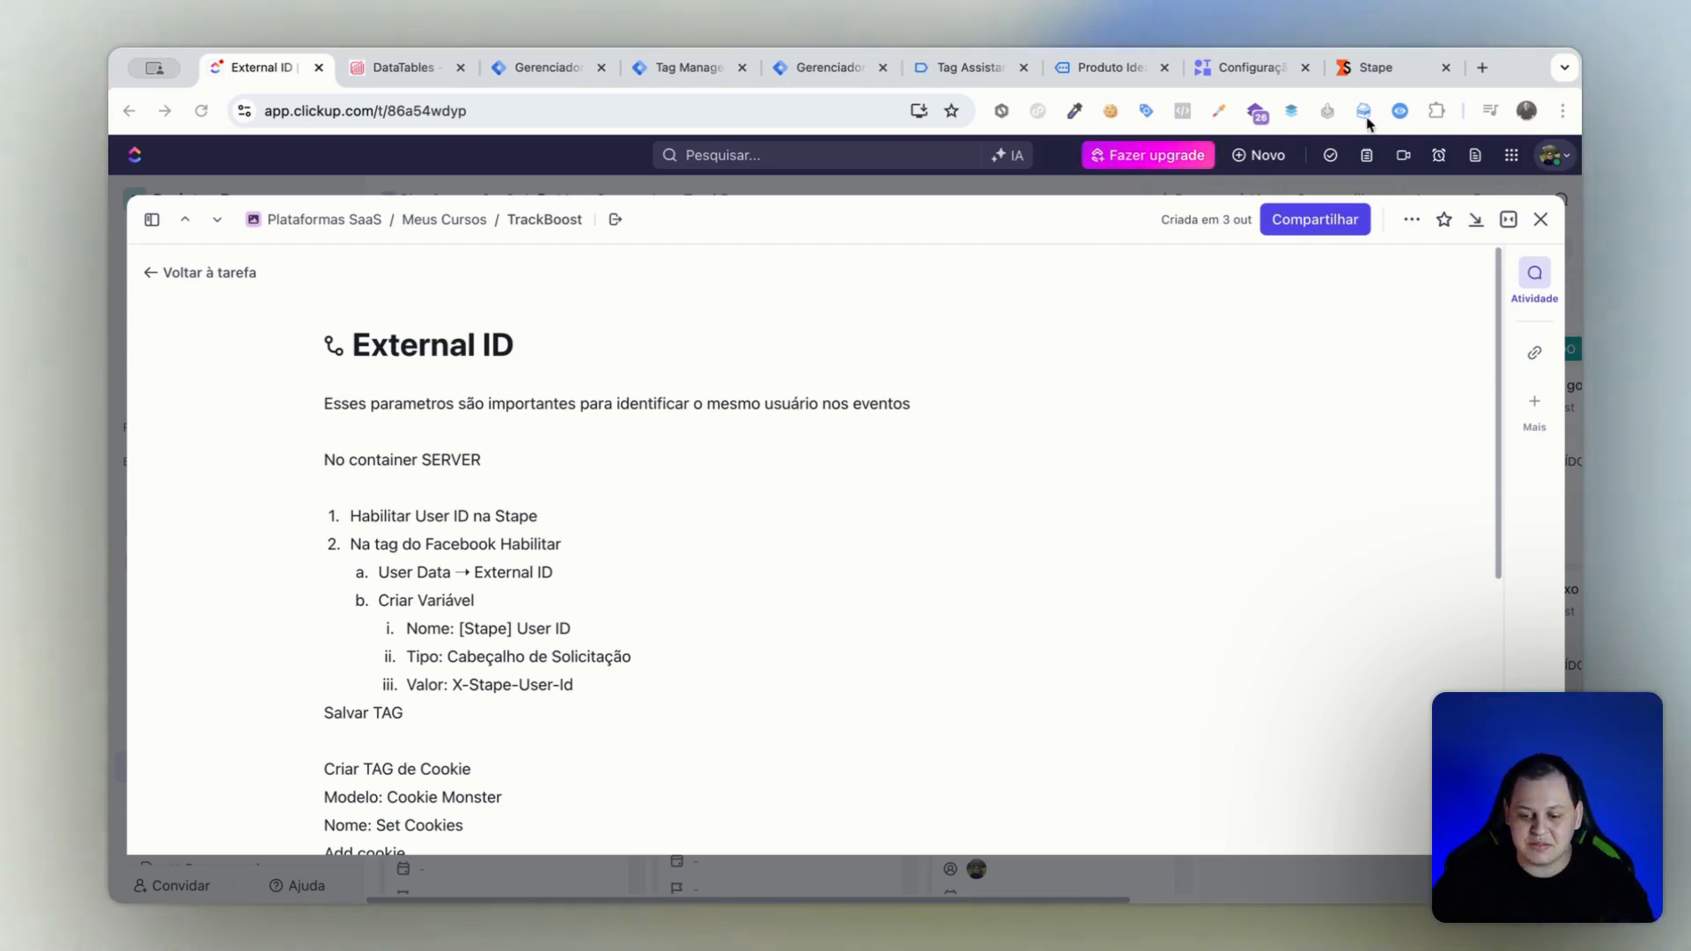
# Switch to Stape and review the container's User ID power-up settings, including the components of the generated ID hash.
pyautogui.click(1386, 67)
pyautogui.scroll(1, 1081, 527)
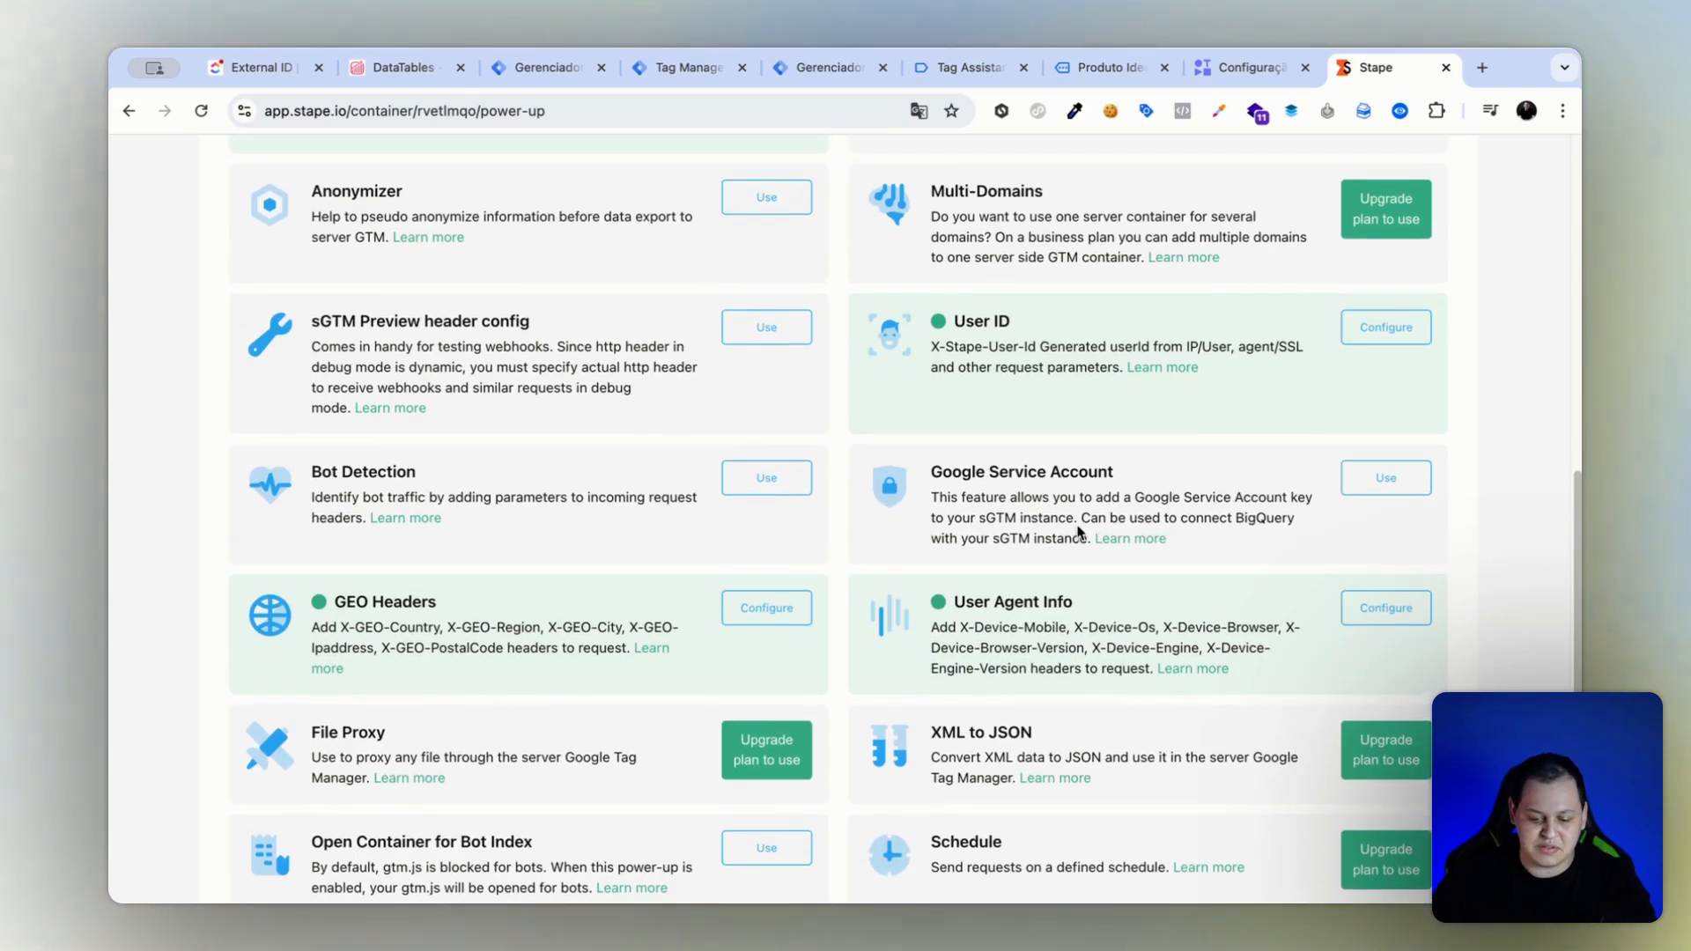
pyautogui.scroll(-3, 1102, 511)
pyautogui.scroll(3, 1017, 422)
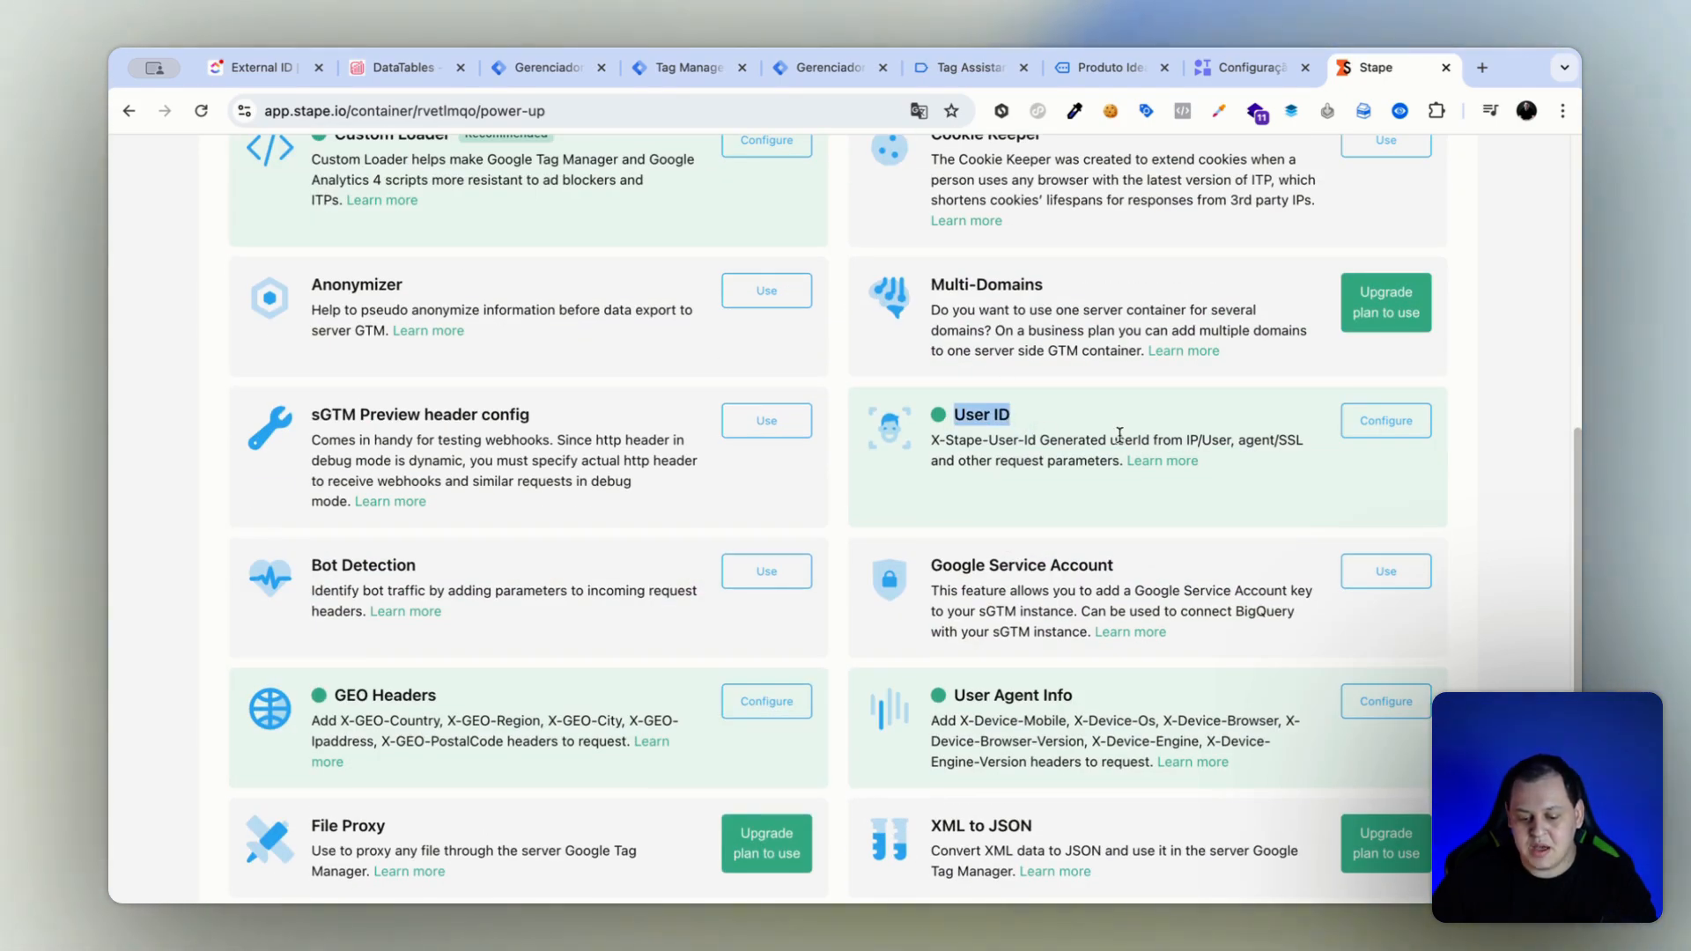
pyautogui.click(1347, 436)
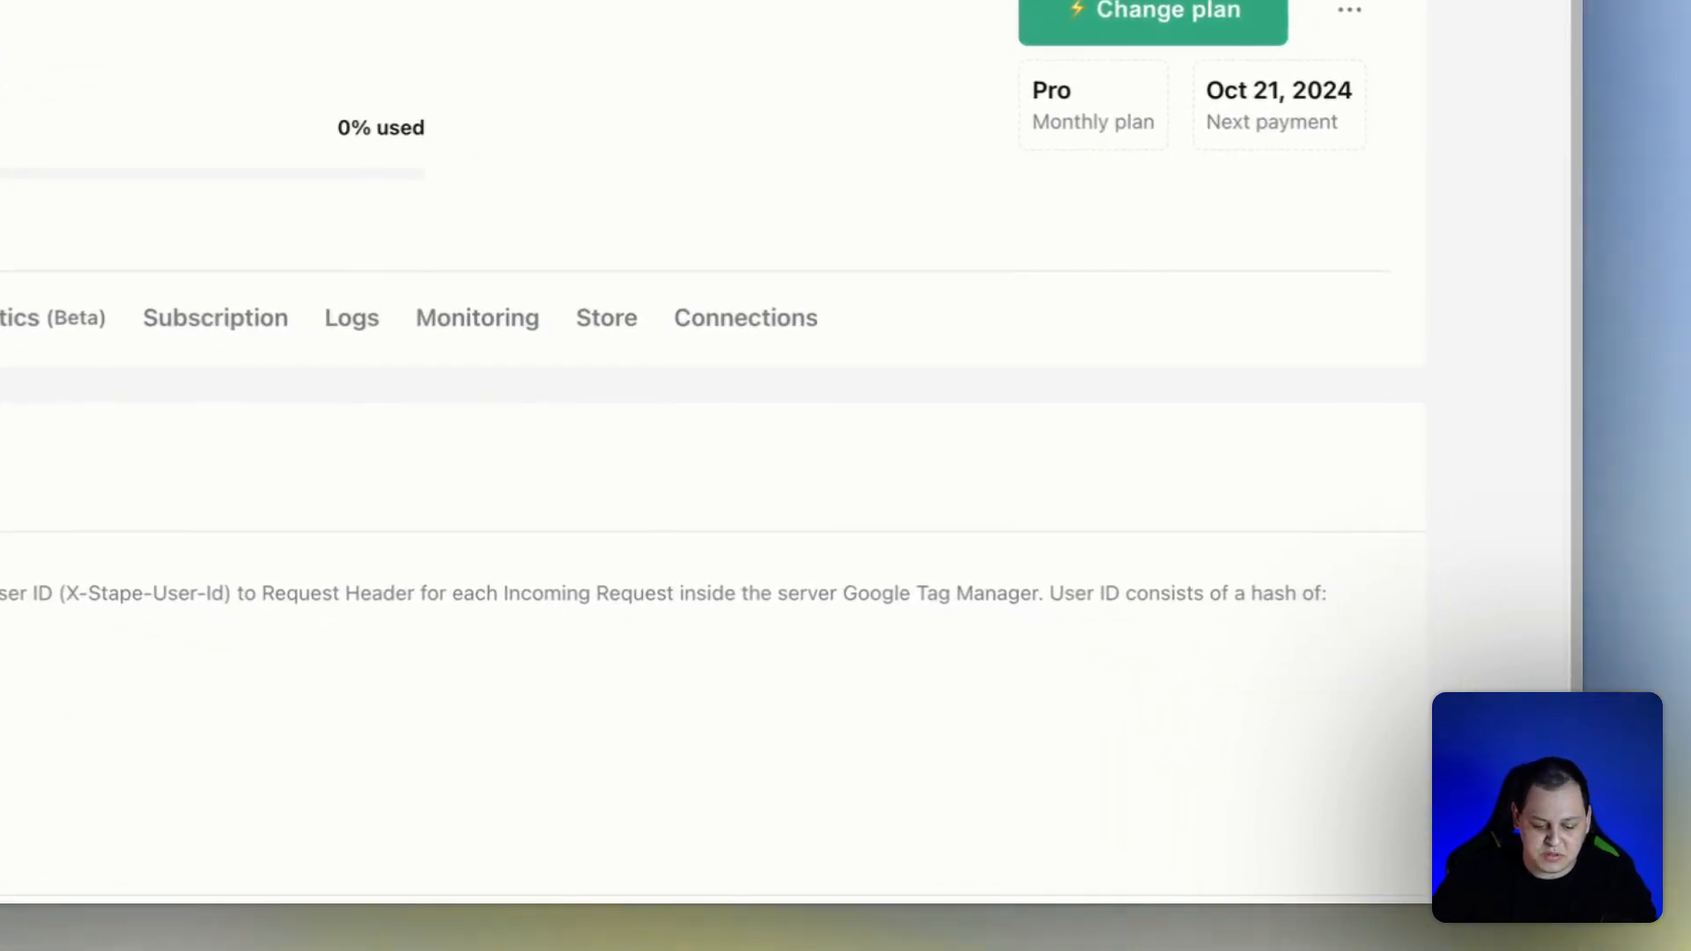
pyautogui.scroll(-2, 381, 447)
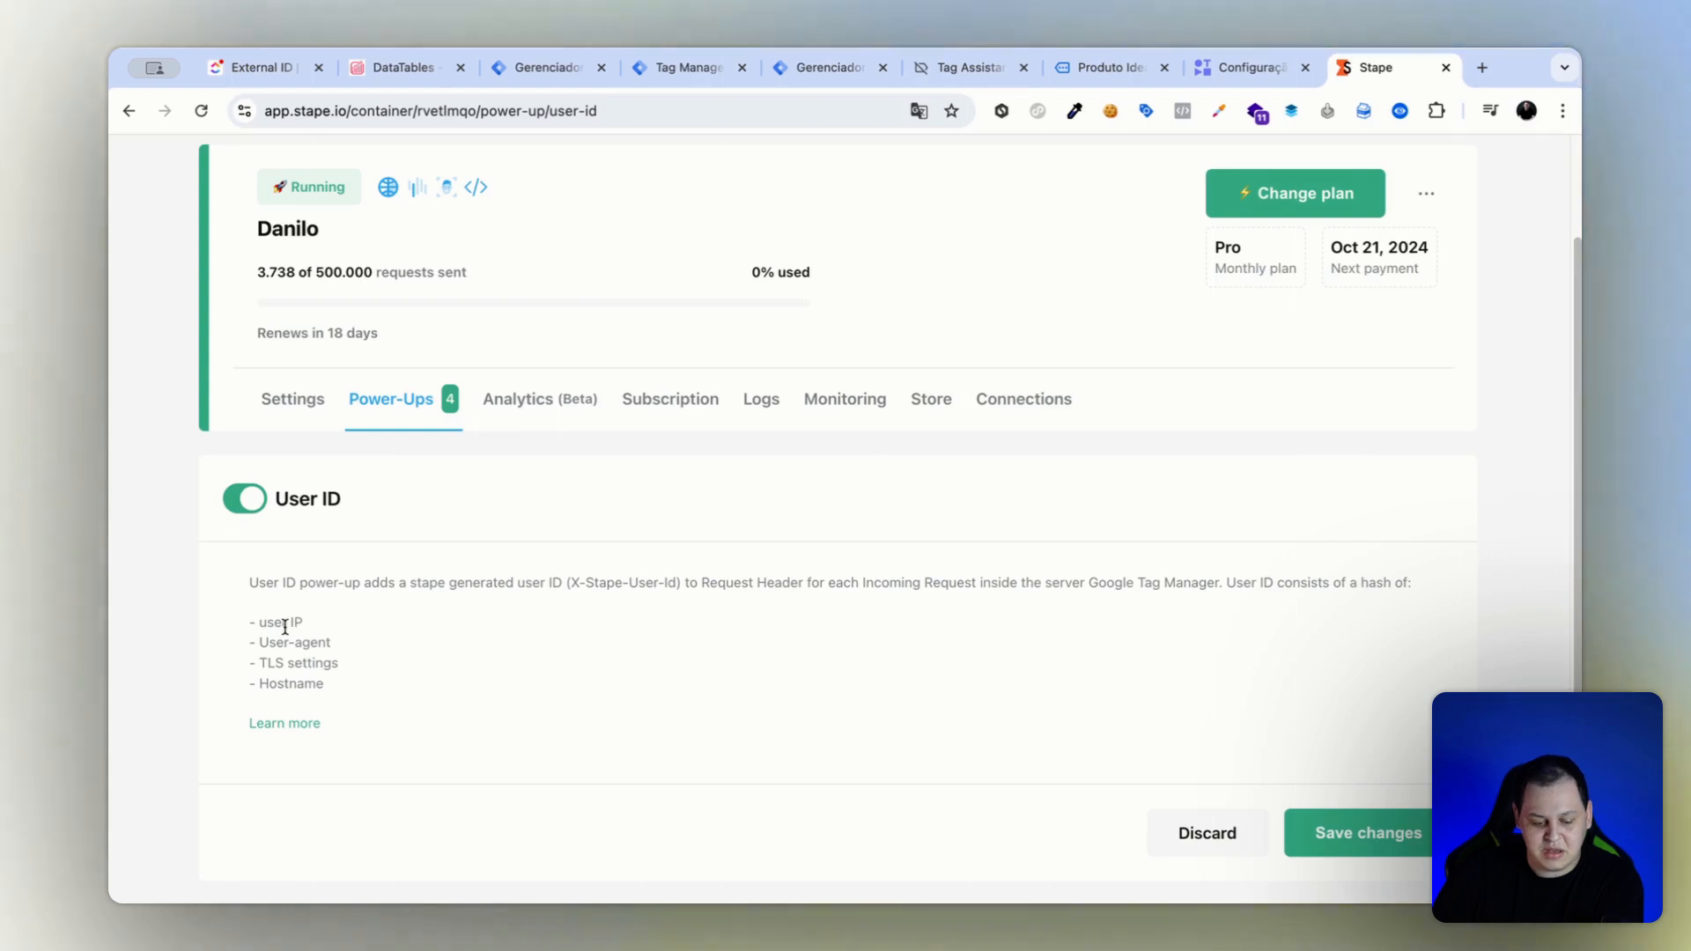
pyautogui.moveTo(331, 642); pyautogui.dragTo(312, 656)
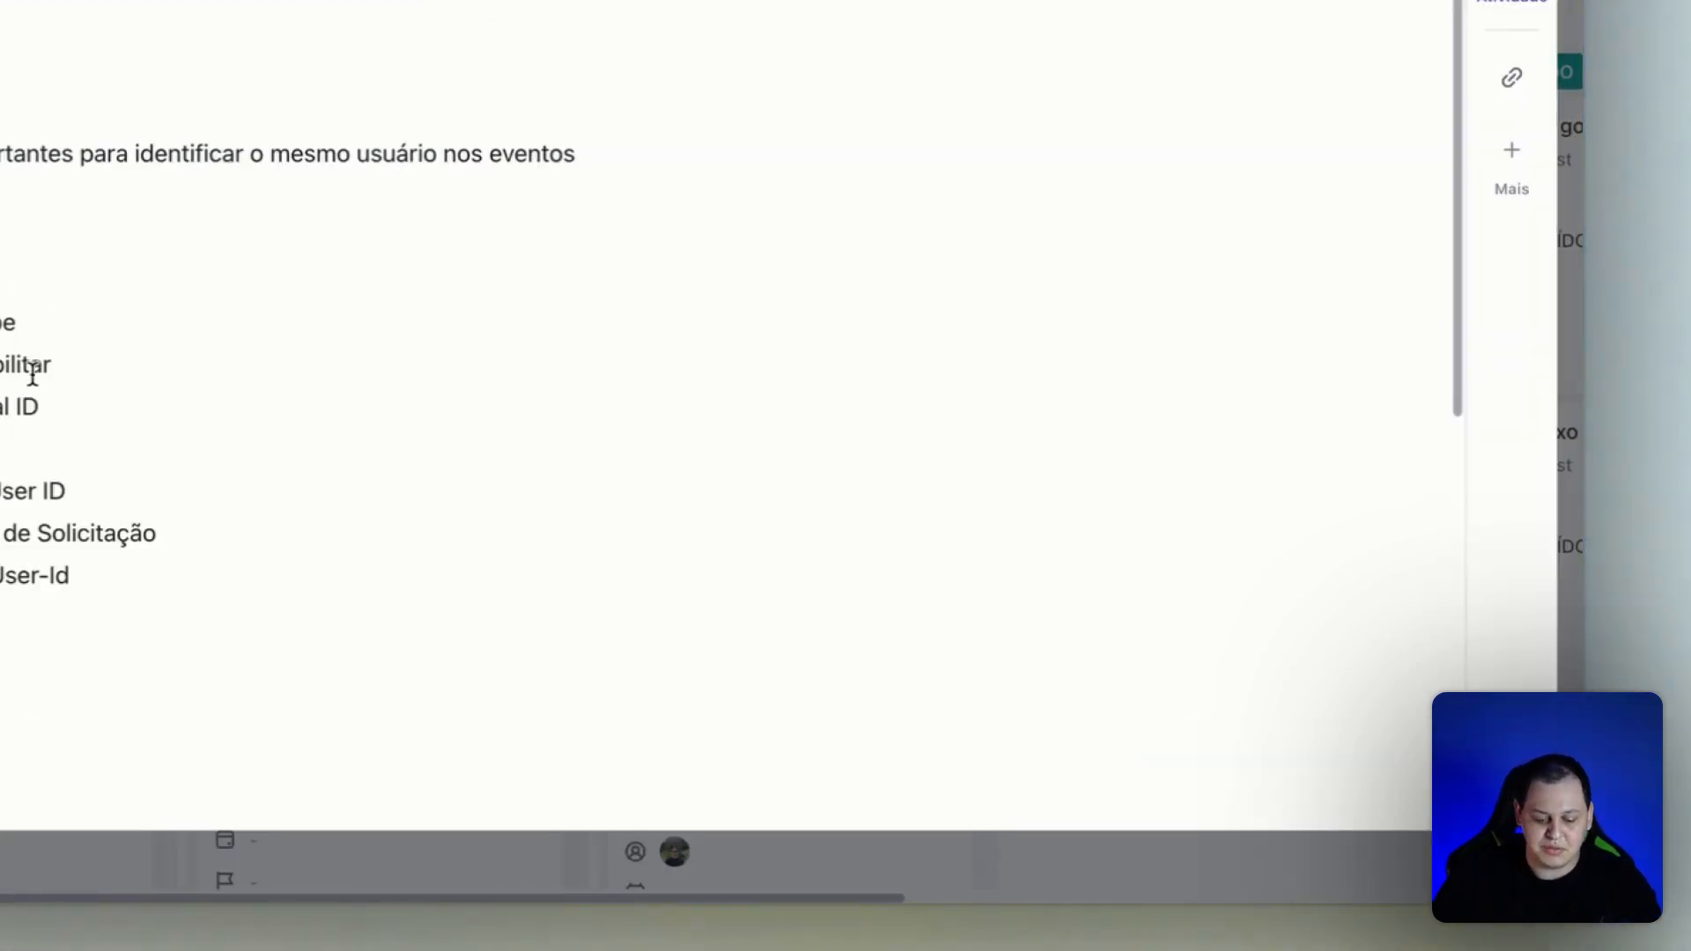
# Consult the External ID notes in ClickUp and open the [FB] PixelMeta API server tag for editing at its User Data settings.
pyautogui.moveTo(32, 374); pyautogui.dragTo(0, 368)
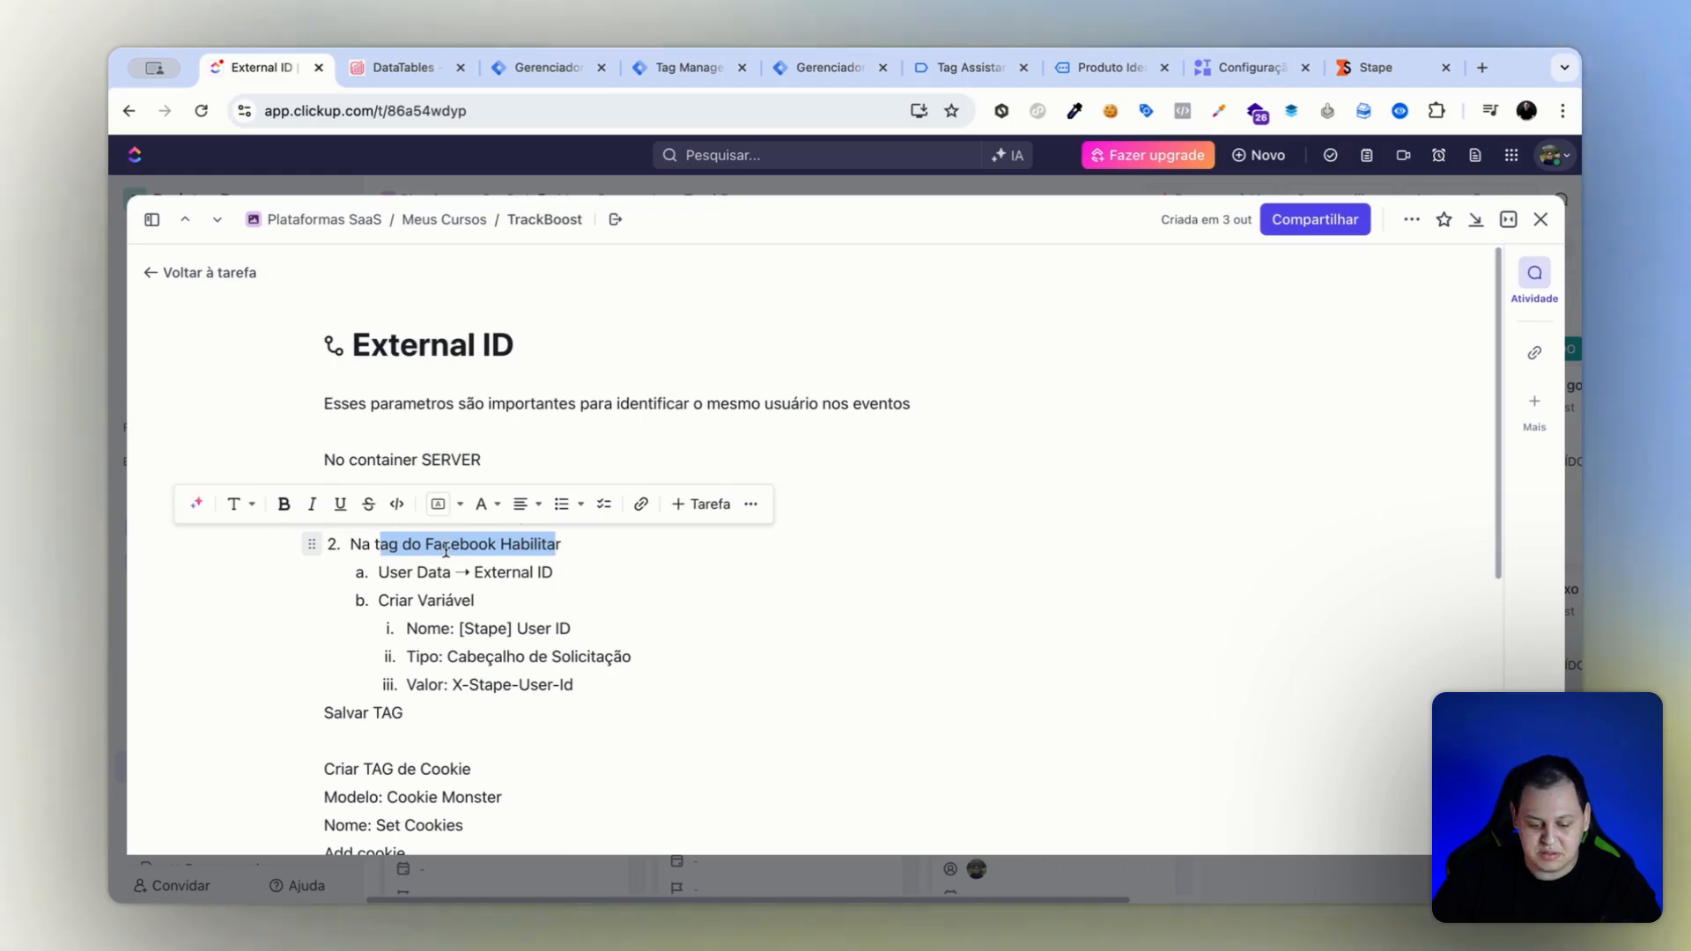
pyautogui.click(559, 517)
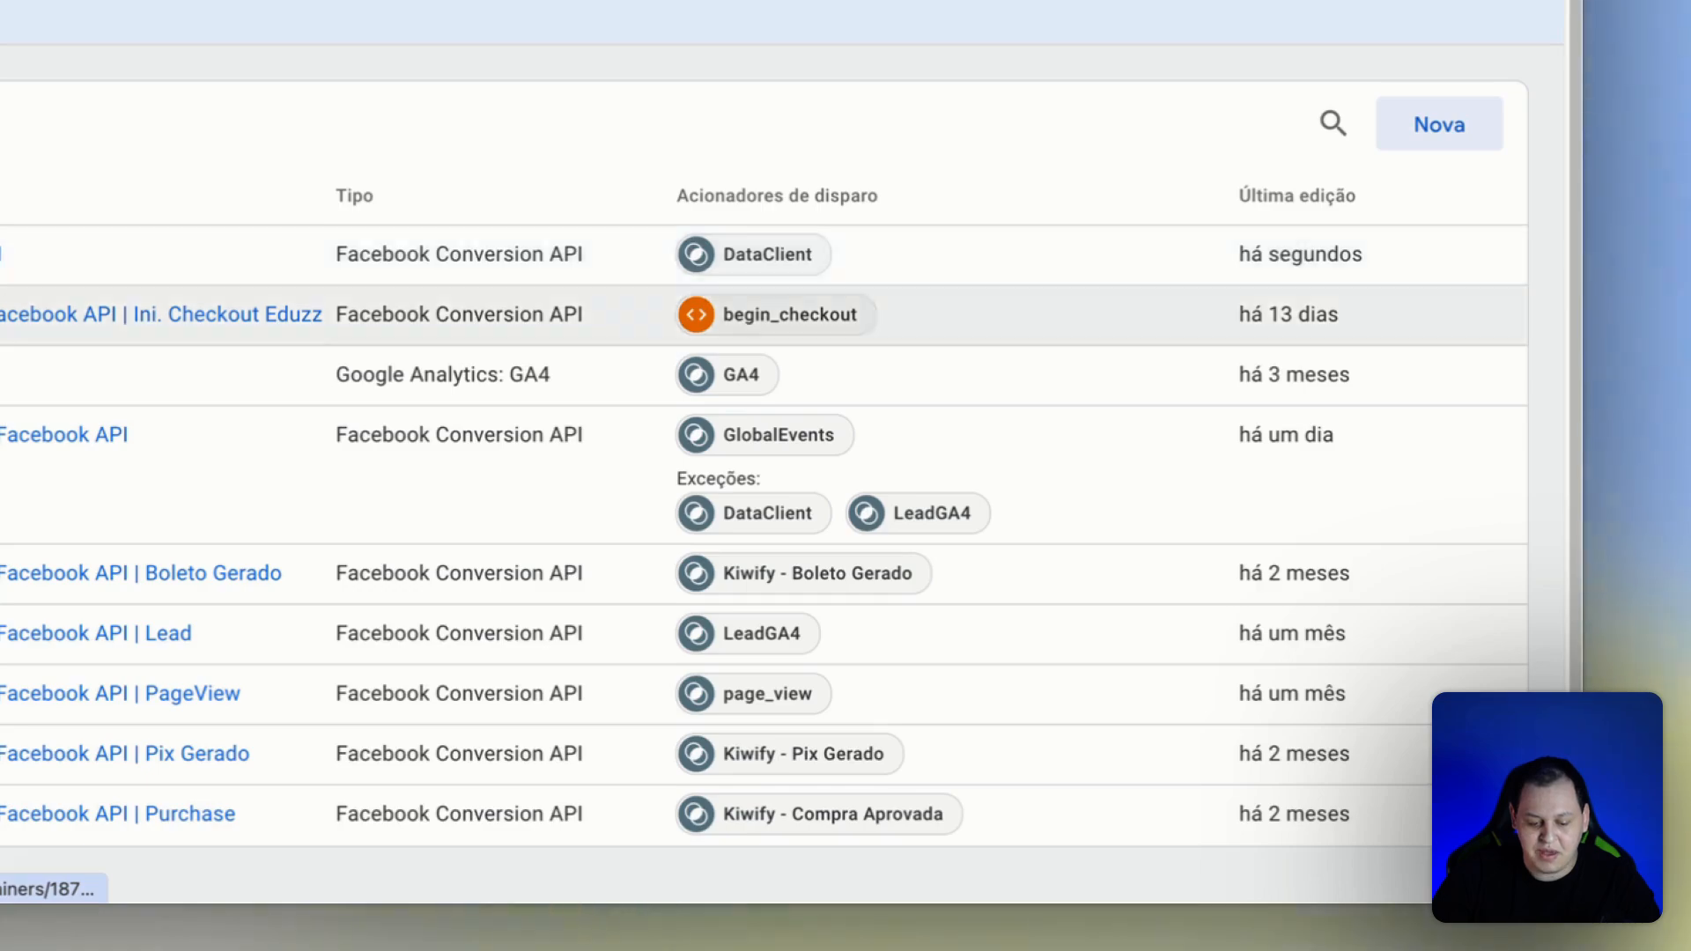
pyautogui.click(362, 428)
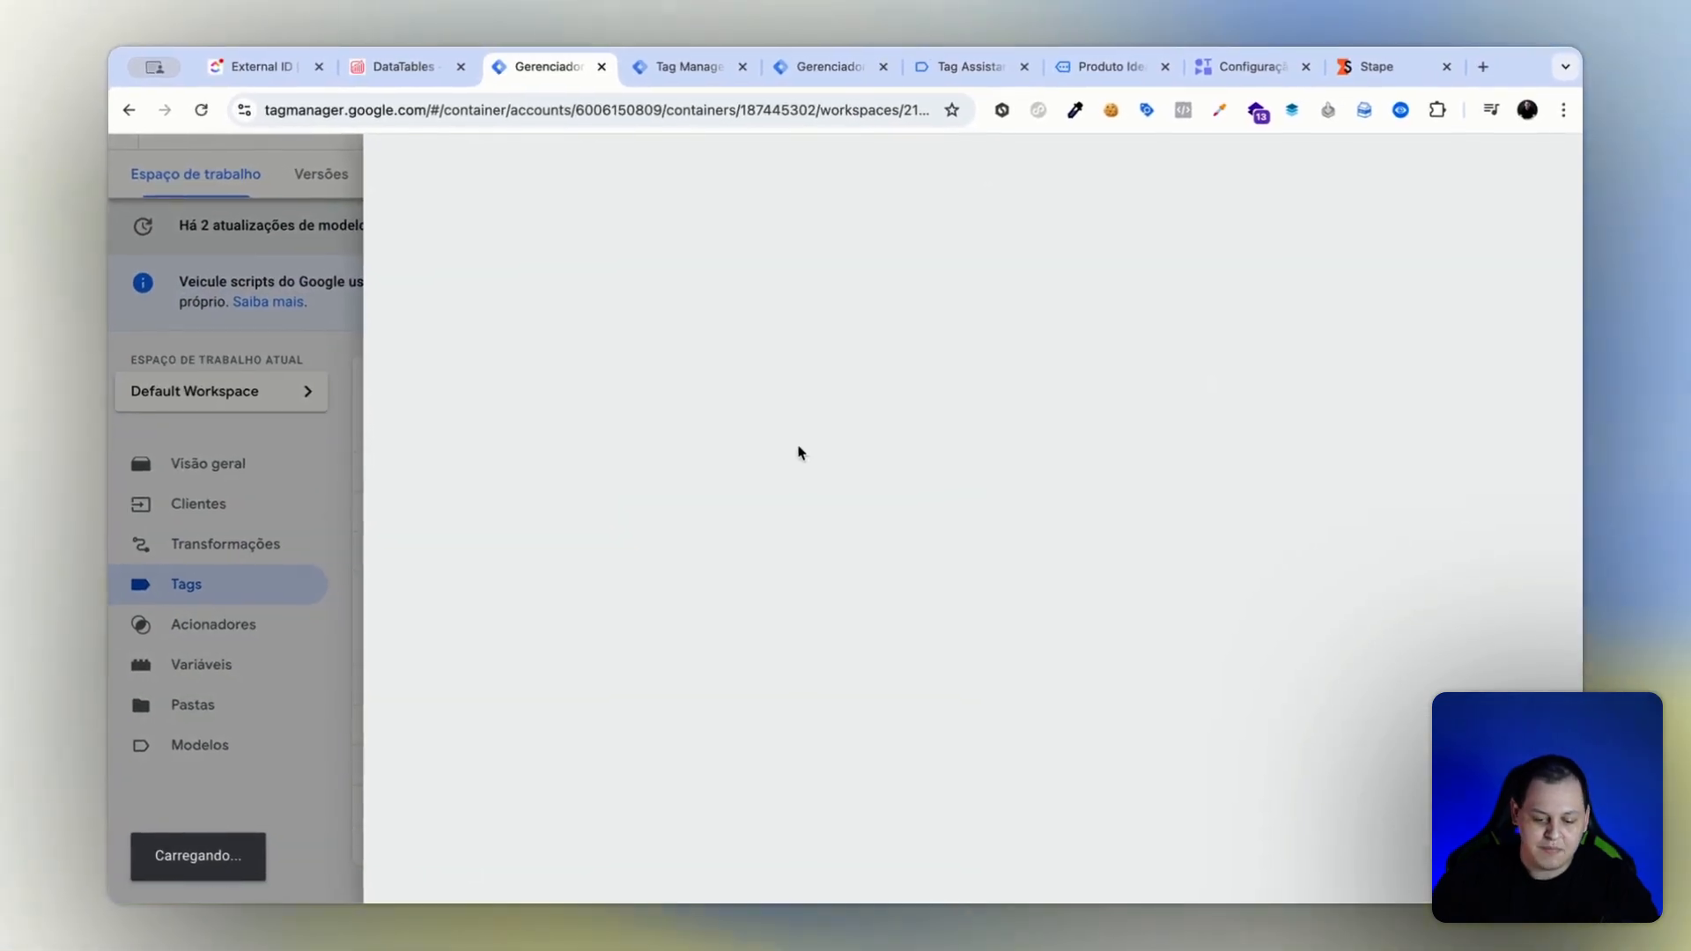
pyautogui.click(265, 64)
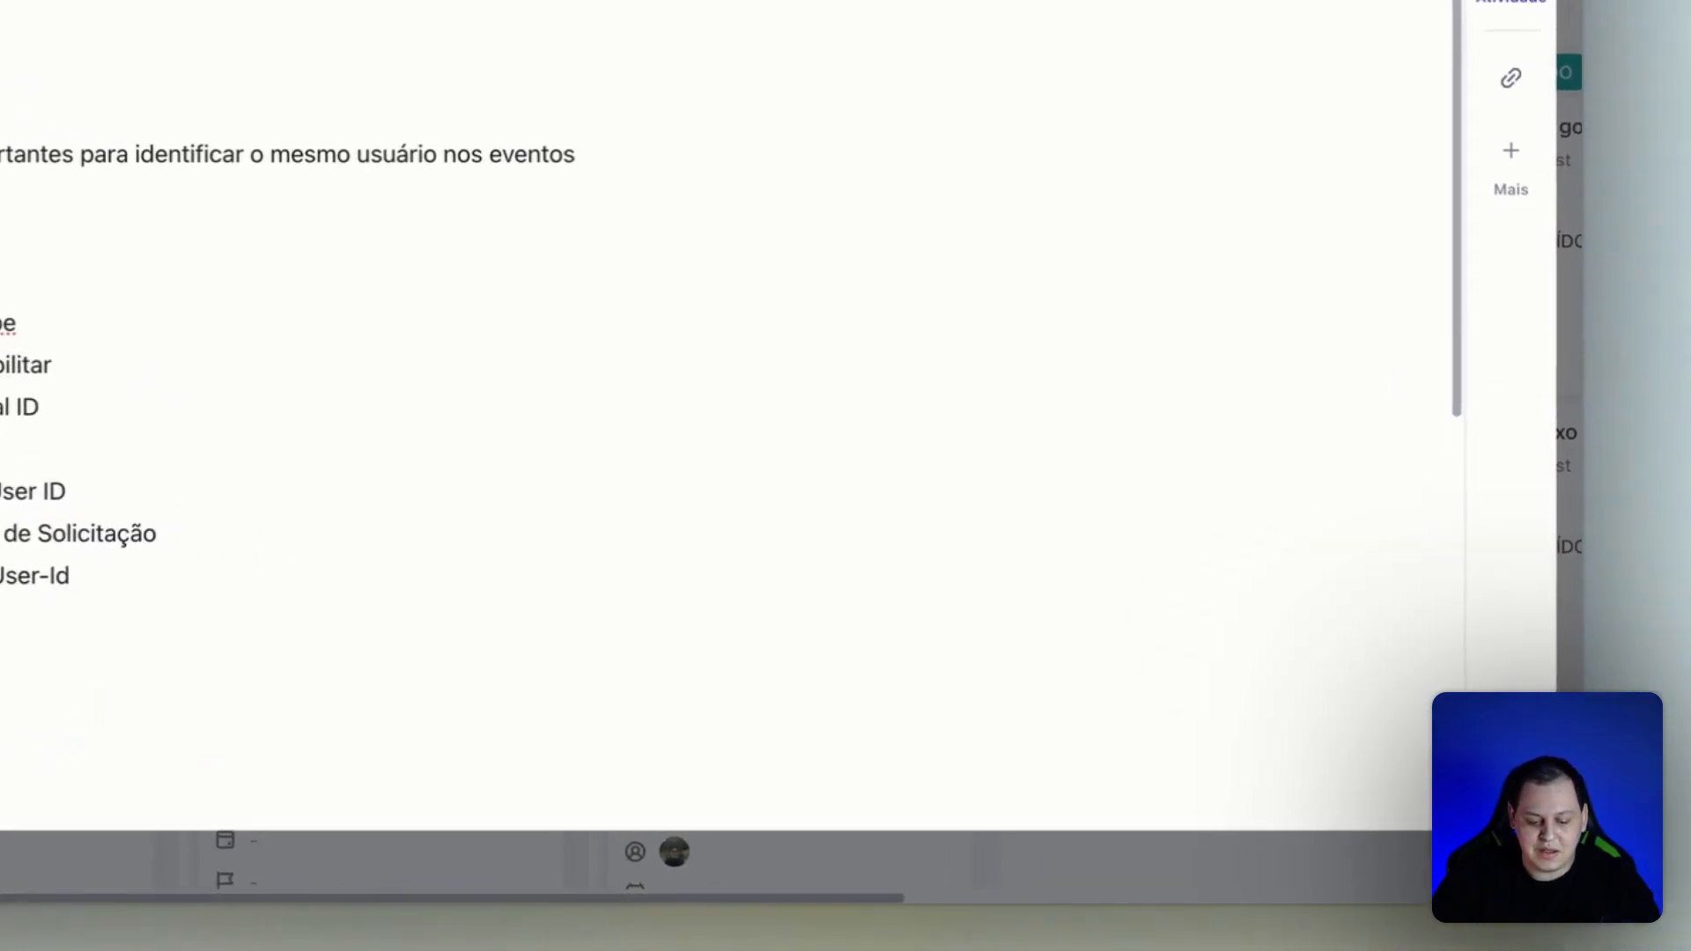
pyautogui.tripleClick(42, 410)
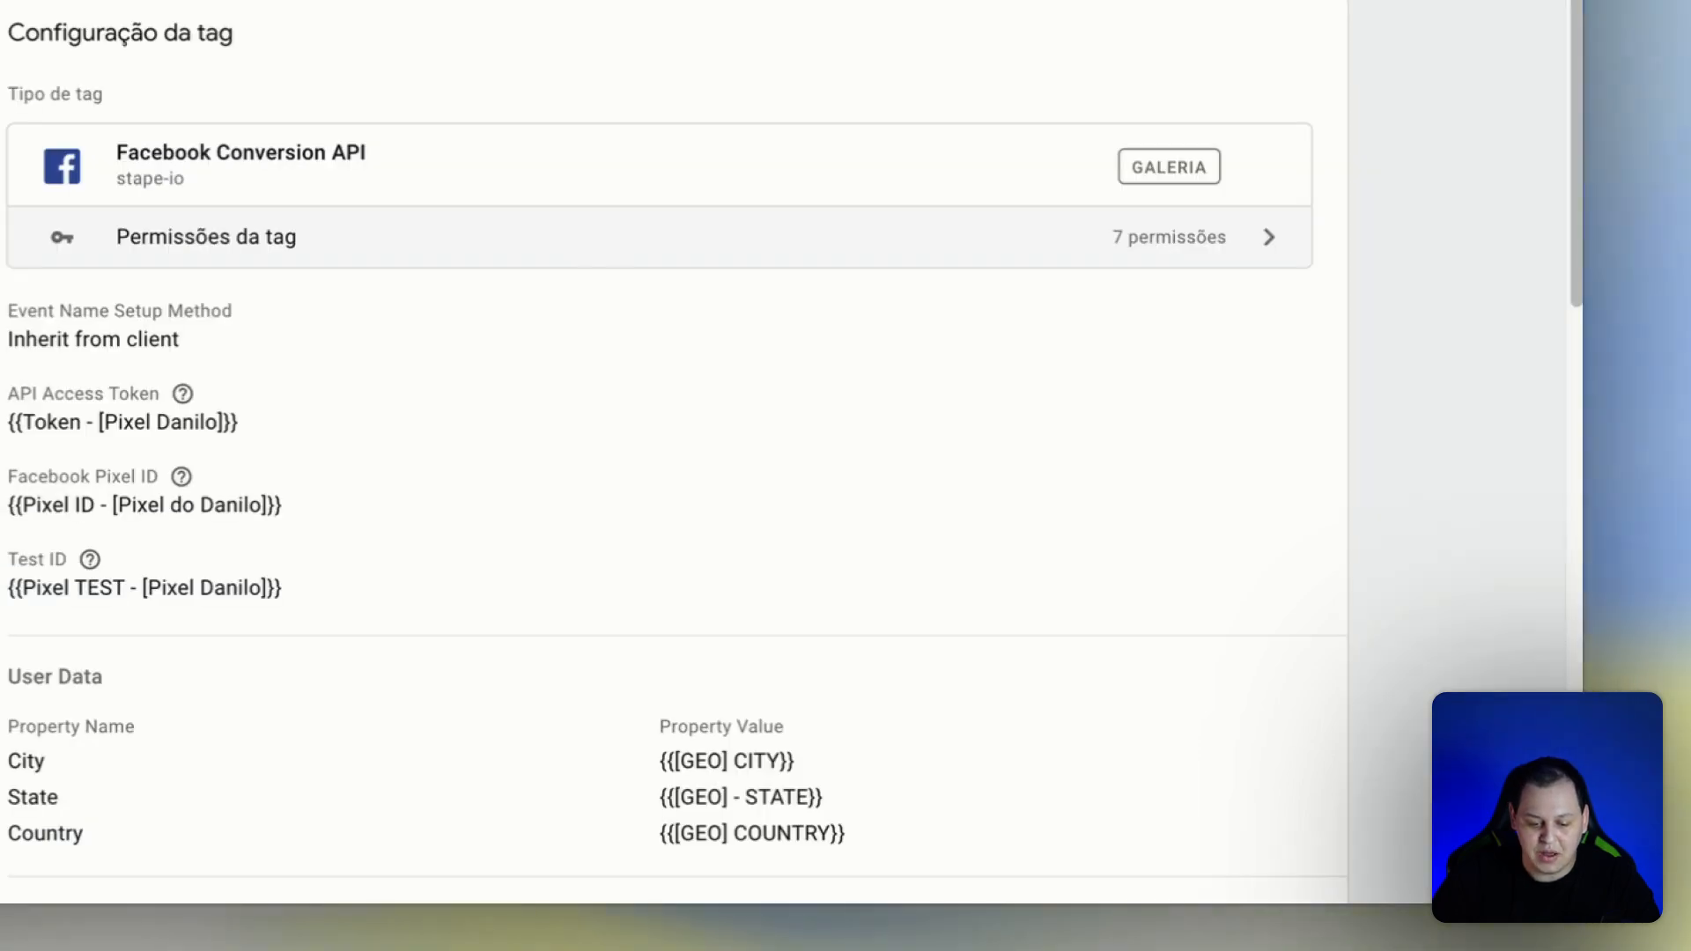
pyautogui.click(500, 291)
pyautogui.scroll(-8, 502, 299)
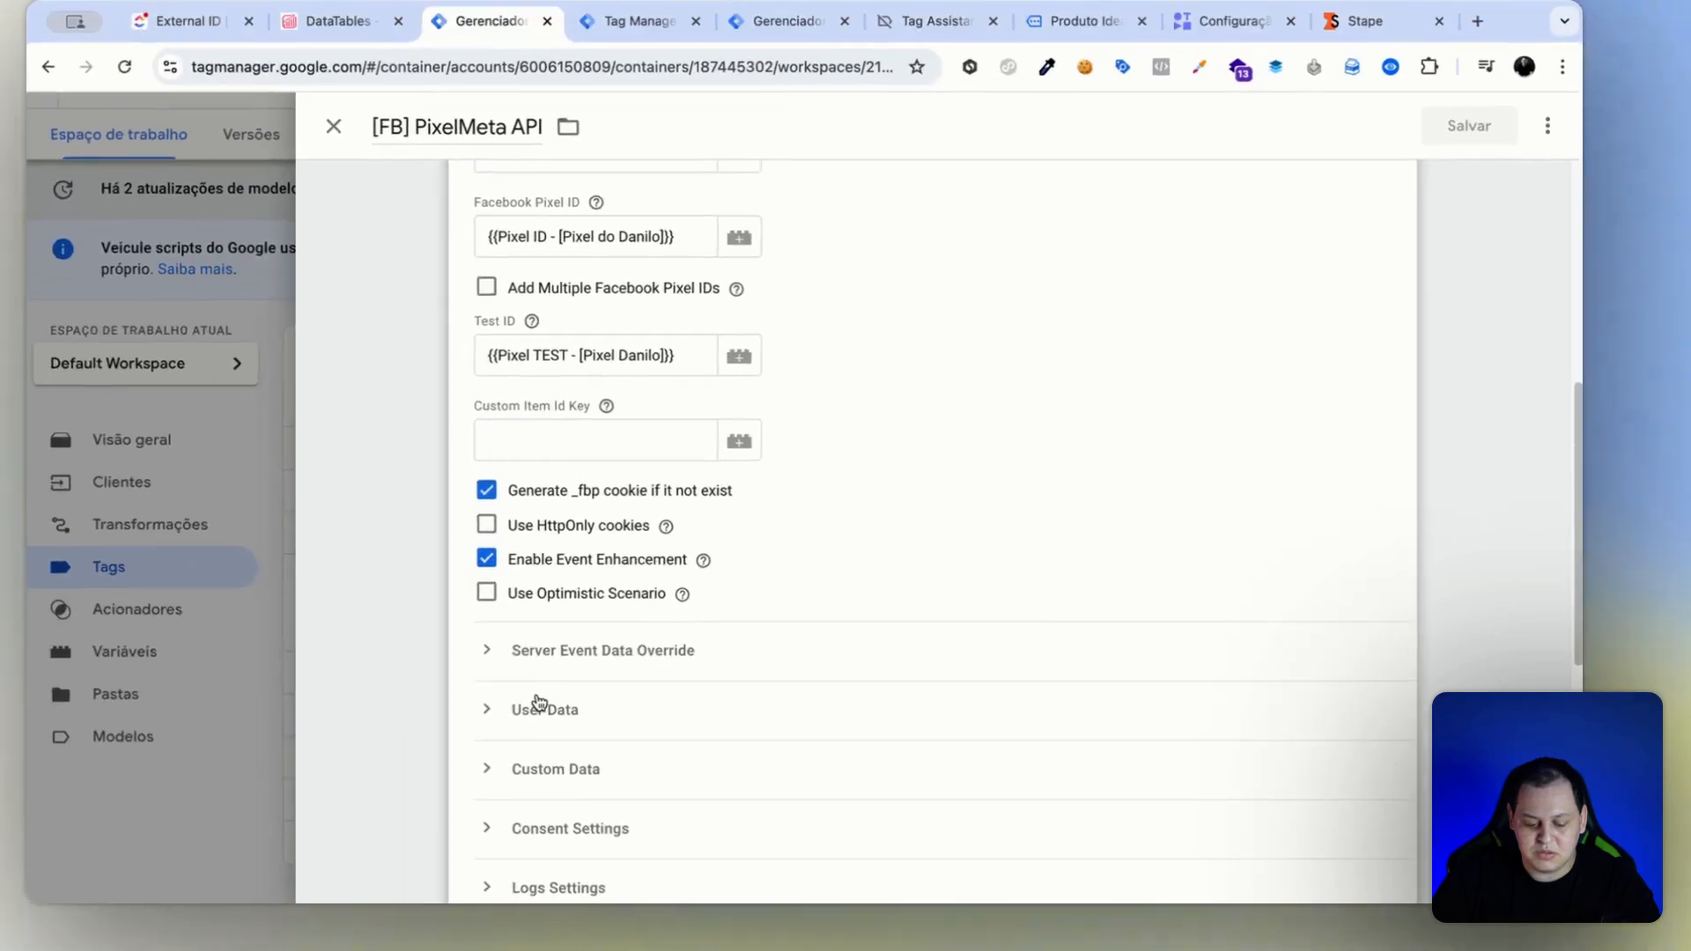
pyautogui.click(106, 628)
pyautogui.scroll(-3, 563, 705)
pyautogui.scroll(-1, 921, 643)
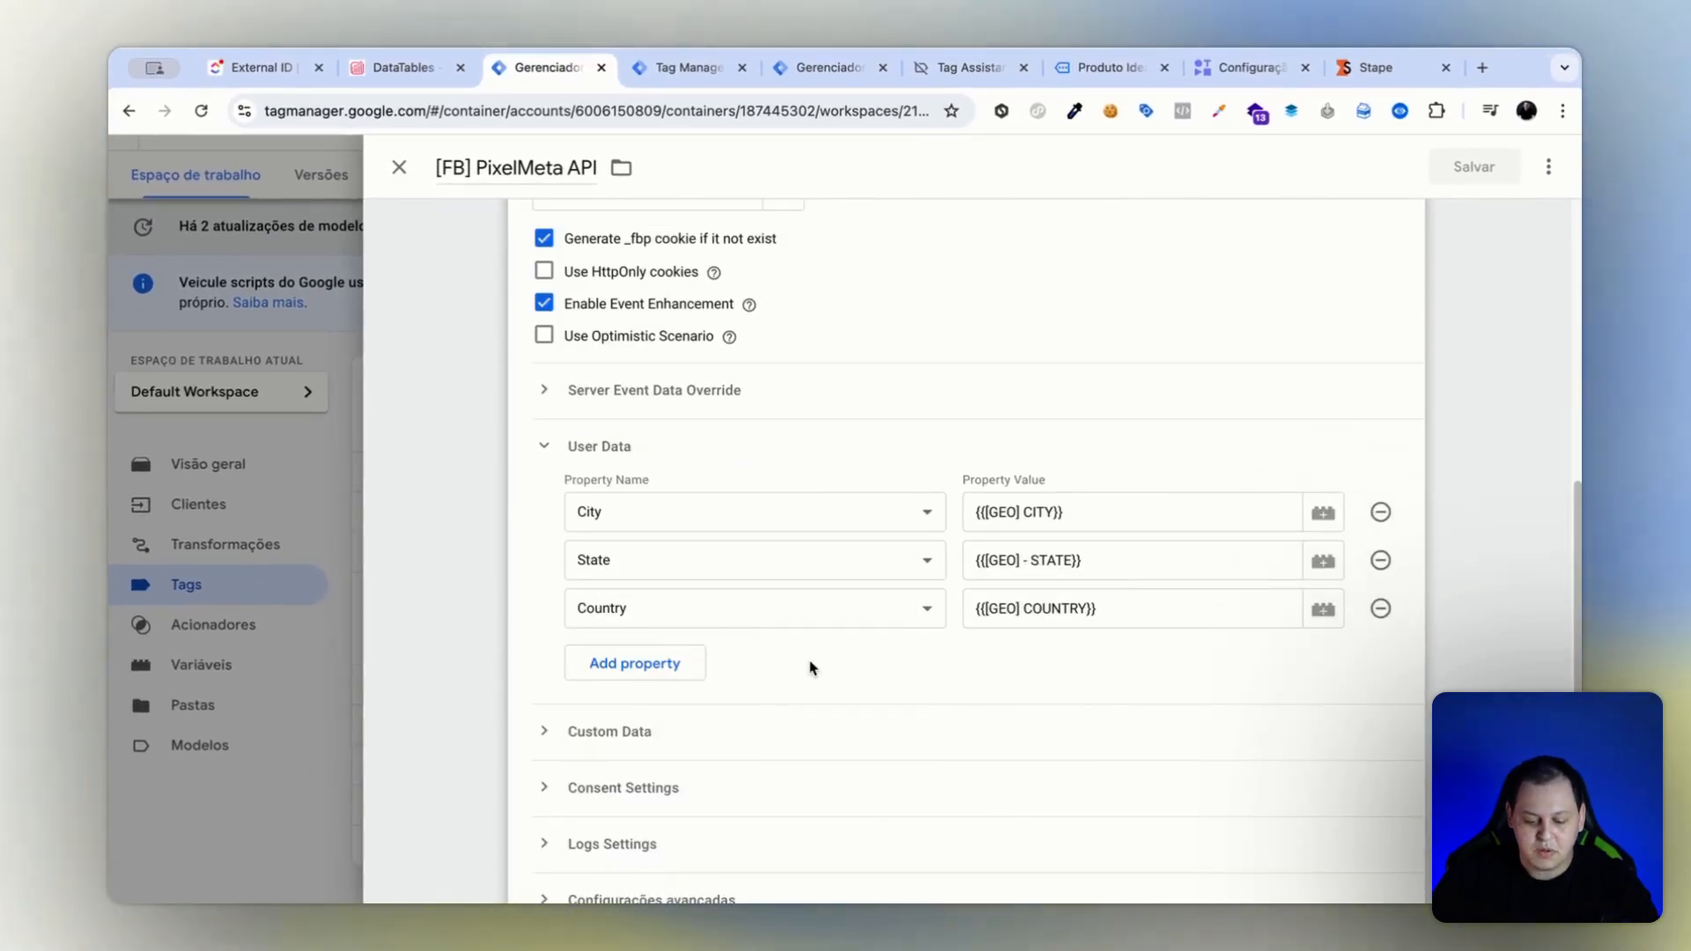
# Add an External ID property to the tag's User Data.
pyautogui.click(650, 667)
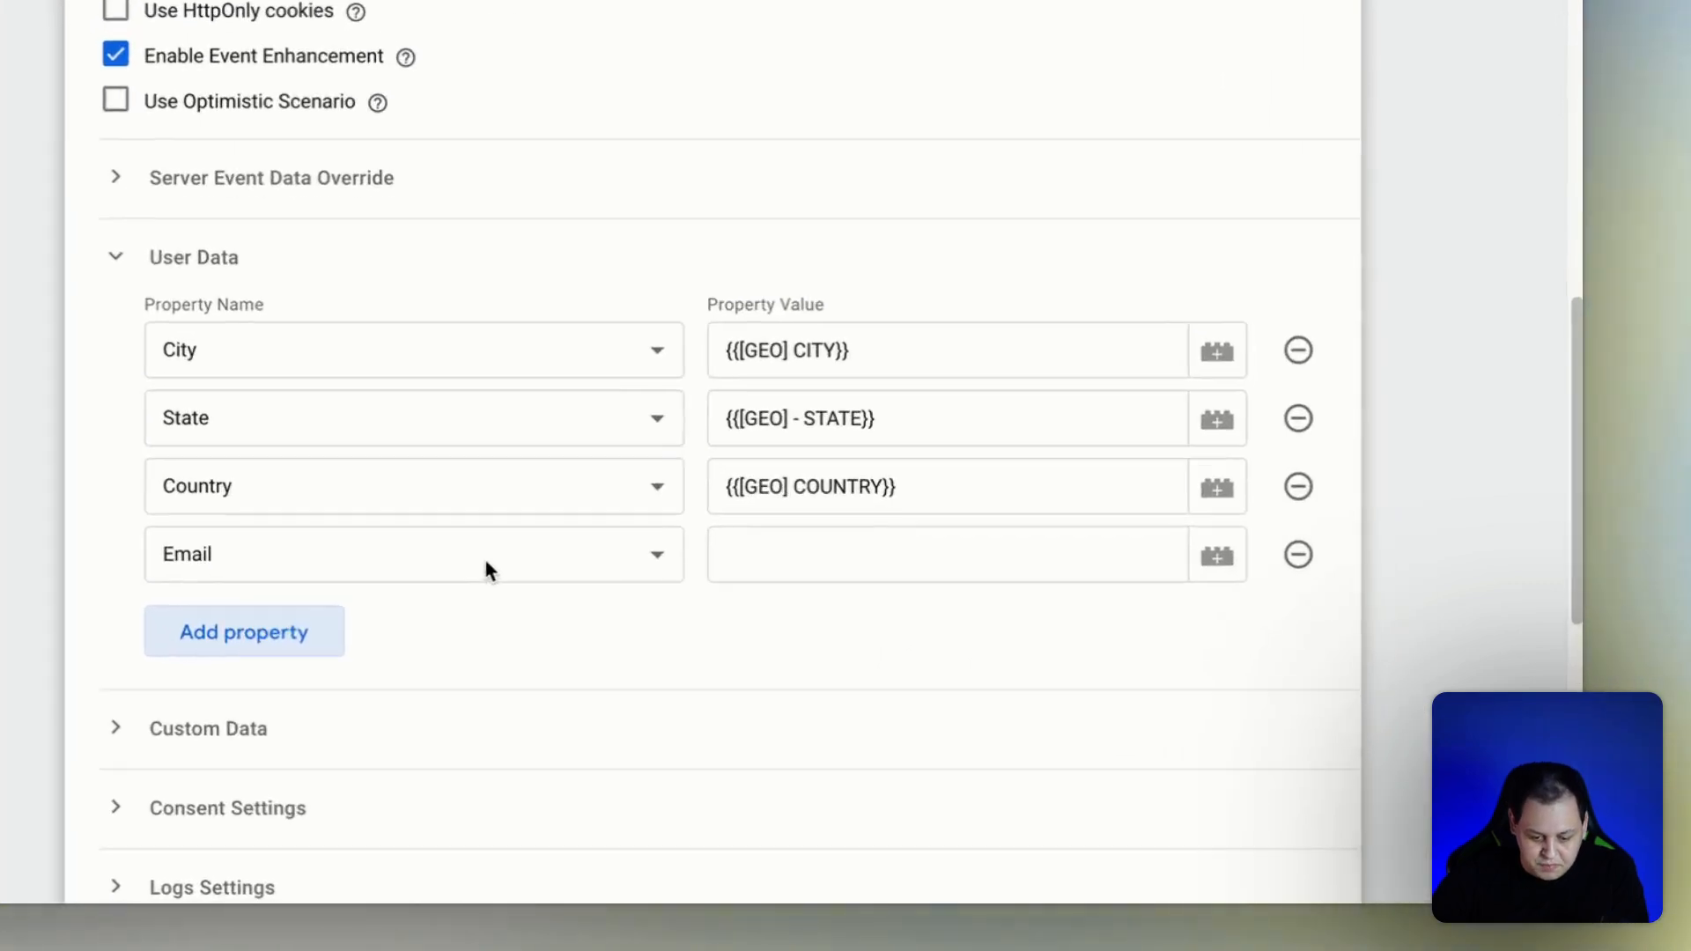
pyautogui.click(806, 668)
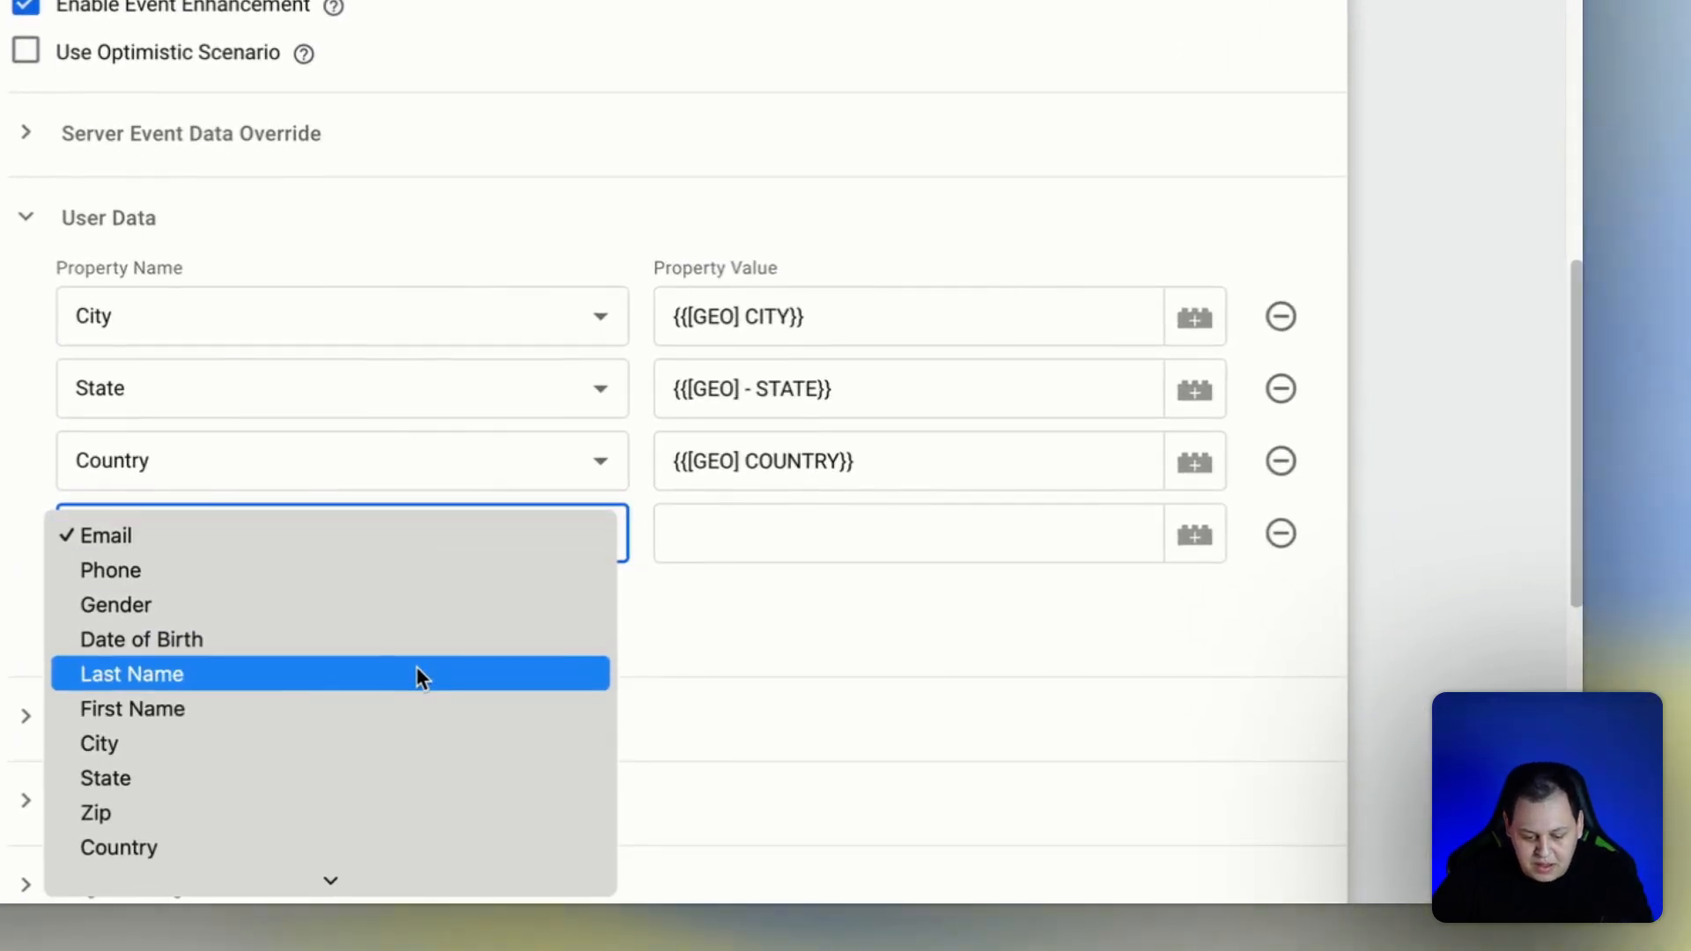
pyautogui.scroll(-3, 416, 666)
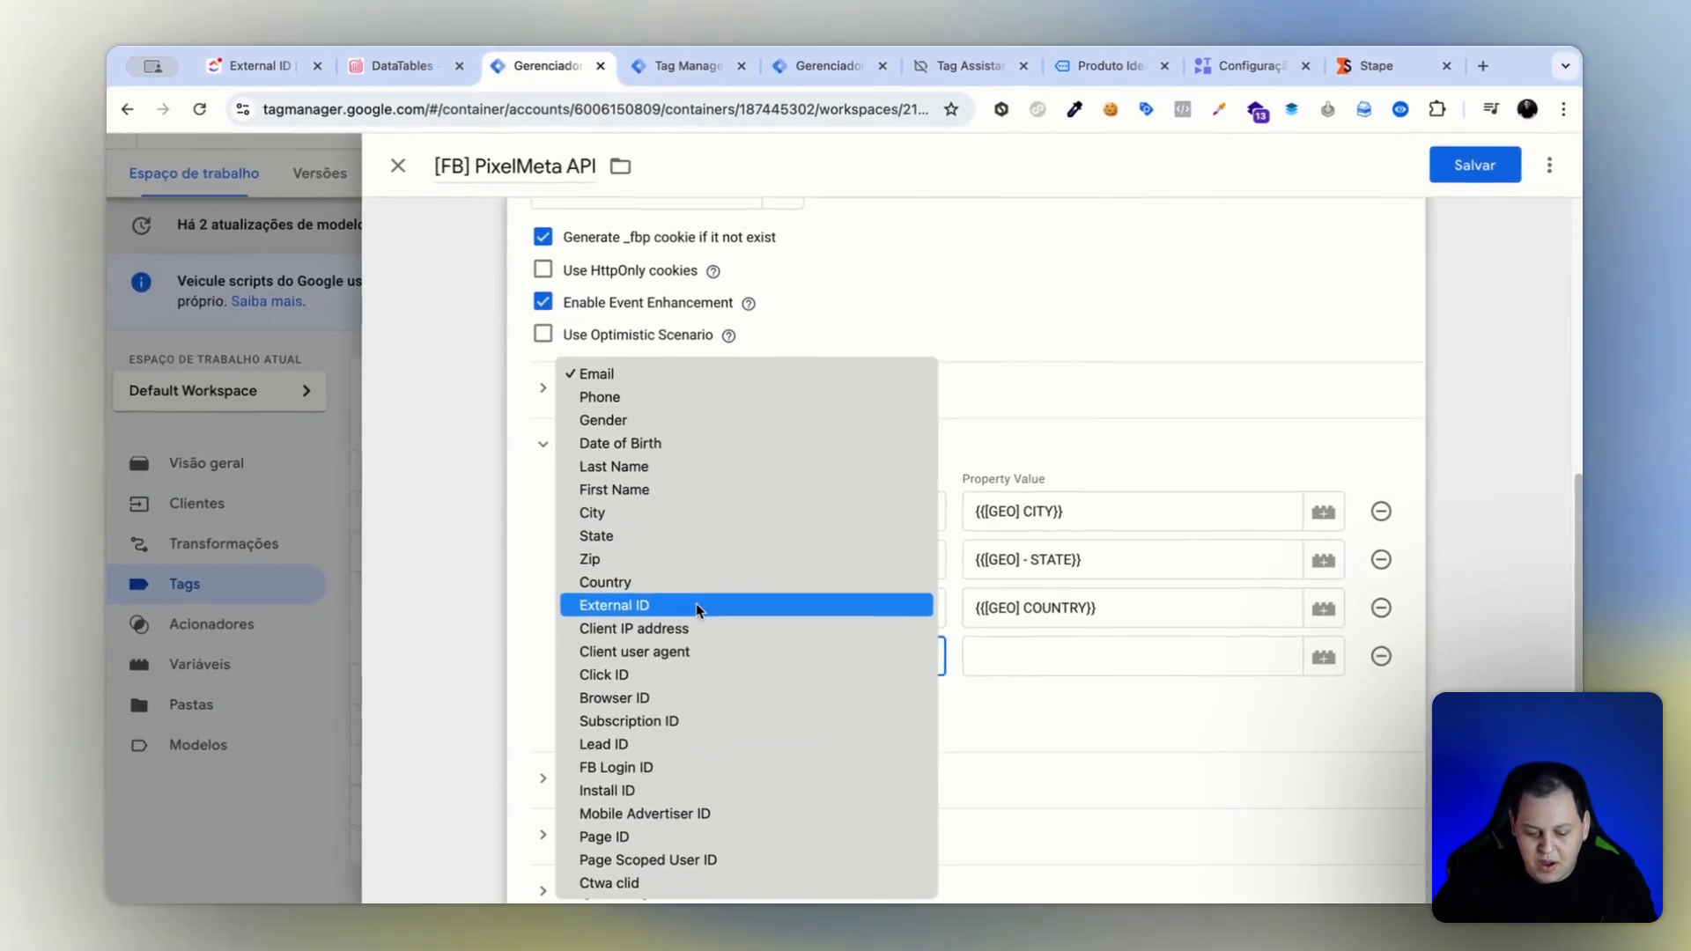
pyautogui.click(696, 604)
pyautogui.scroll(-2, 1288, 506)
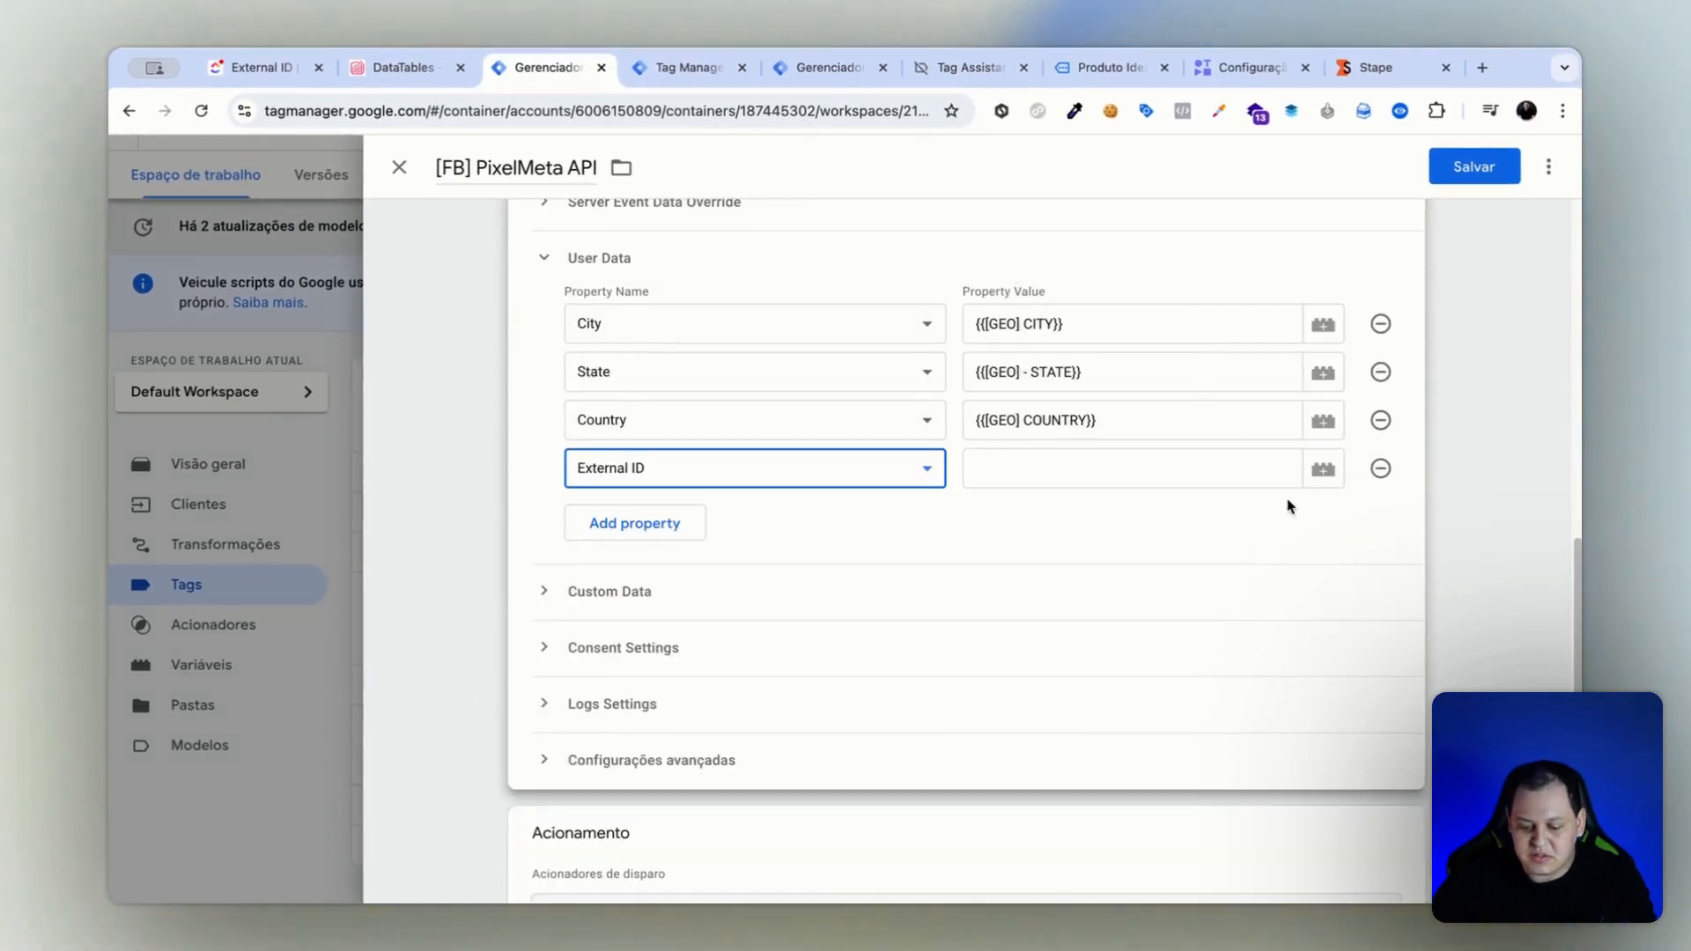
# Create a variable for the External ID value, named [Stape] User ID, with the type Cabeçalho de solicitação.
pyautogui.click(1323, 471)
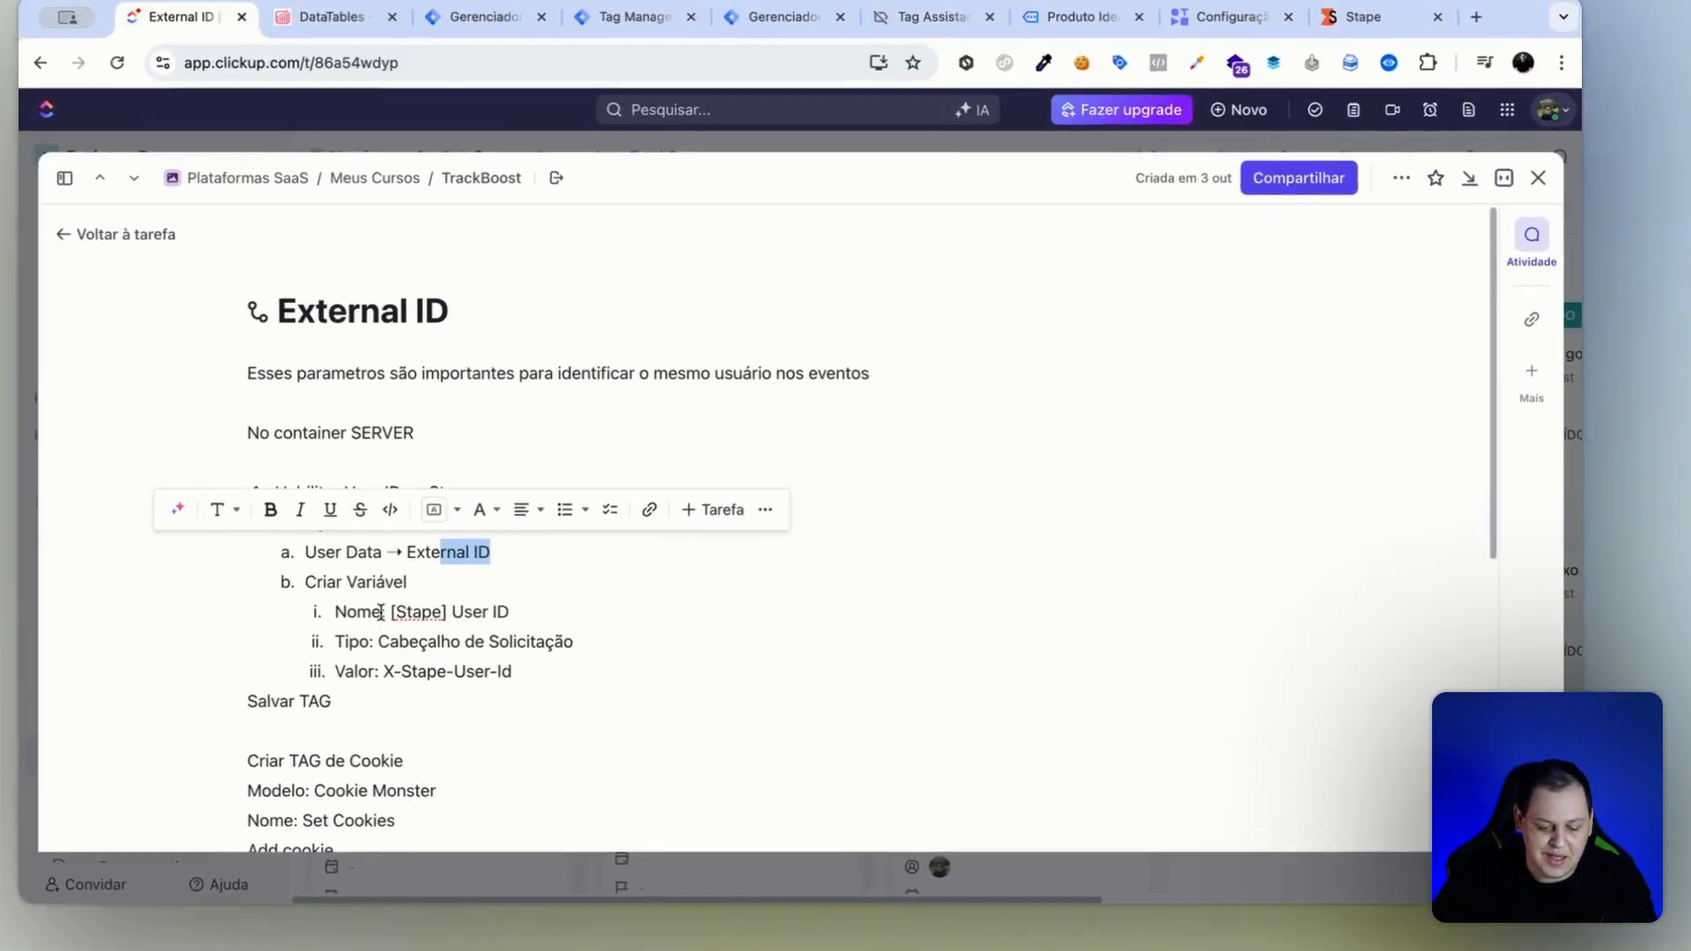
pyautogui.click(520, 611)
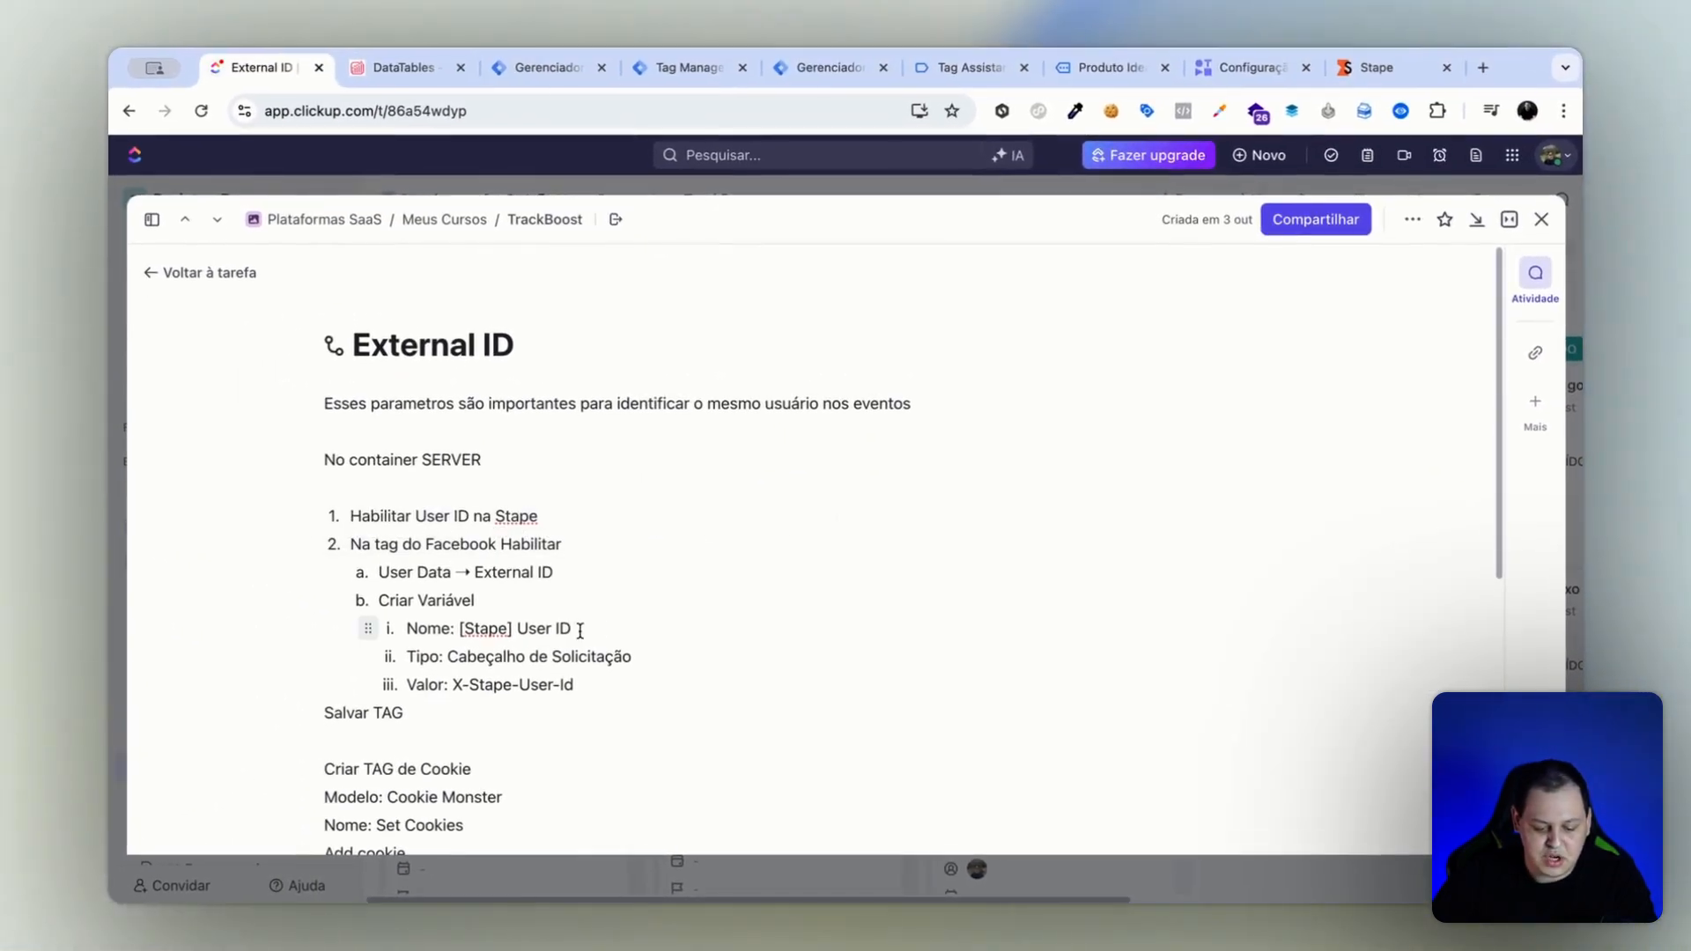
pyautogui.moveTo(593, 629); pyautogui.dragTo(459, 628)
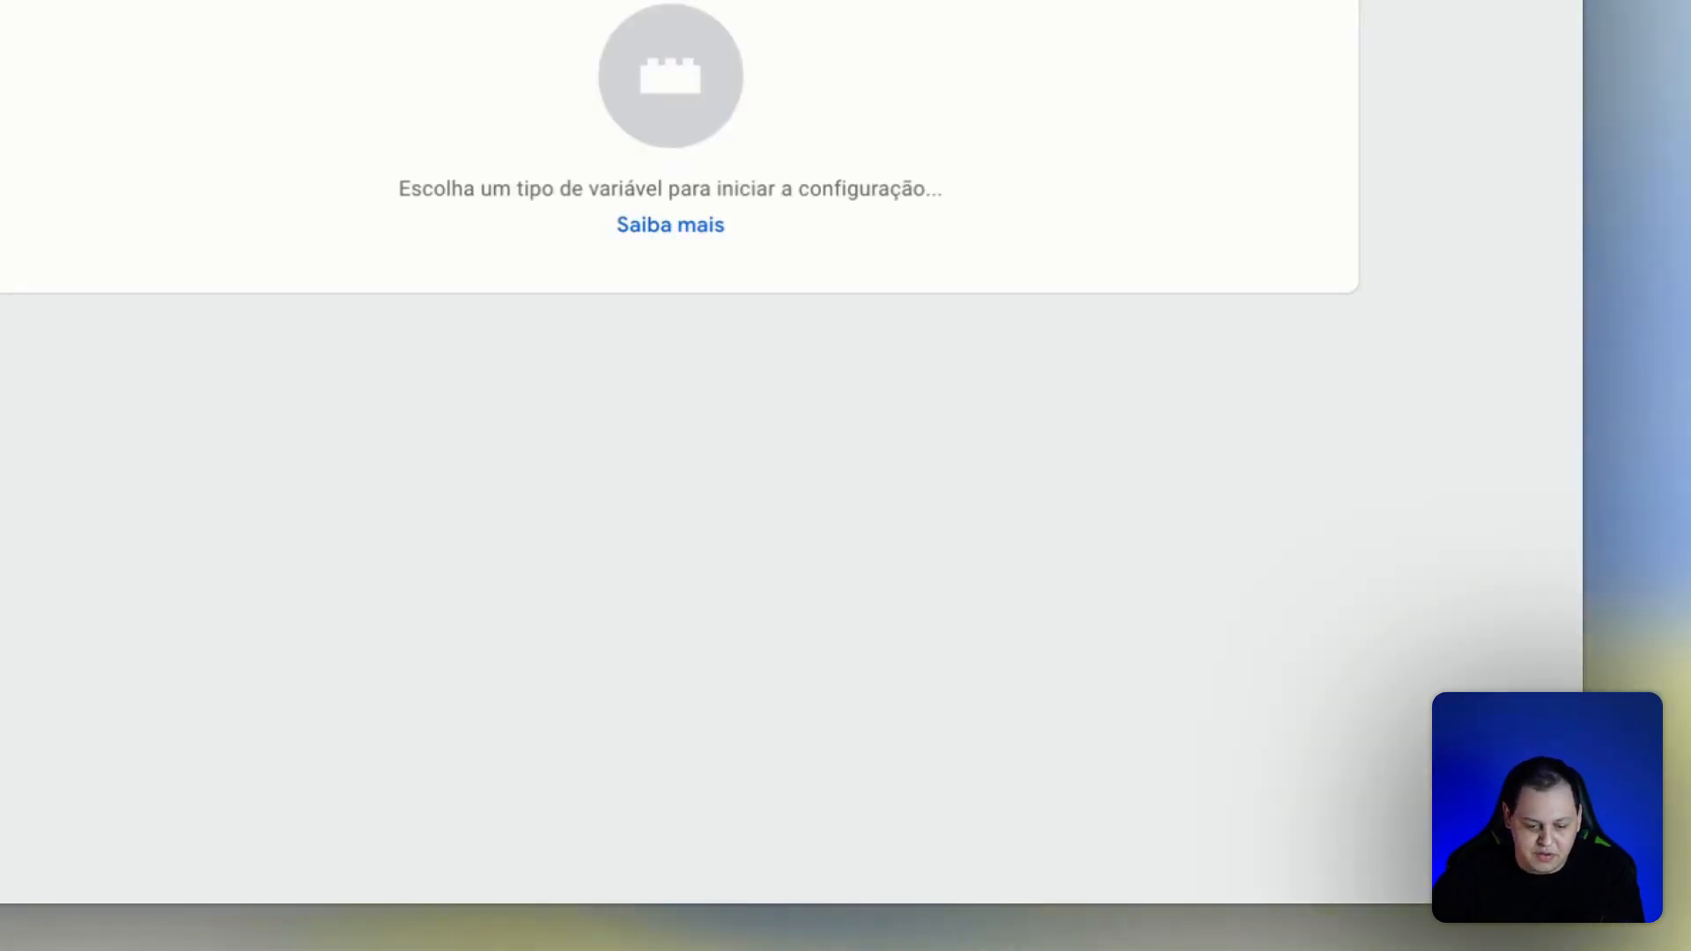
pyautogui.click(266, 19)
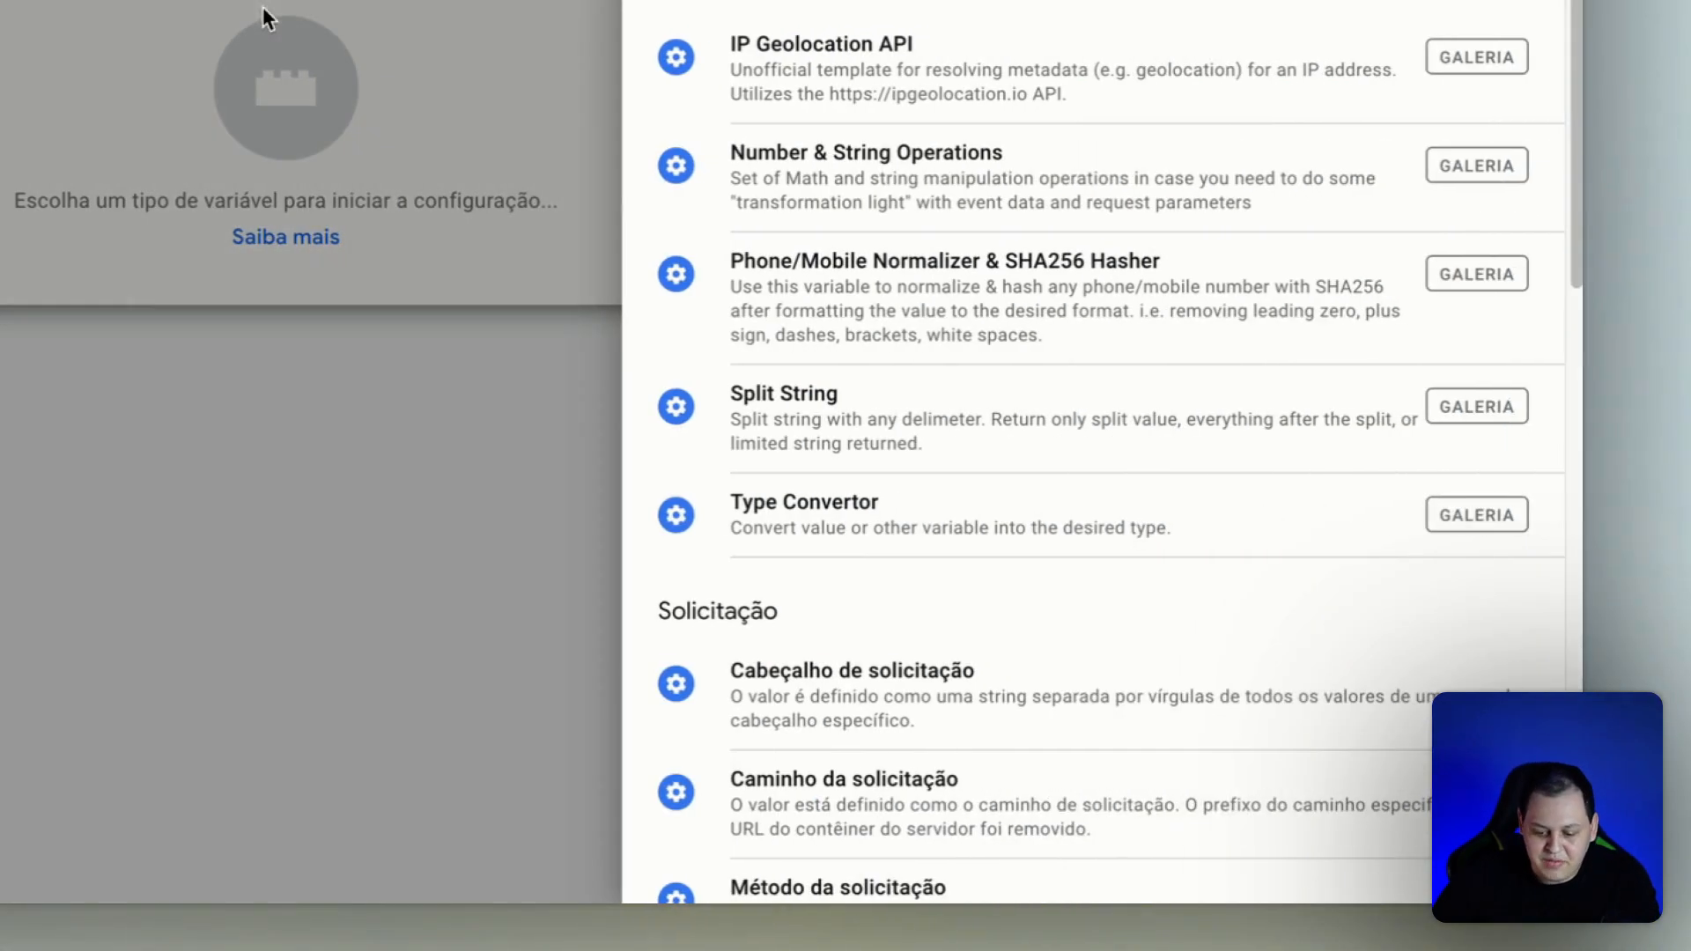
pyautogui.scroll(-3, 1057, 308)
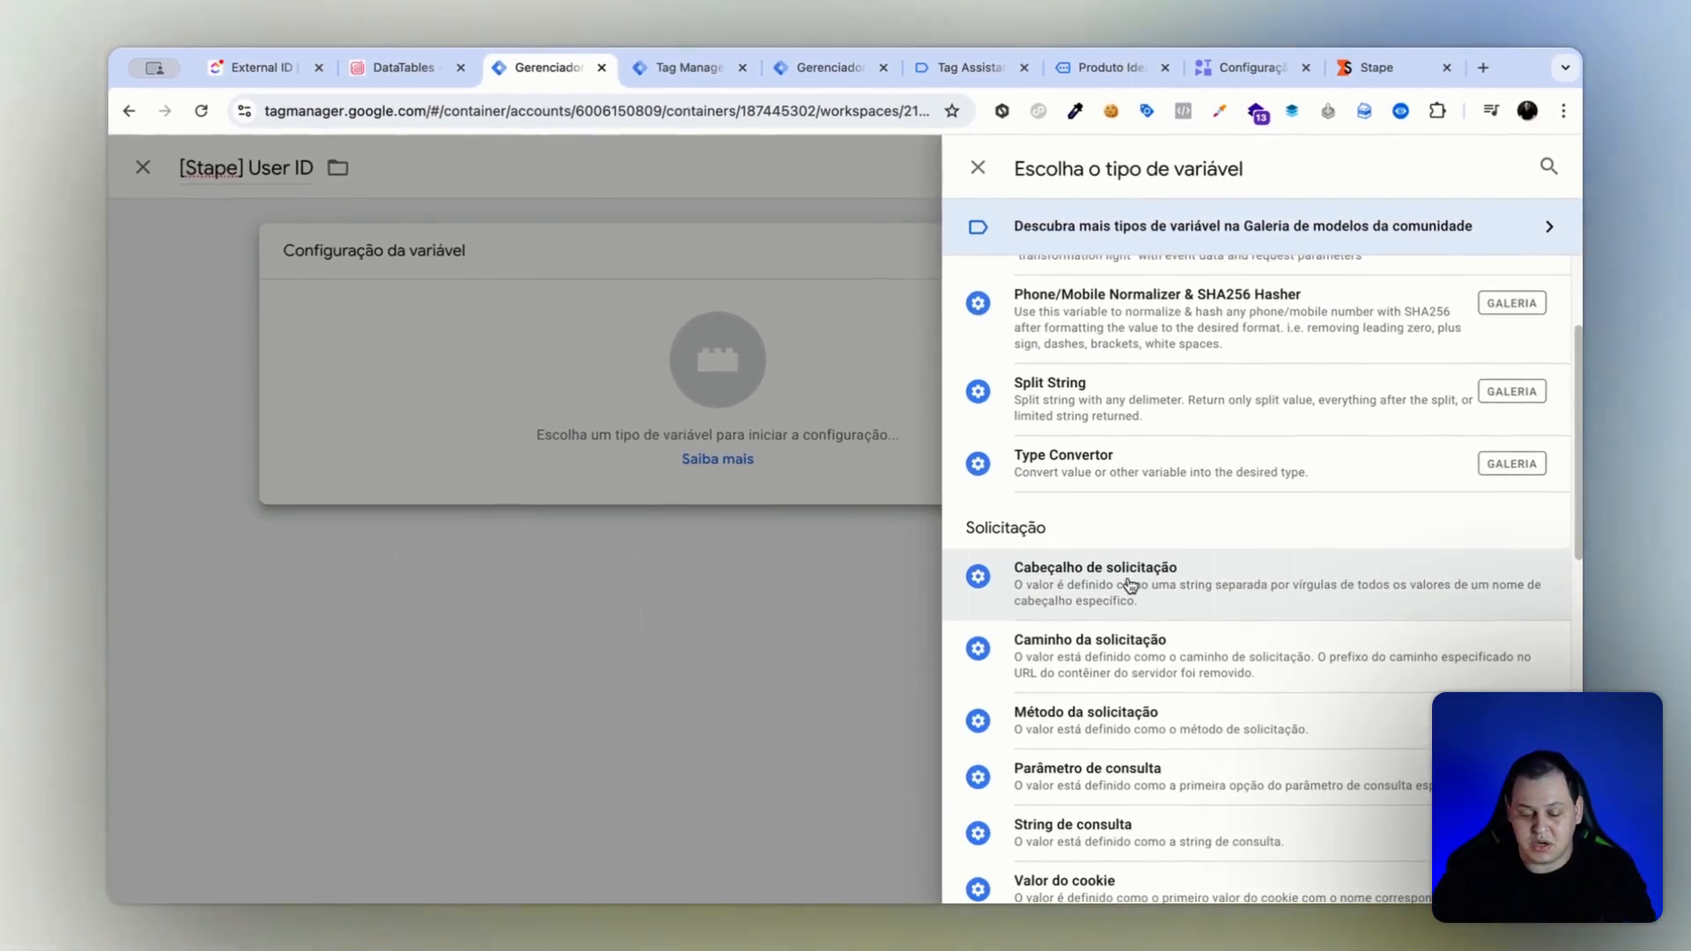
pyautogui.click(907, 428)
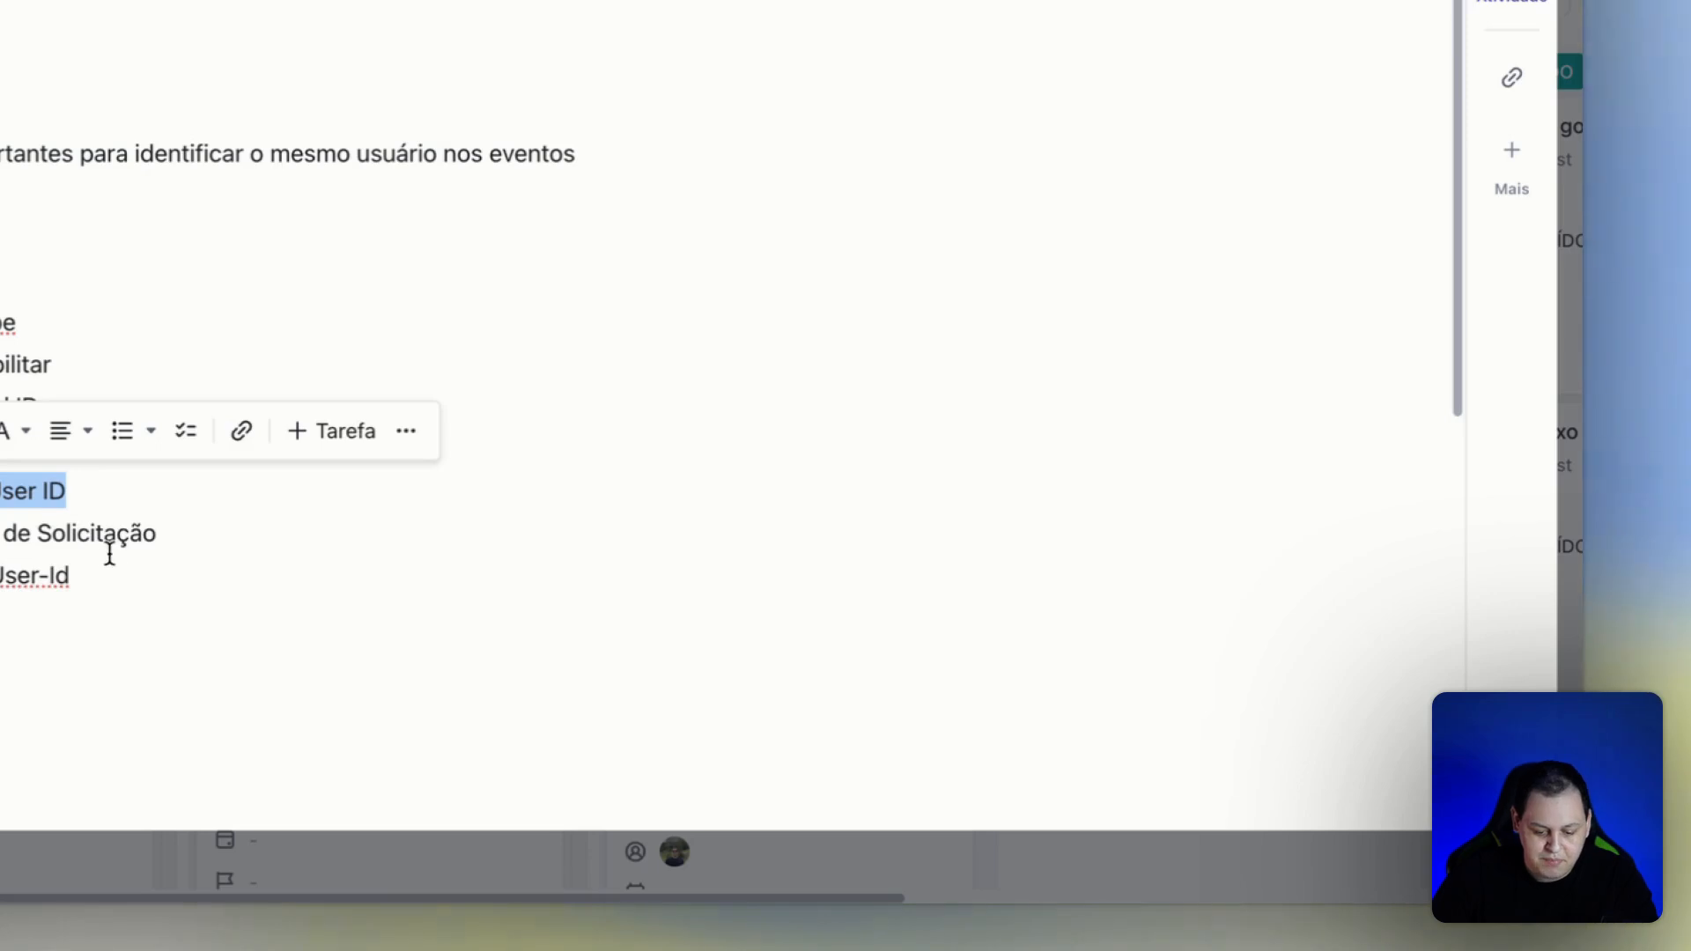
# Set the variable's request header name to X-Stape-User-Id as given in the notes, and save both the variable and the tag.
pyautogui.moveTo(96, 572); pyautogui.dragTo(0, 575)
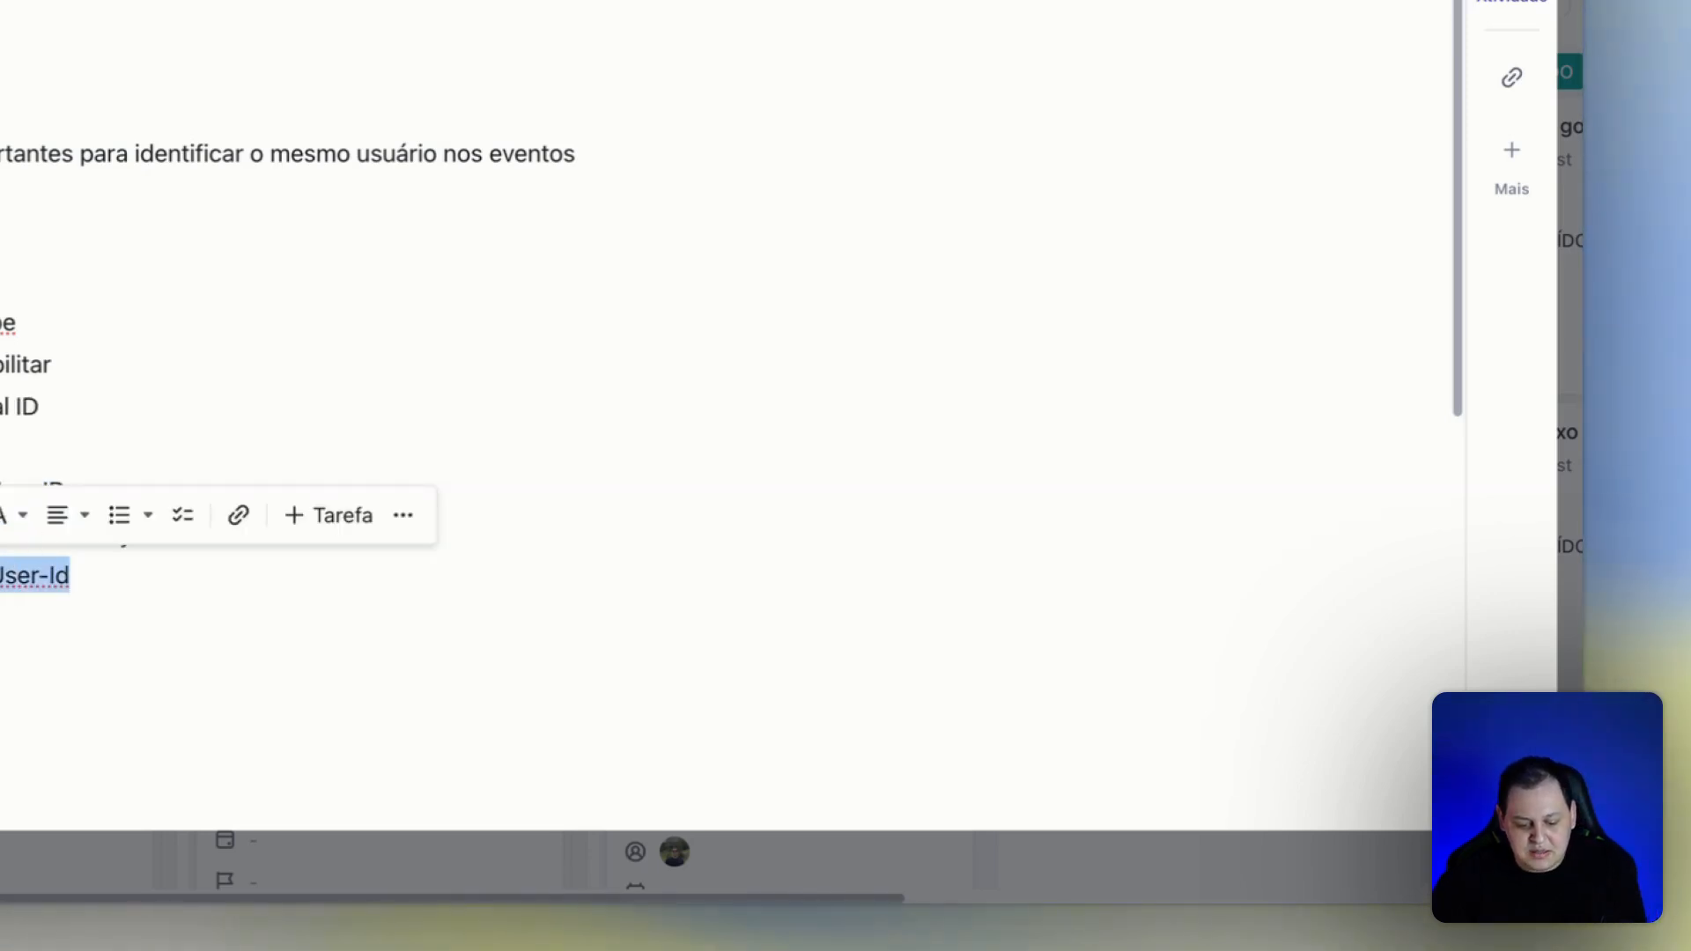
pyautogui.hotkey('ctrl', 'Tab')
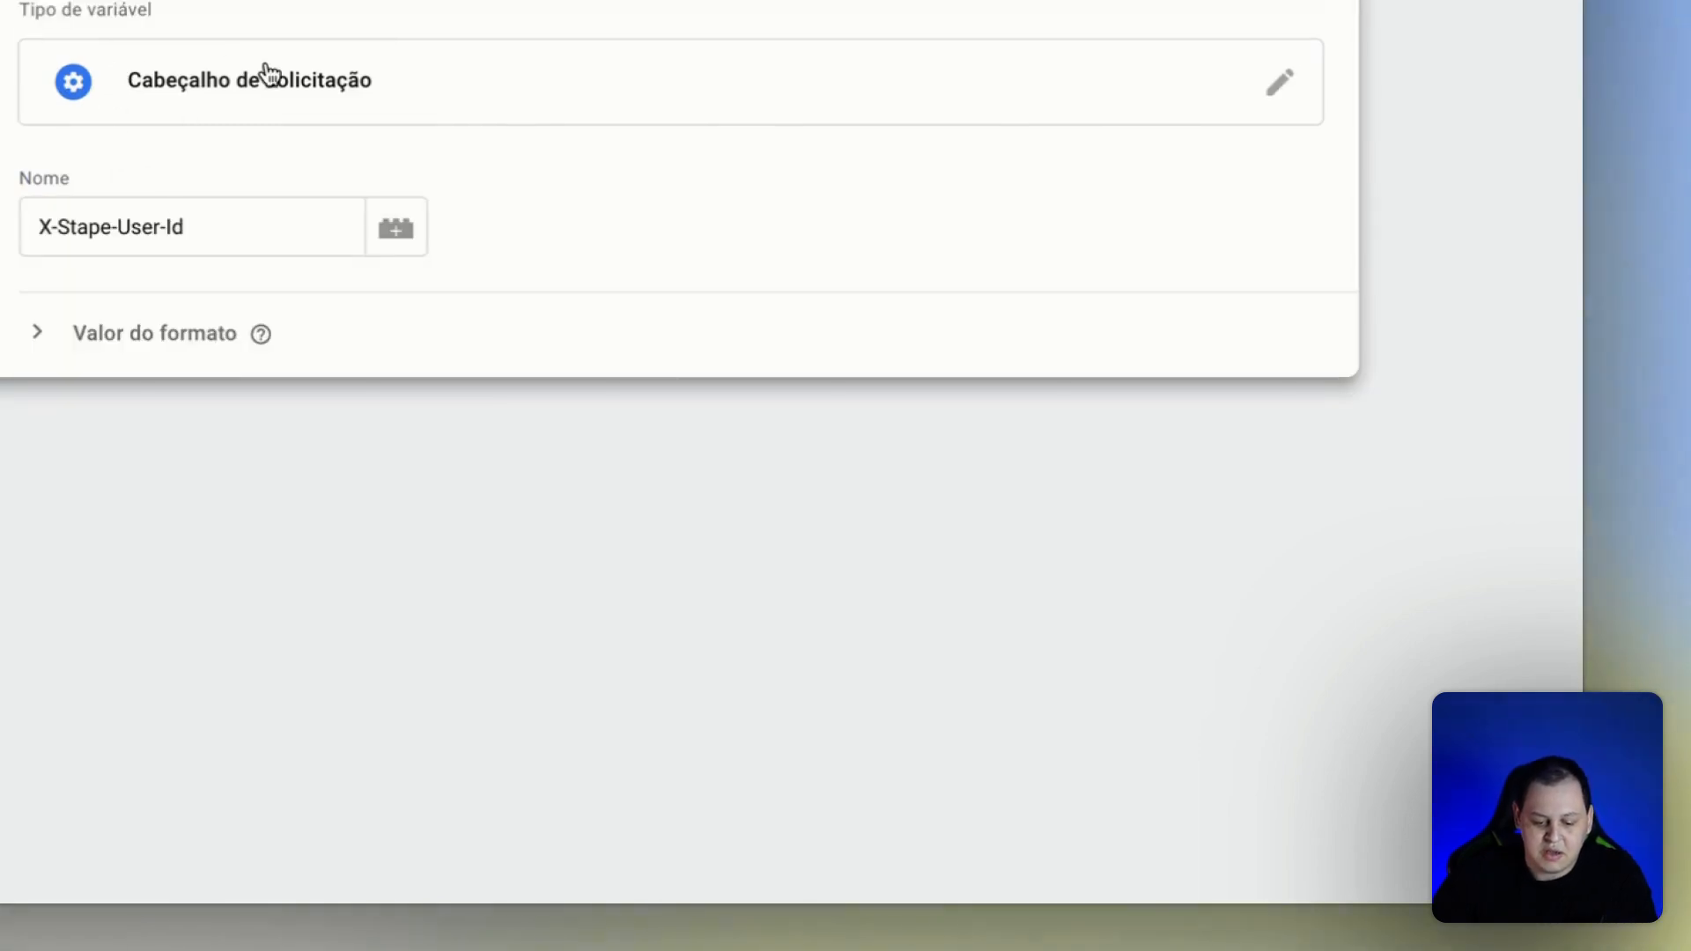
pyautogui.moveTo(52, 227); pyautogui.dragTo(269, 245)
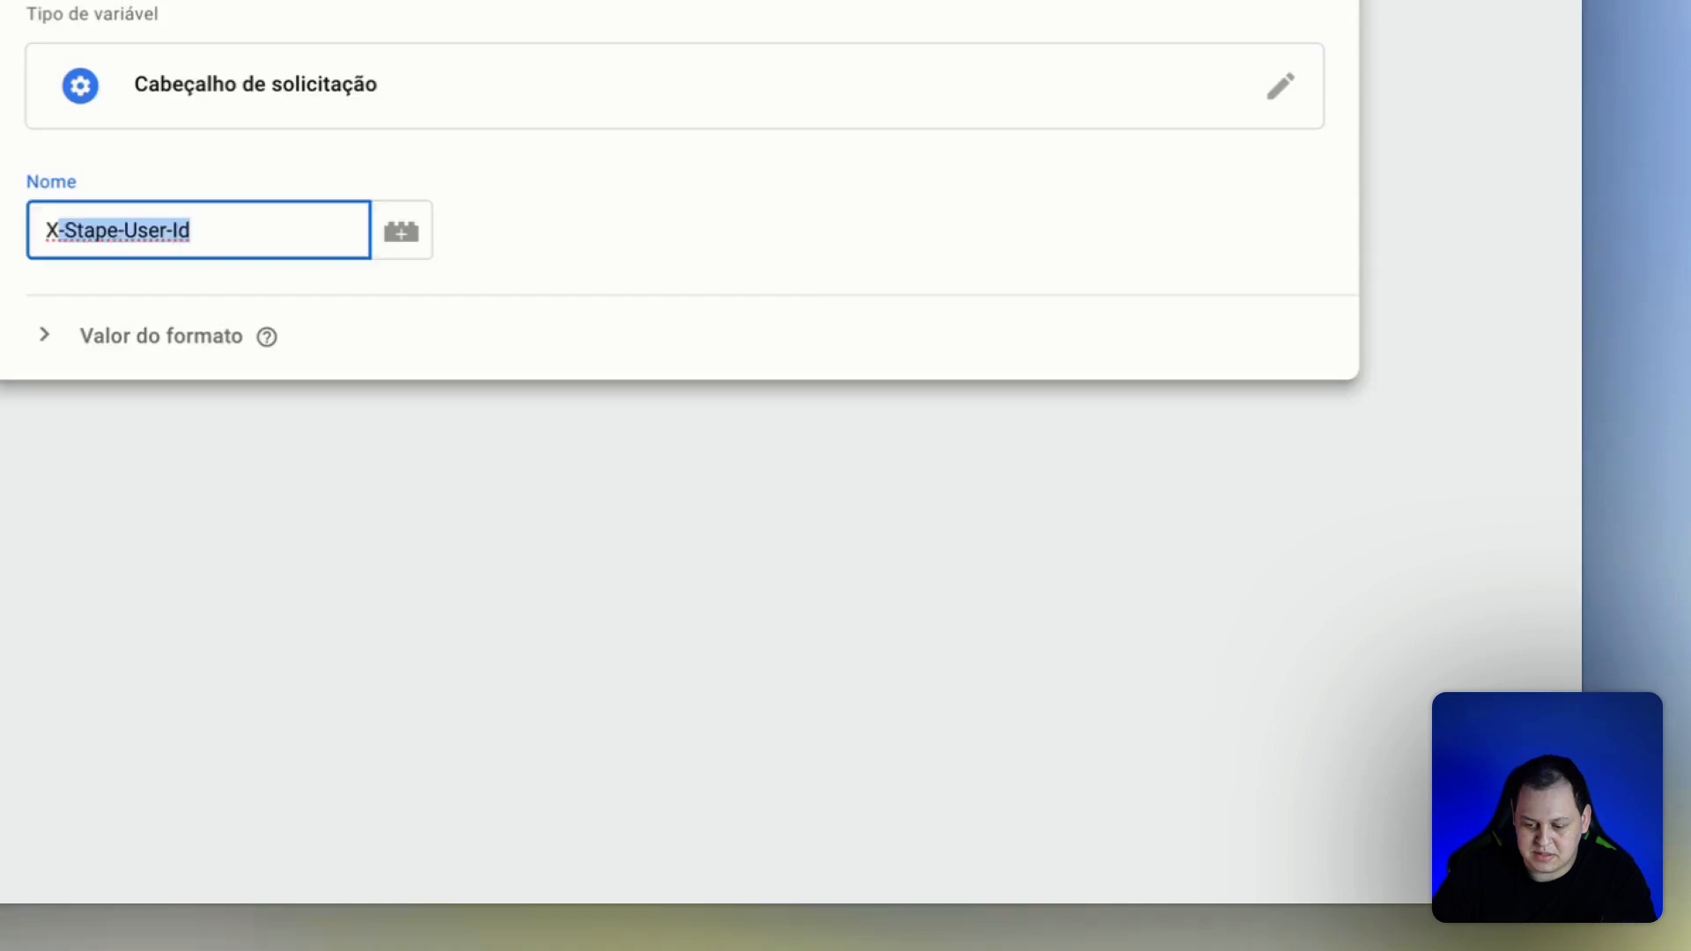
pyautogui.click(399, 167)
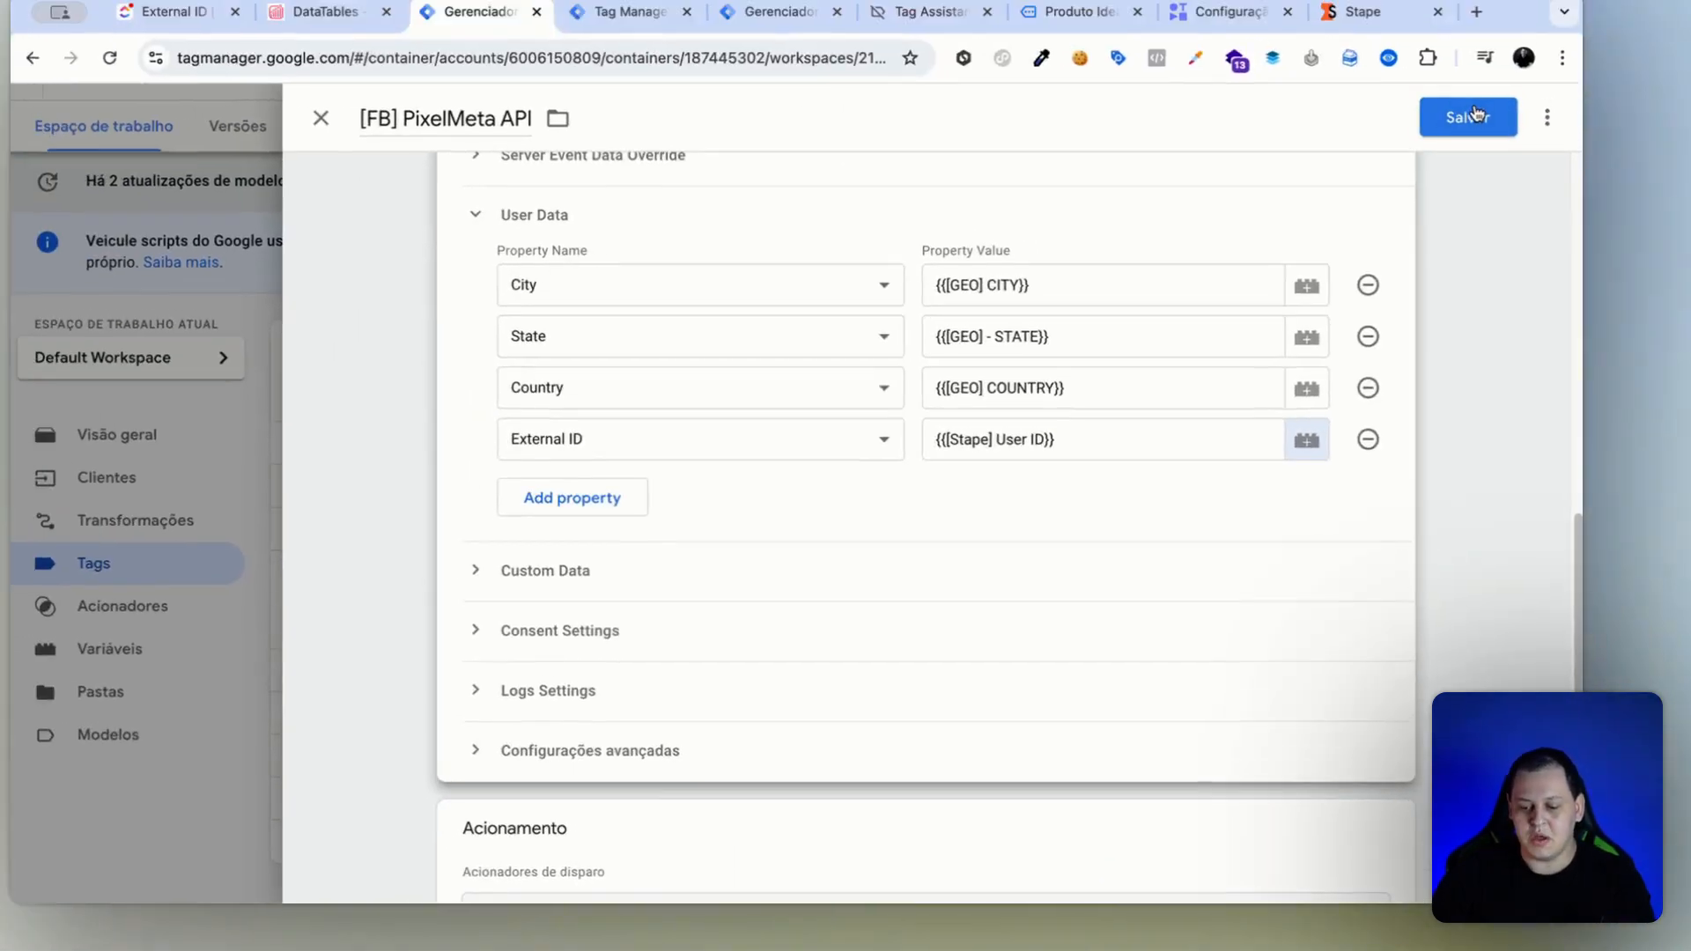
pyautogui.click(1461, 114)
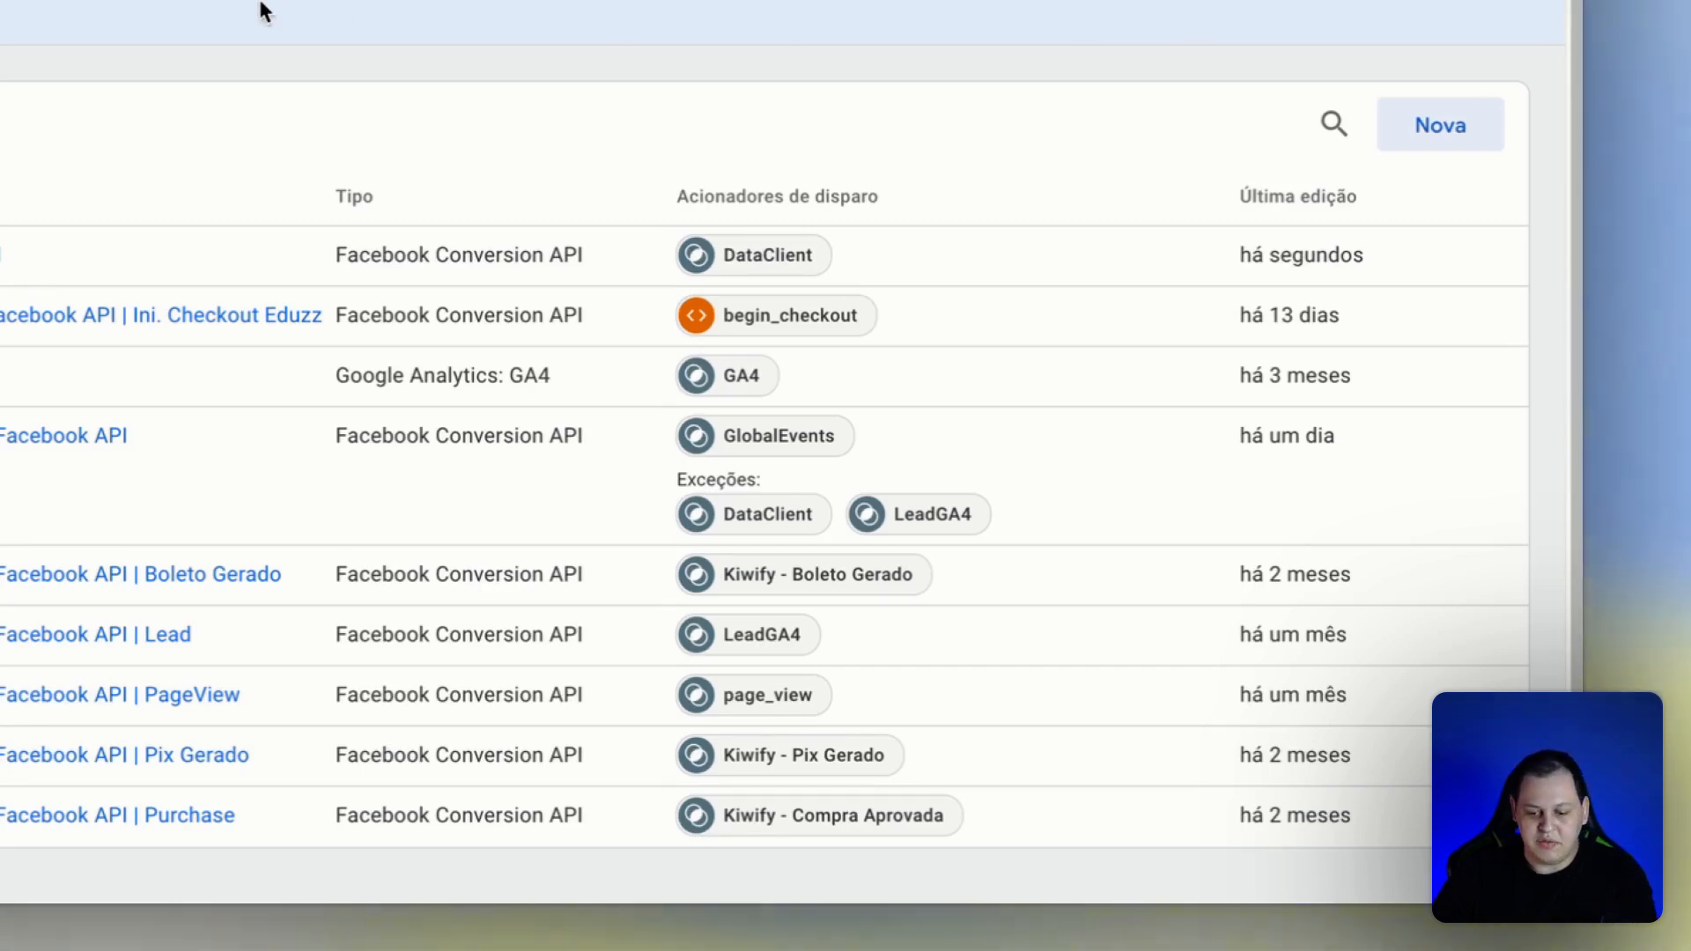
# Reload the server container preview and the product page to send fresh events to the debugger.
pyautogui.hotkey('ctrl', 'Tab')
pyautogui.press('super+r')
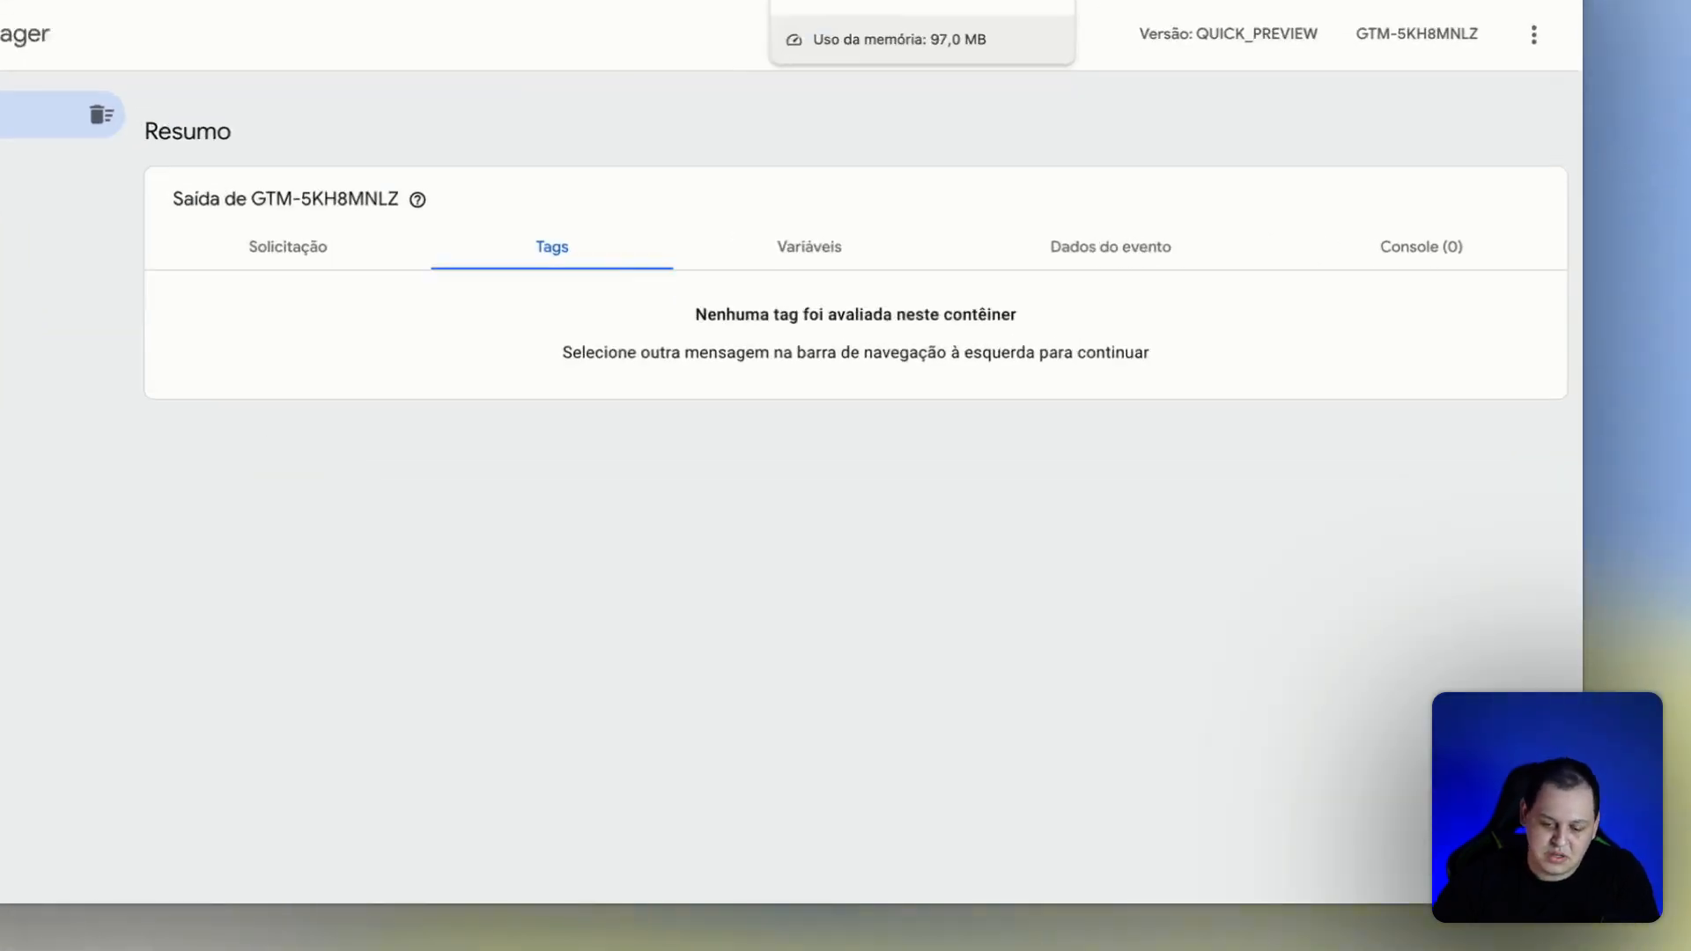
pyautogui.click(980, 77)
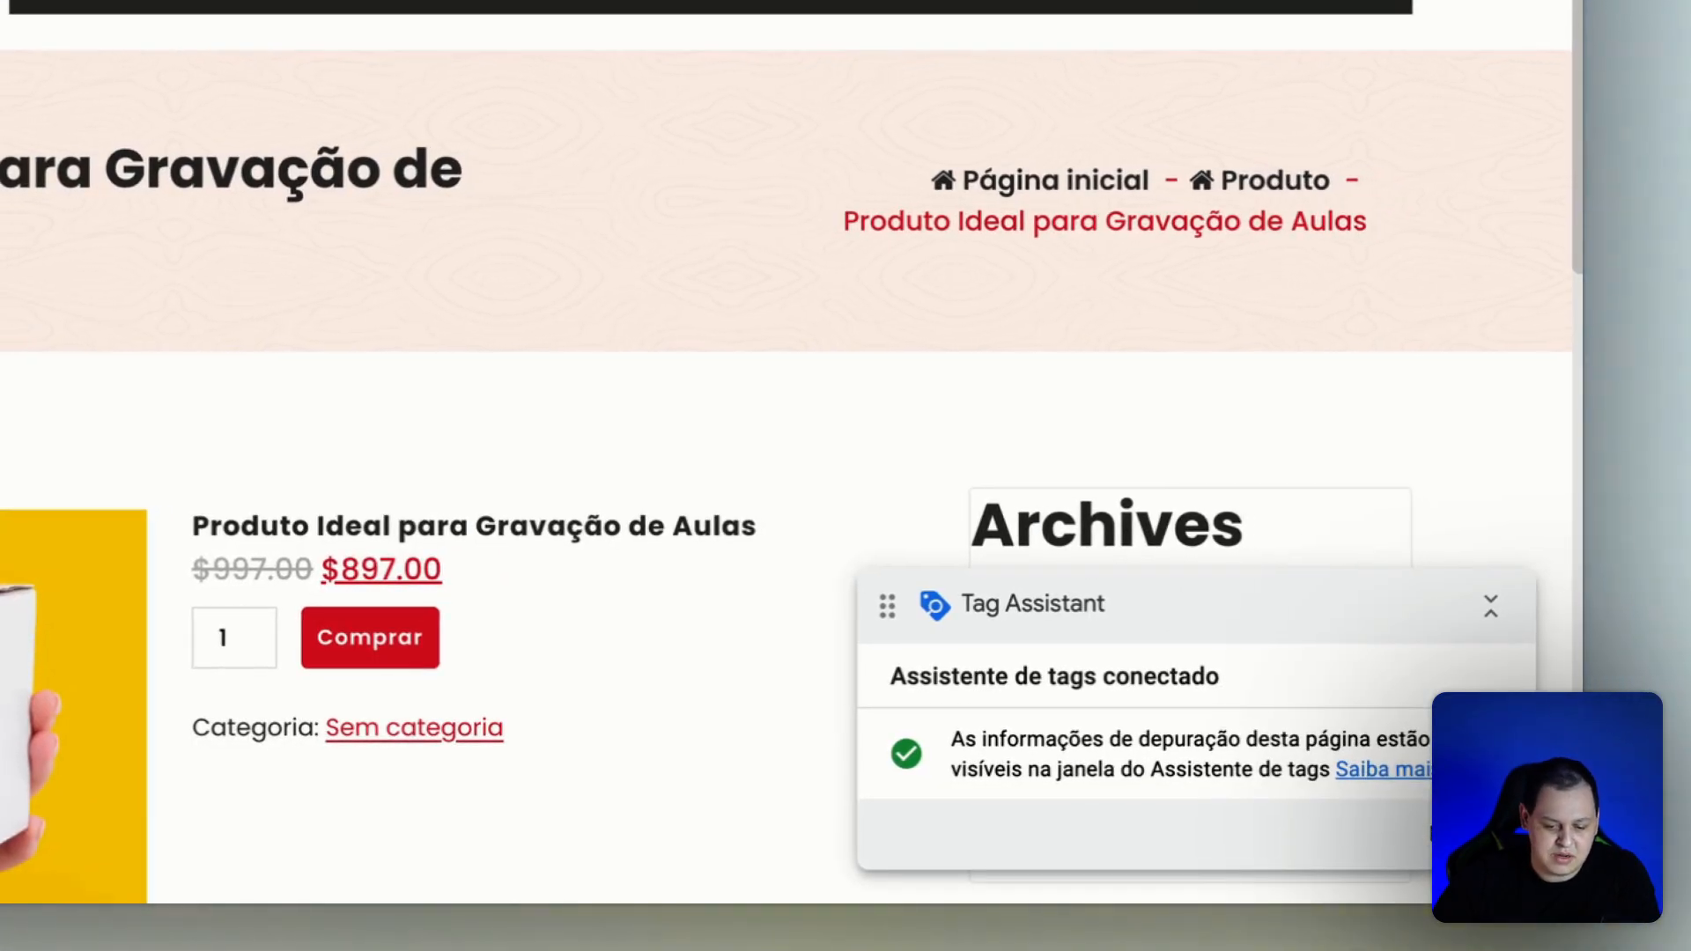
pyautogui.press('super+r')
pyautogui.click(676, 54)
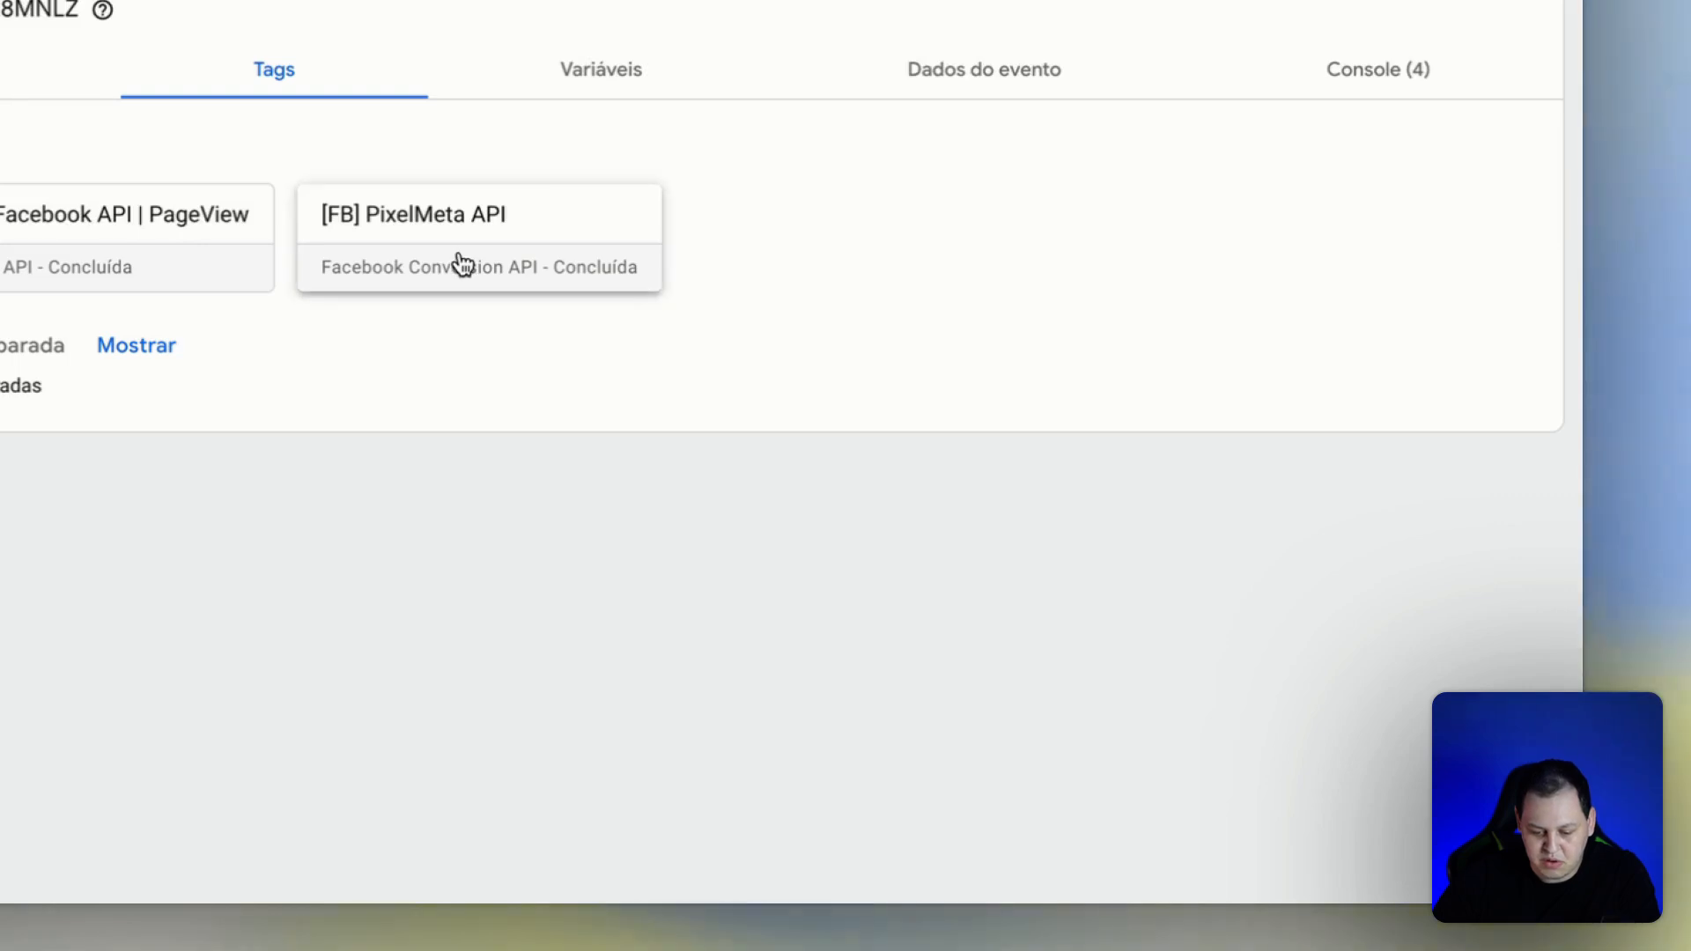
# Compare the external_id values sent by the [FB] PixelMeta API tag in the page_view and view_item events.
pyautogui.click(460, 264)
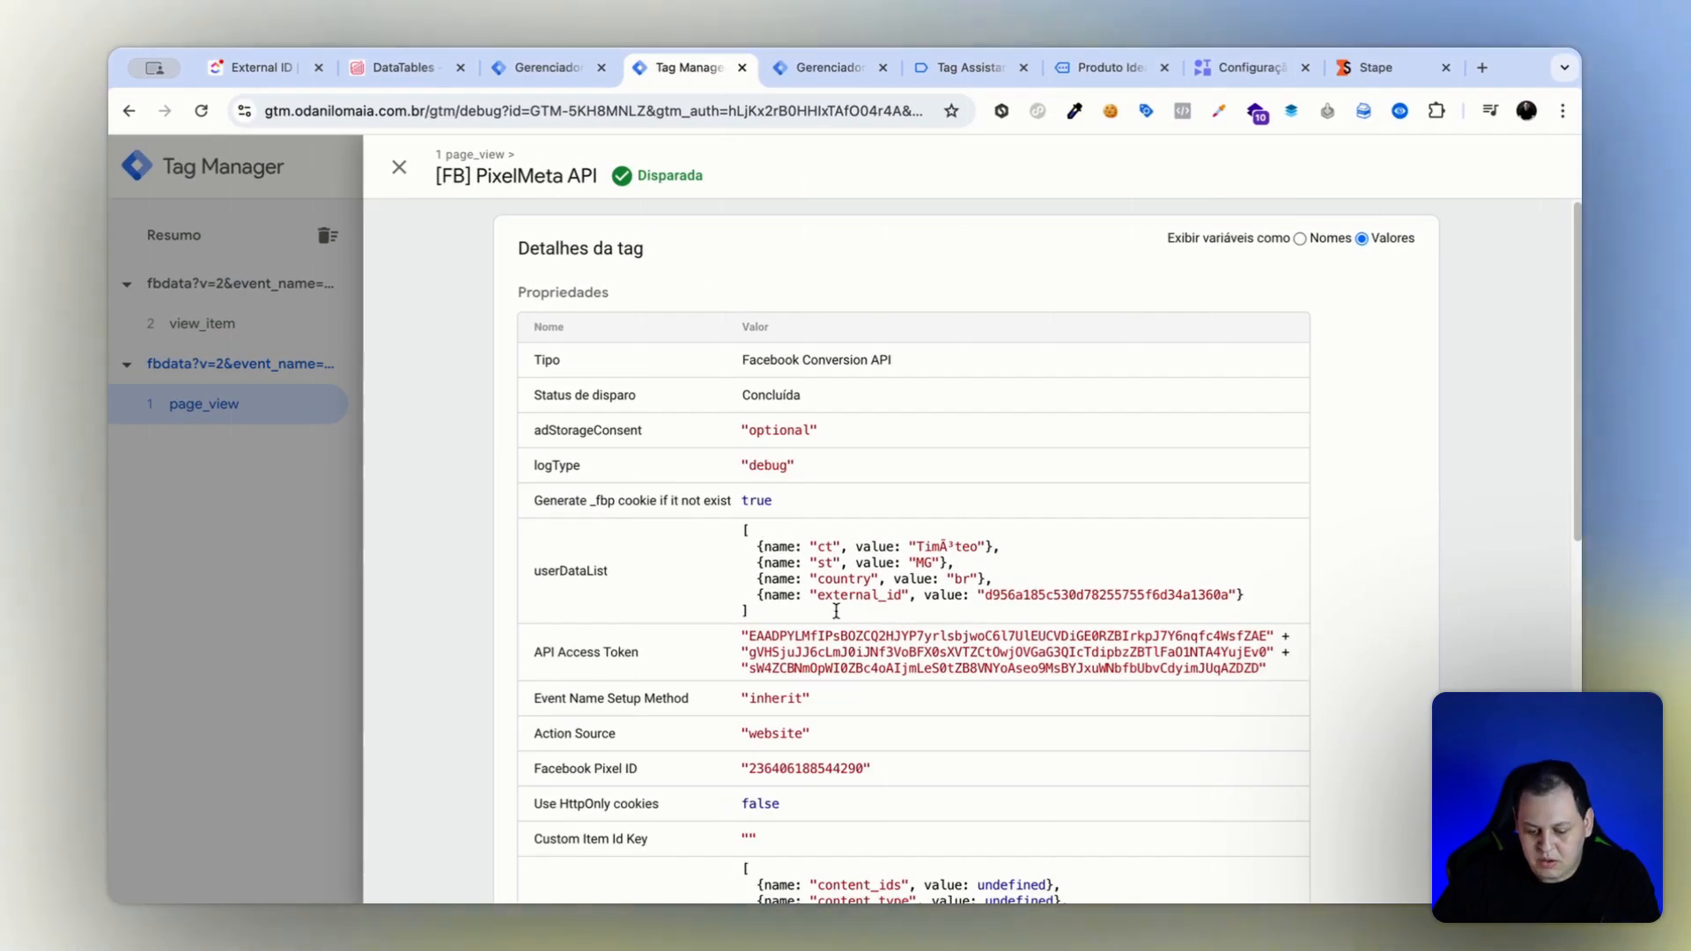
pyautogui.moveTo(817, 596); pyautogui.dragTo(1160, 597)
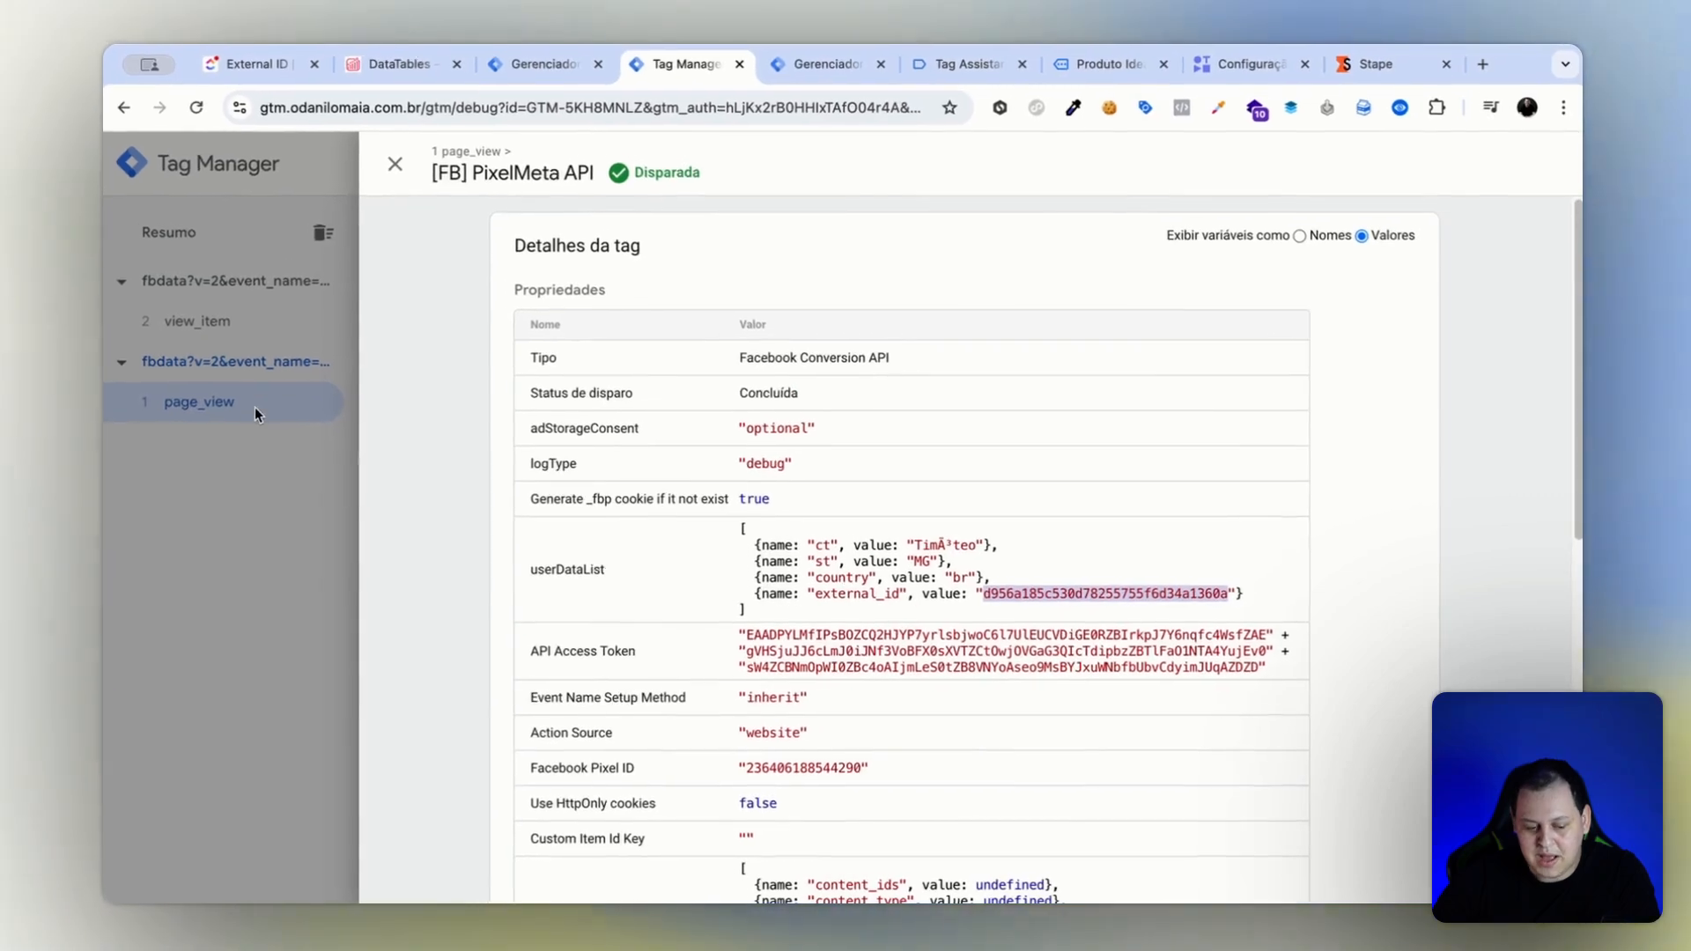
pyautogui.click(222, 324)
pyautogui.click(141, 256)
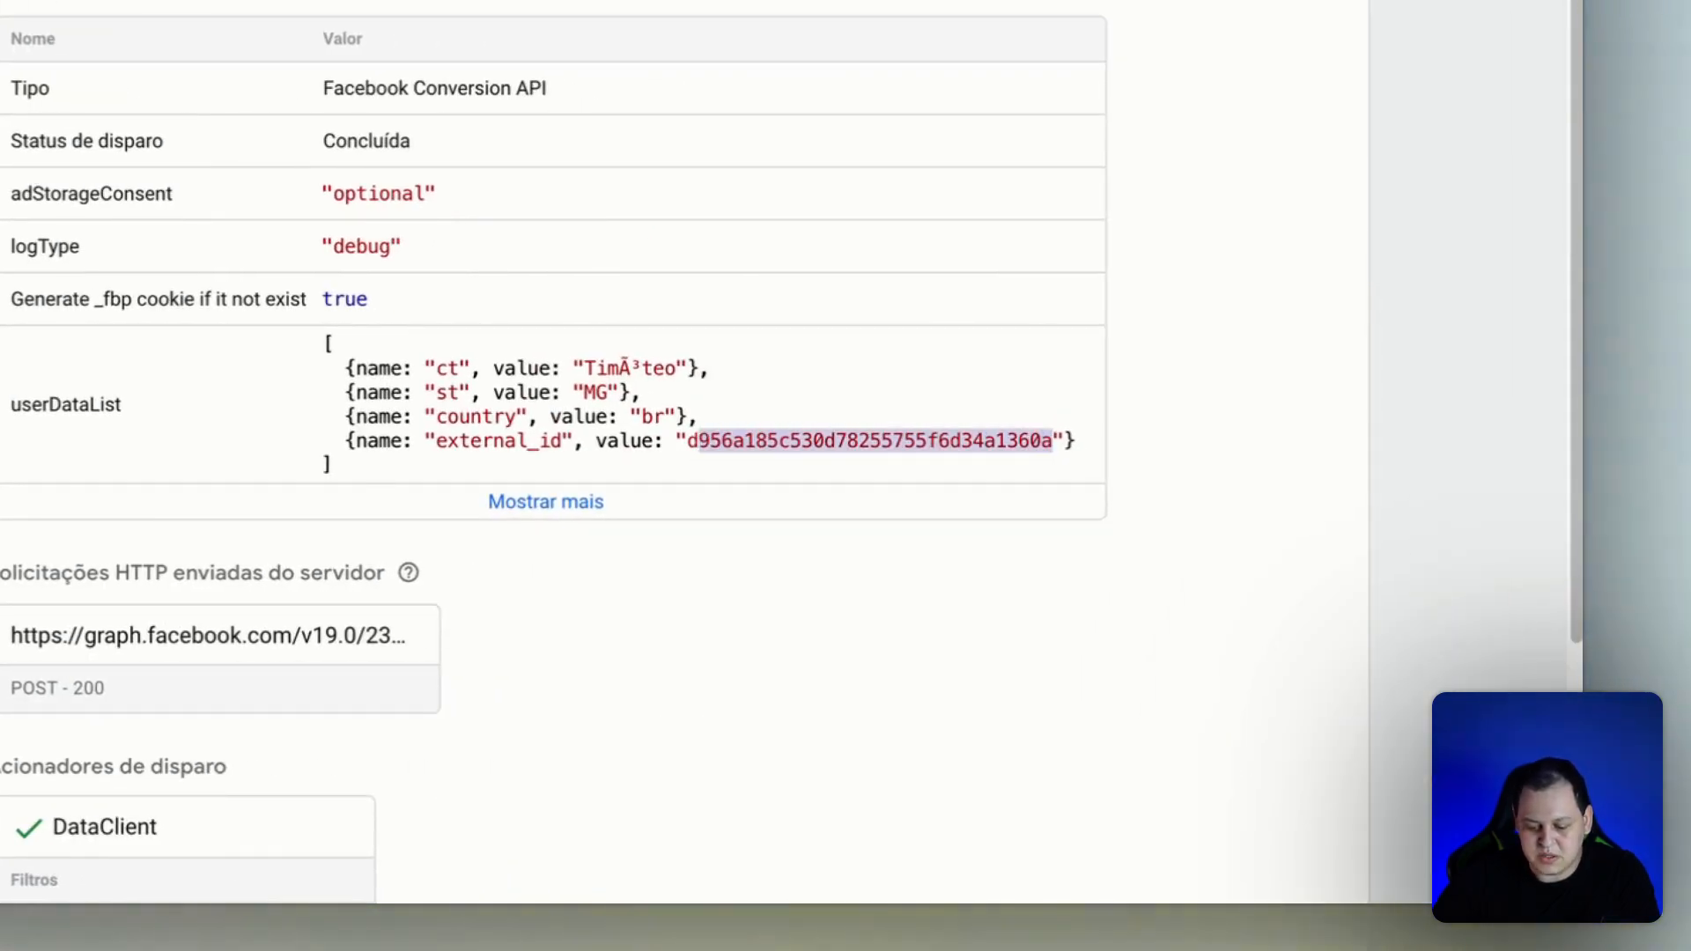
pyautogui.press('Escape')
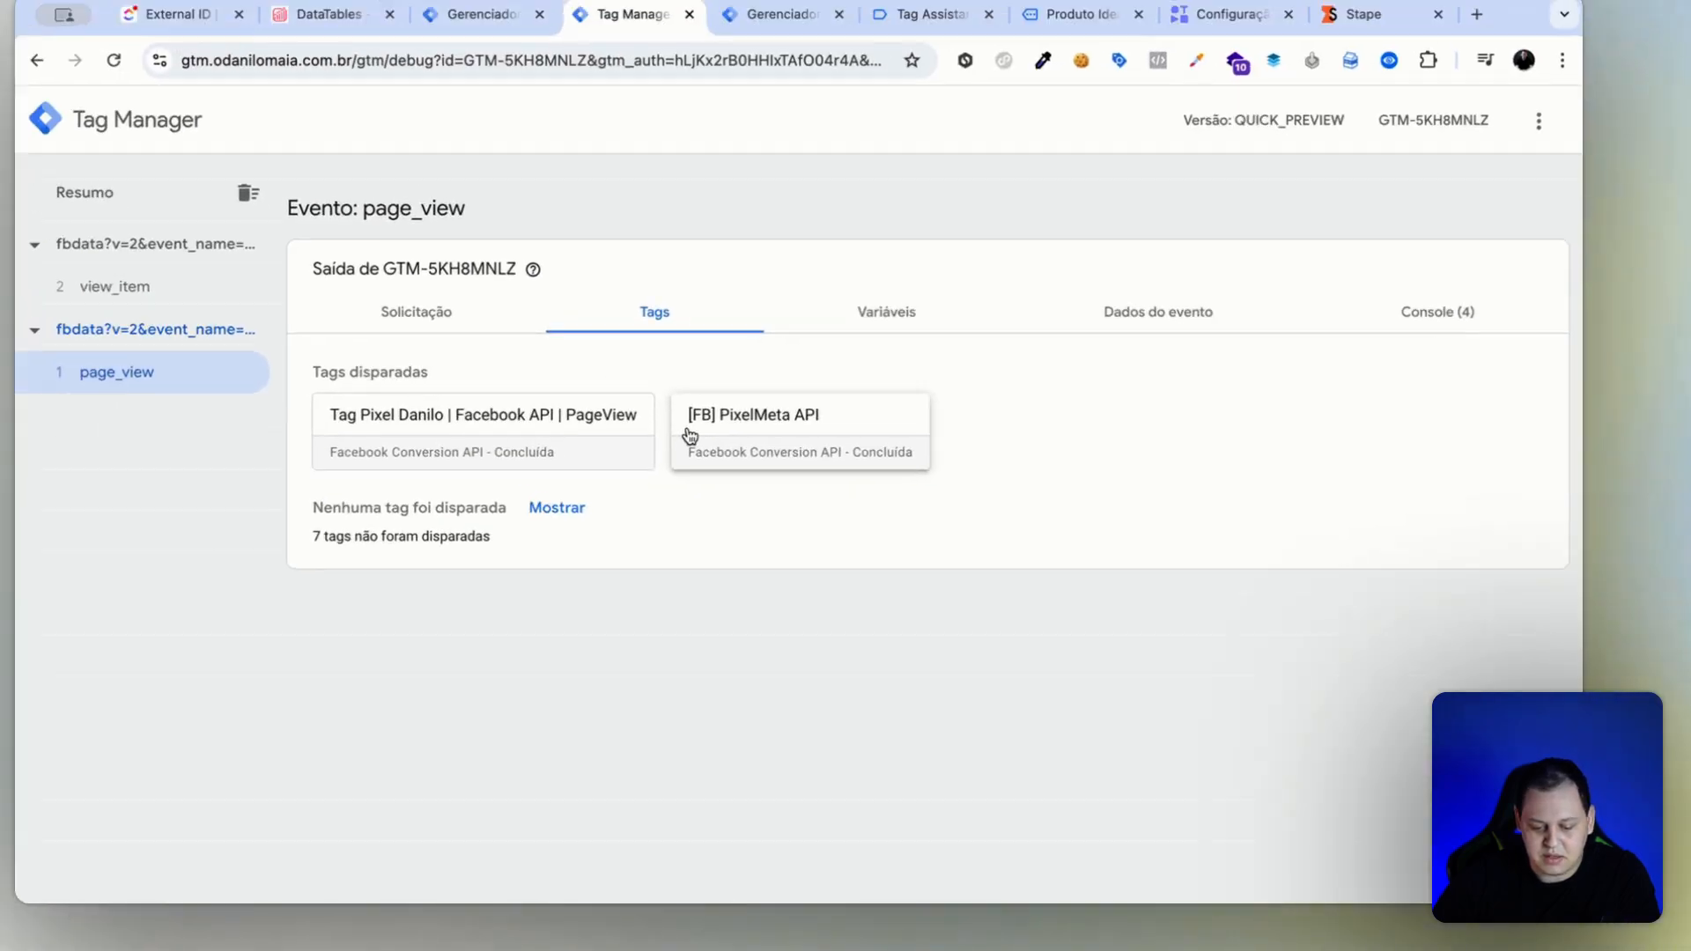
pyautogui.click(322, 250)
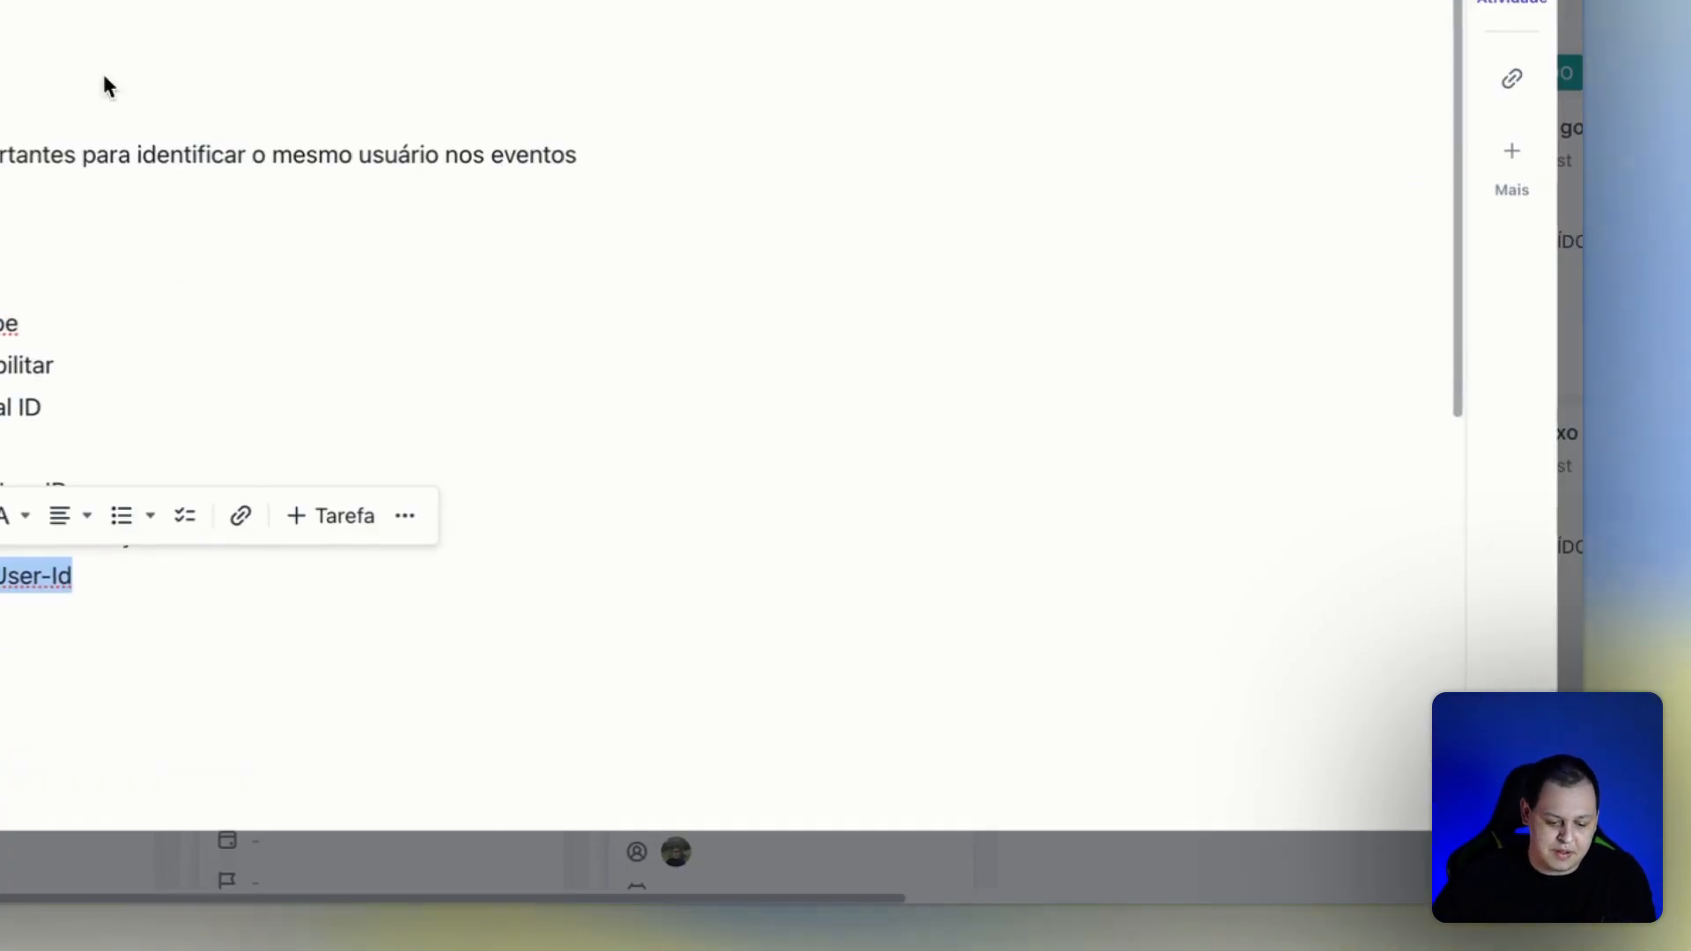
# Create a new tag in the server container and name it Set Cookies, as given in the notes.
pyautogui.scroll(-3, 265, 408)
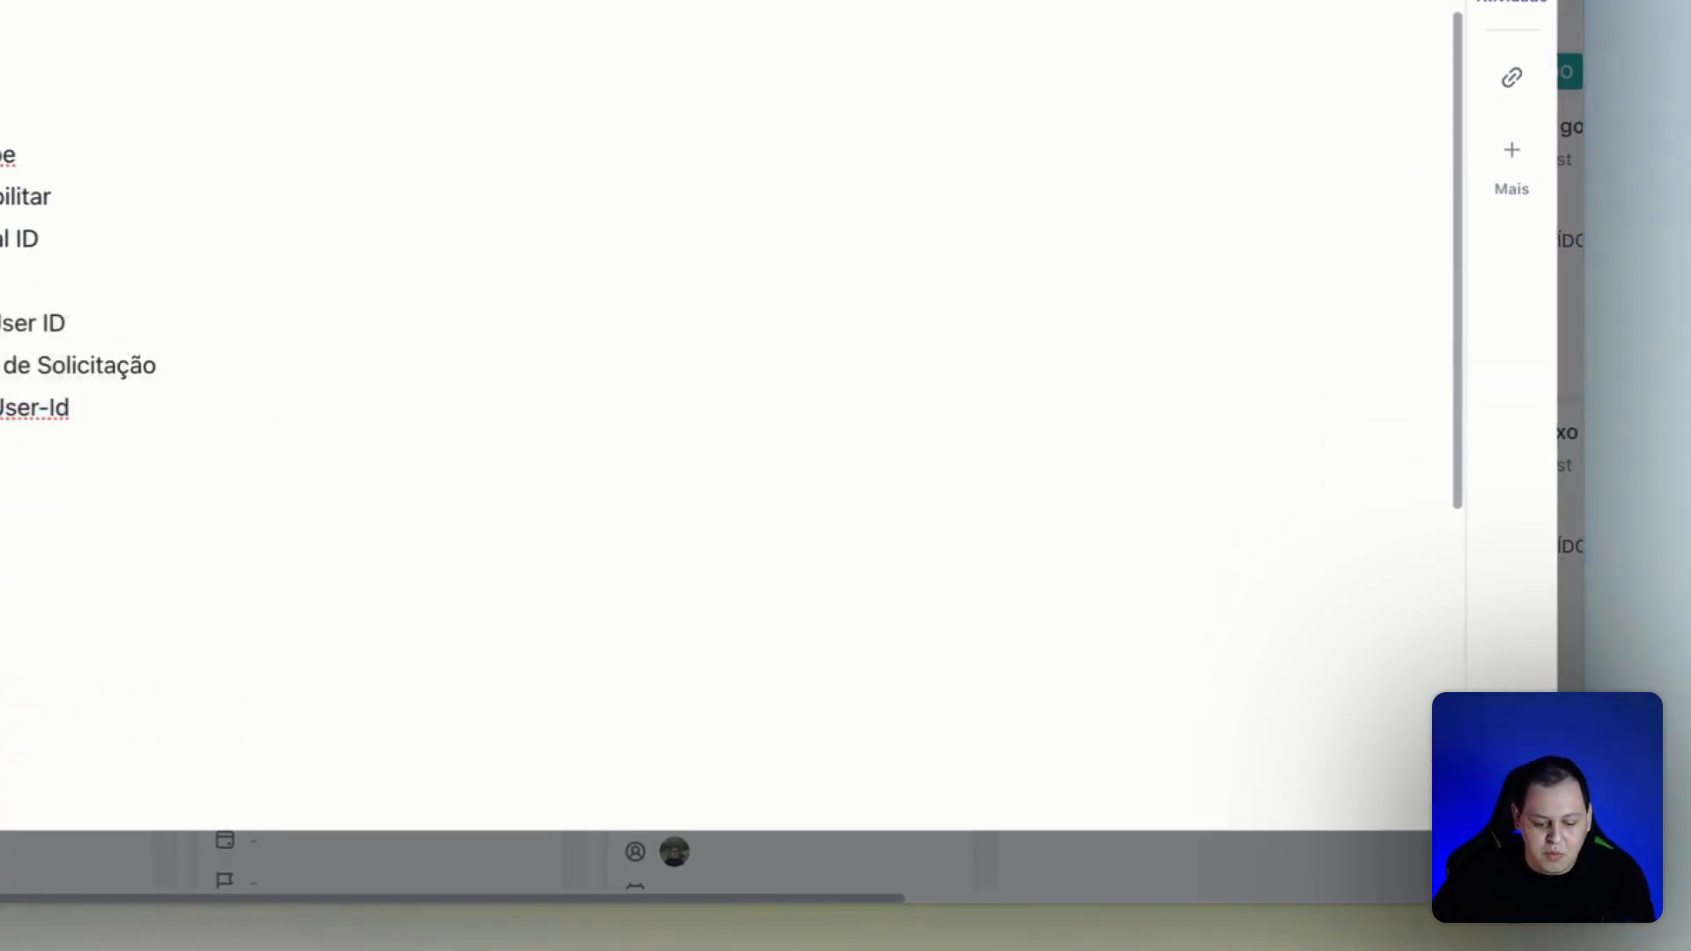
pyautogui.moveTo(225, 600); pyautogui.dragTo(317, 652)
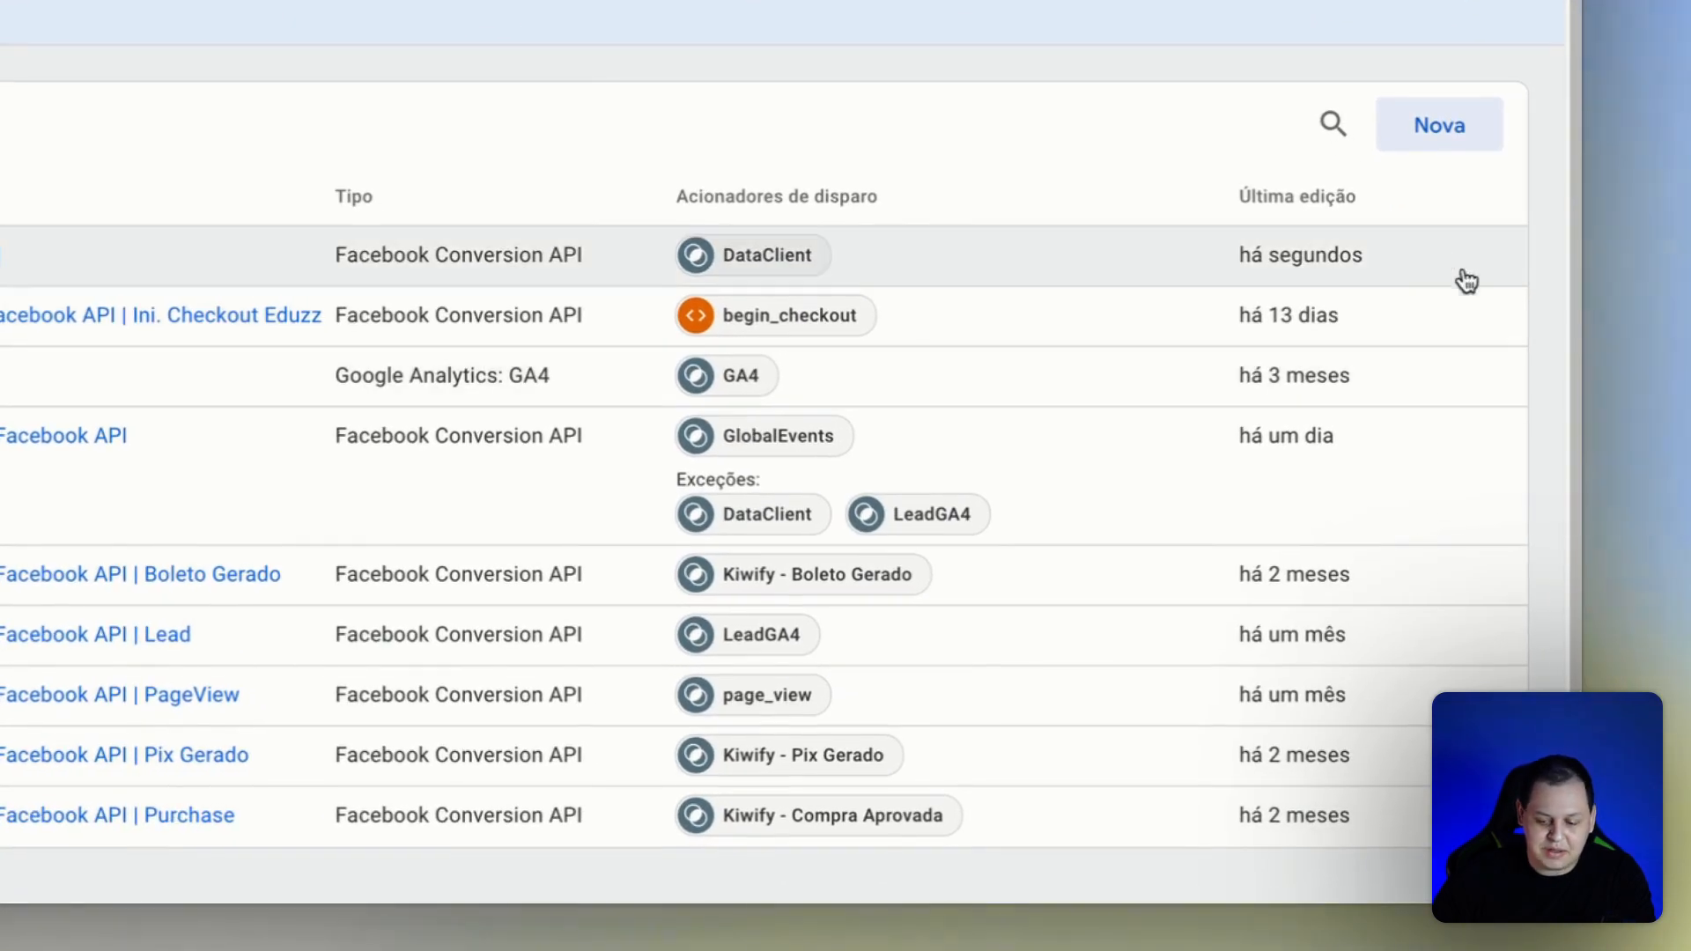
pyautogui.click(1429, 133)
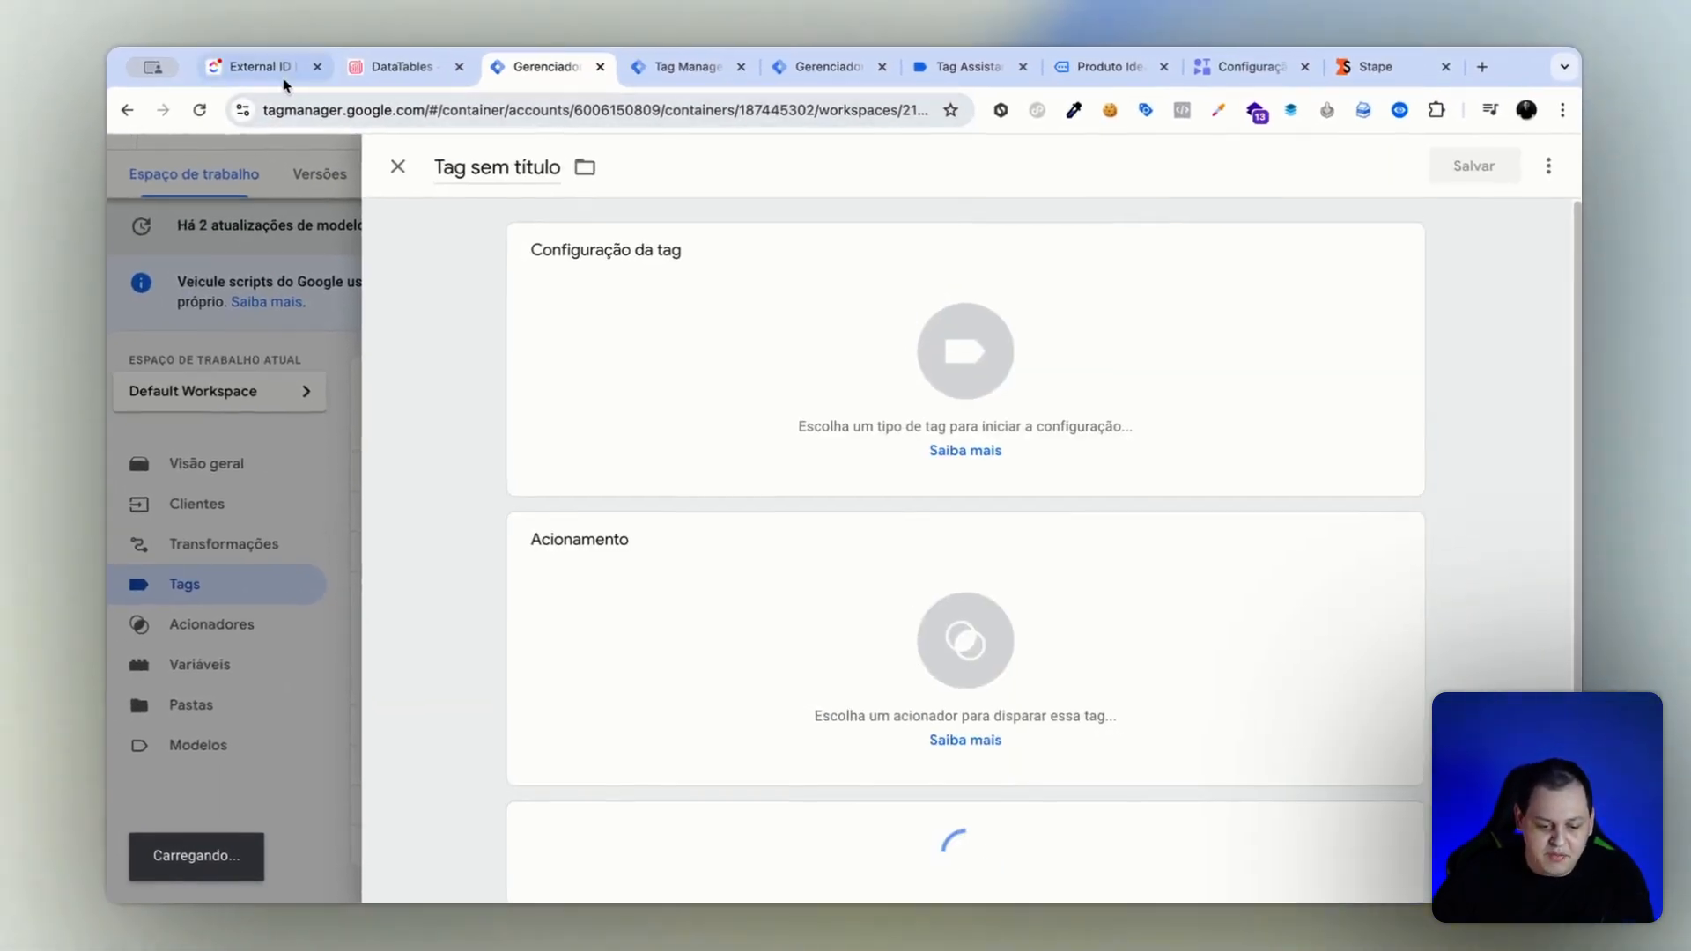
pyautogui.click(264, 68)
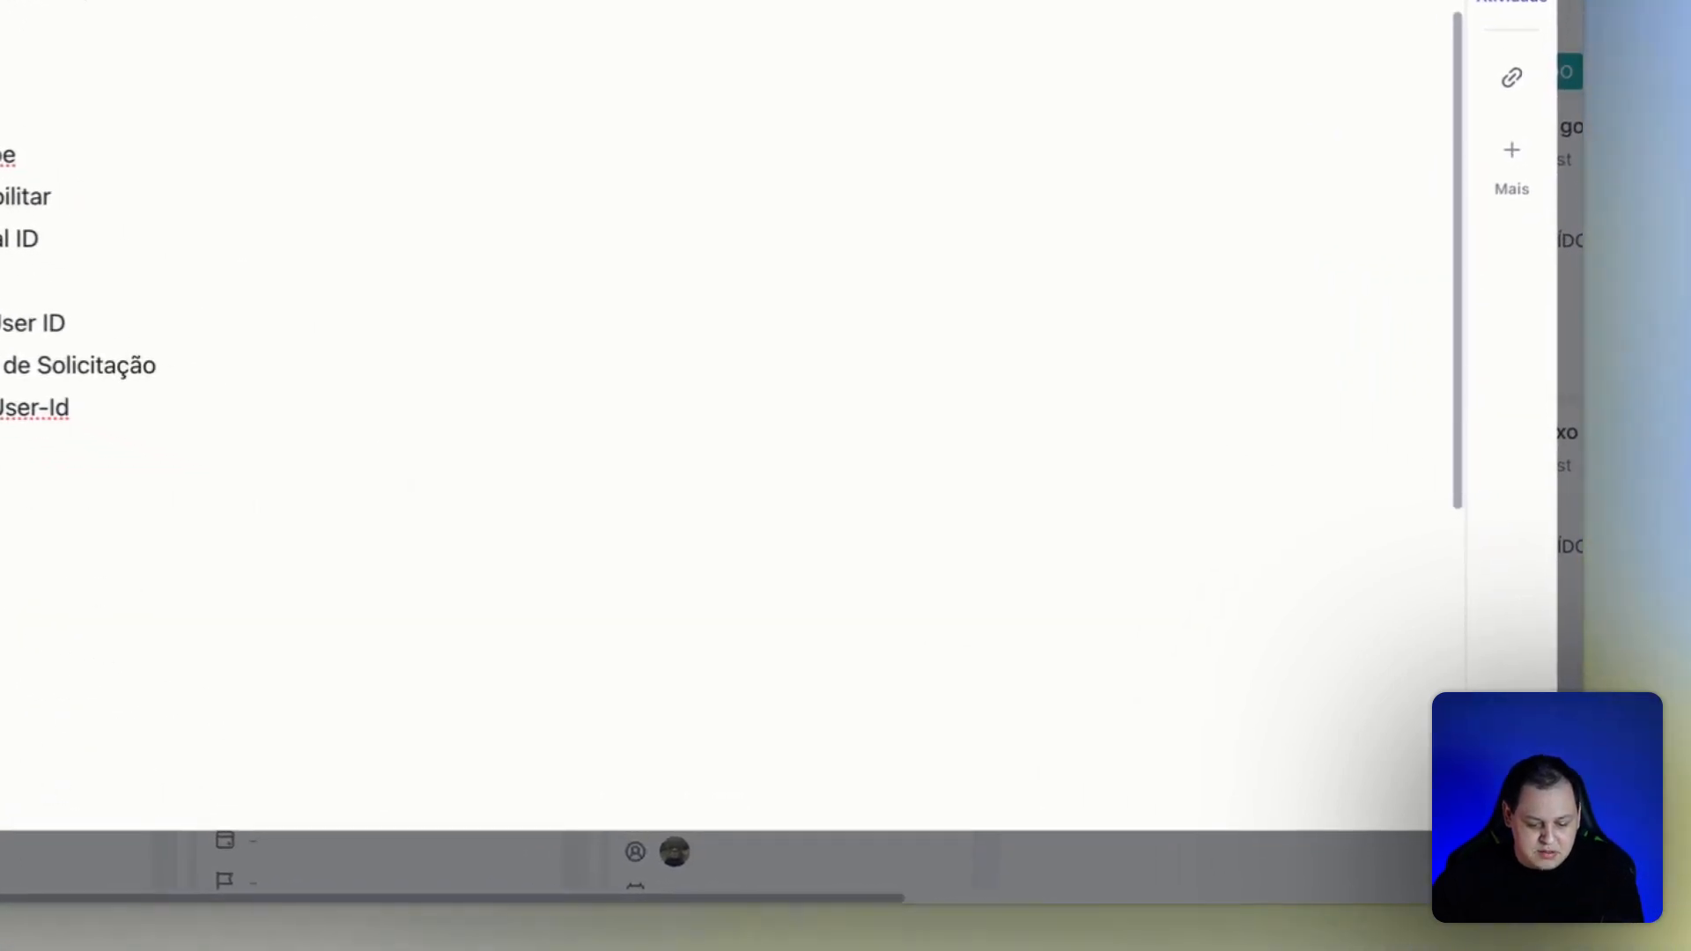
pyautogui.hotkey('ctrl', 'Tab')
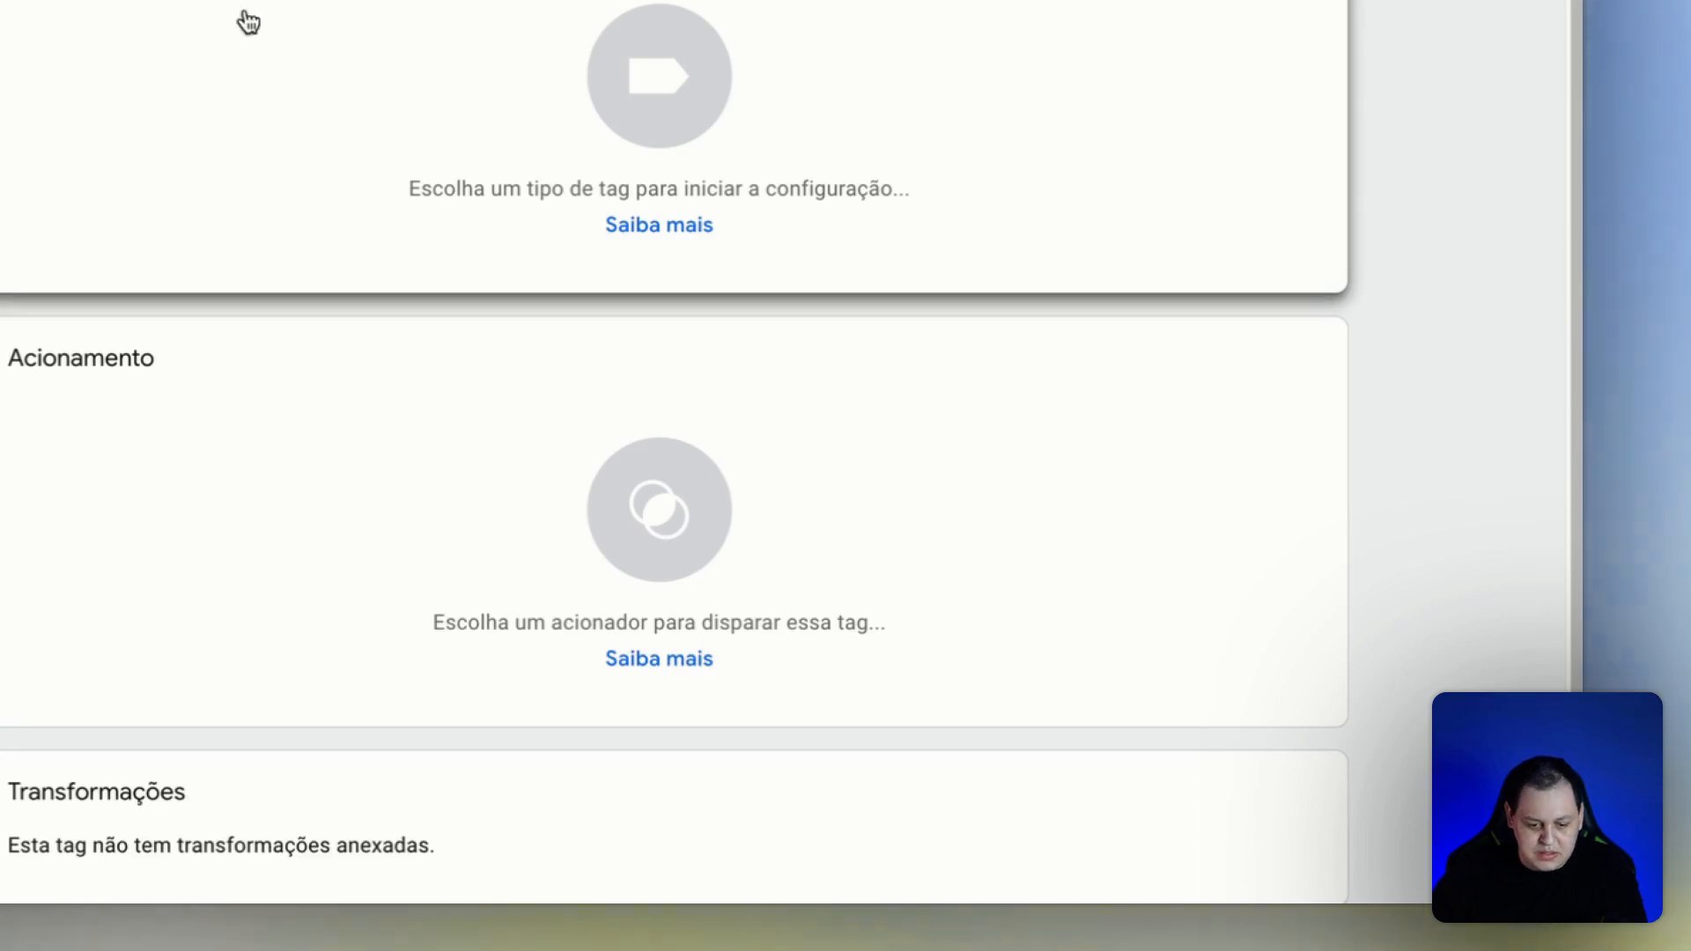
# Search the community template gallery for cookie templates and set the new tag's type to Cookie Monster.
pyautogui.click(272, 38)
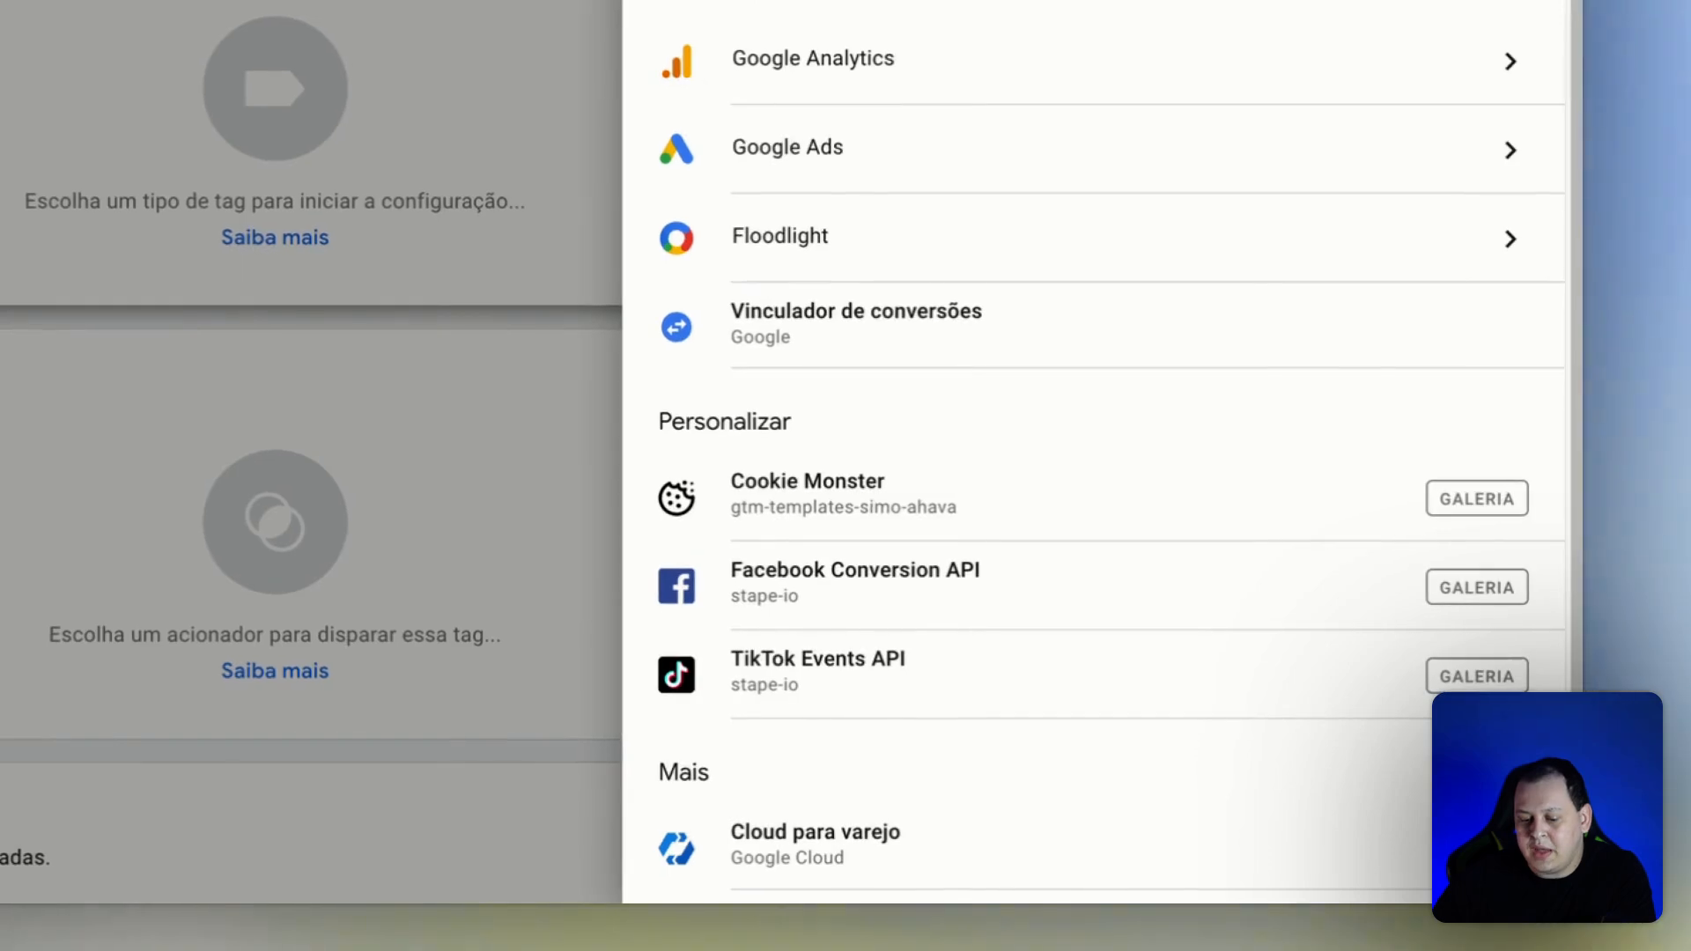
pyautogui.click(1445, 245)
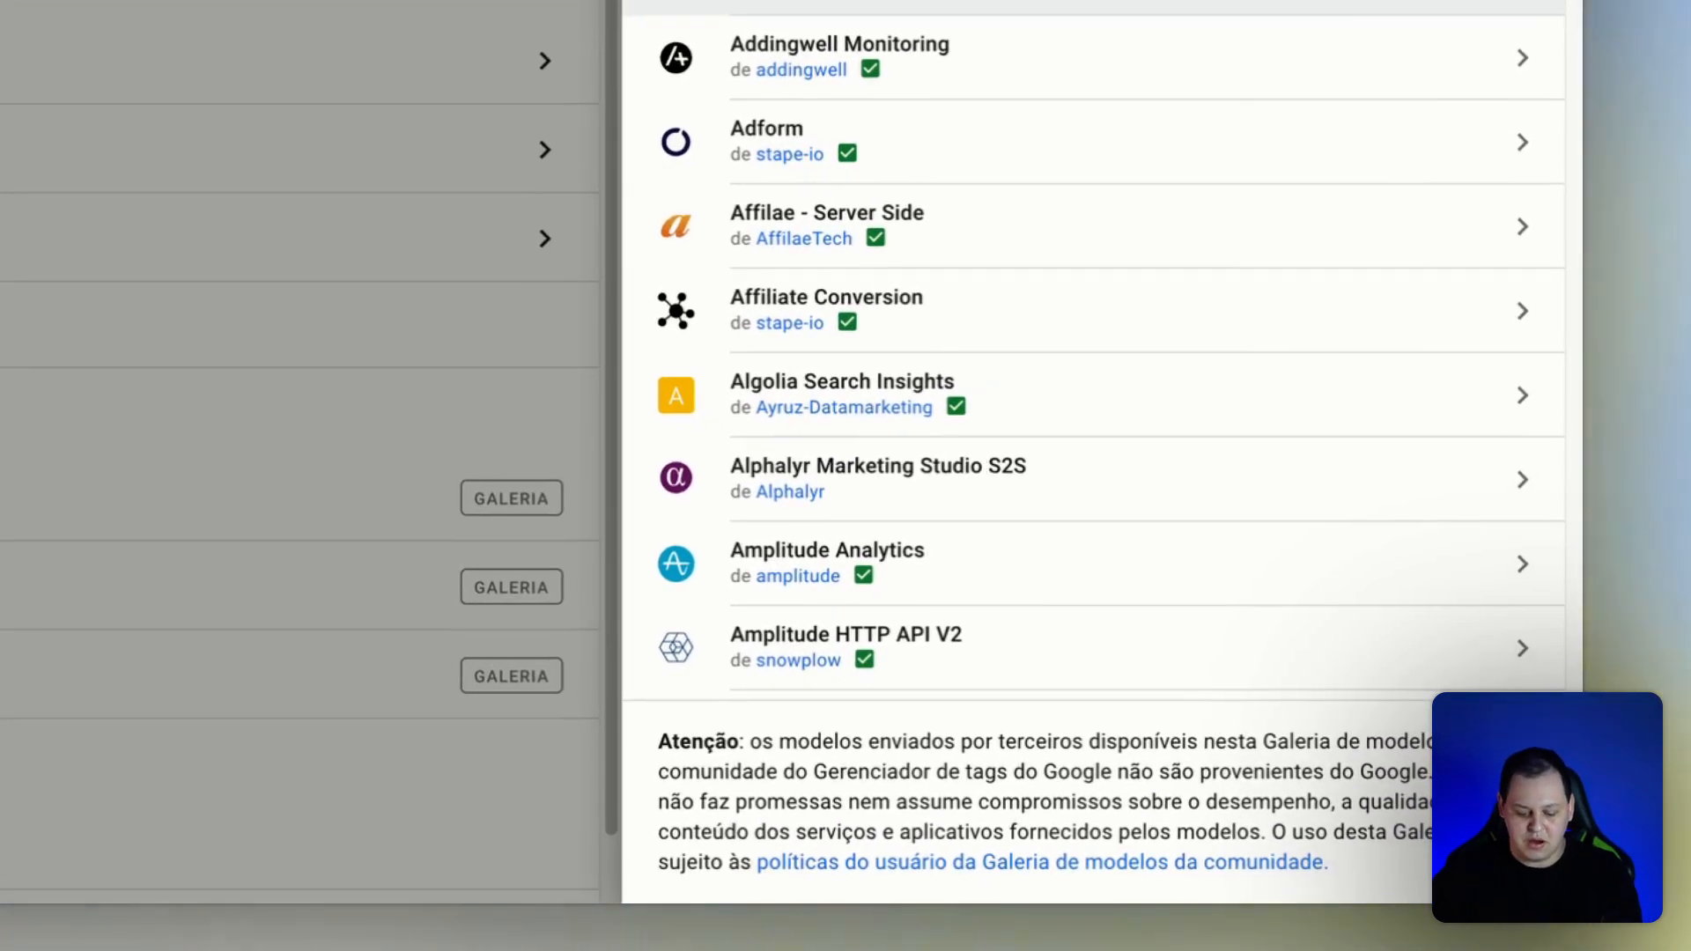
pyautogui.write('cookies')
pyautogui.press('BackSpace')
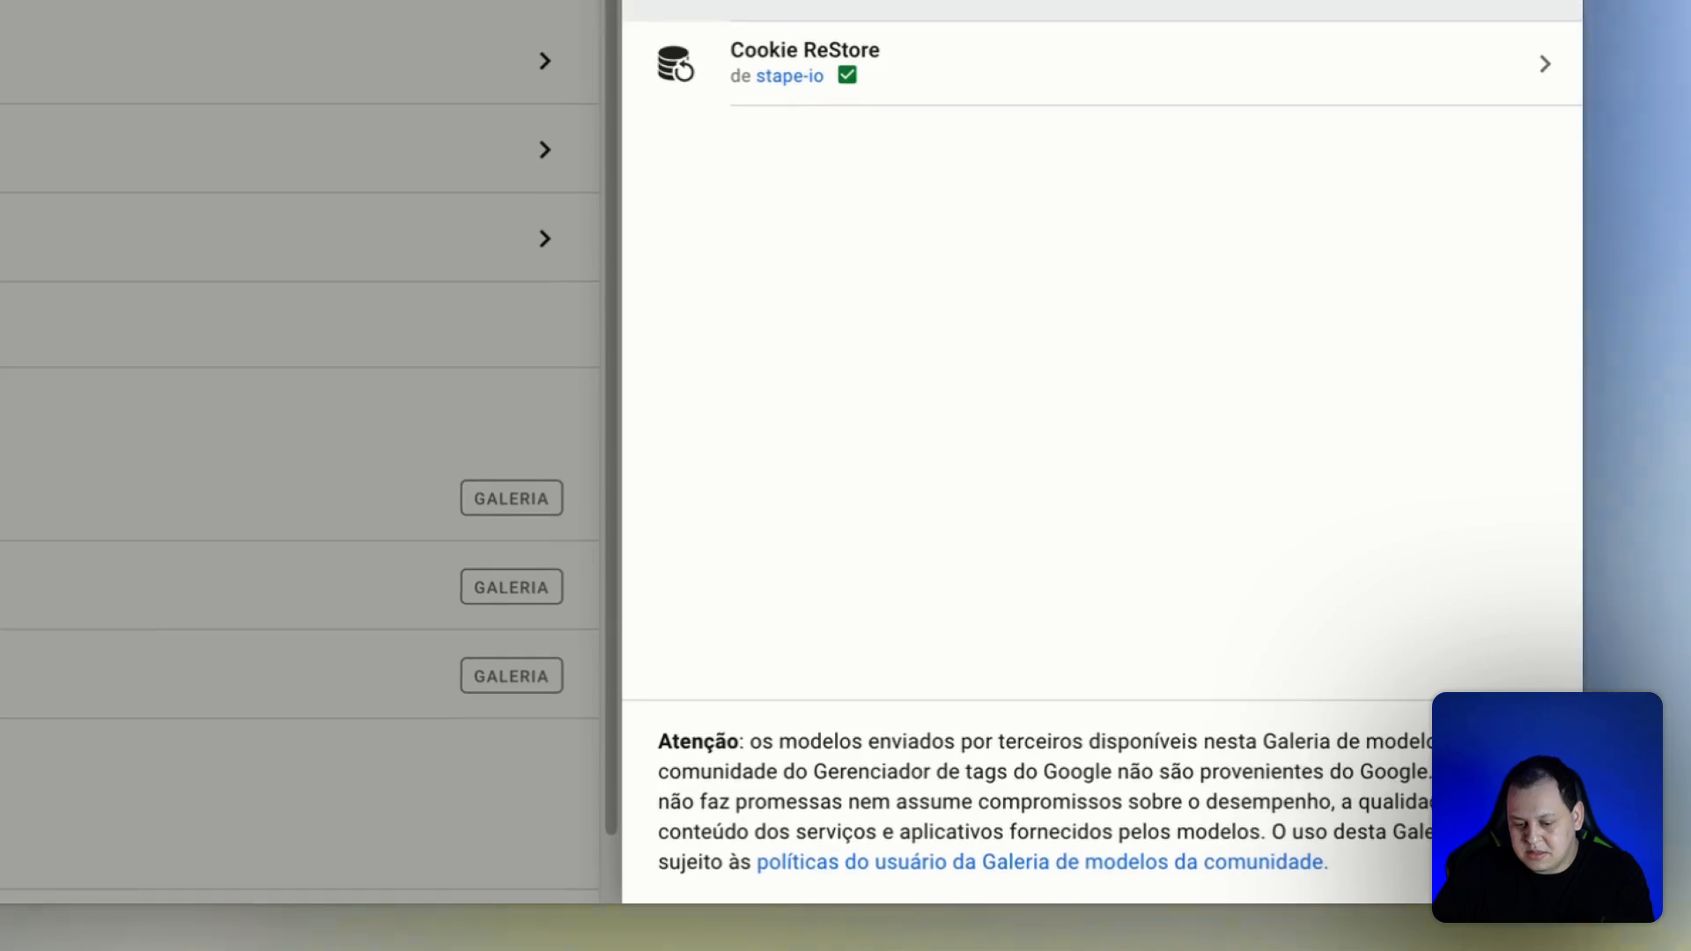
pyautogui.click(1268, 53)
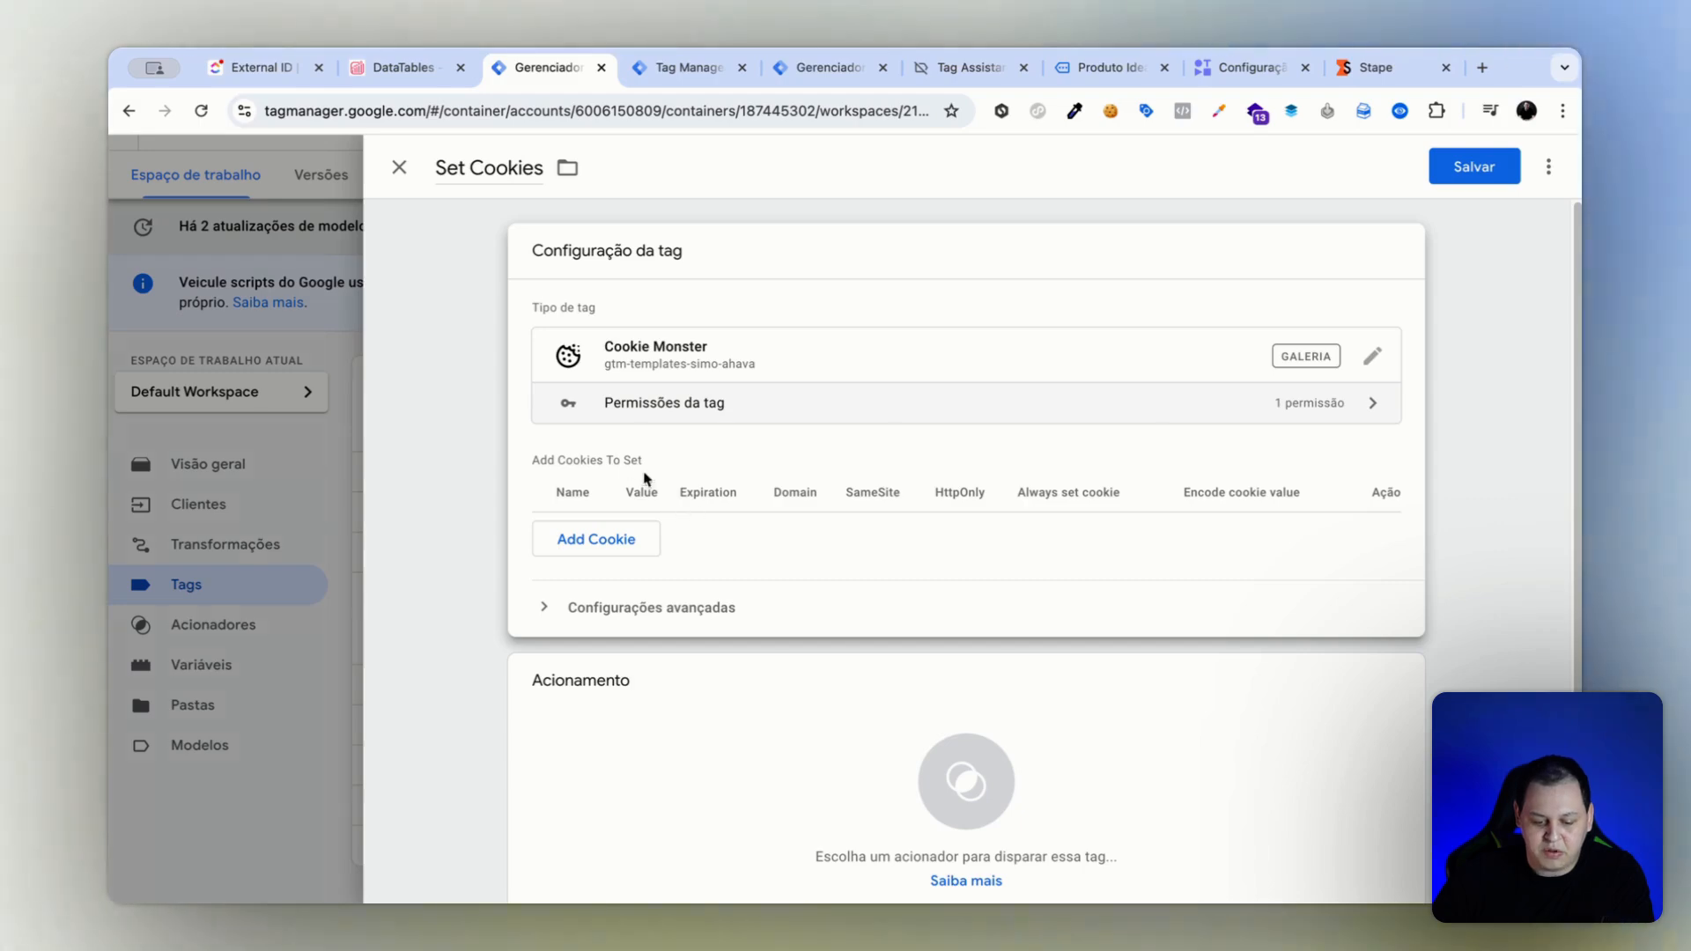
# Start a cookie entry named _tb_userid in the Set Cookies tag, with the {{[Stape] User ID}} variable as its value.
pyautogui.click(576, 541)
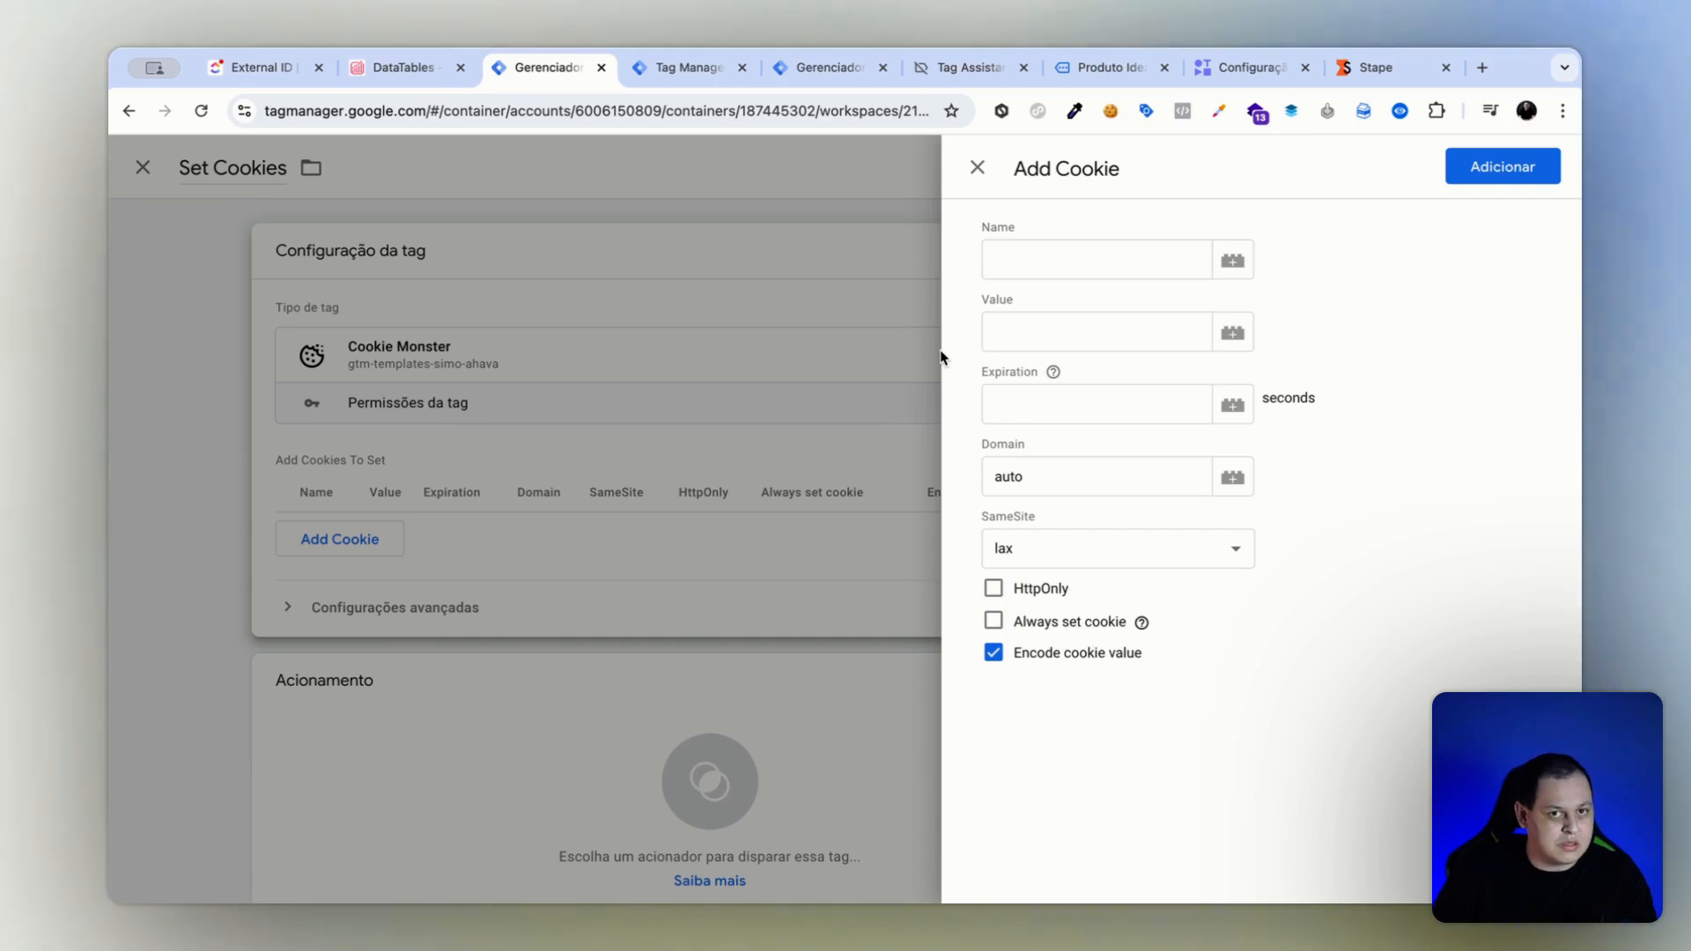
pyautogui.click(1047, 272)
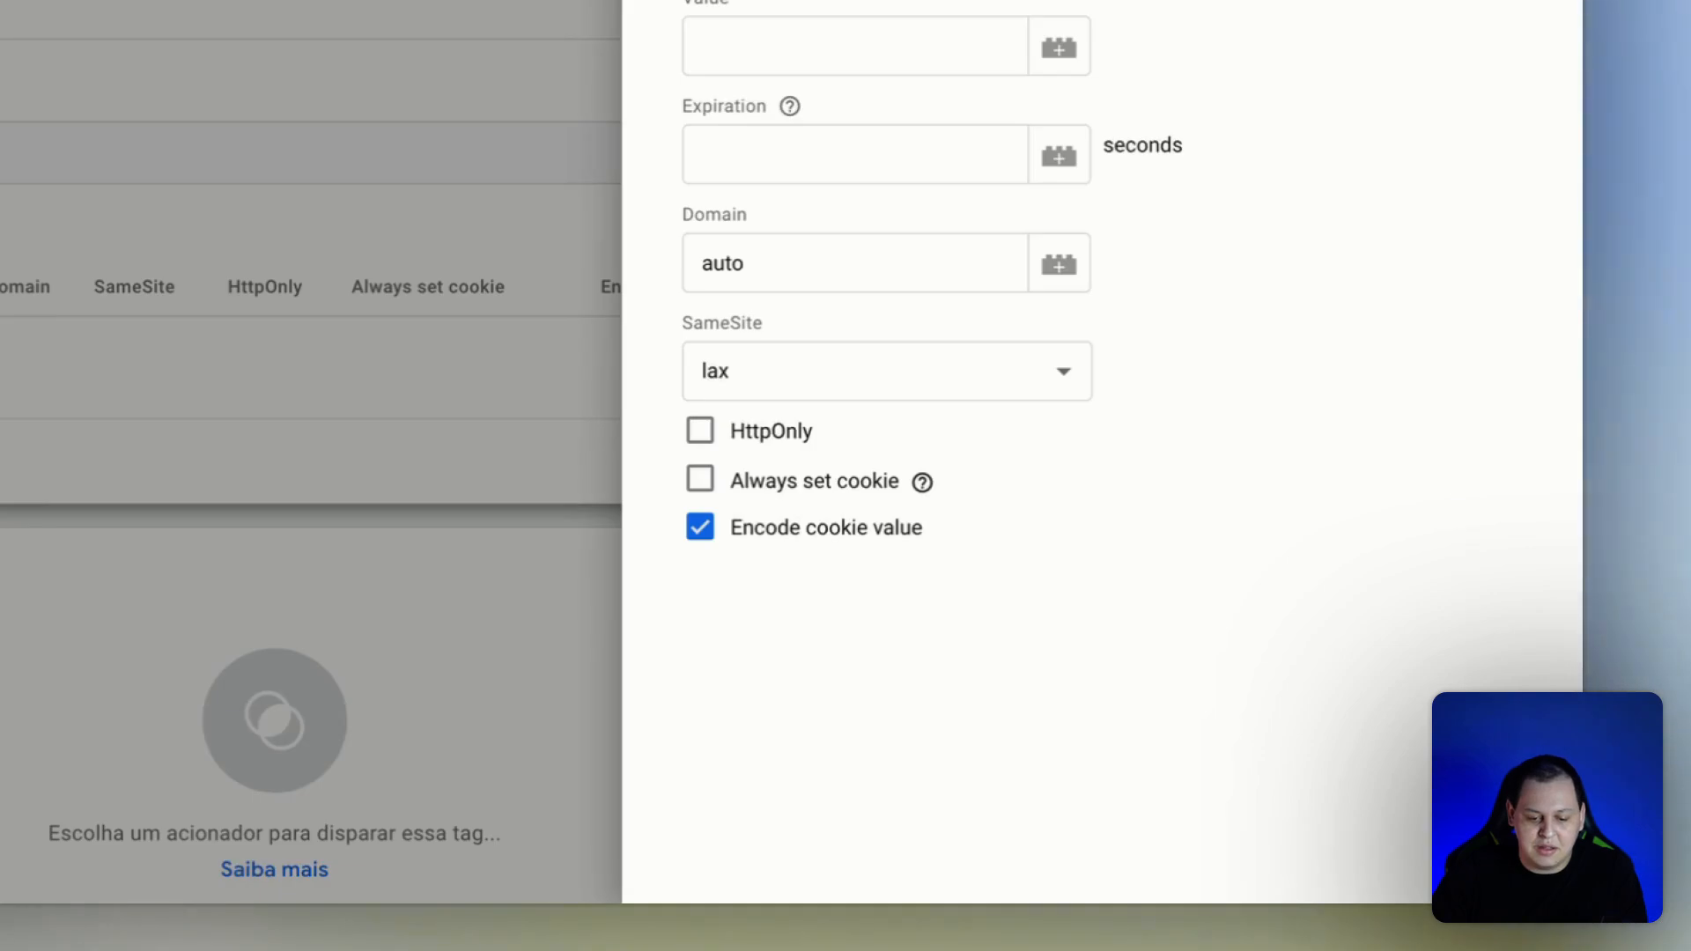
pyautogui.click(807, 51)
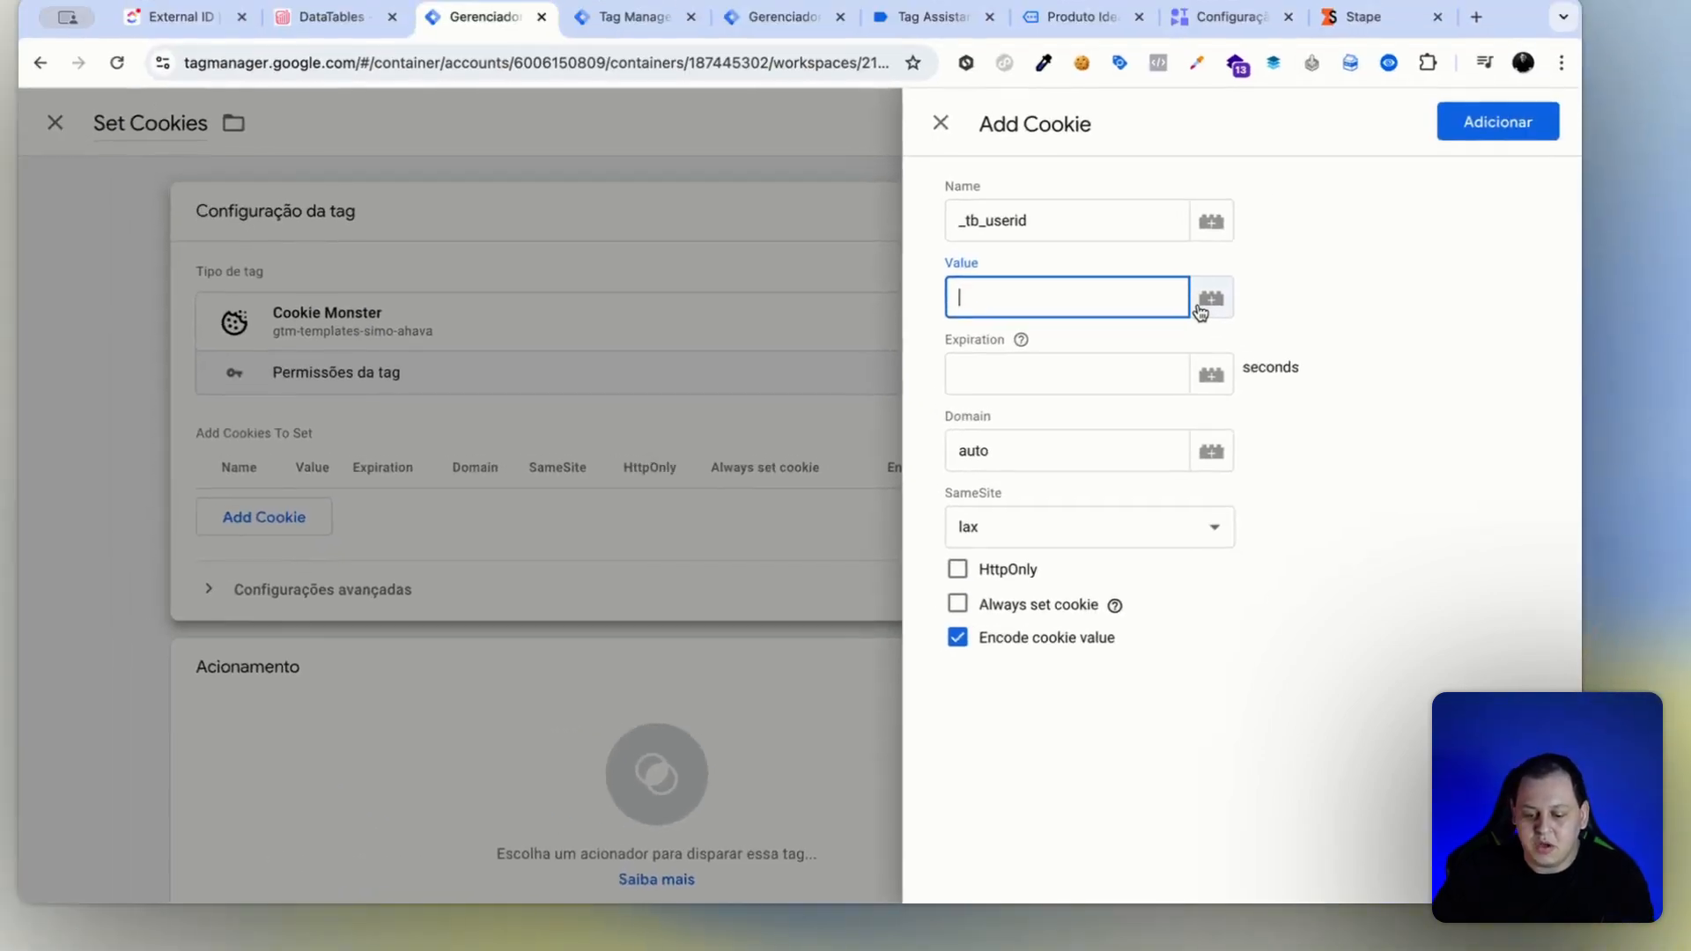
pyautogui.write('{{')
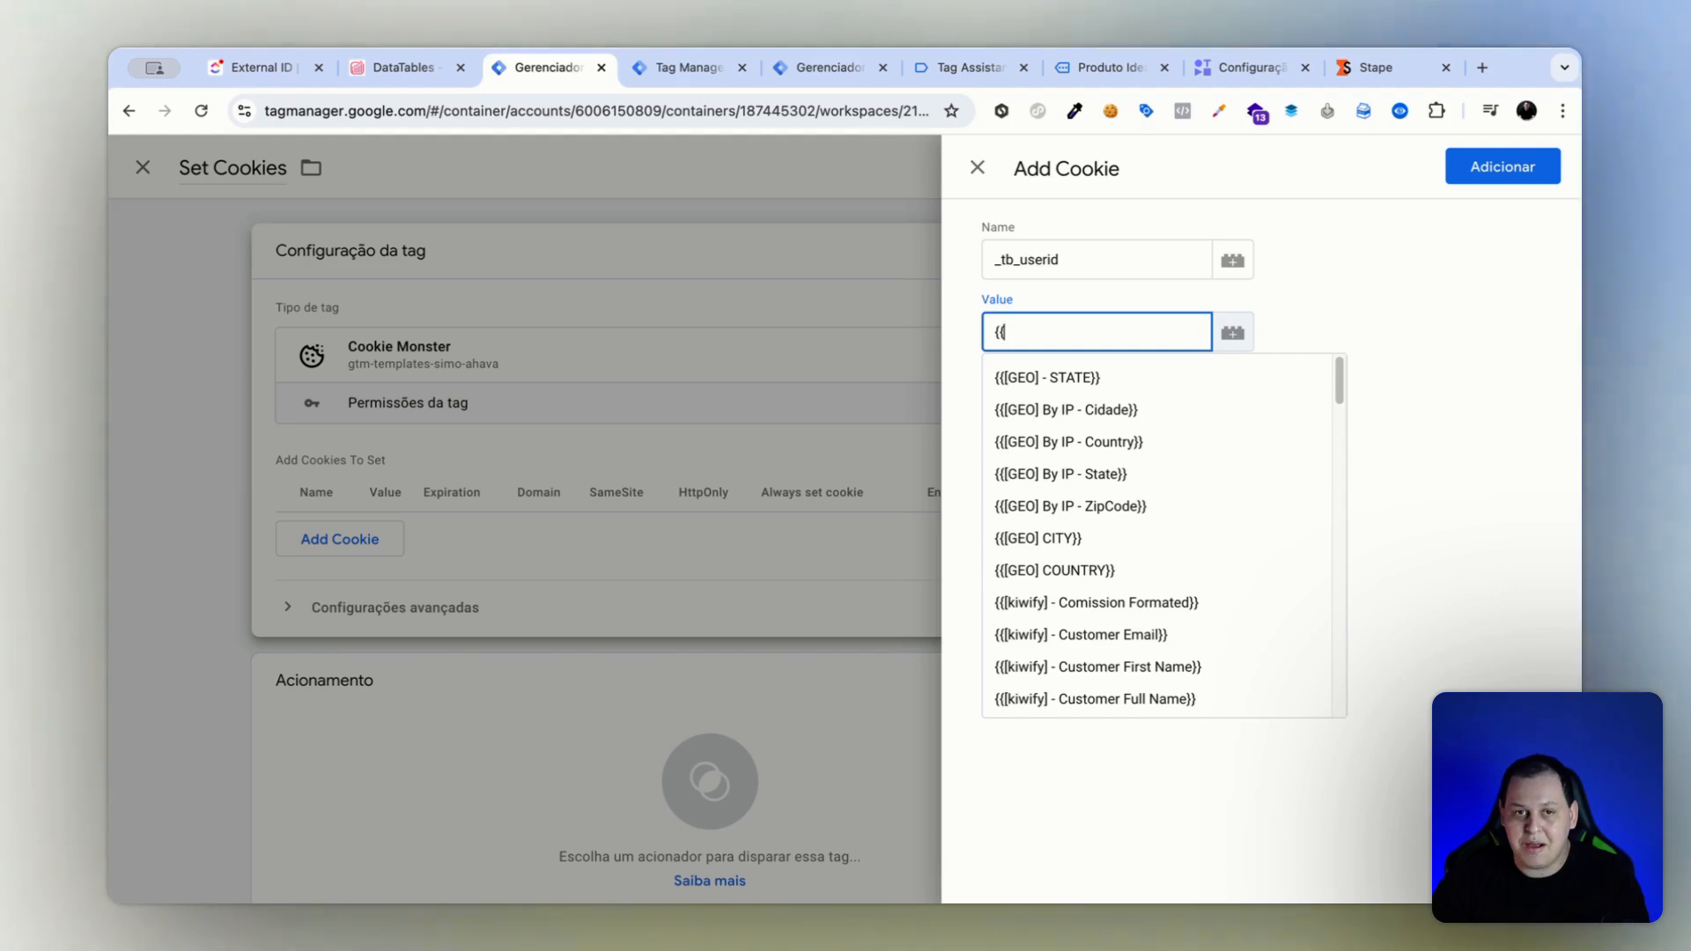
pyautogui.write('sta')
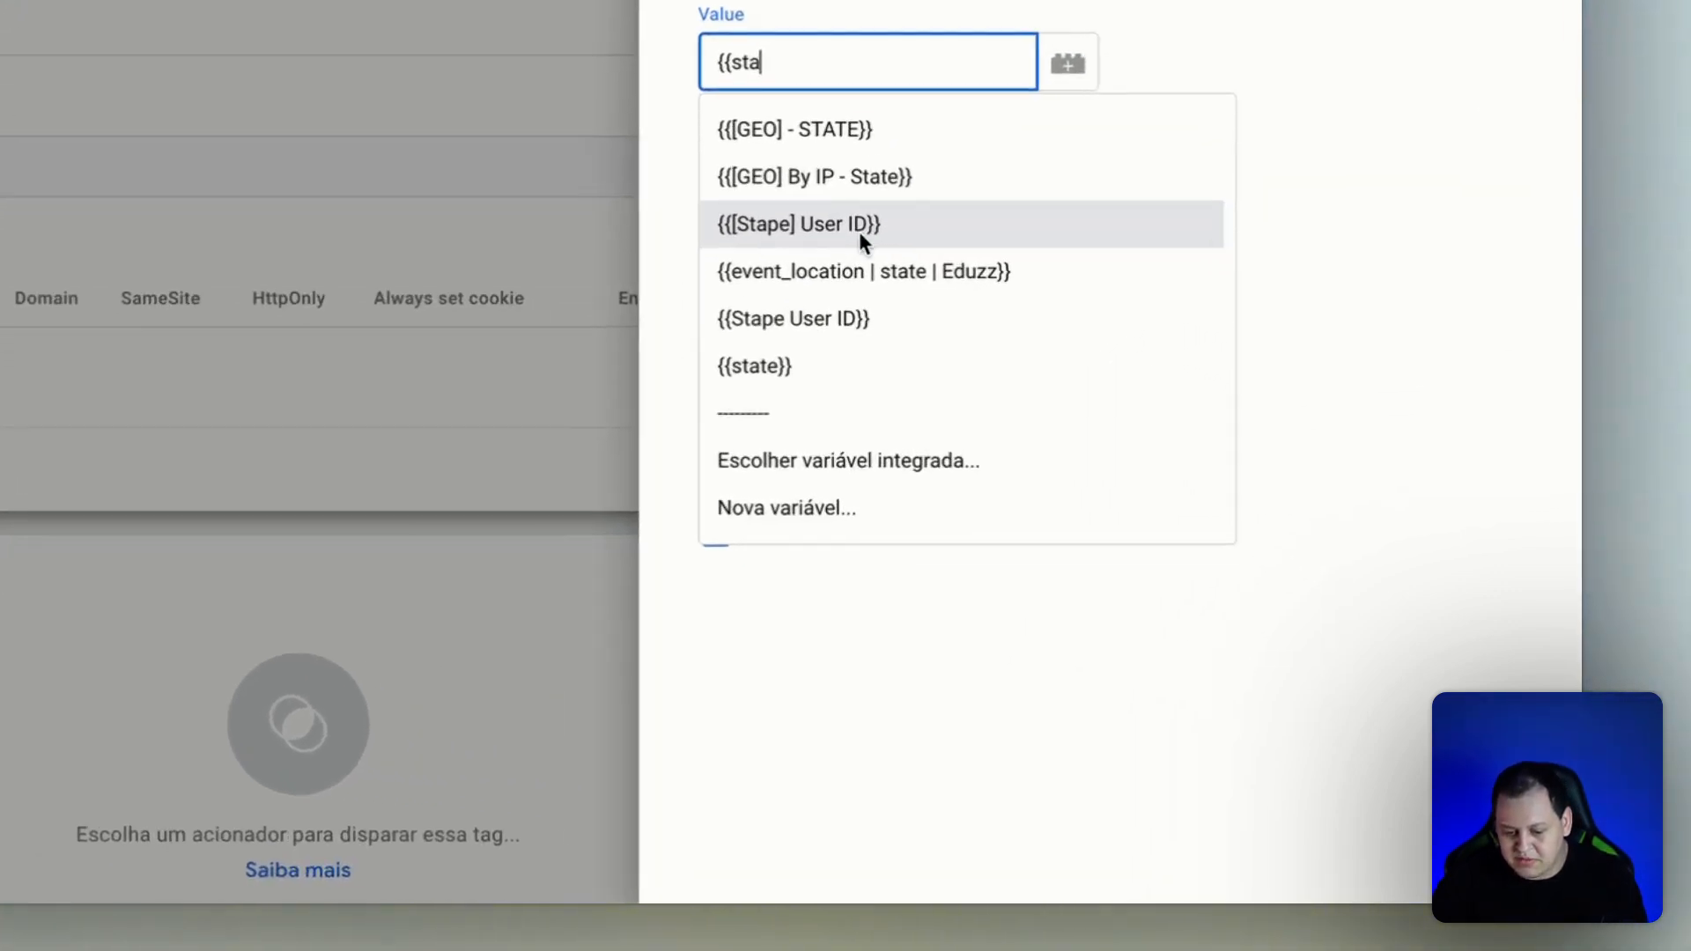
pyautogui.click(1133, 444)
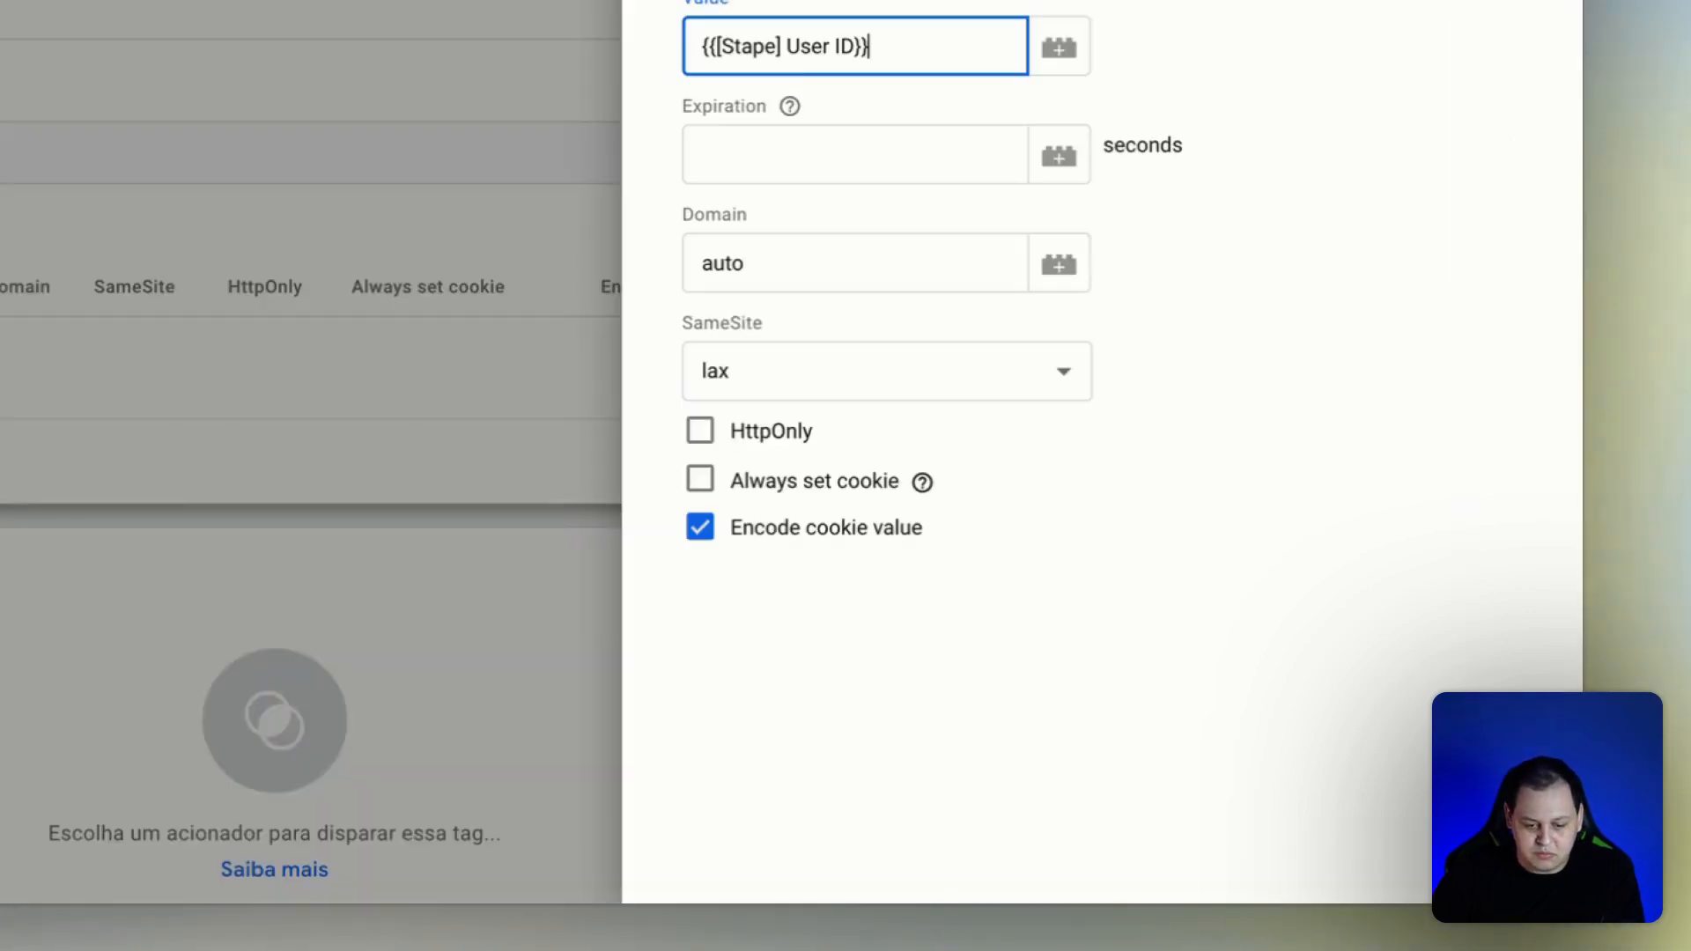
# Set the cookie's expiration to 31536000 seconds, keep SameSite as lax, and add the cookie to the tag.
pyautogui.write('31536000')
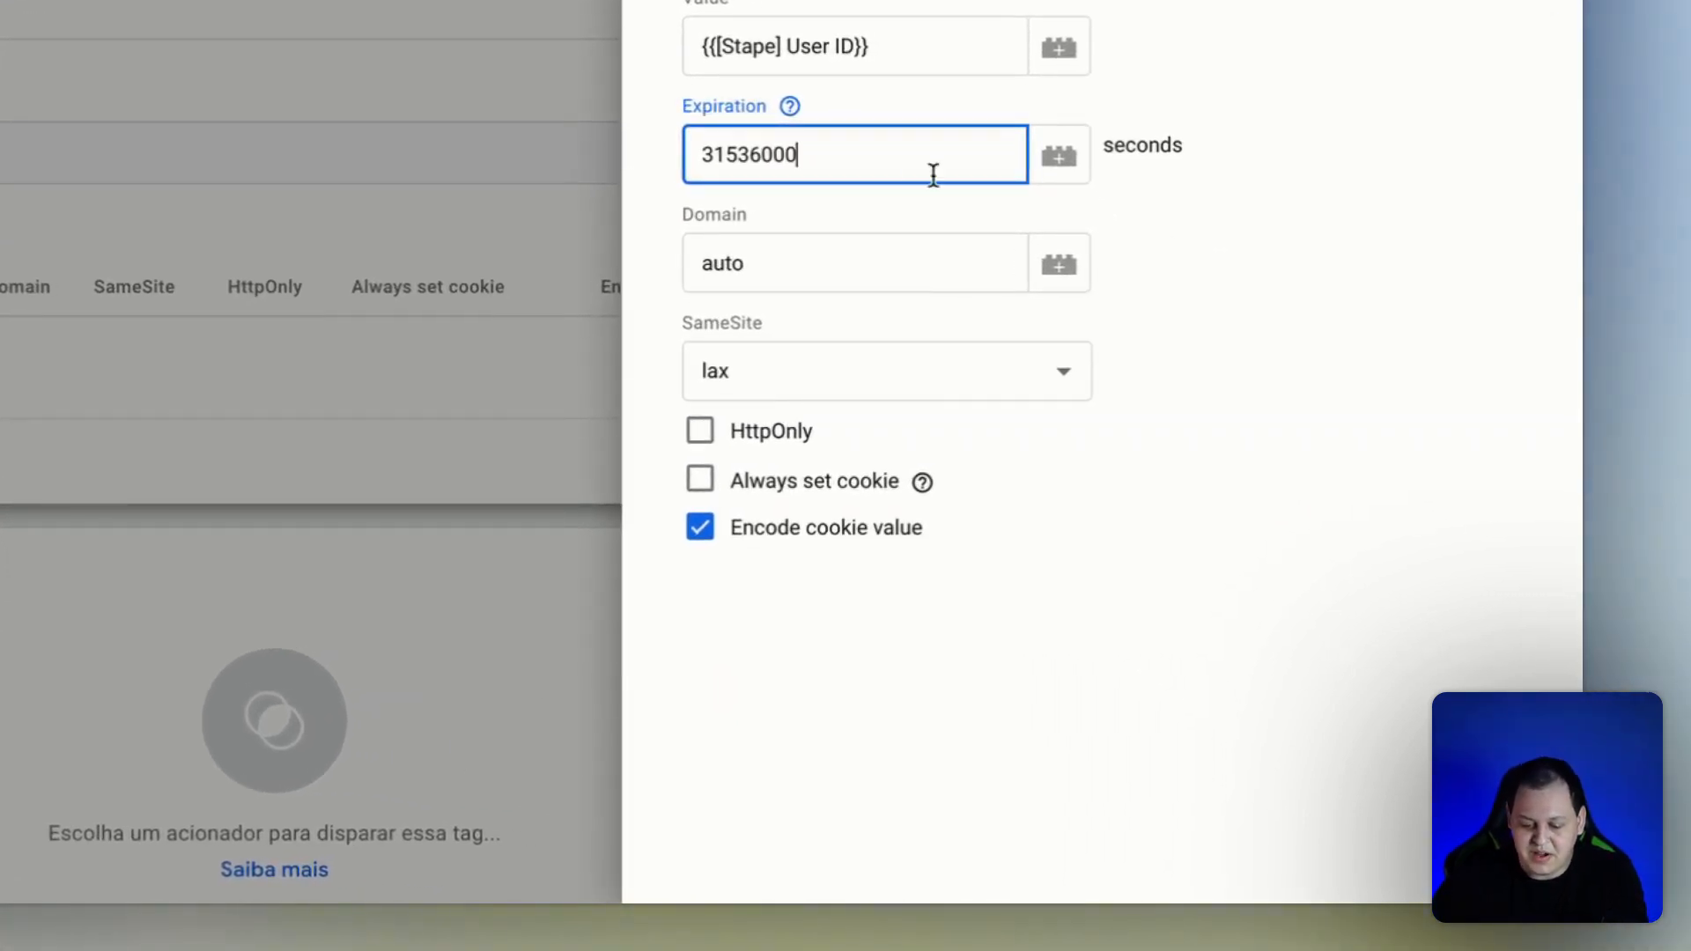
pyautogui.click(861, 354)
pyautogui.click(1286, 270)
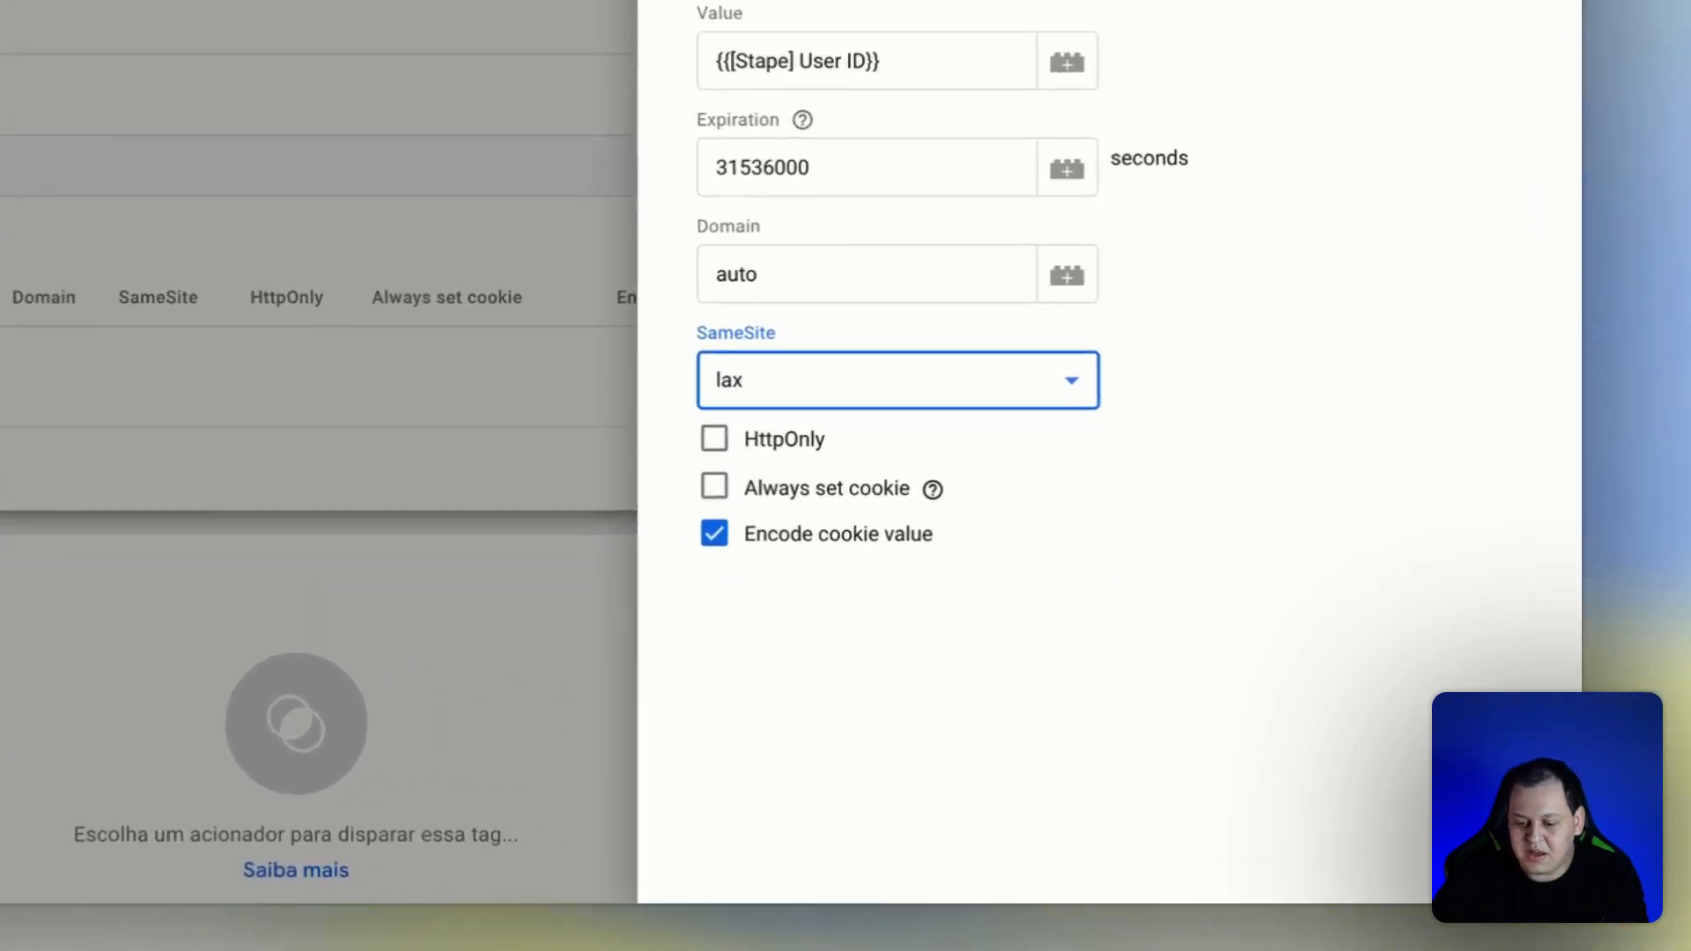
pyautogui.click(1497, 4)
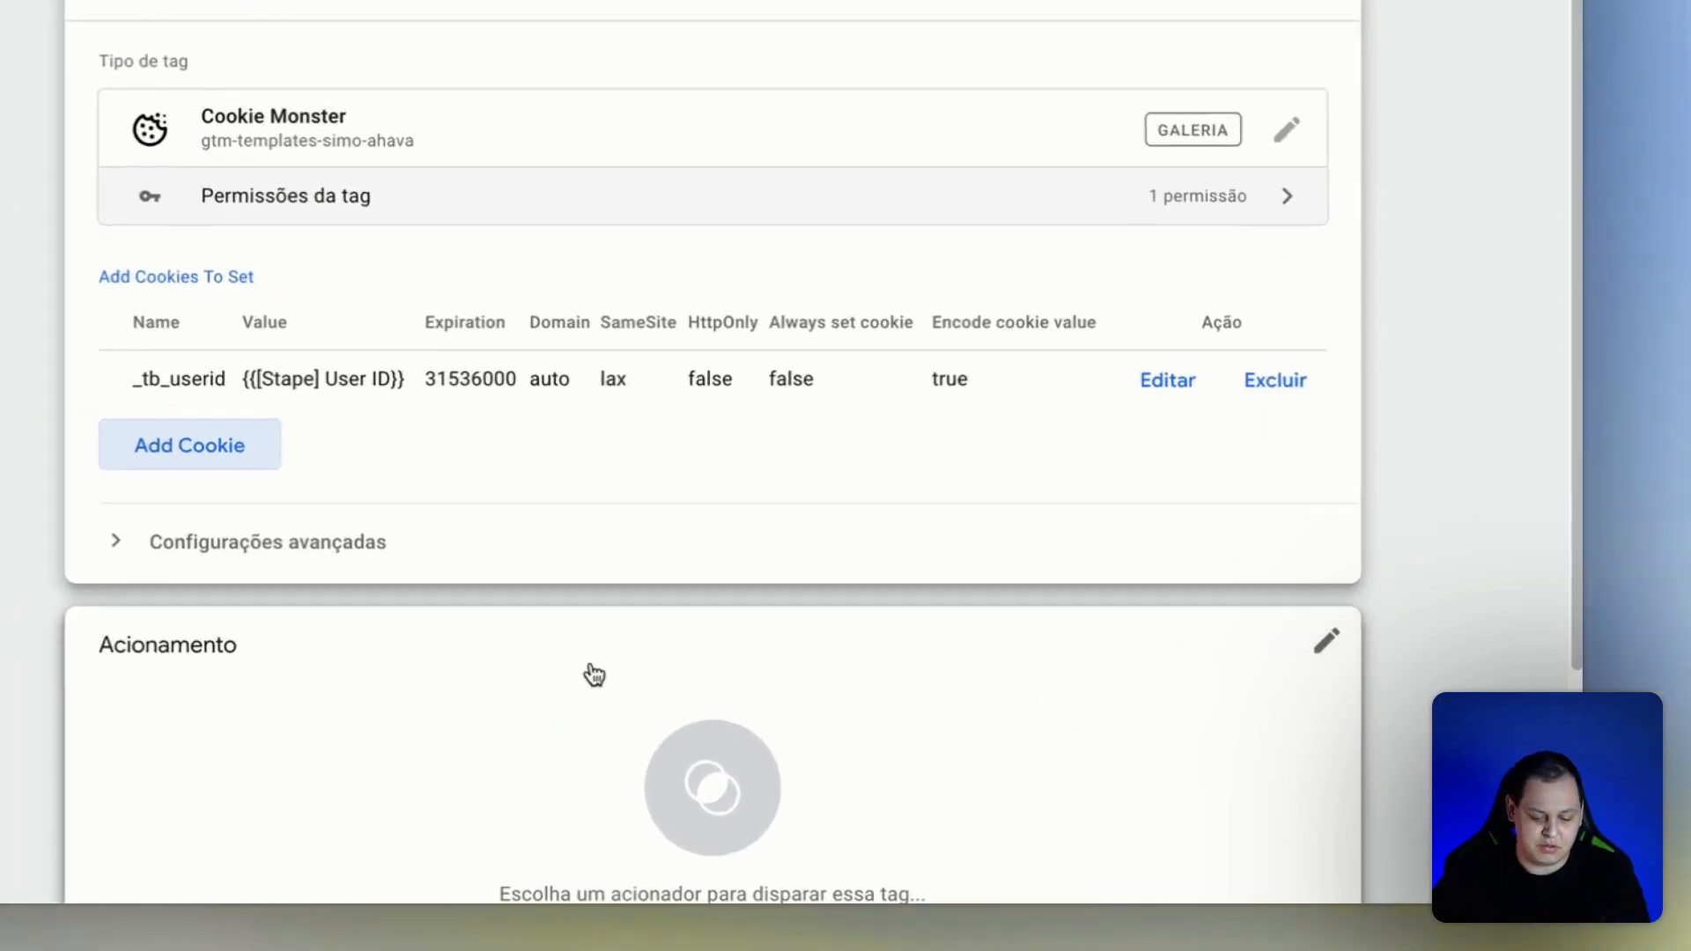
# Assign the All Pages trigger to the Set Cookies tag and save the tag.
pyautogui.click(877, 741)
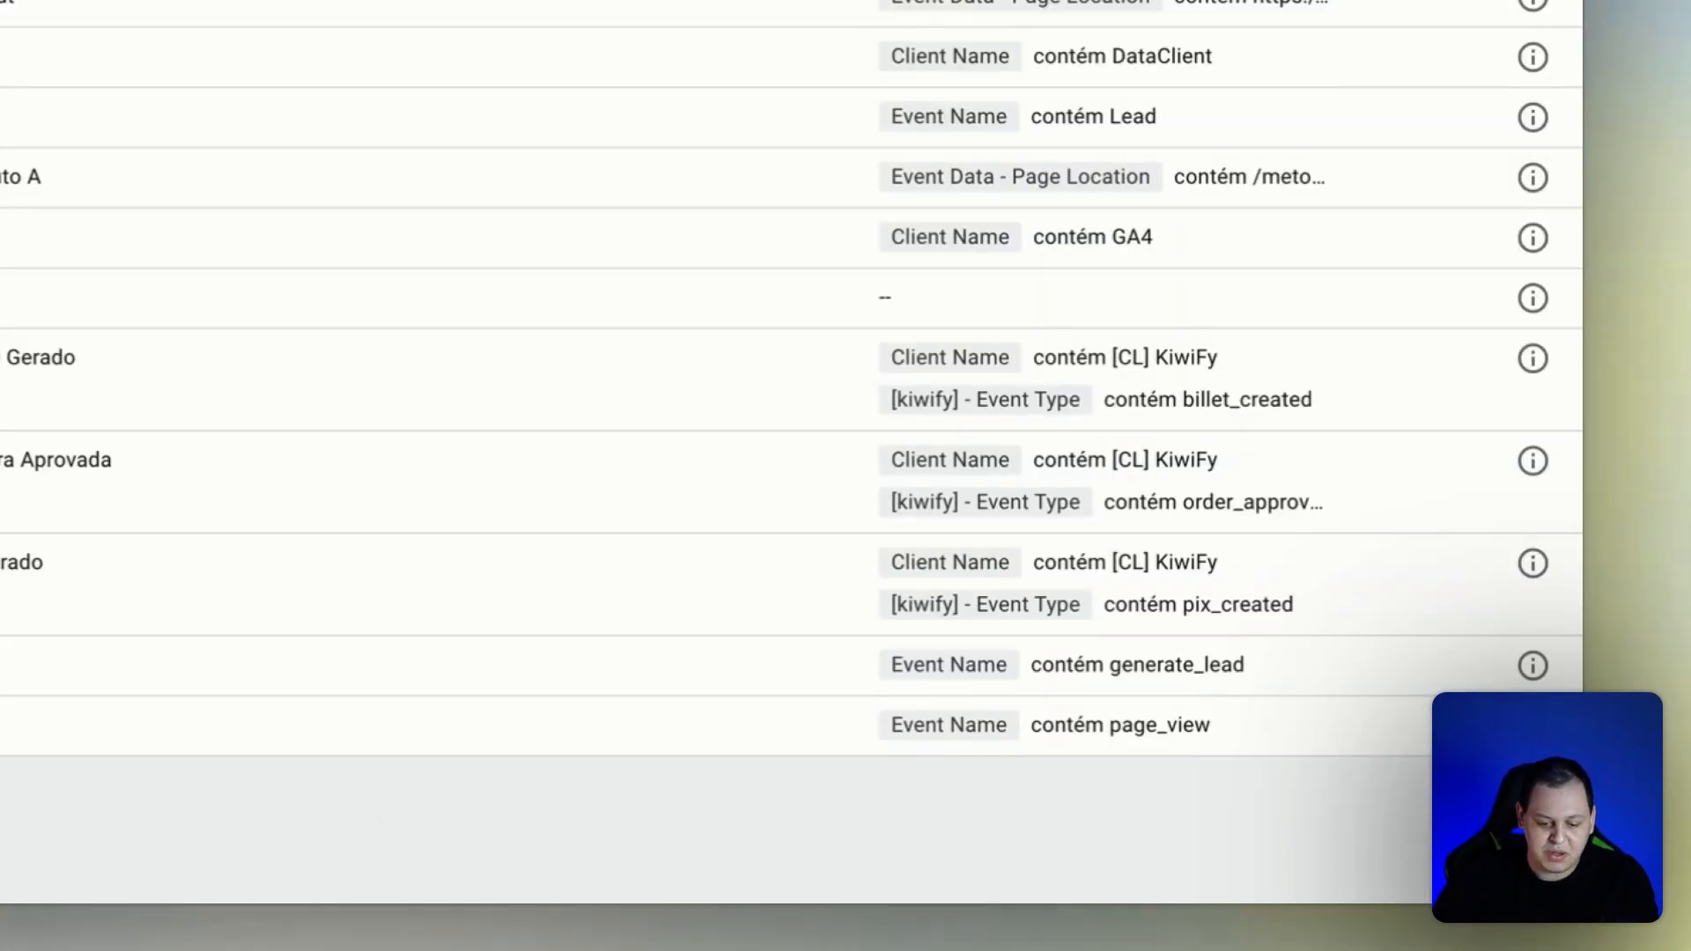
pyautogui.click(475, 261)
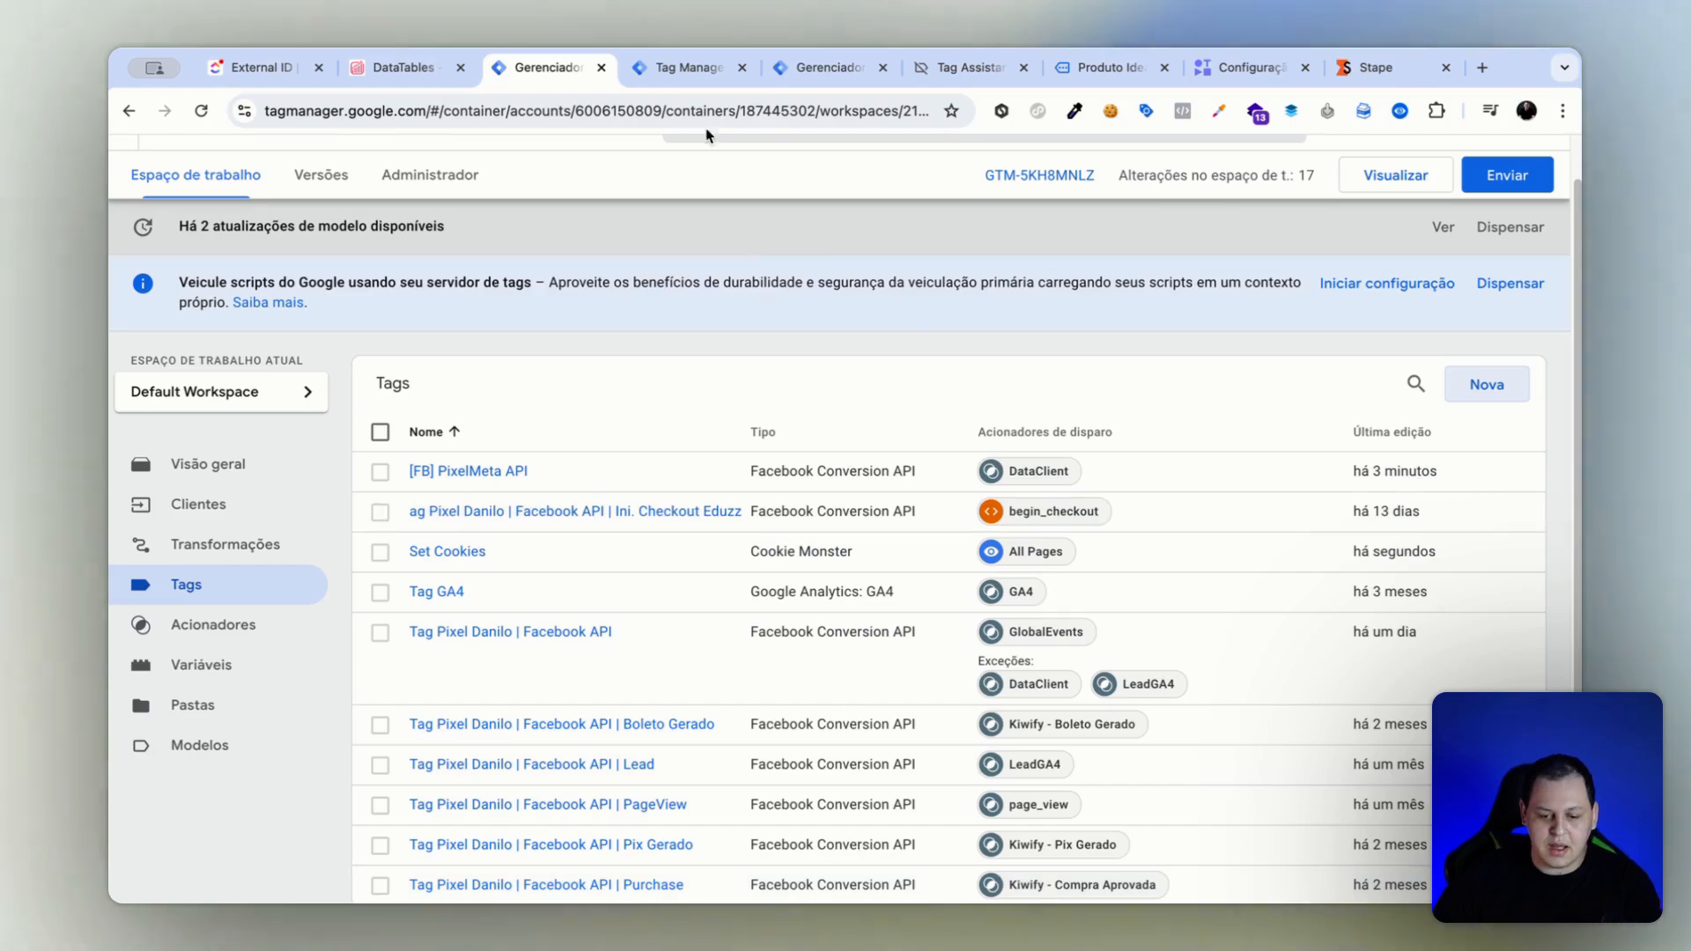
# Reload the web container workspace and copy the variable name [Cookie] UserID from the web container section of the notes.
pyautogui.click(690, 67)
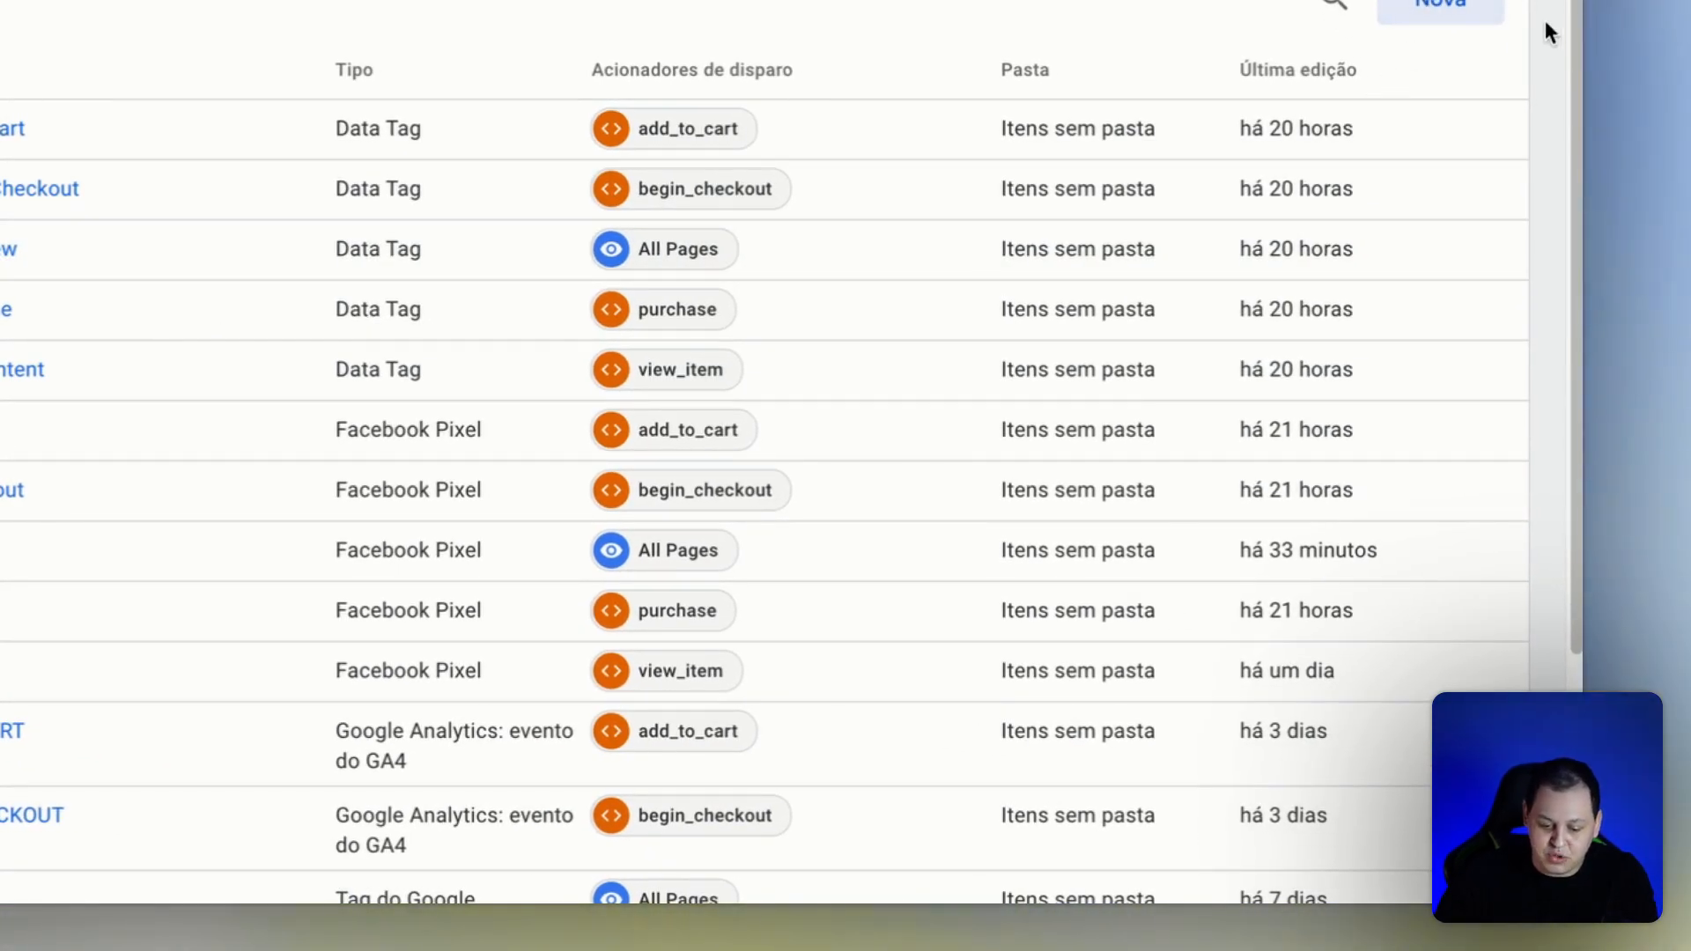
pyautogui.press('super+r')
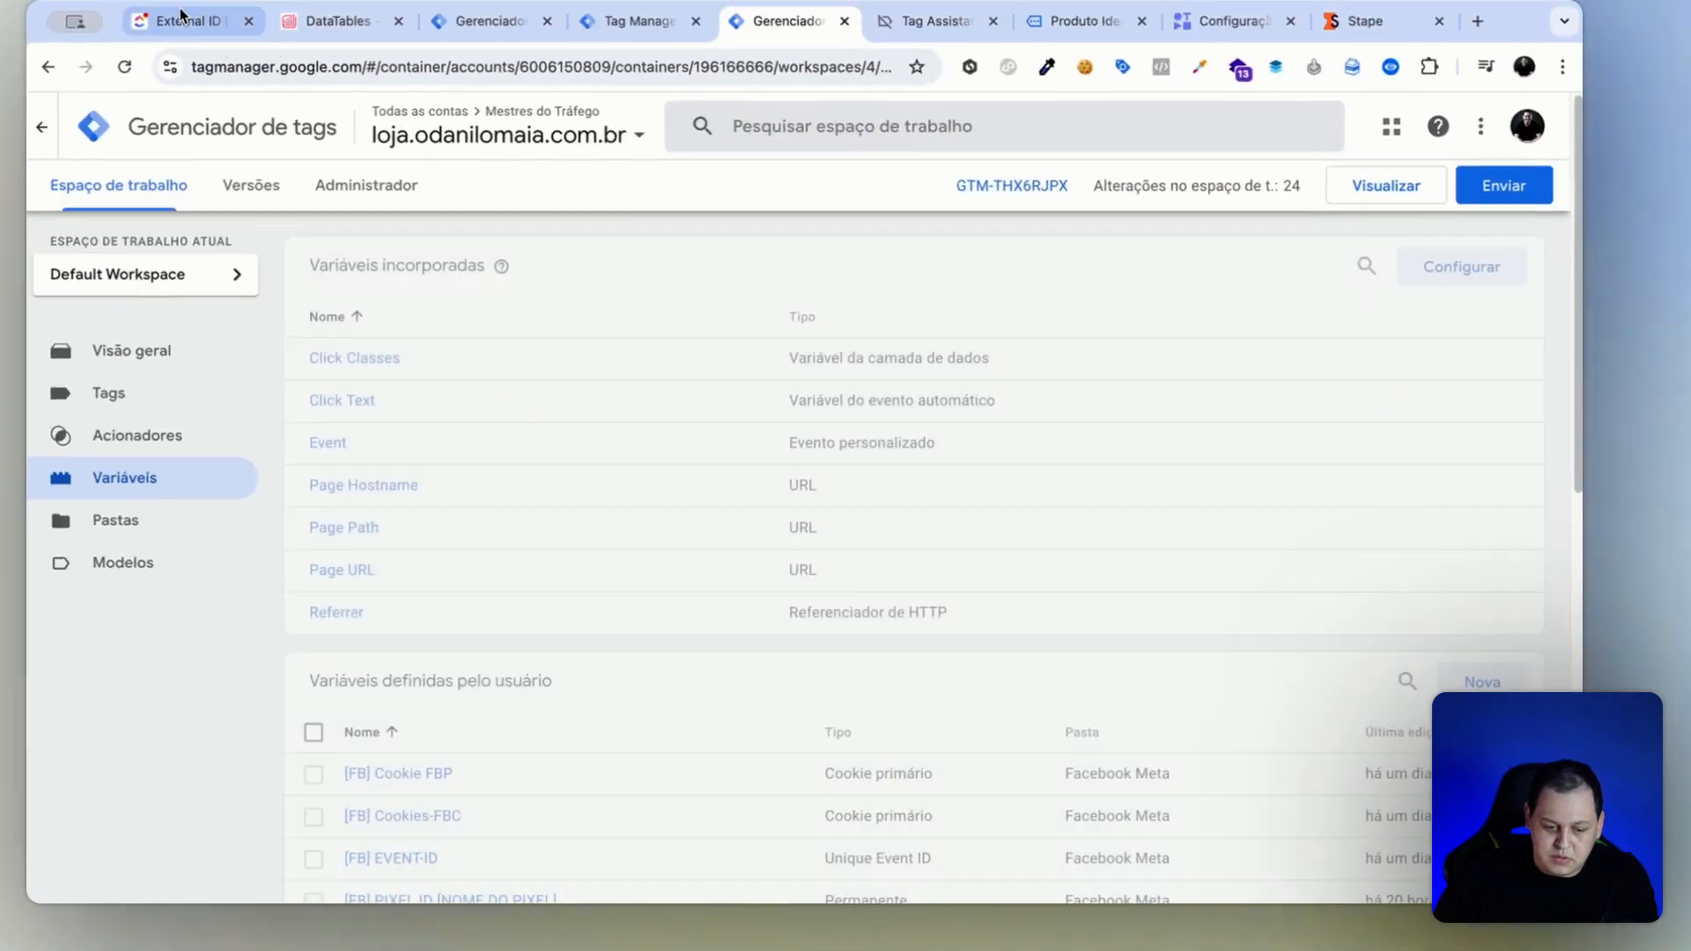
pyautogui.click(173, 15)
pyautogui.scroll(-2, 487, 431)
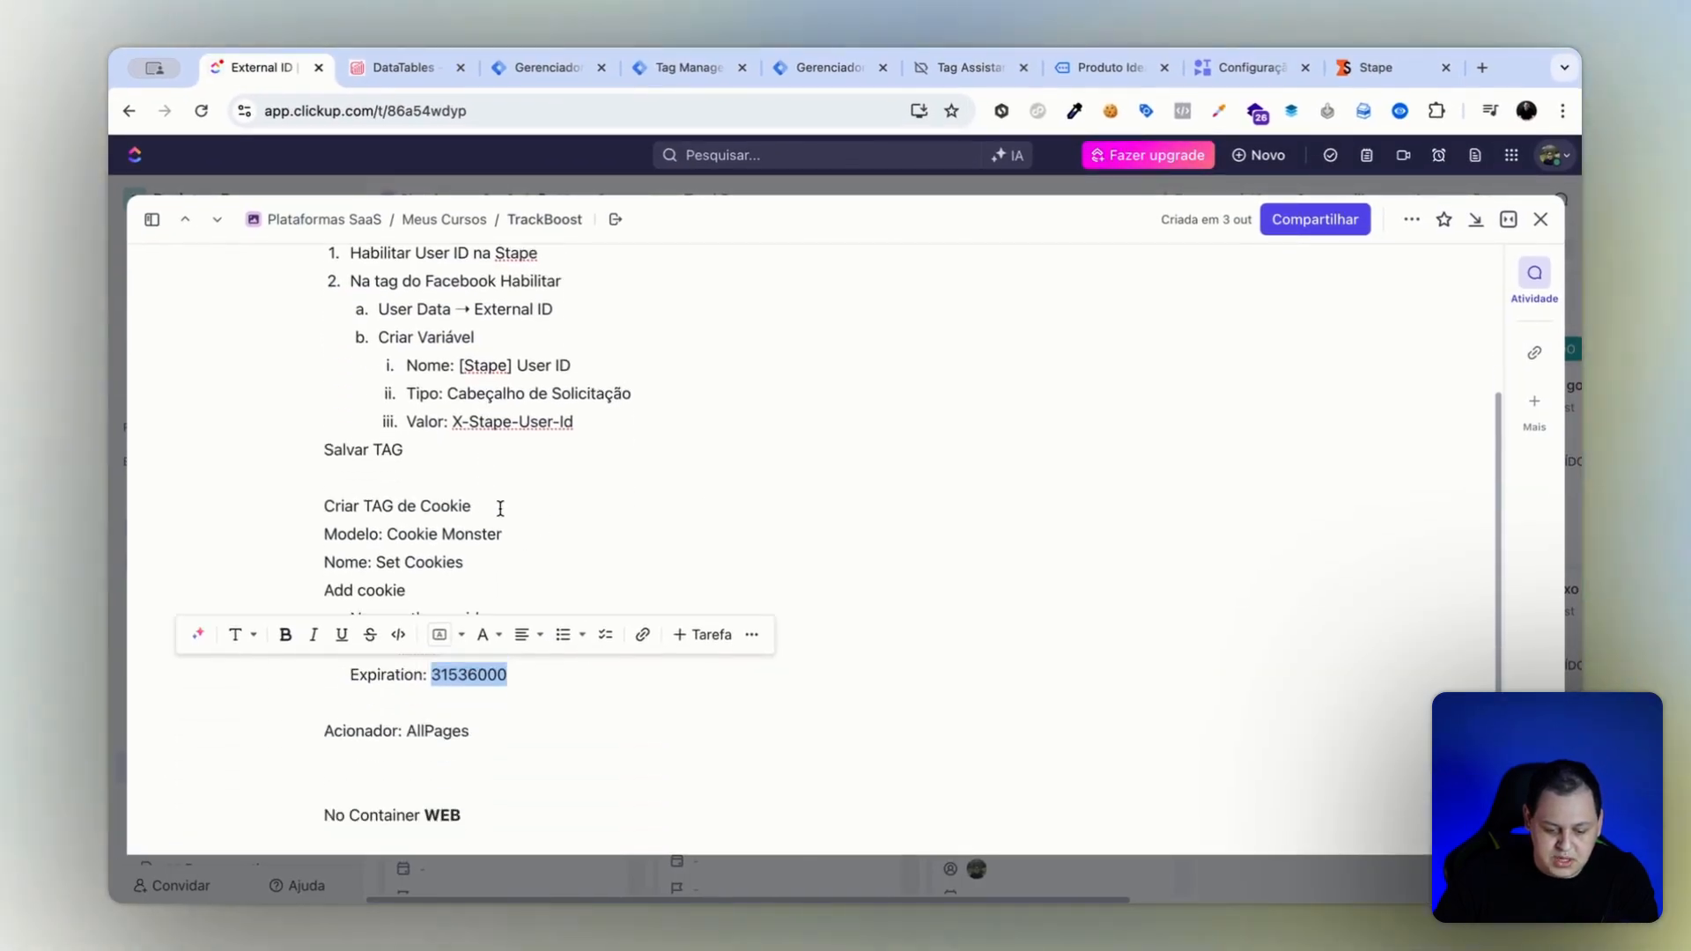
pyautogui.click(500, 508)
pyautogui.scroll(-3, 631, 560)
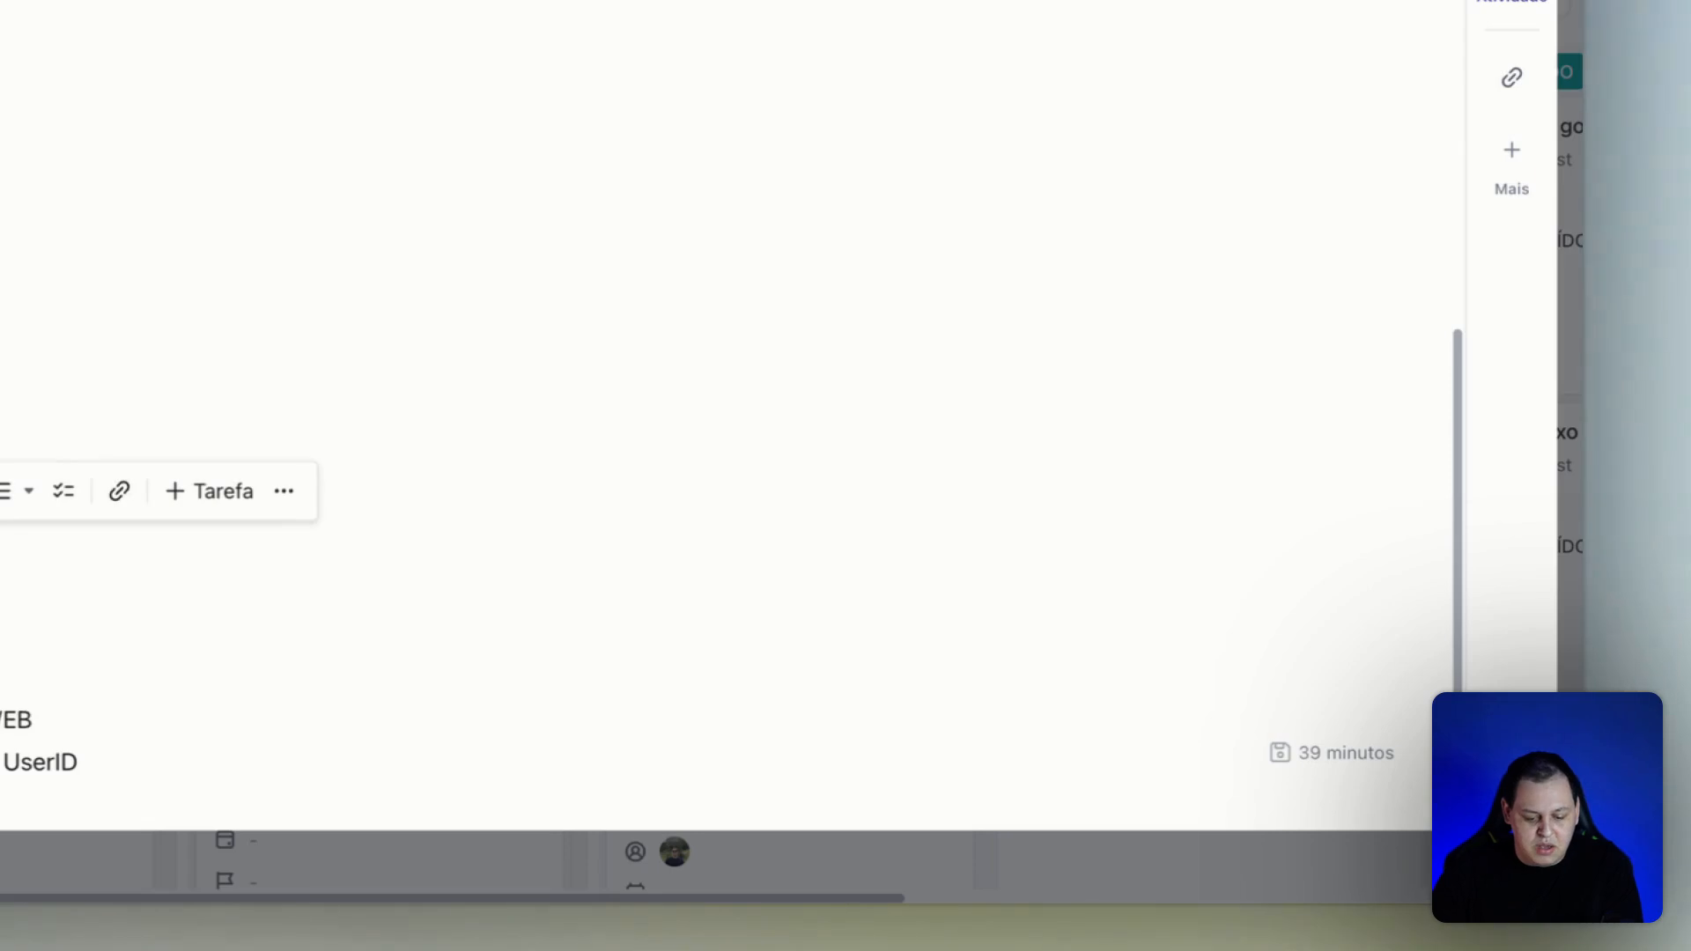
pyautogui.hotkey('ctrl', 'Tab')
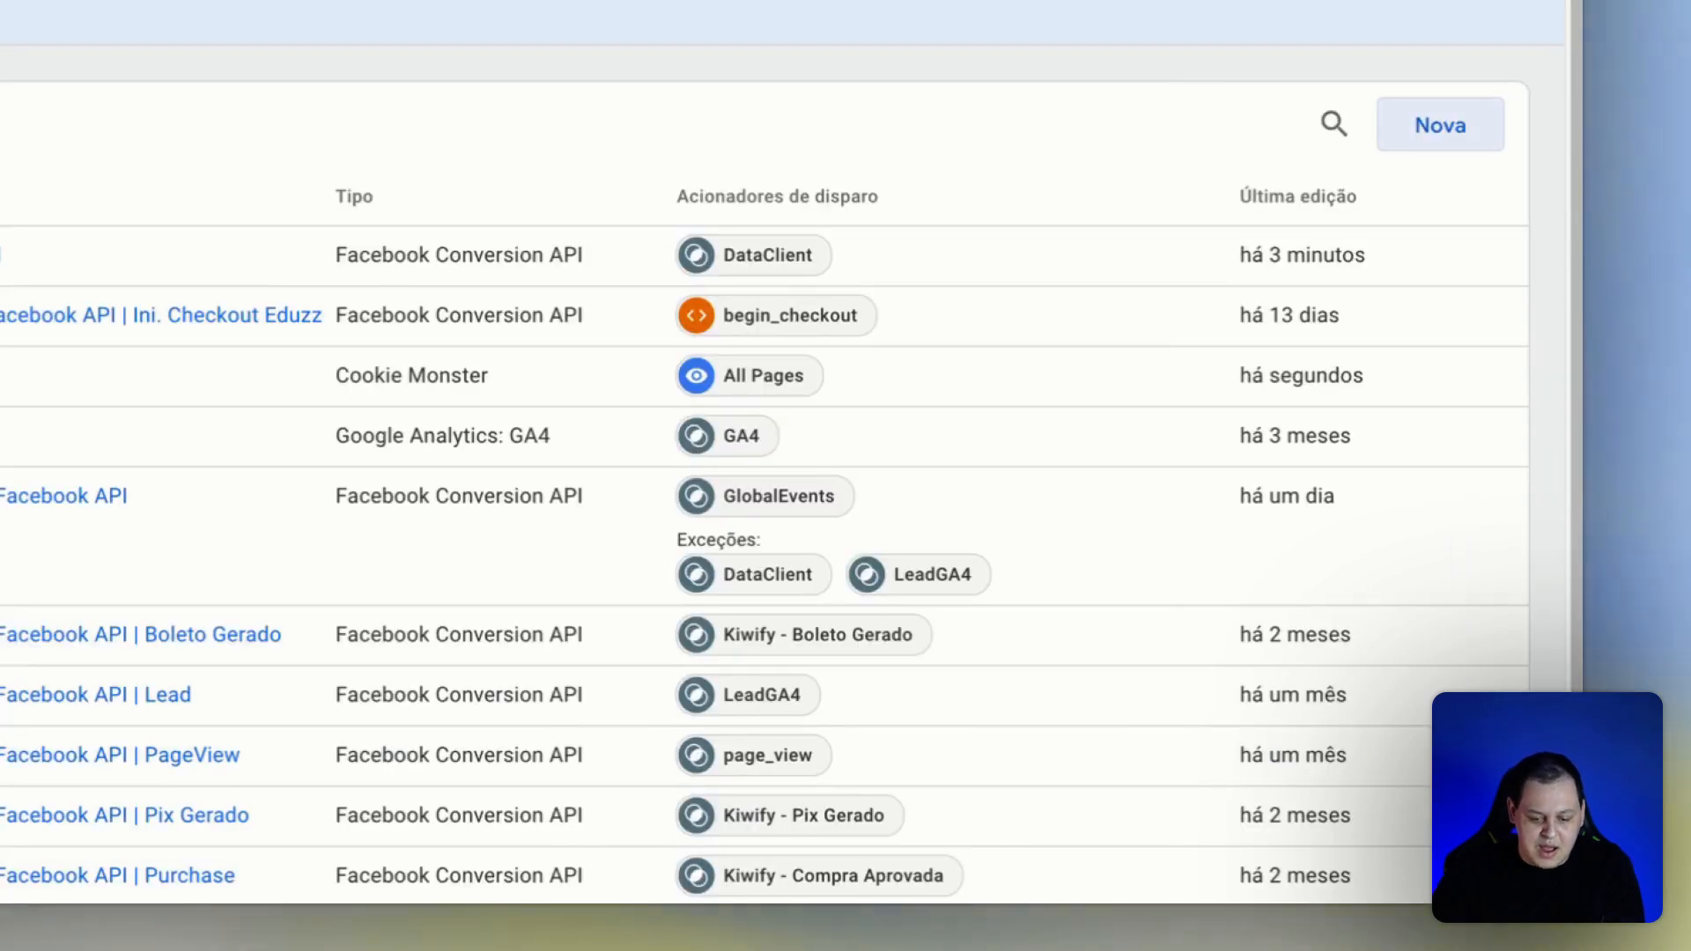
pyautogui.click(1438, 124)
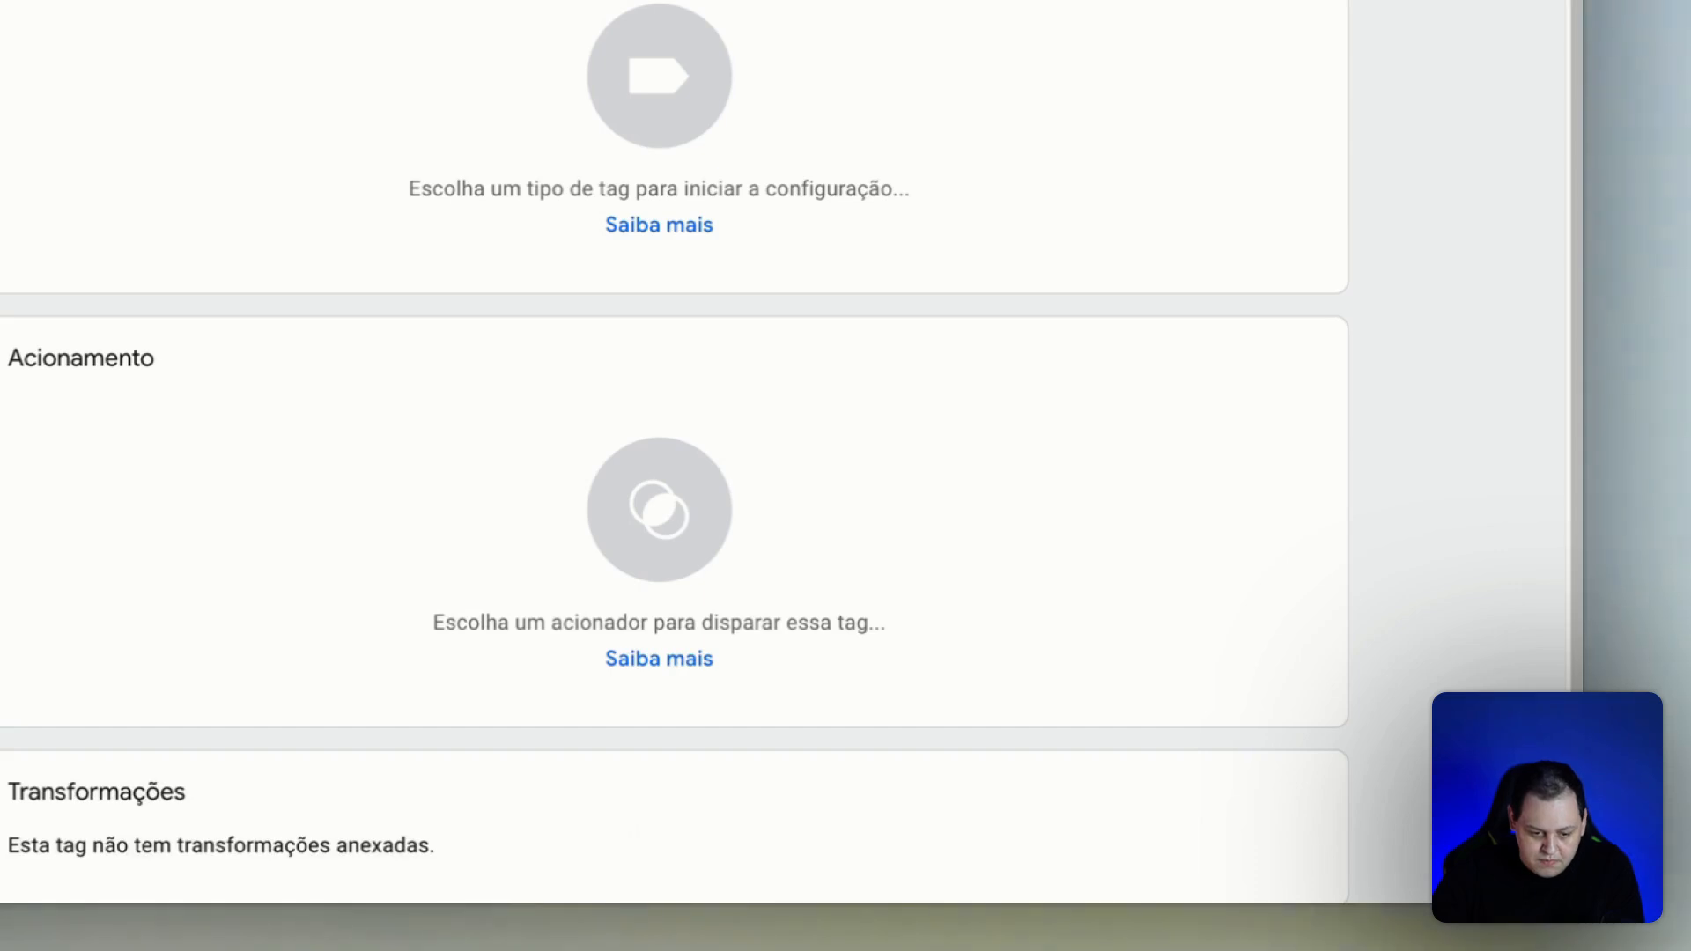
pyautogui.click(344, 12)
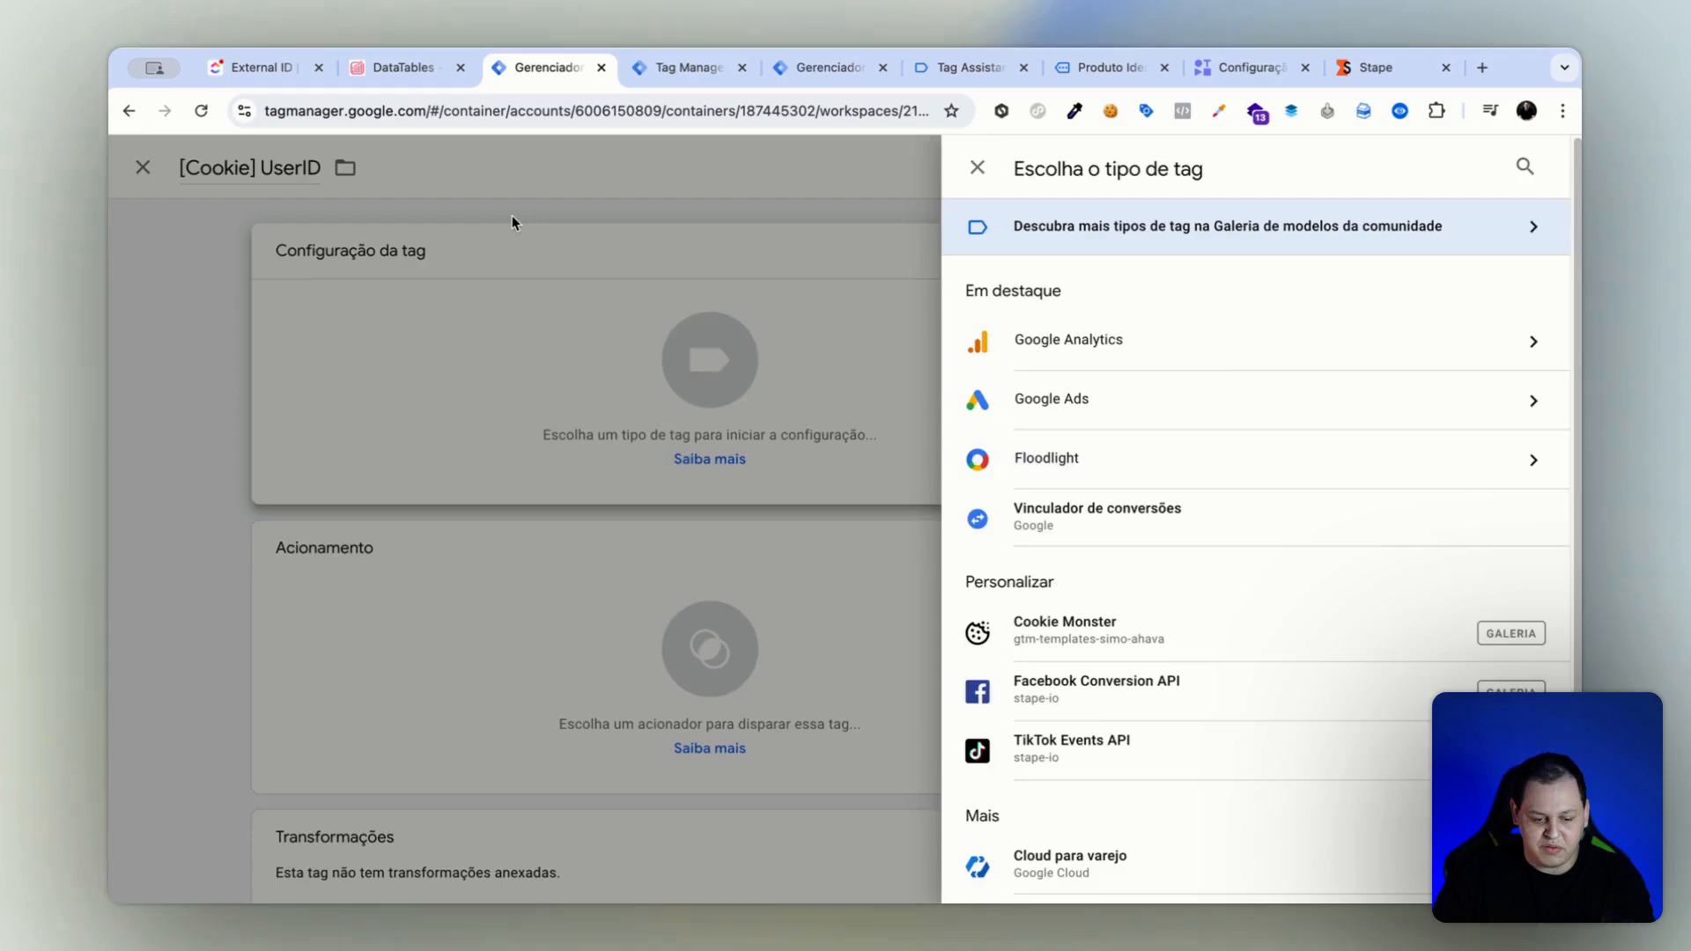
pyautogui.click(513, 222)
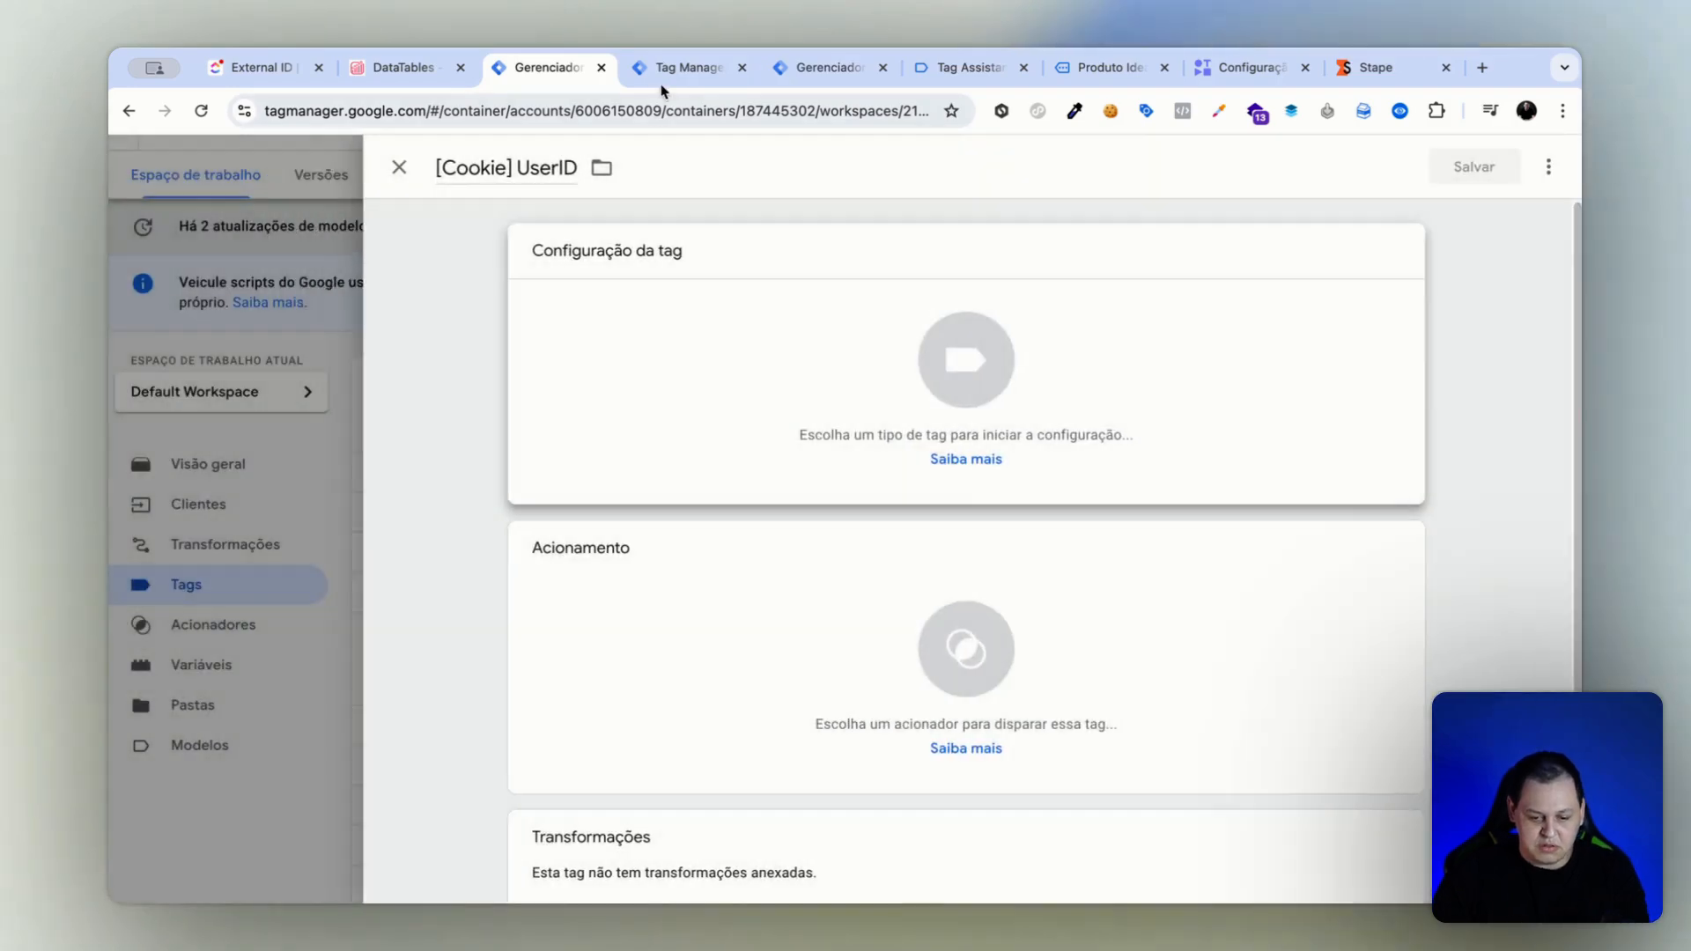
# Create a user-defined variable in the web container named [Cookie] UserID, with the type Cookie primário.
pyautogui.click(780, 74)
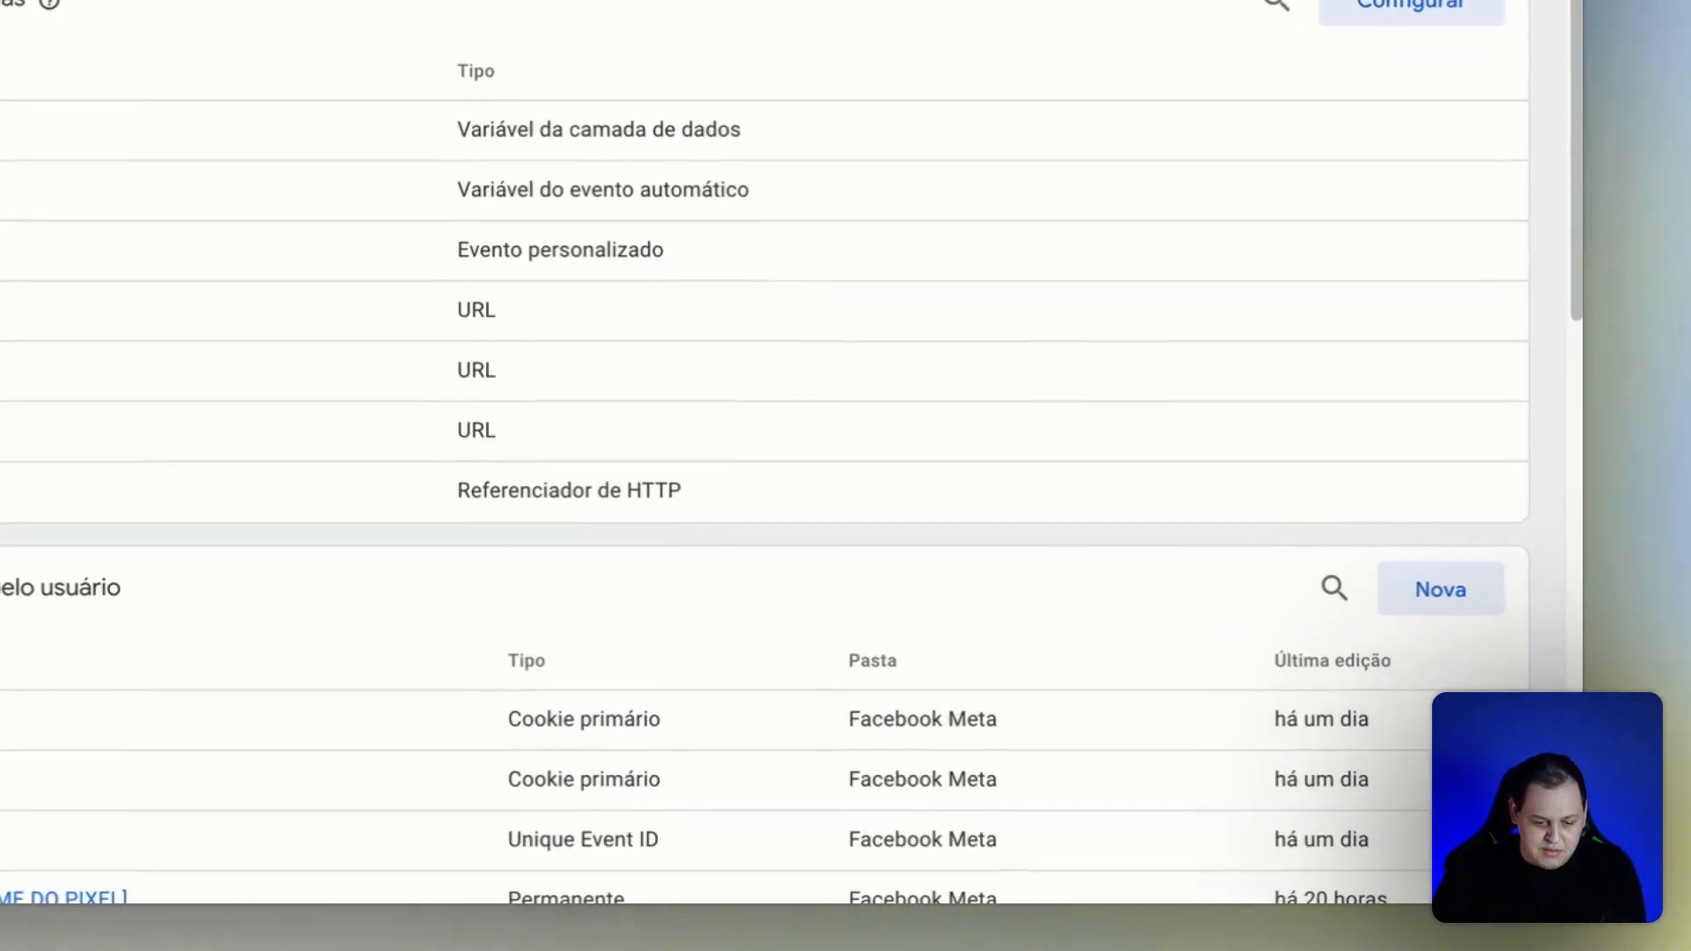
pyautogui.scroll(-5, 1558, 423)
pyautogui.click(1427, 68)
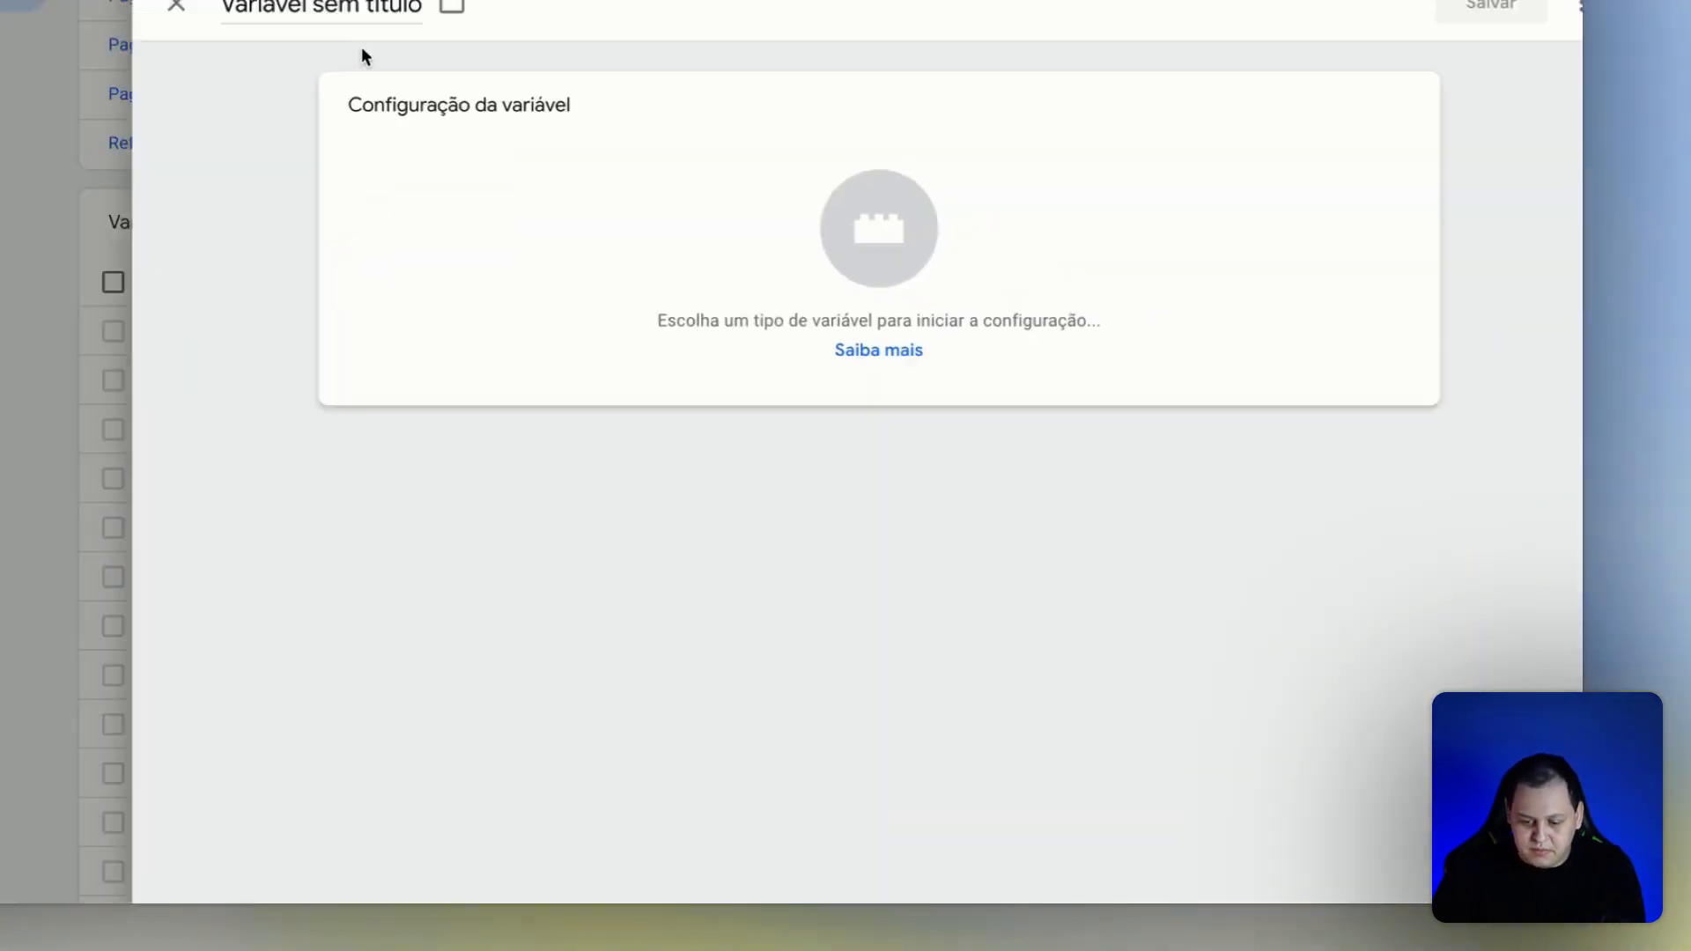
pyautogui.click(356, 21)
pyautogui.press('super+a')
pyautogui.write('Cookie UserID')
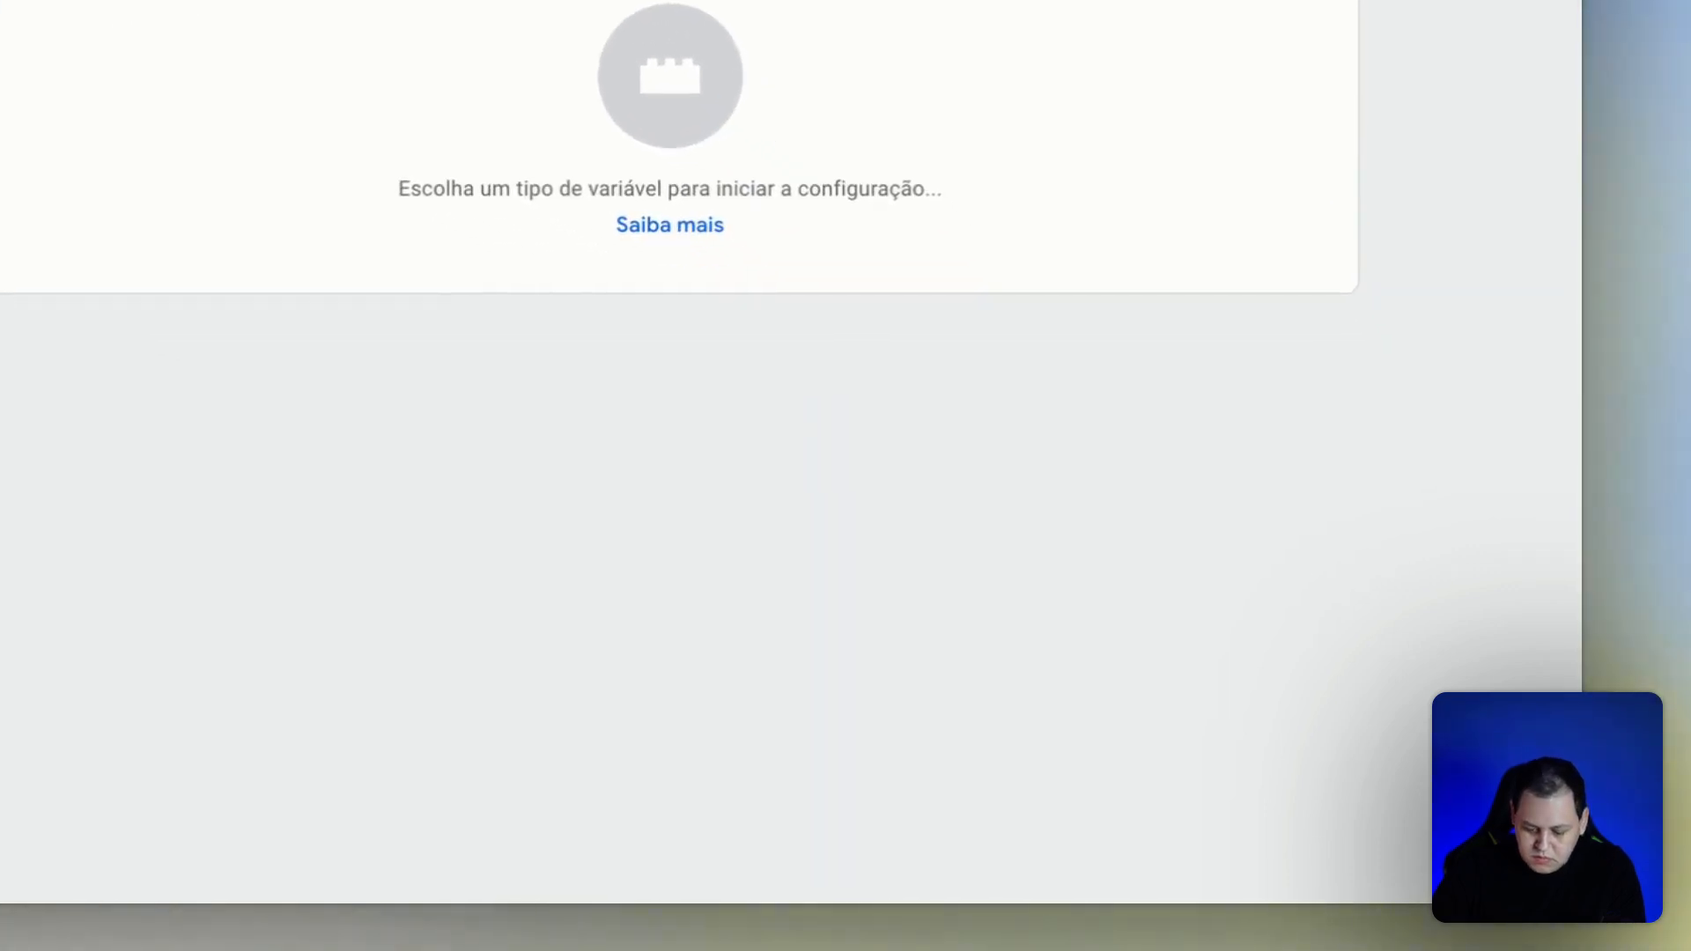
pyautogui.click(1017, 137)
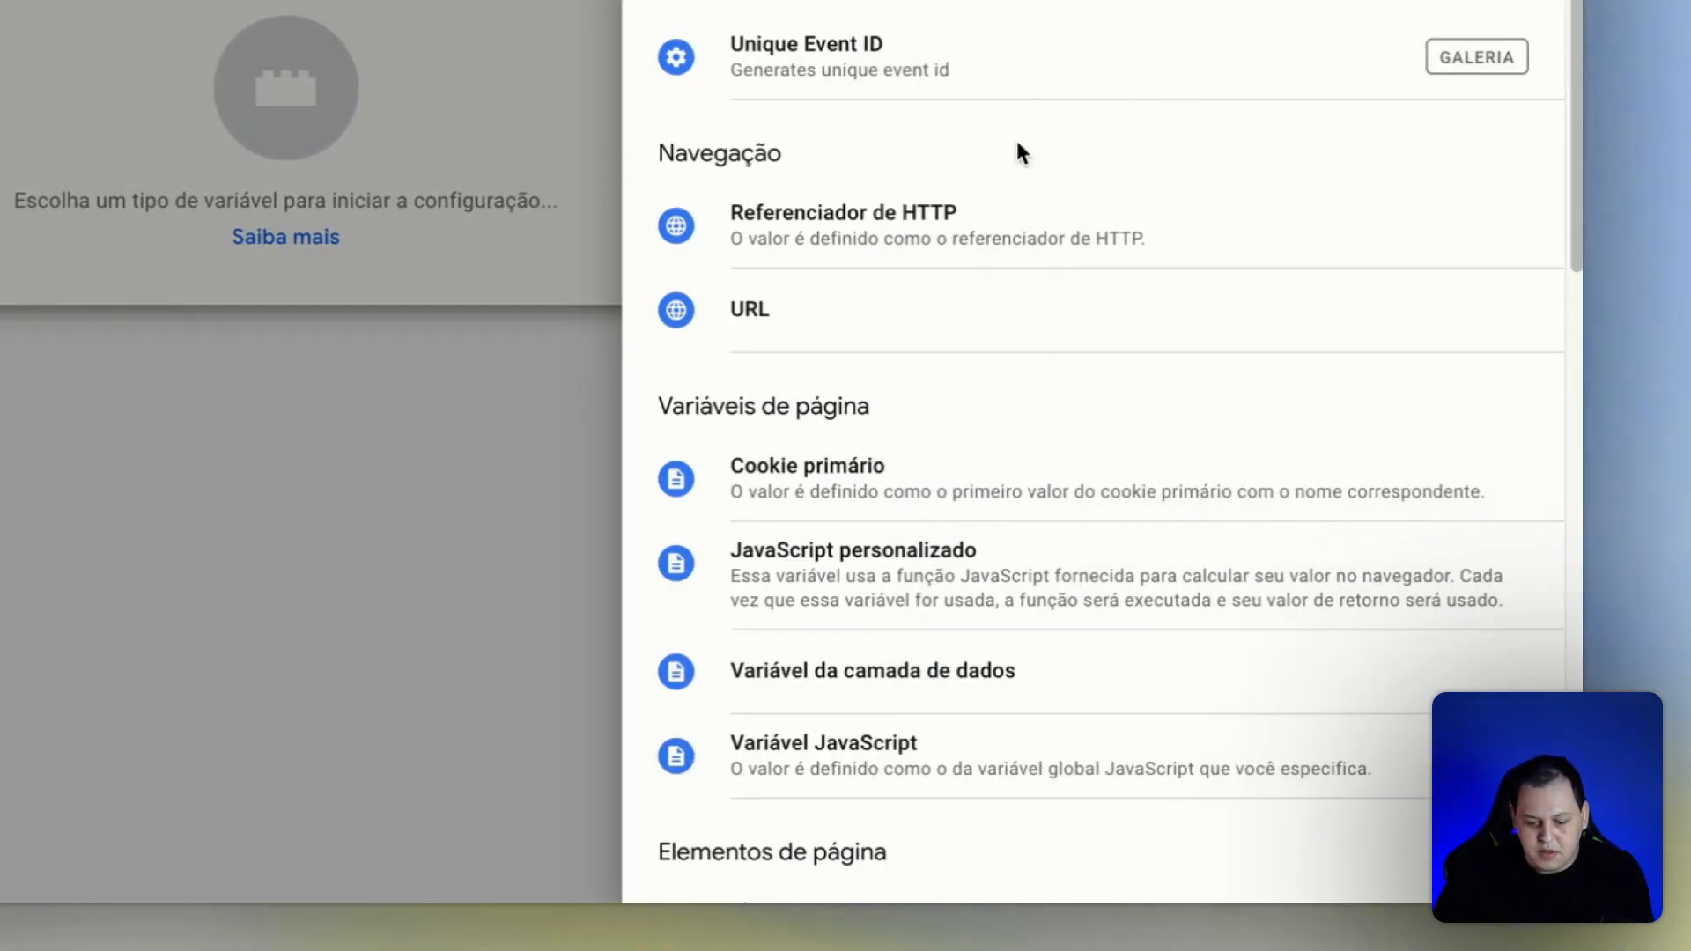
pyautogui.scroll(-2, 1068, 350)
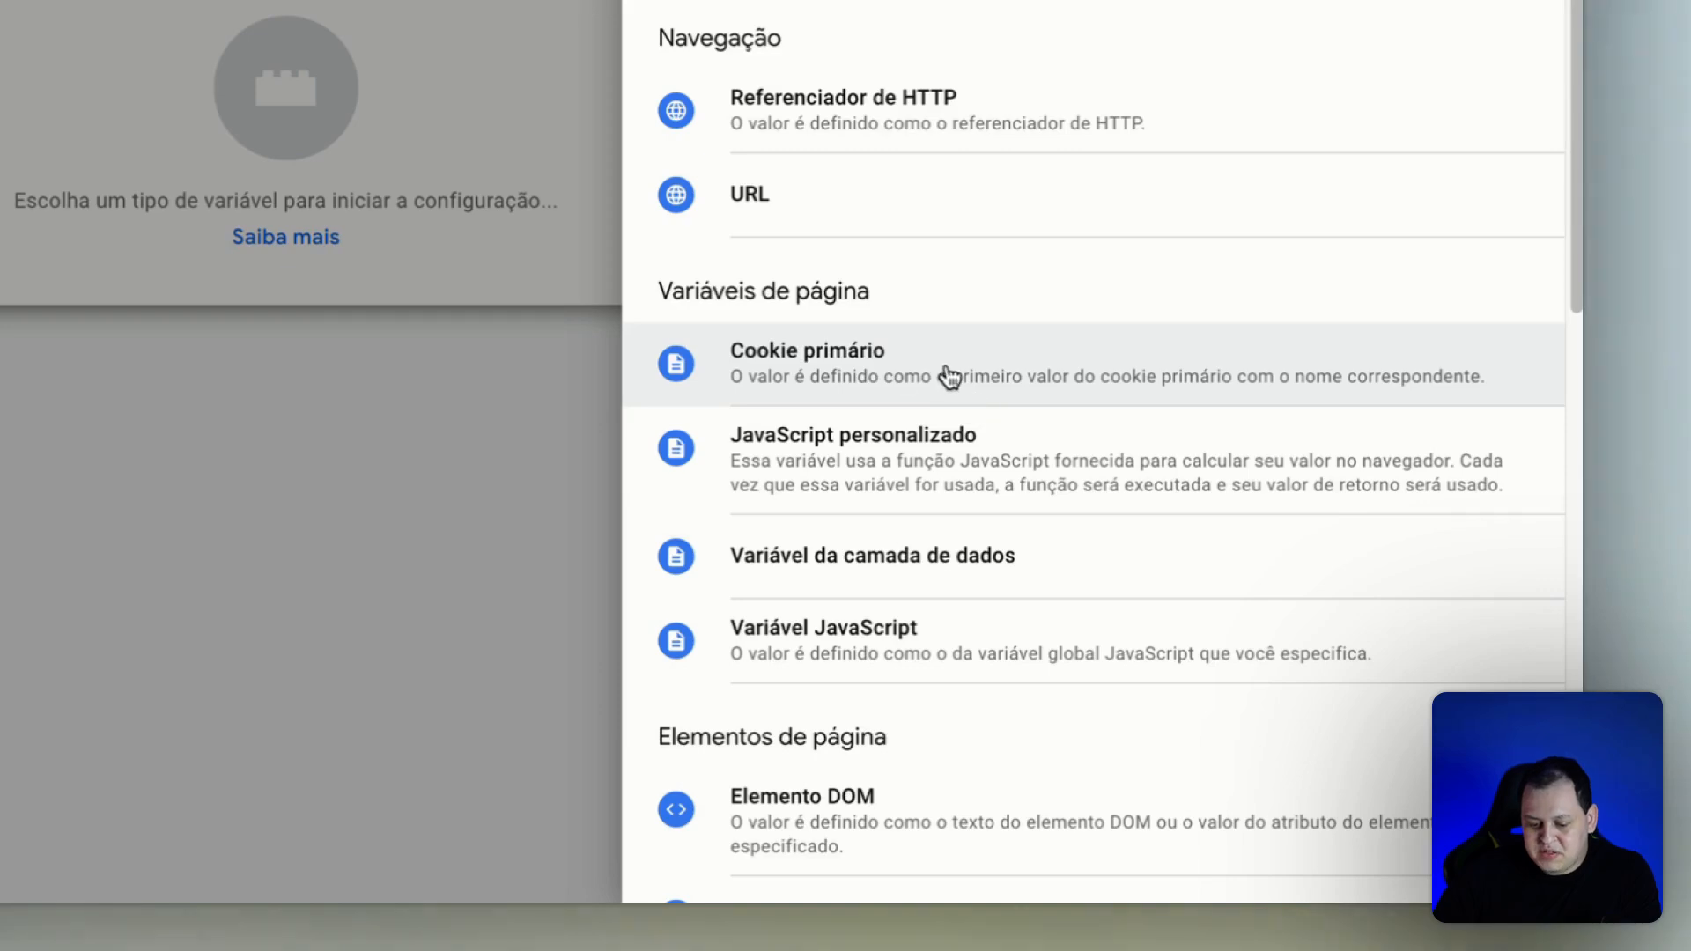
pyautogui.click(990, 379)
# Set the [Cookie] UserID variable's cookie name to _tb_userid and save the variable.
pyautogui.click(669, 446)
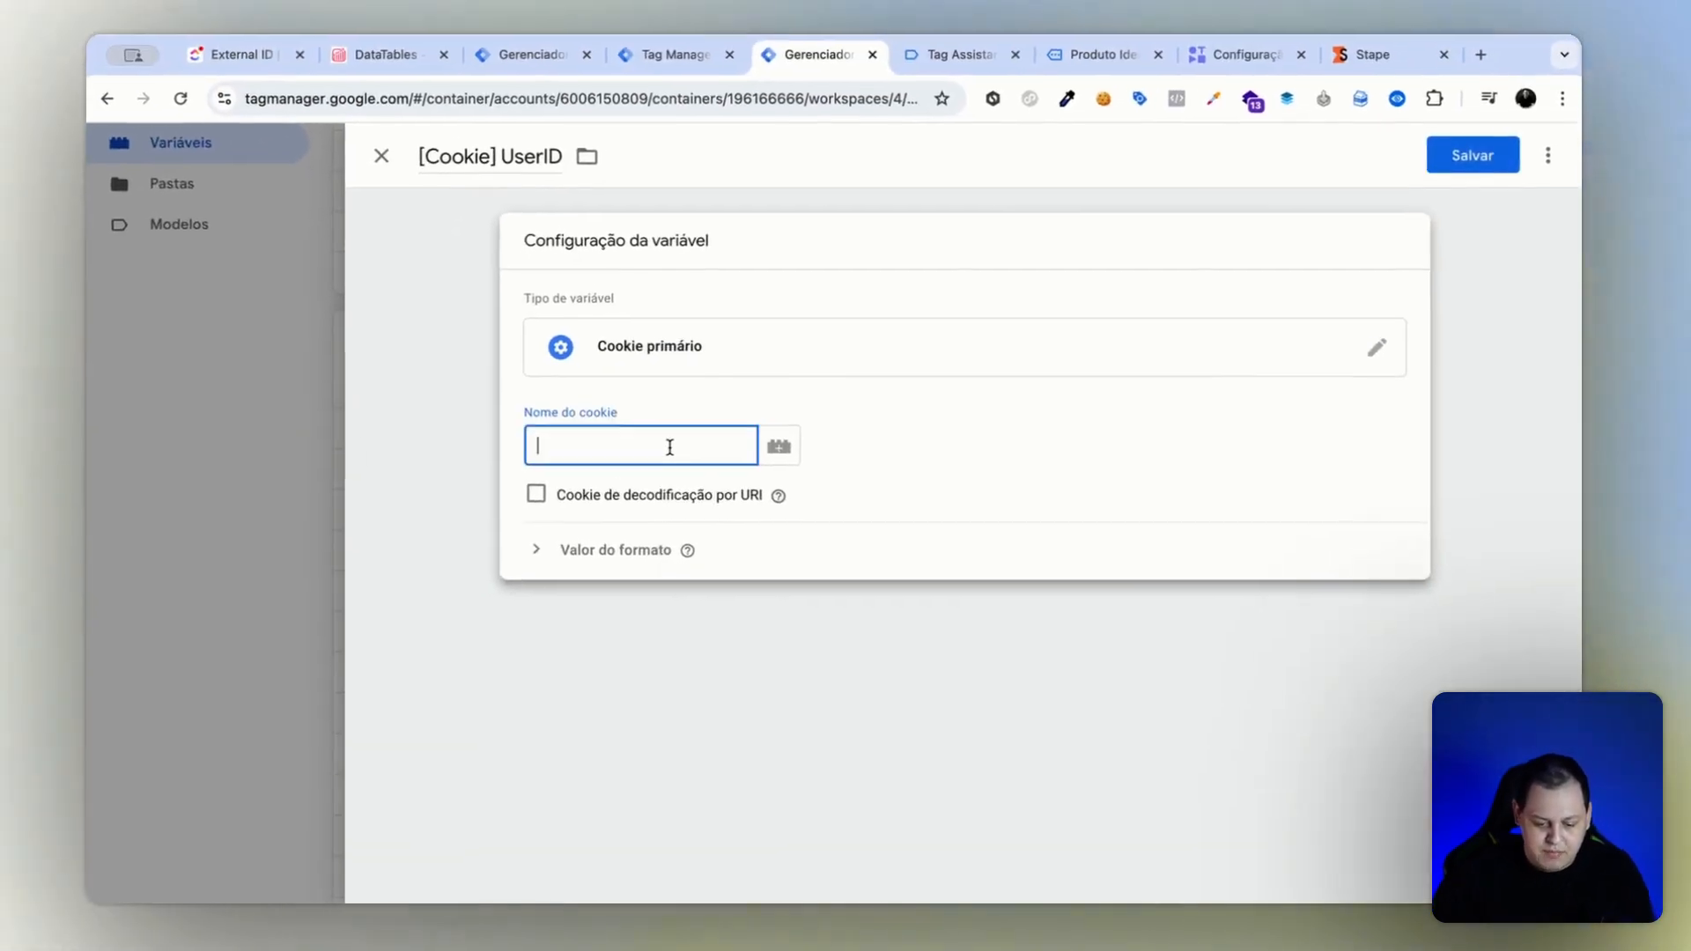
pyautogui.write('Cookie UserID')
pyautogui.click(264, 68)
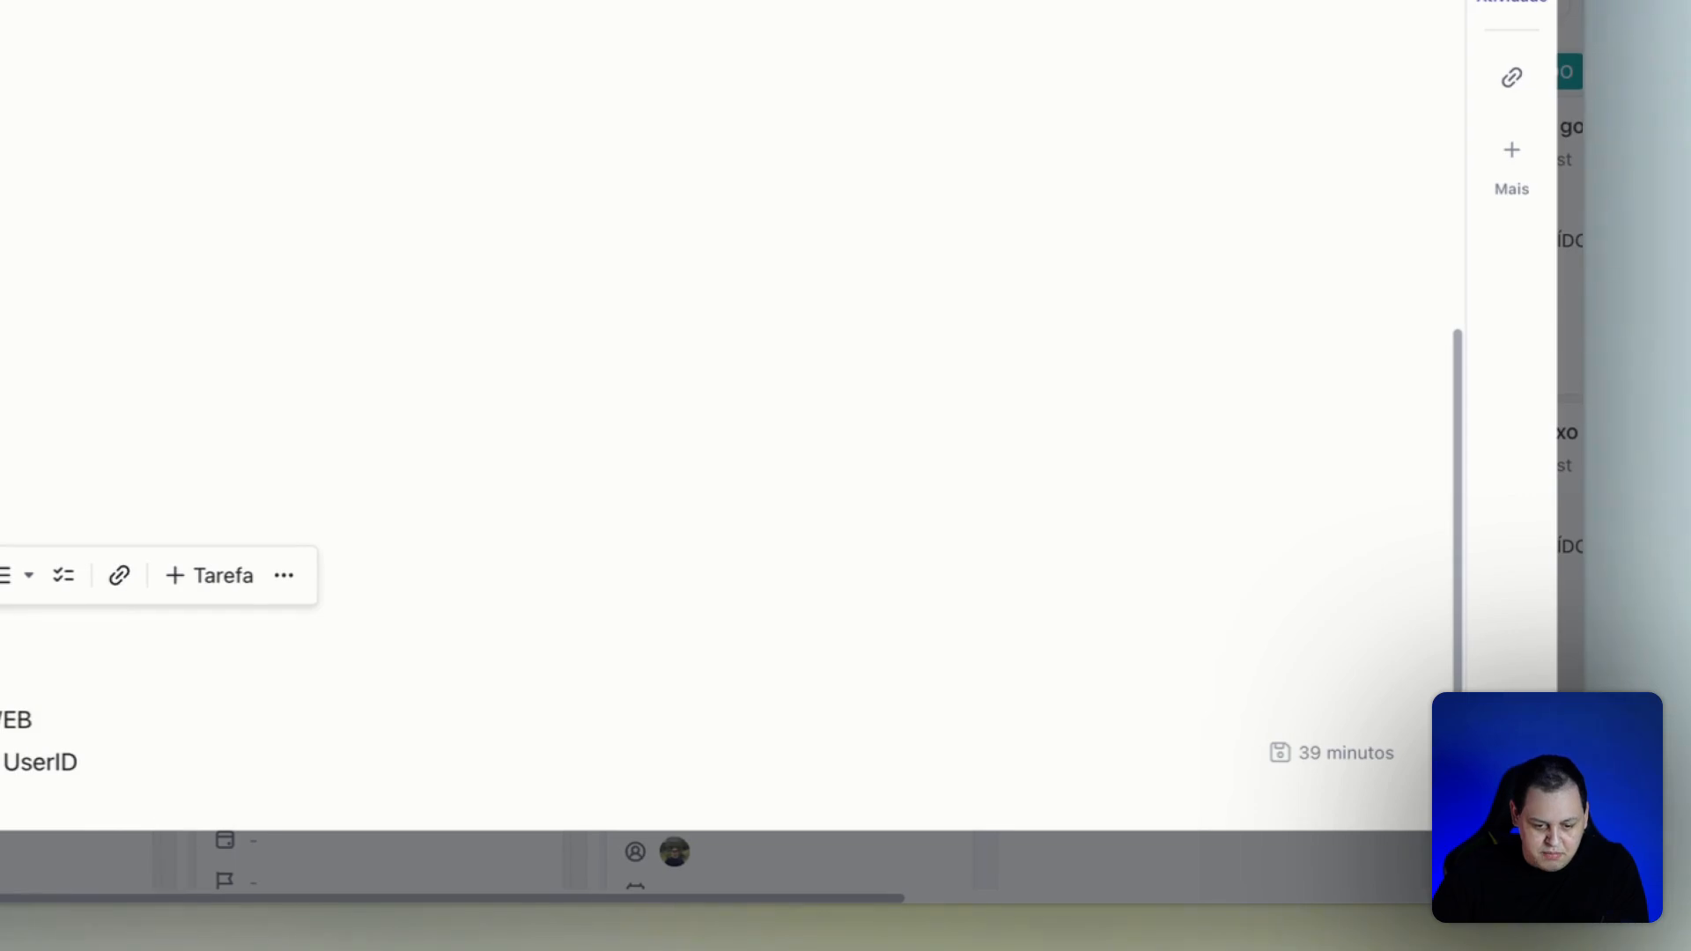
pyautogui.click(830, 68)
pyautogui.press('super+a')
pyautogui.write('_tb_userid')
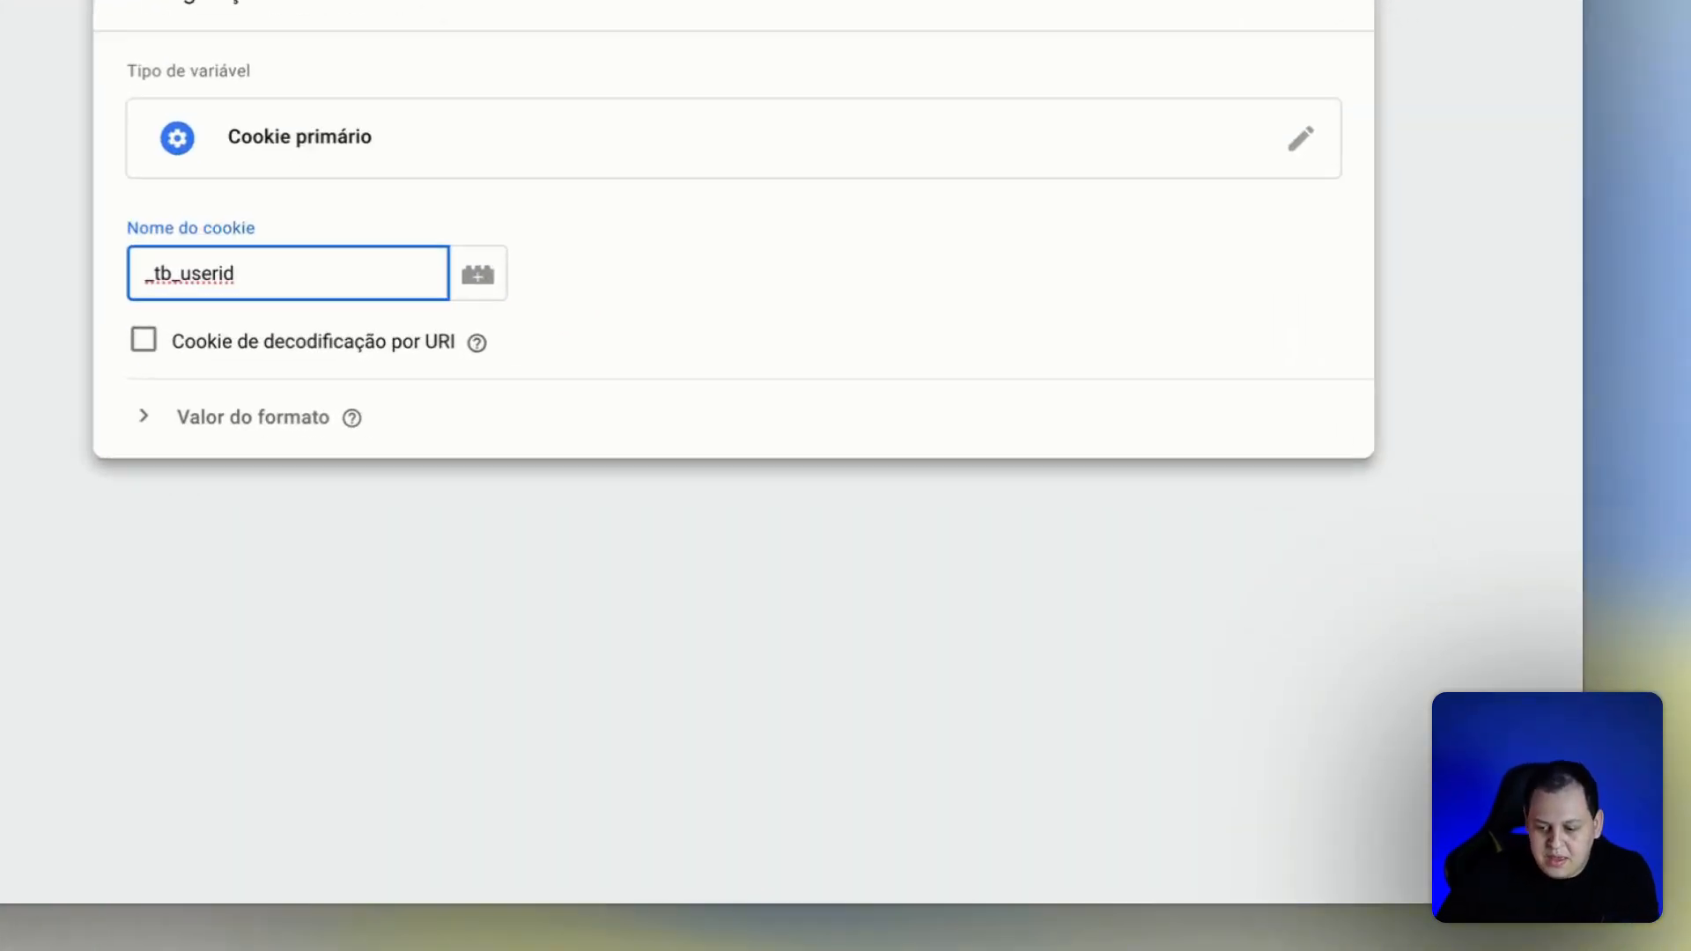
pyautogui.click(1475, 166)
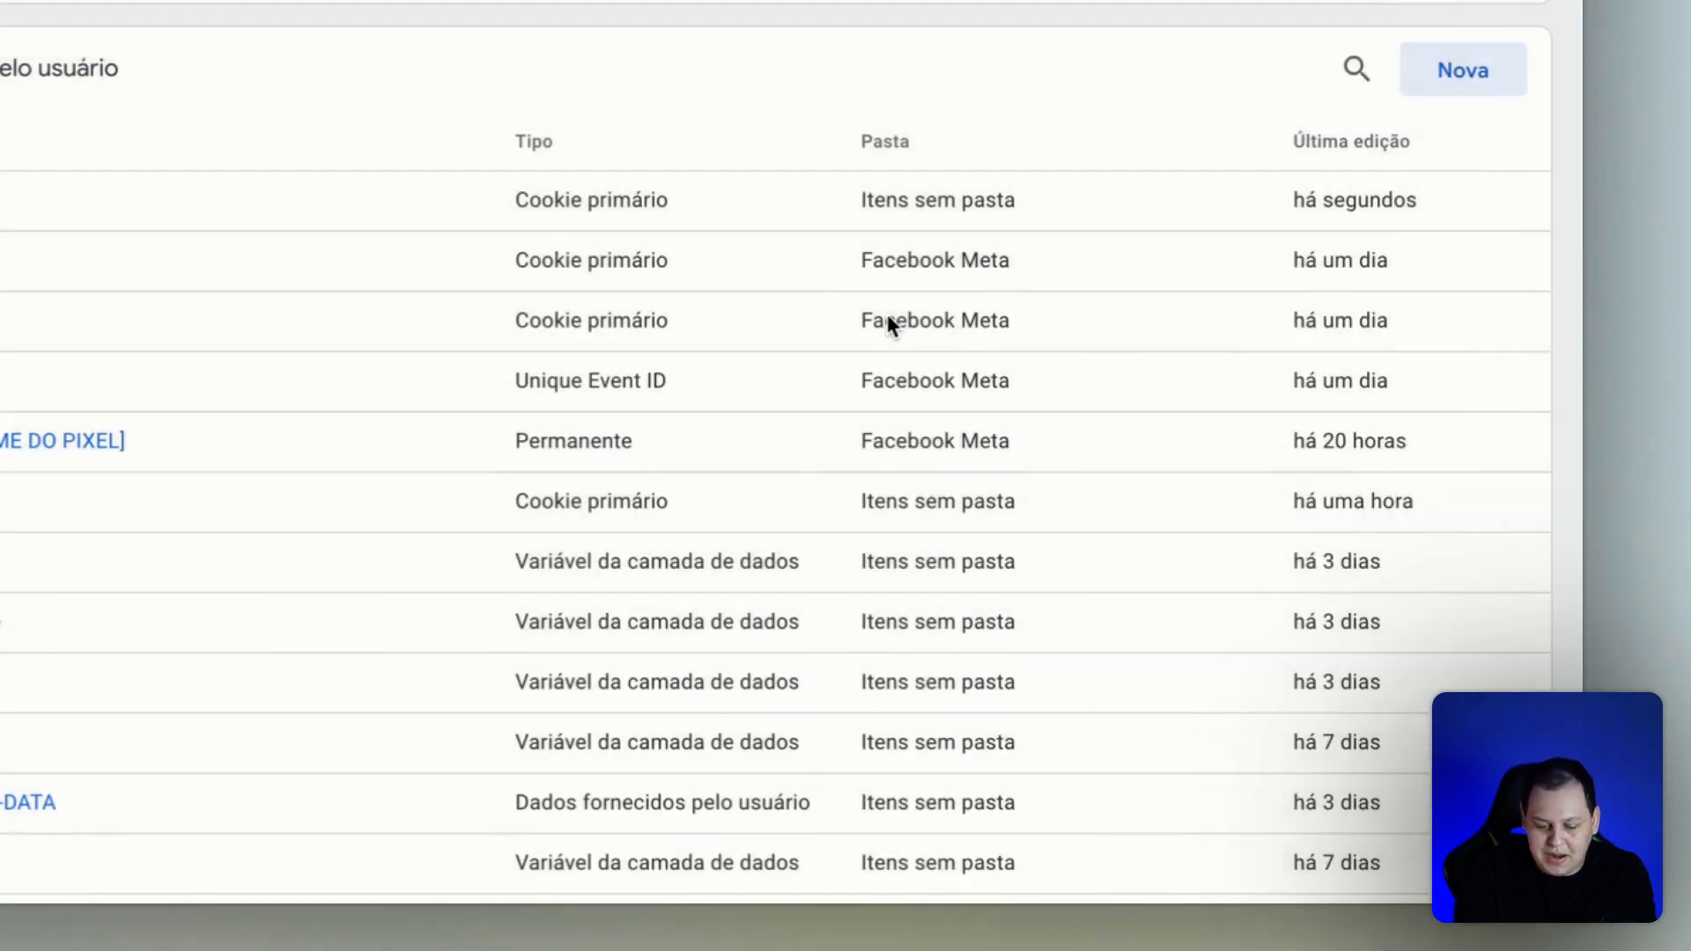
# Open the [FB] PageView tag's configuration for editing and make sure Enable Advanced Matching is turned on.
pyautogui.scroll(5, 480, 359)
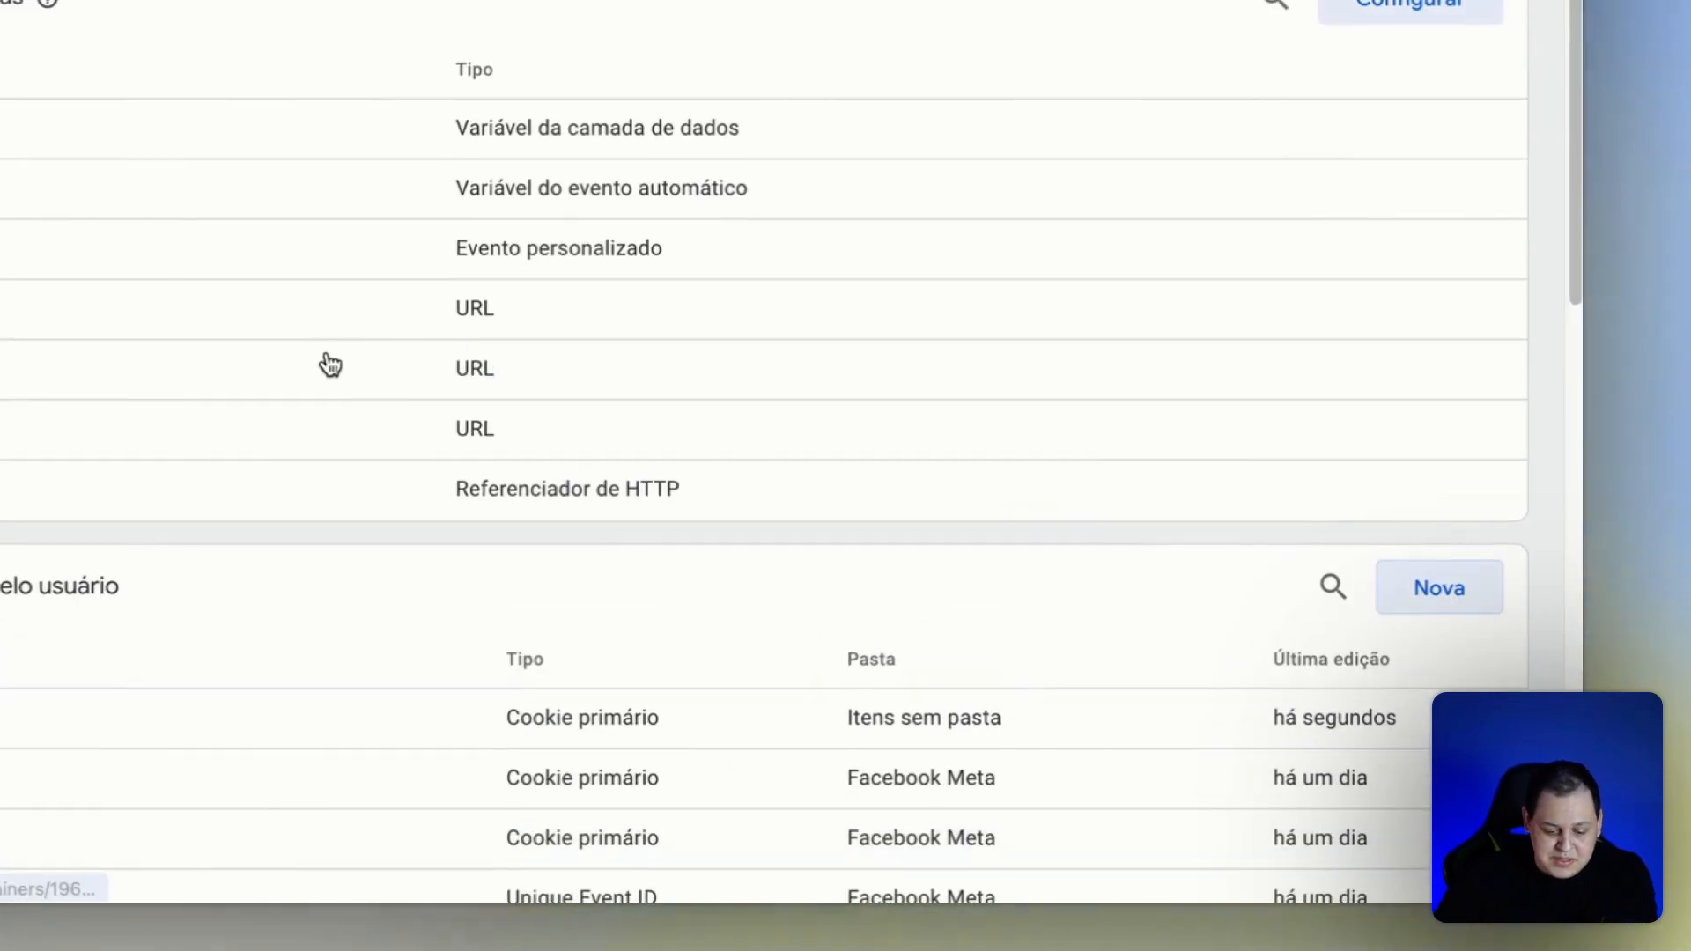
pyautogui.click(101, 386)
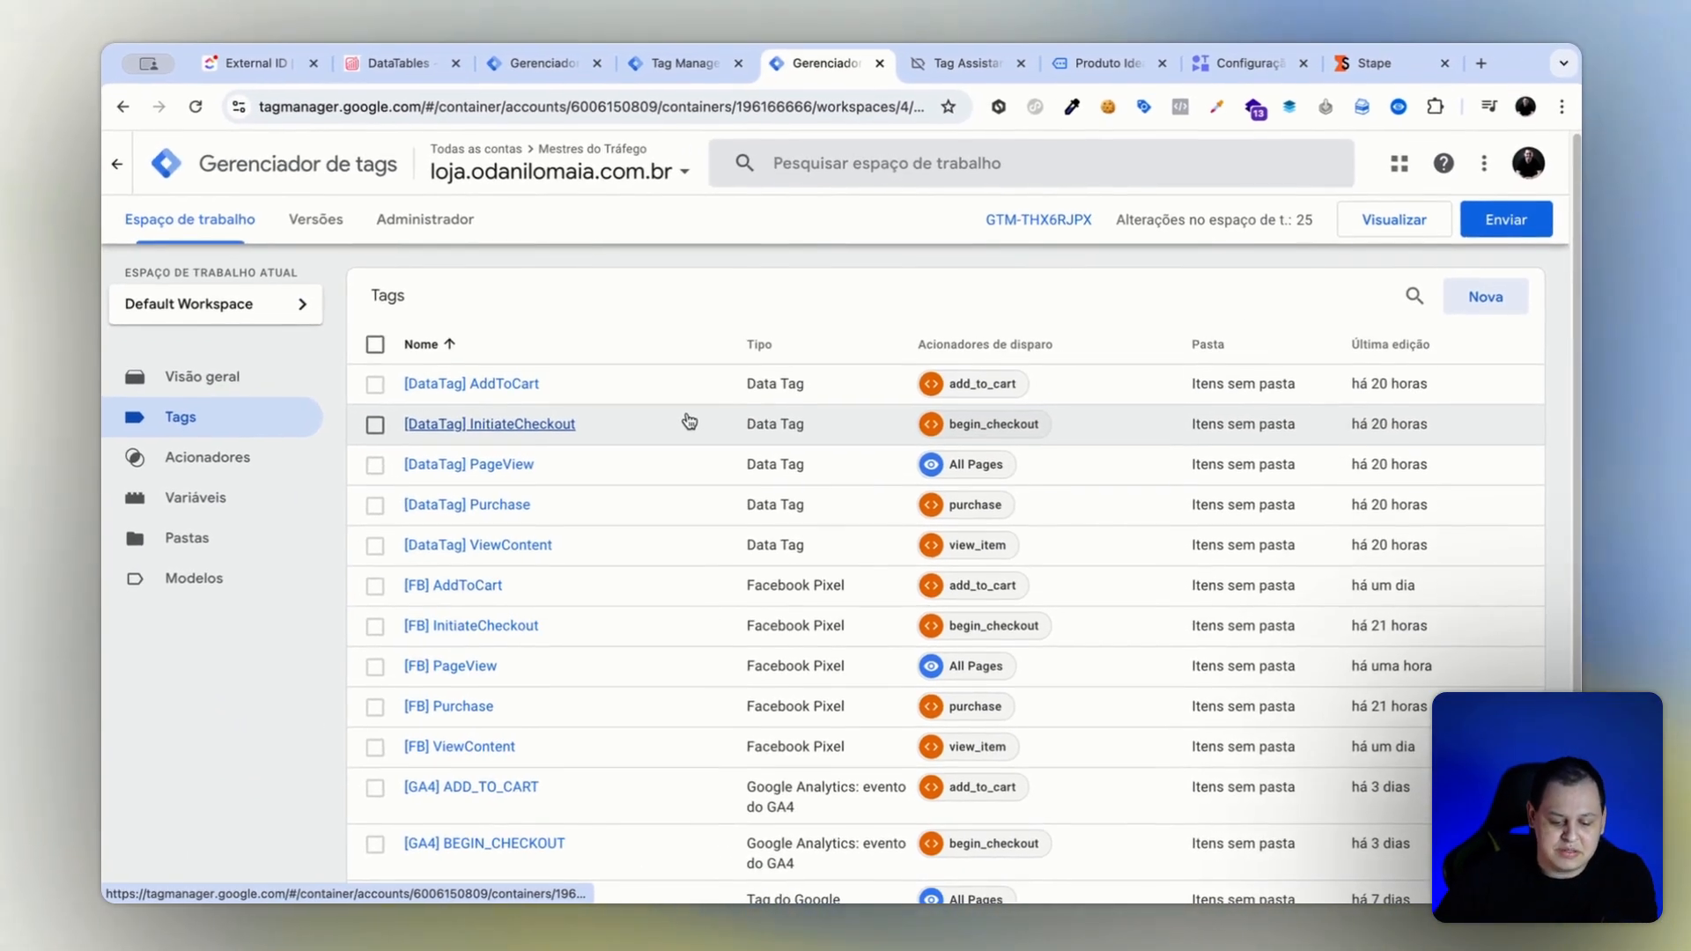
pyautogui.scroll(-2, 749, 529)
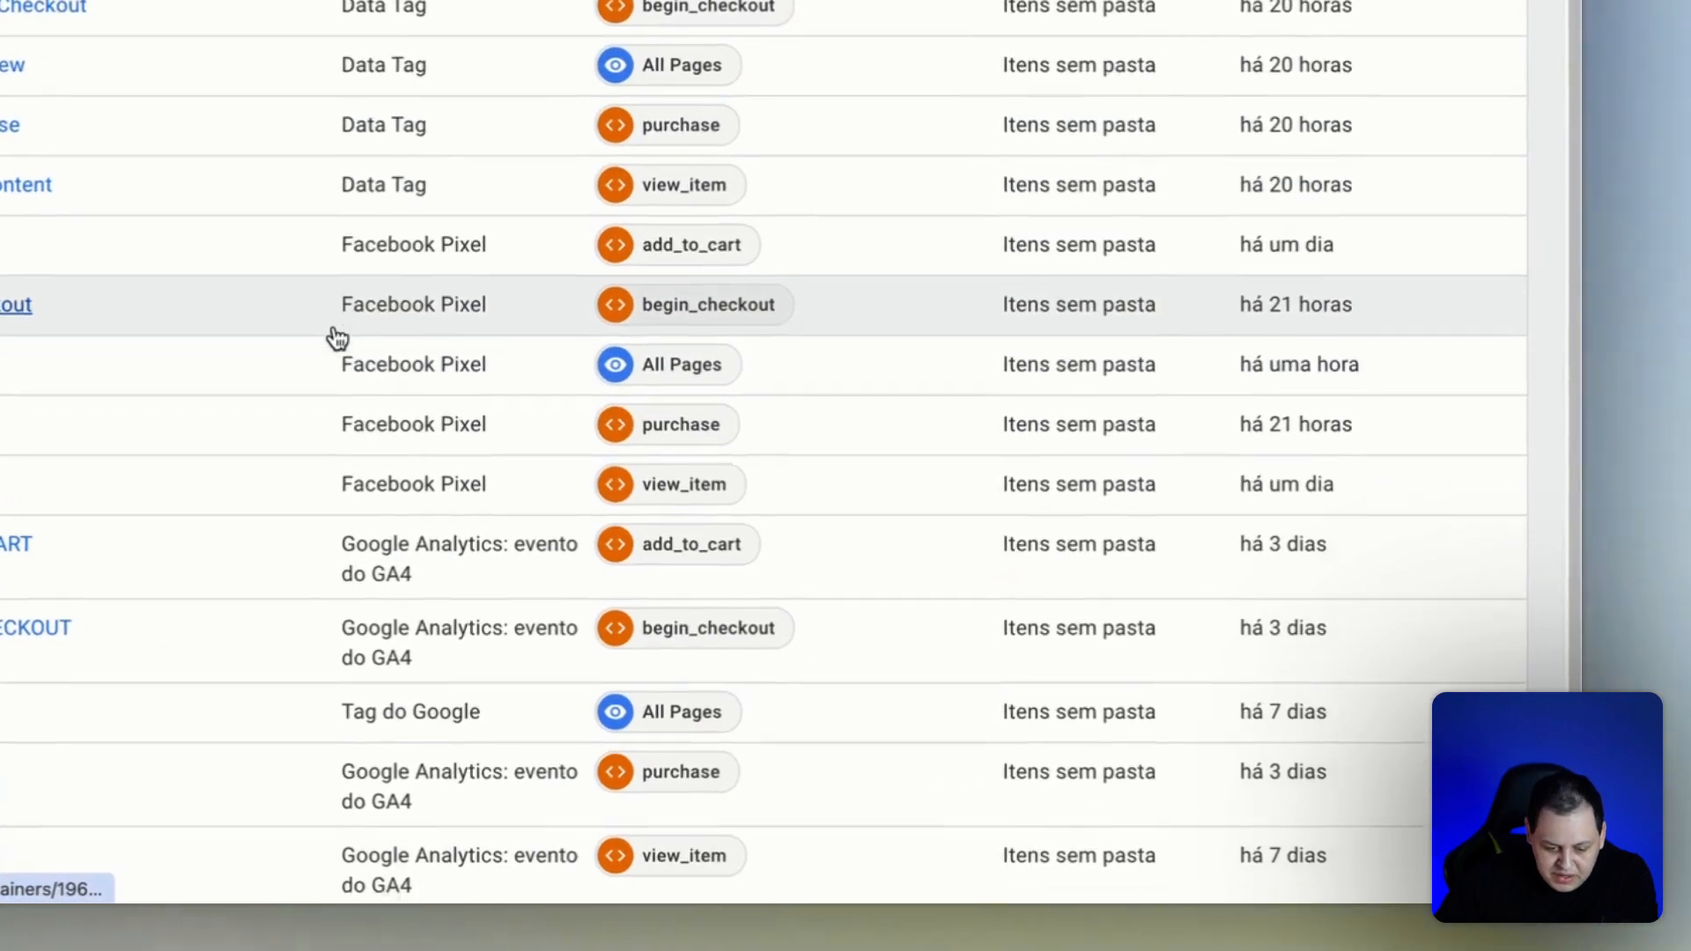
pyautogui.scroll(-1, 338, 339)
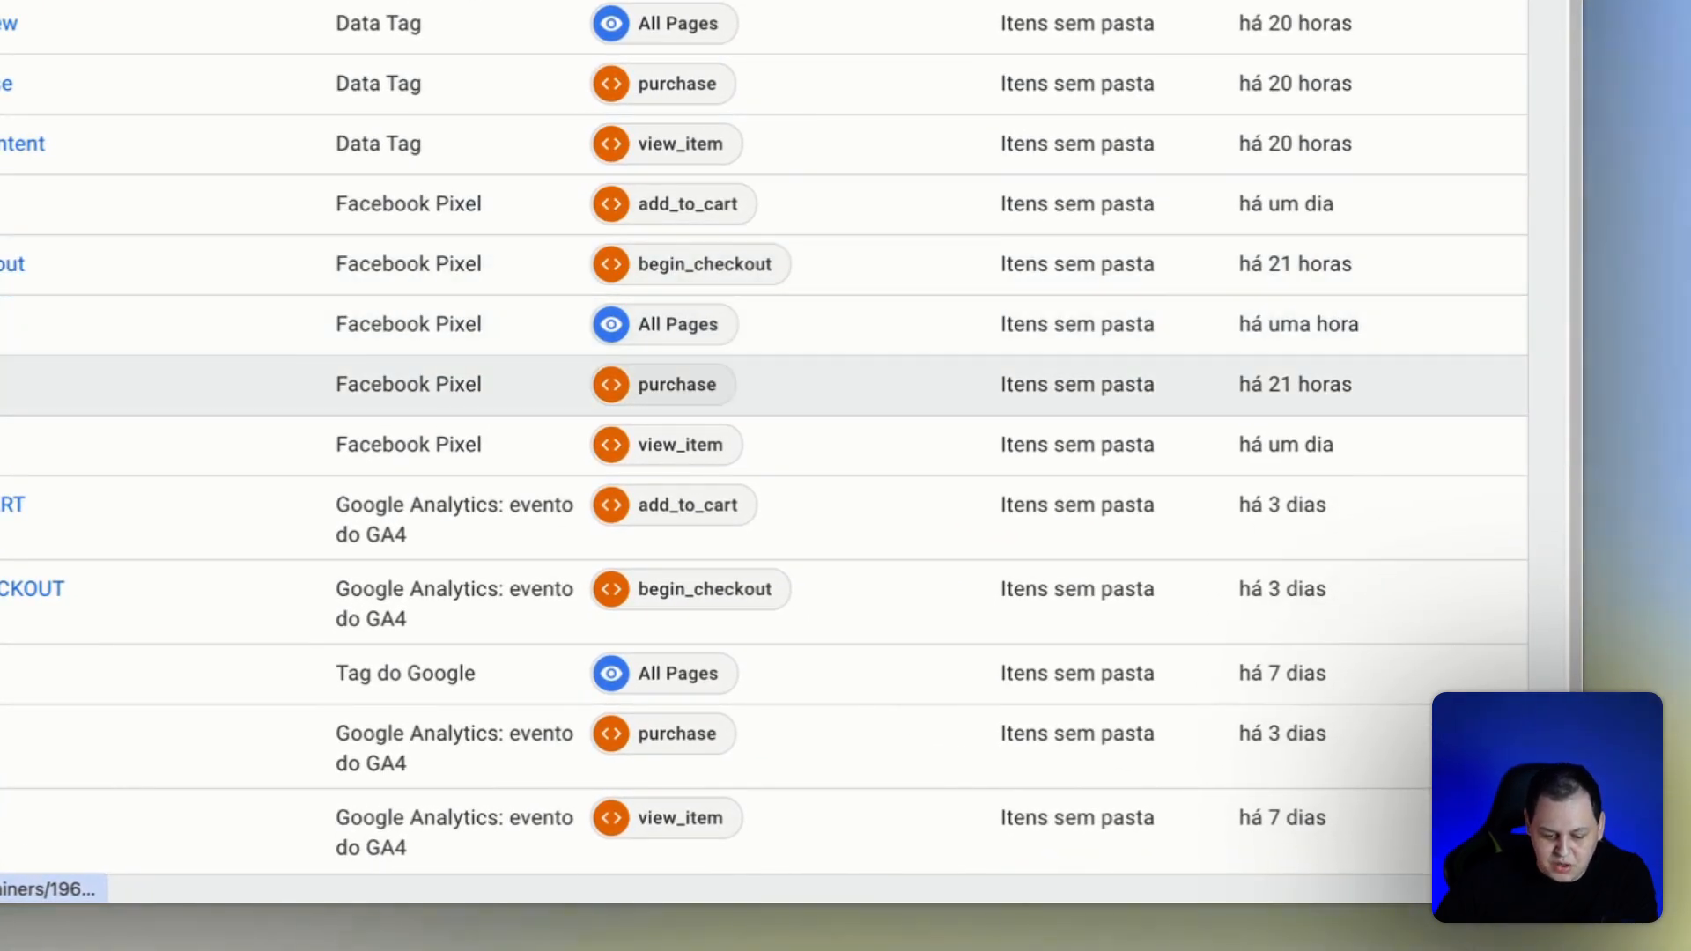
pyautogui.click(189, 328)
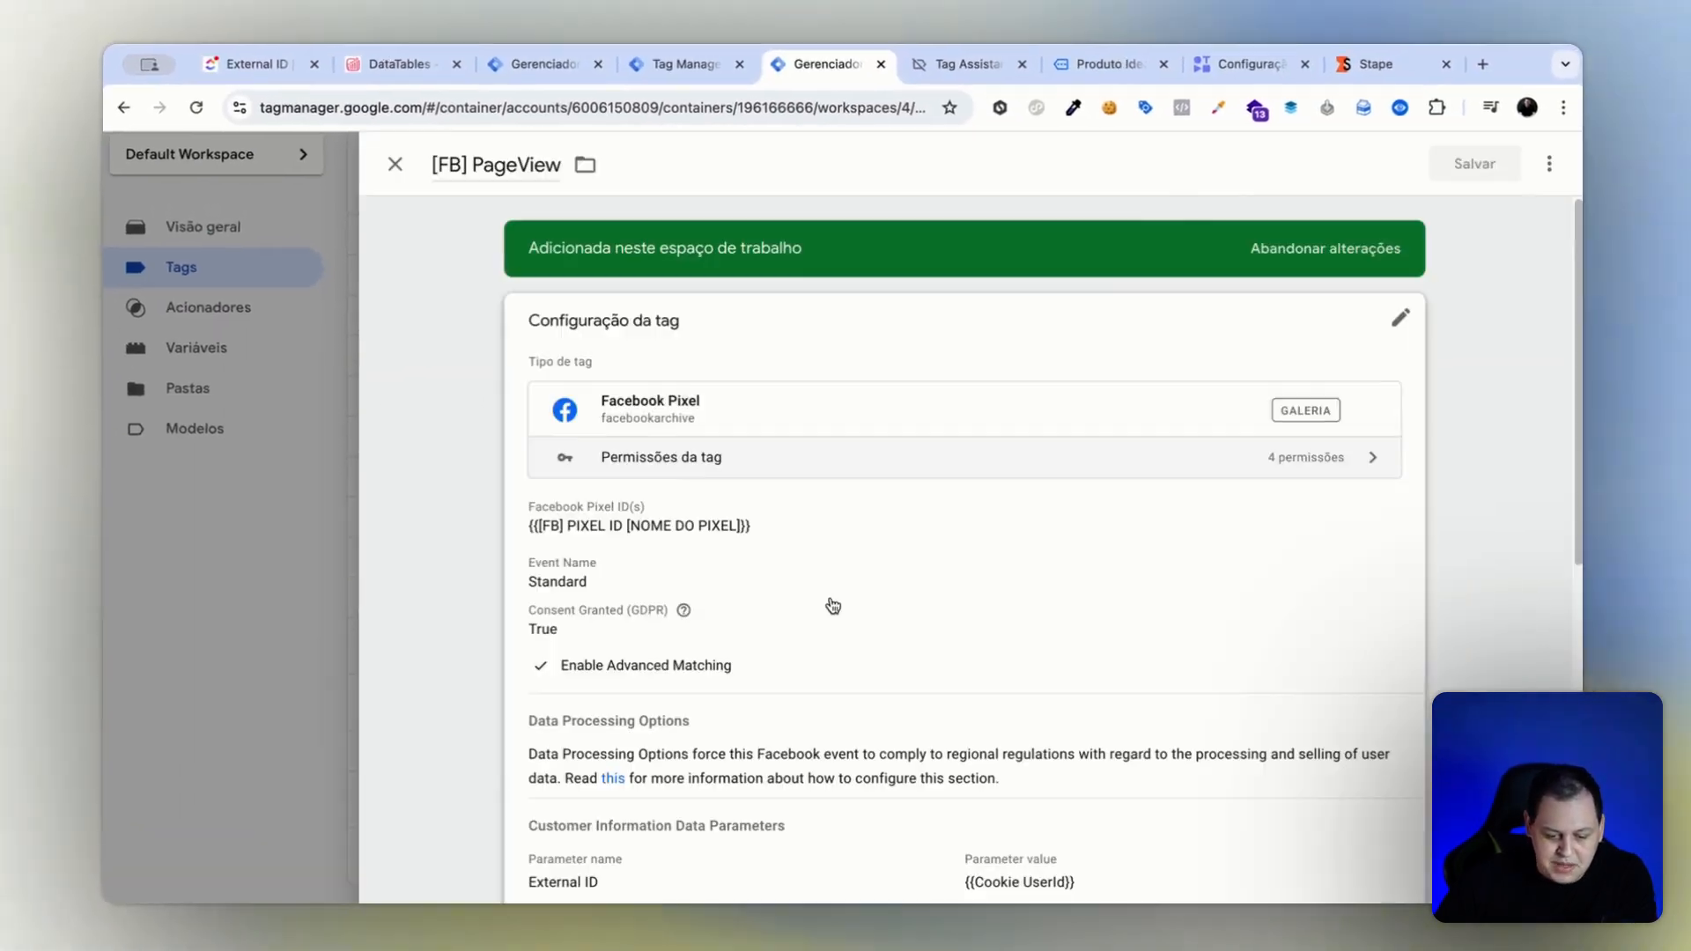
pyautogui.scroll(-2, 900, 593)
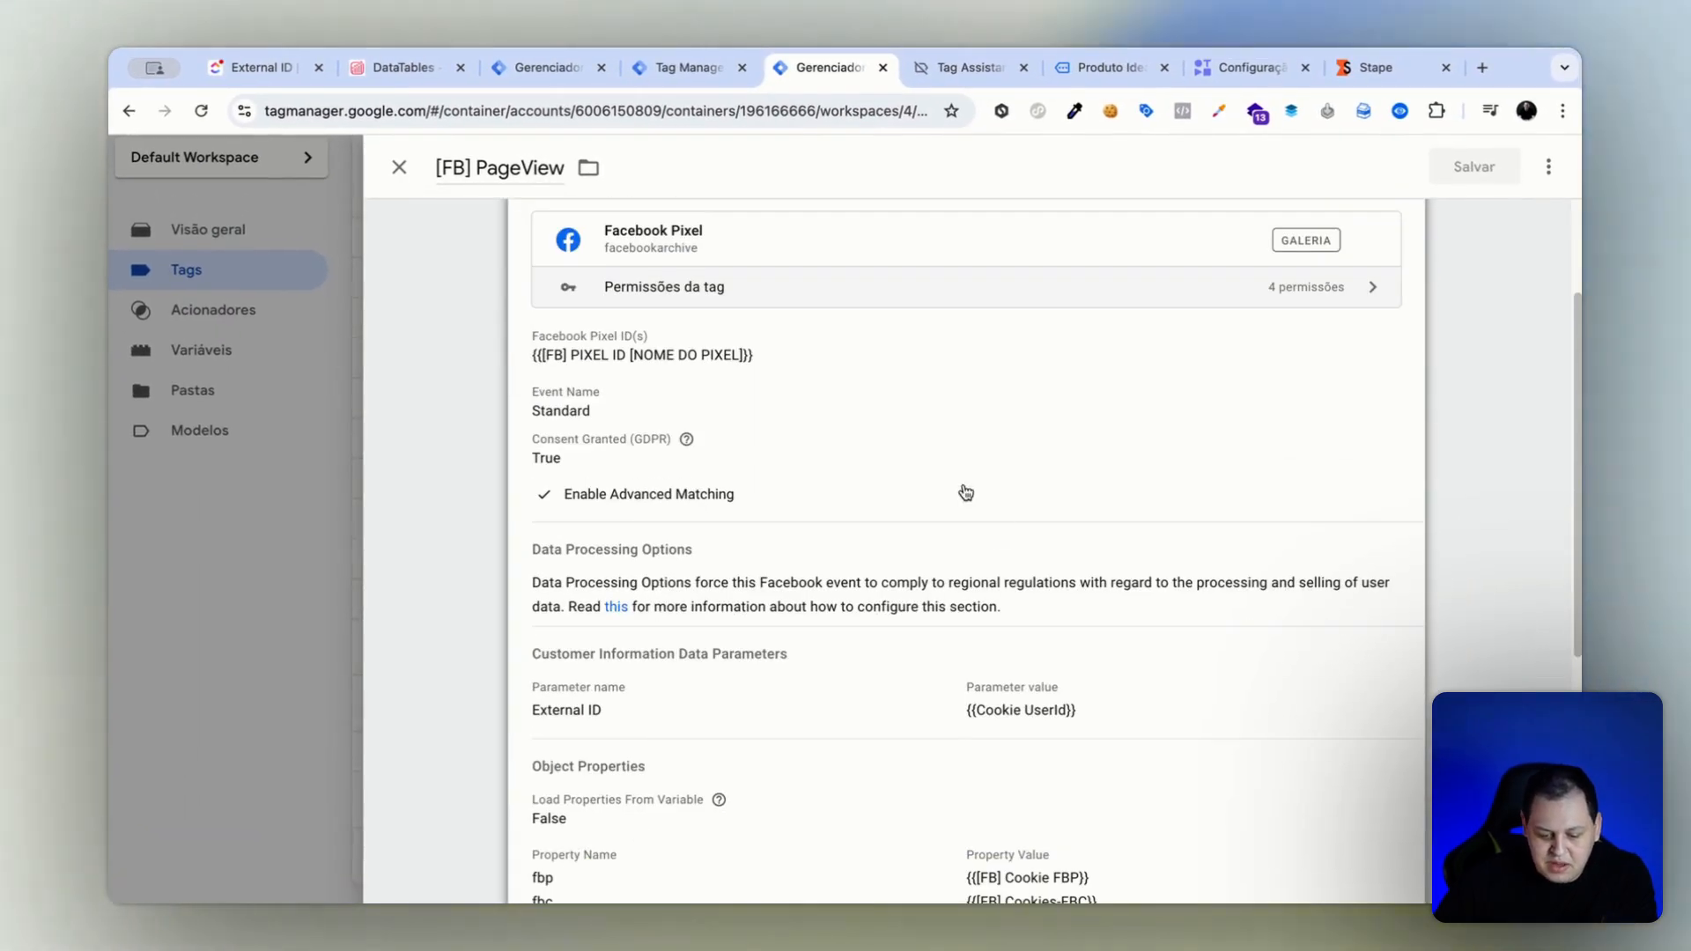
pyautogui.click(898, 505)
pyautogui.scroll(-5, 910, 569)
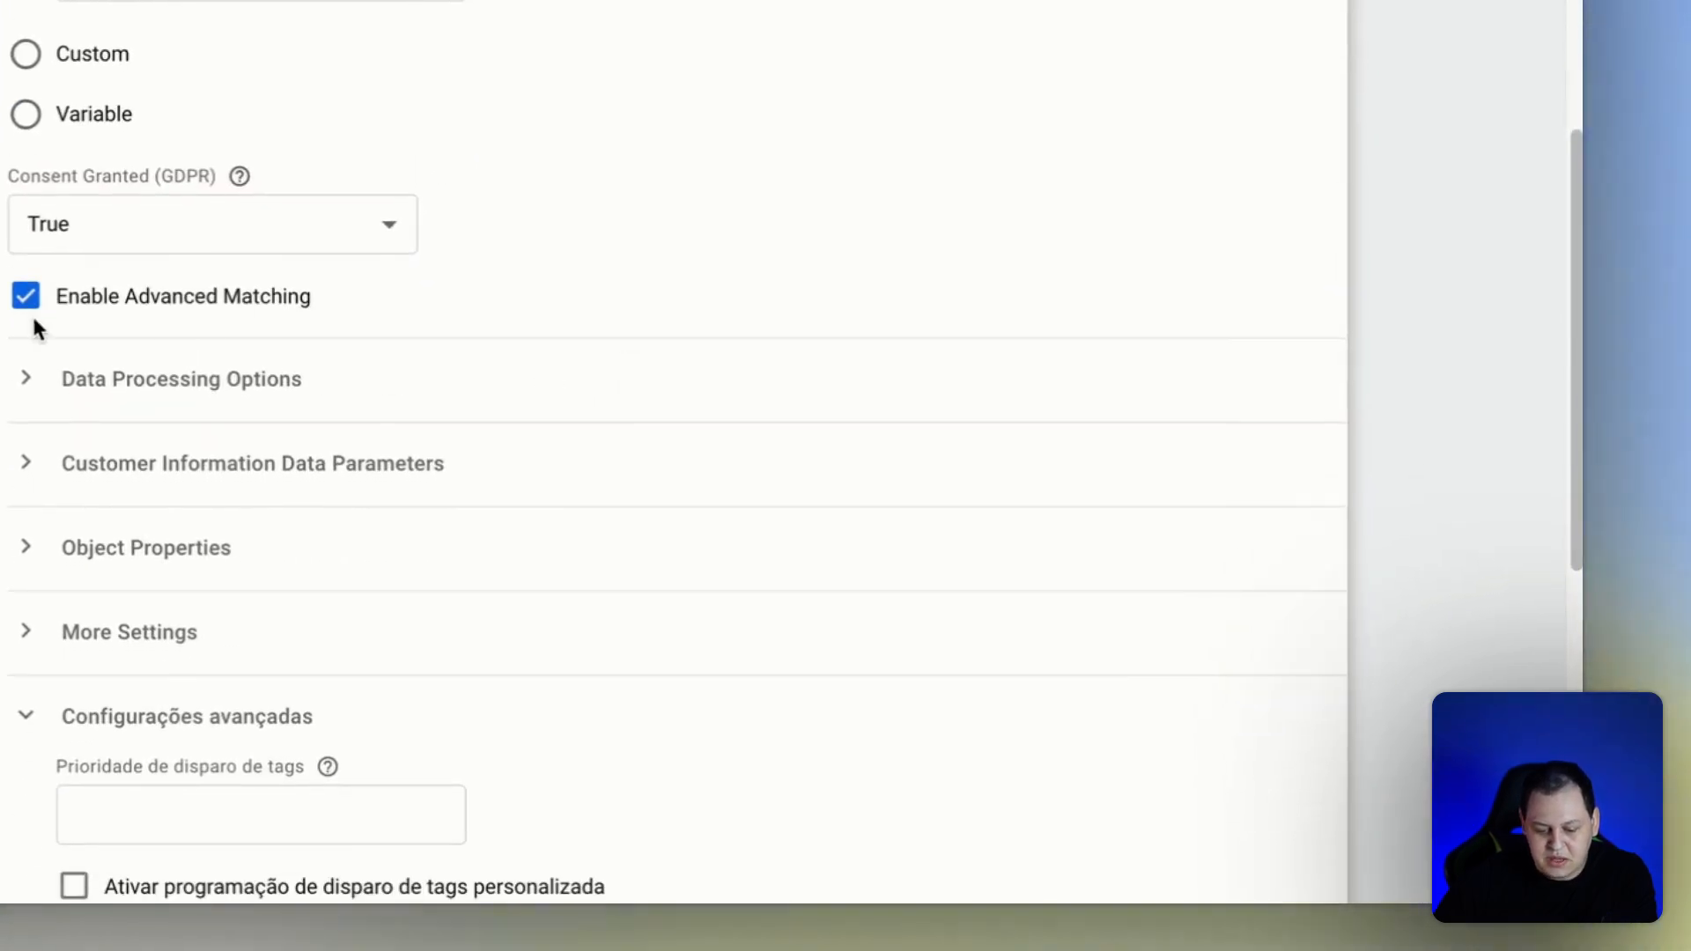
pyautogui.click(26, 299)
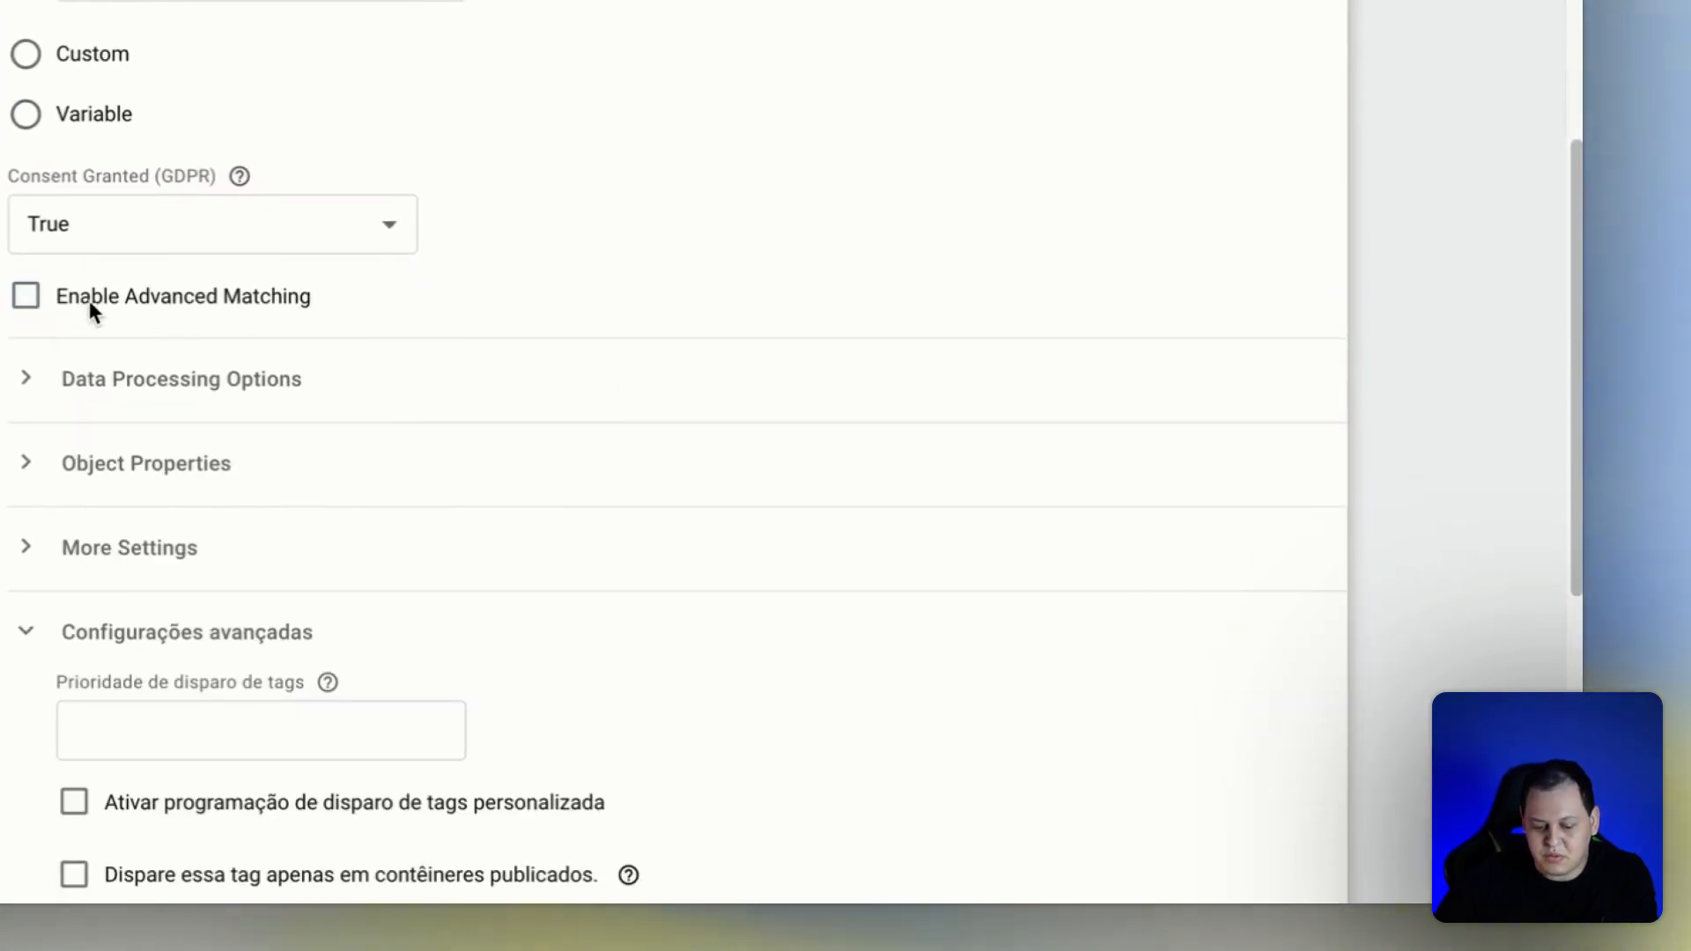
pyautogui.click(56, 298)
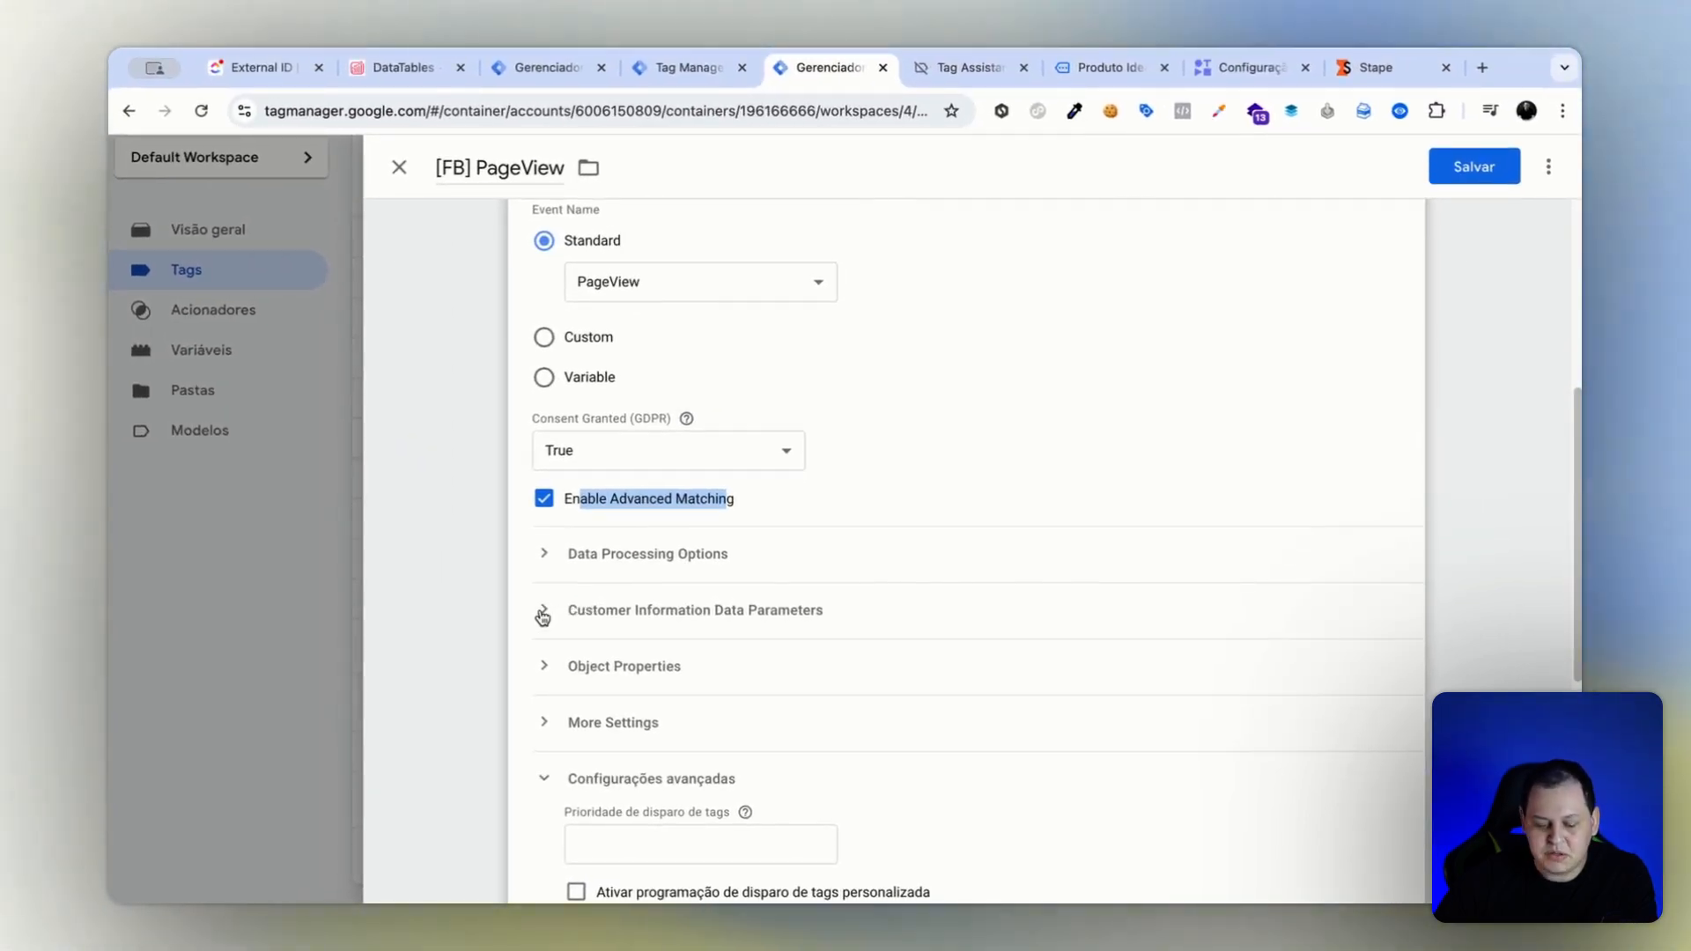
# In the PageView tag's Customer Information Data Parameters, set the External ID value to {{[Cookie] UserID}} and save the tag.
pyautogui.click(542, 617)
pyautogui.click(732, 678)
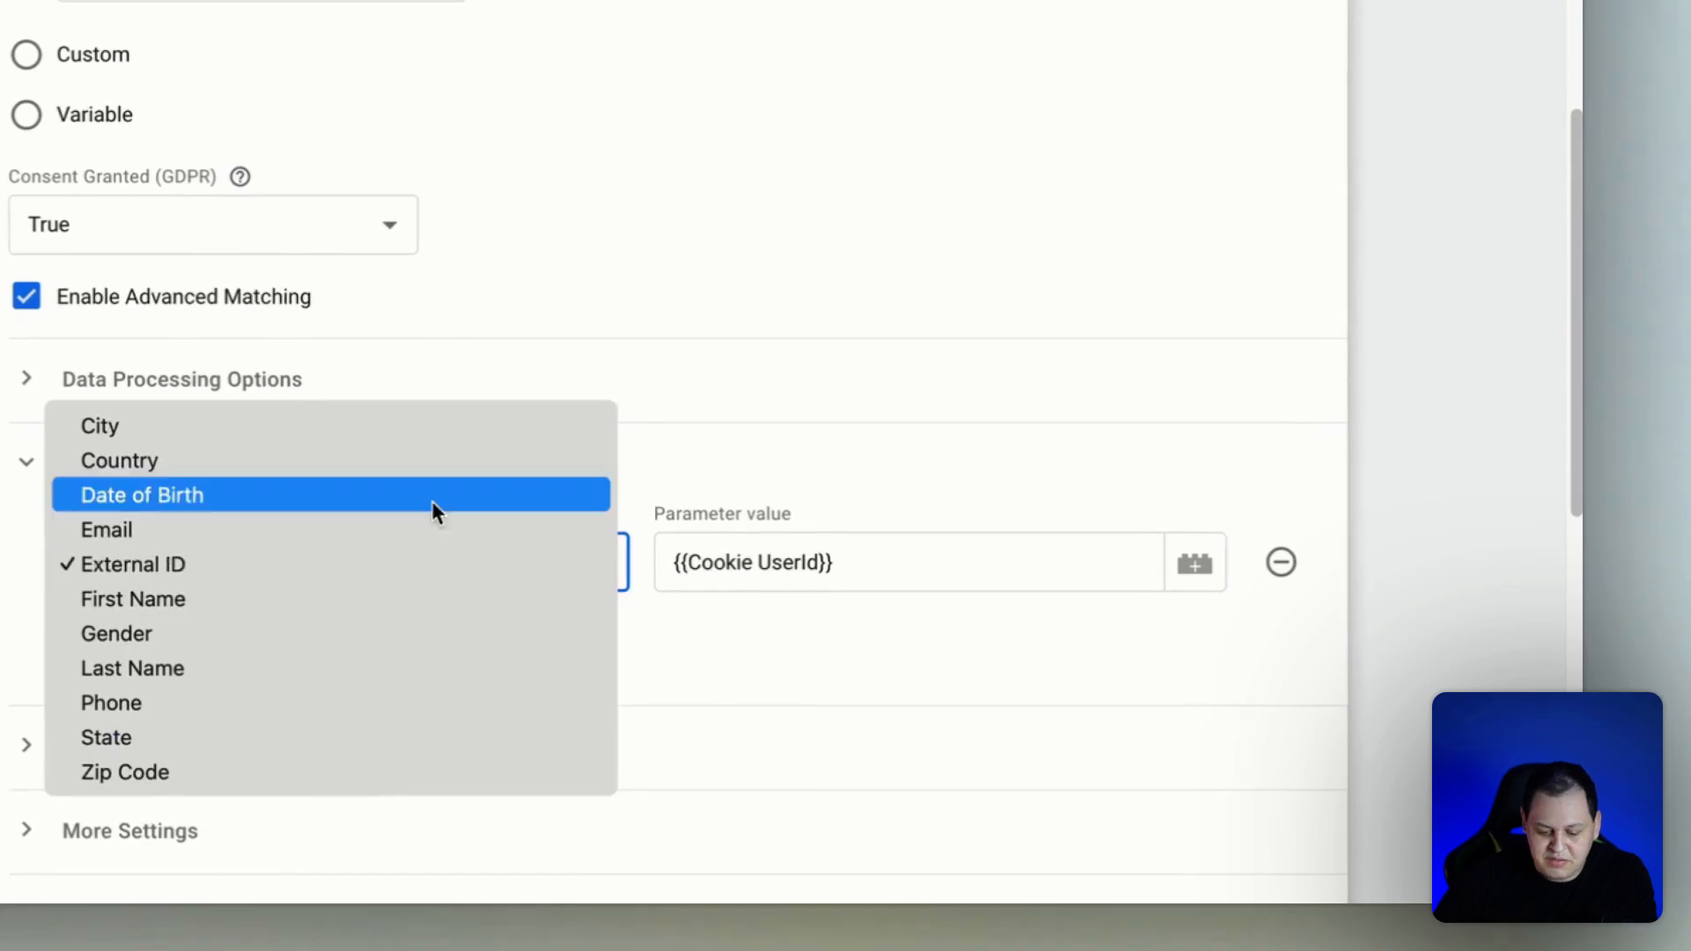
pyautogui.click(166, 564)
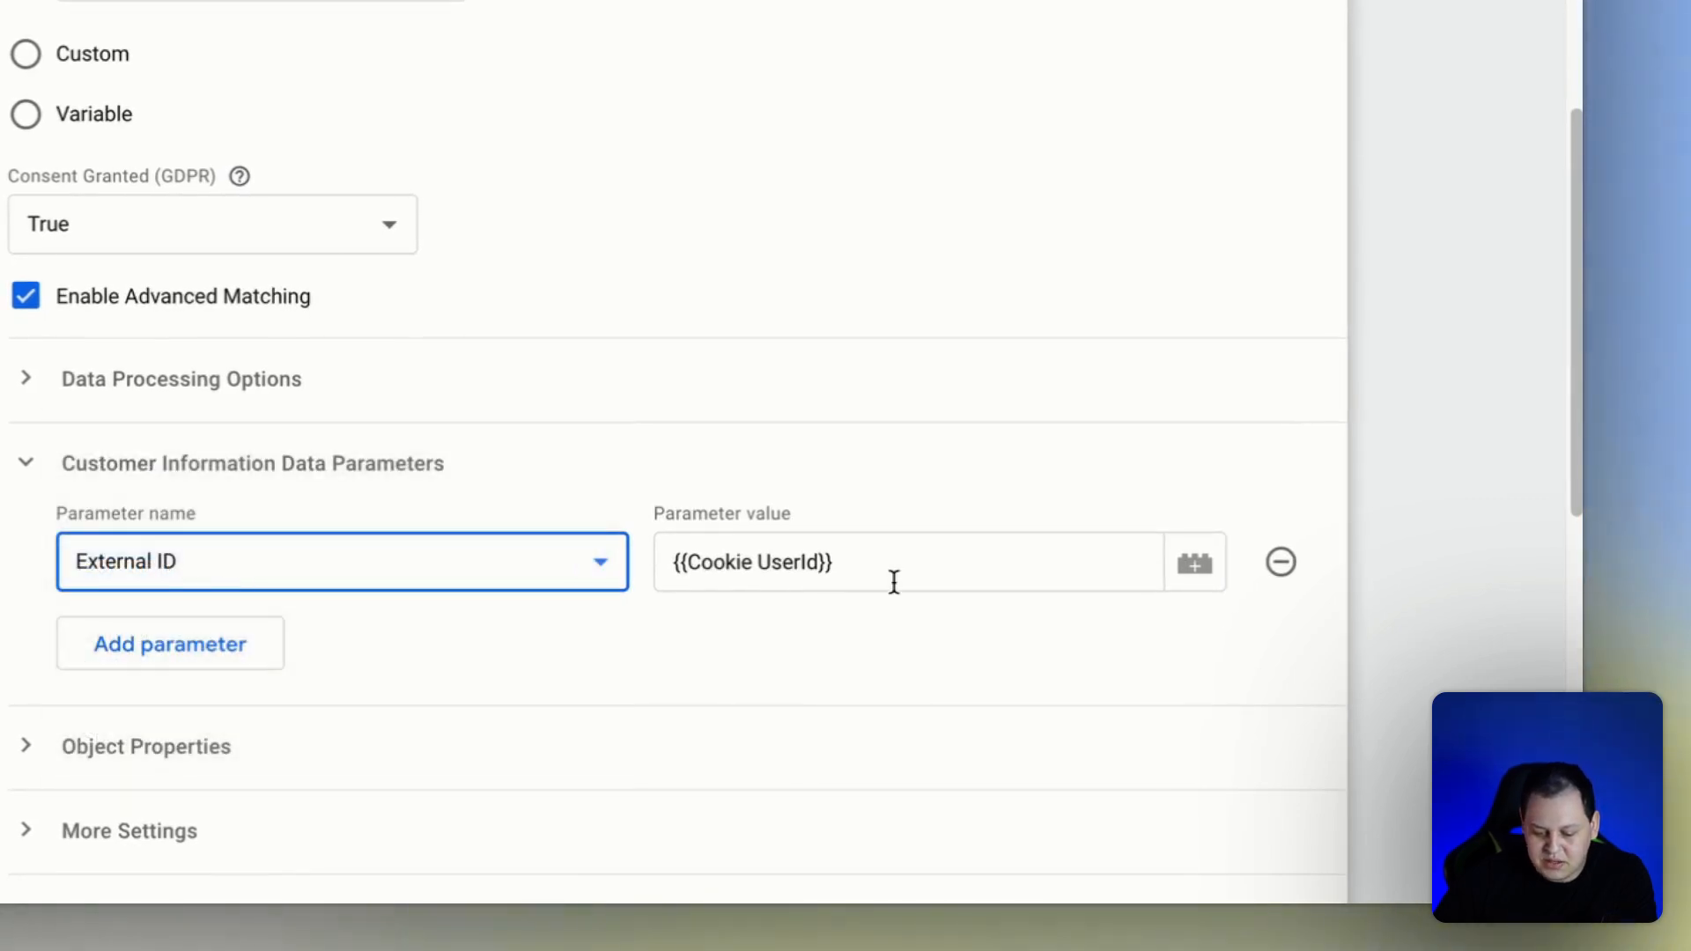
pyautogui.moveTo(894, 583); pyautogui.dragTo(695, 556)
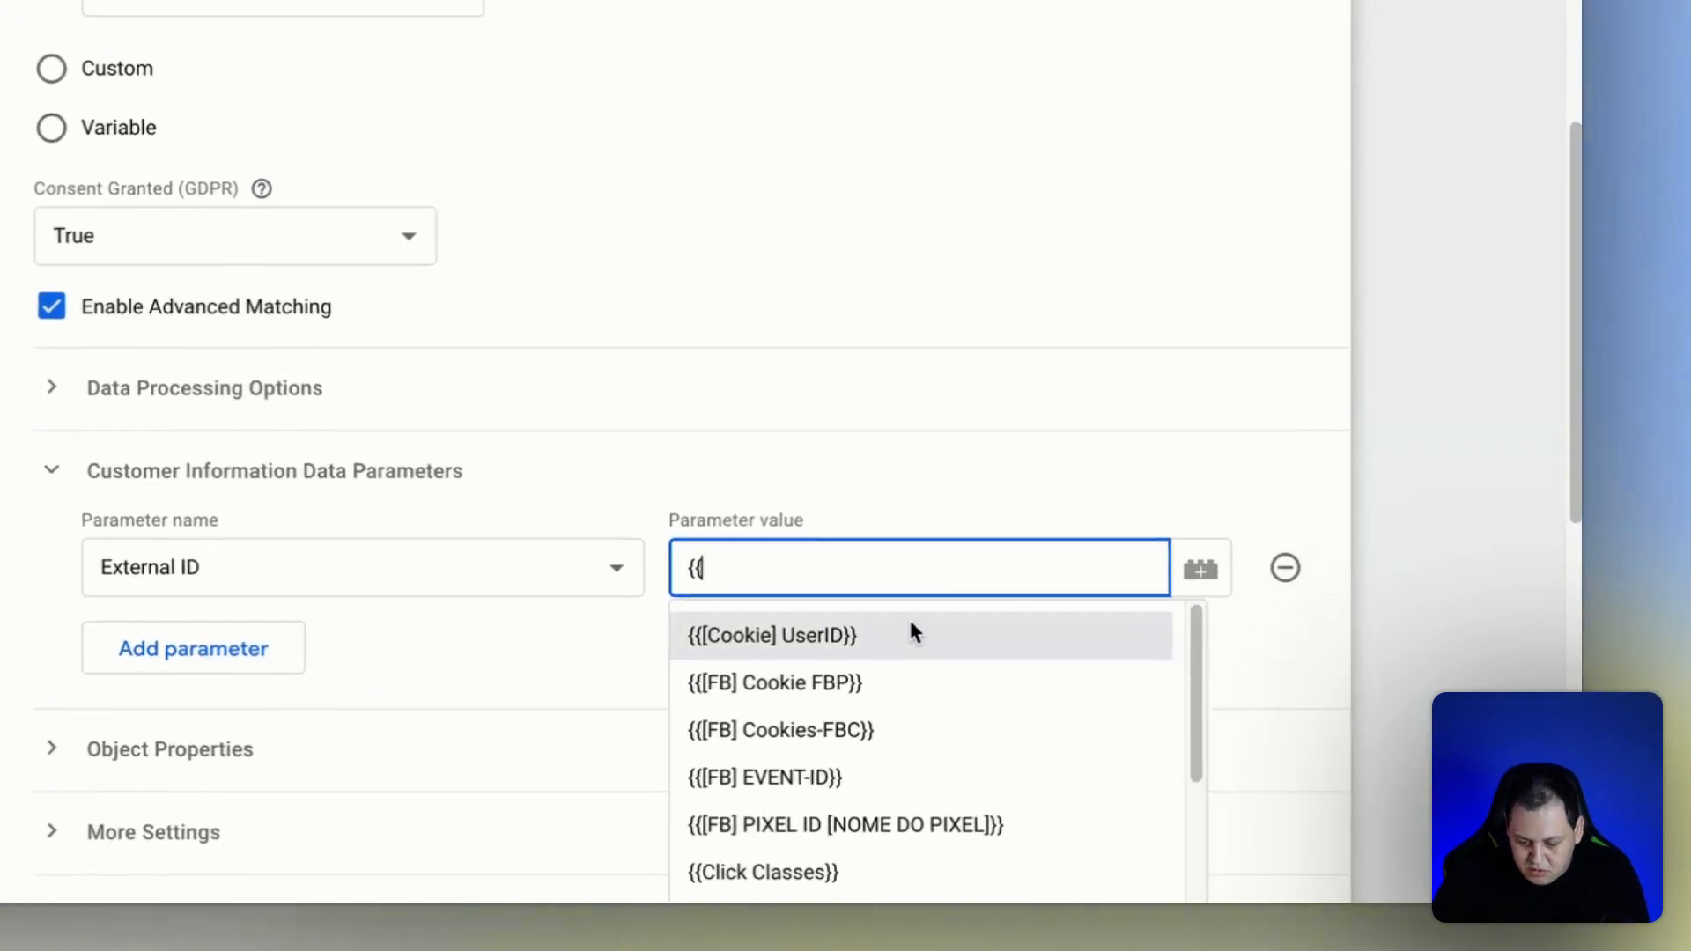
pyautogui.click(1128, 721)
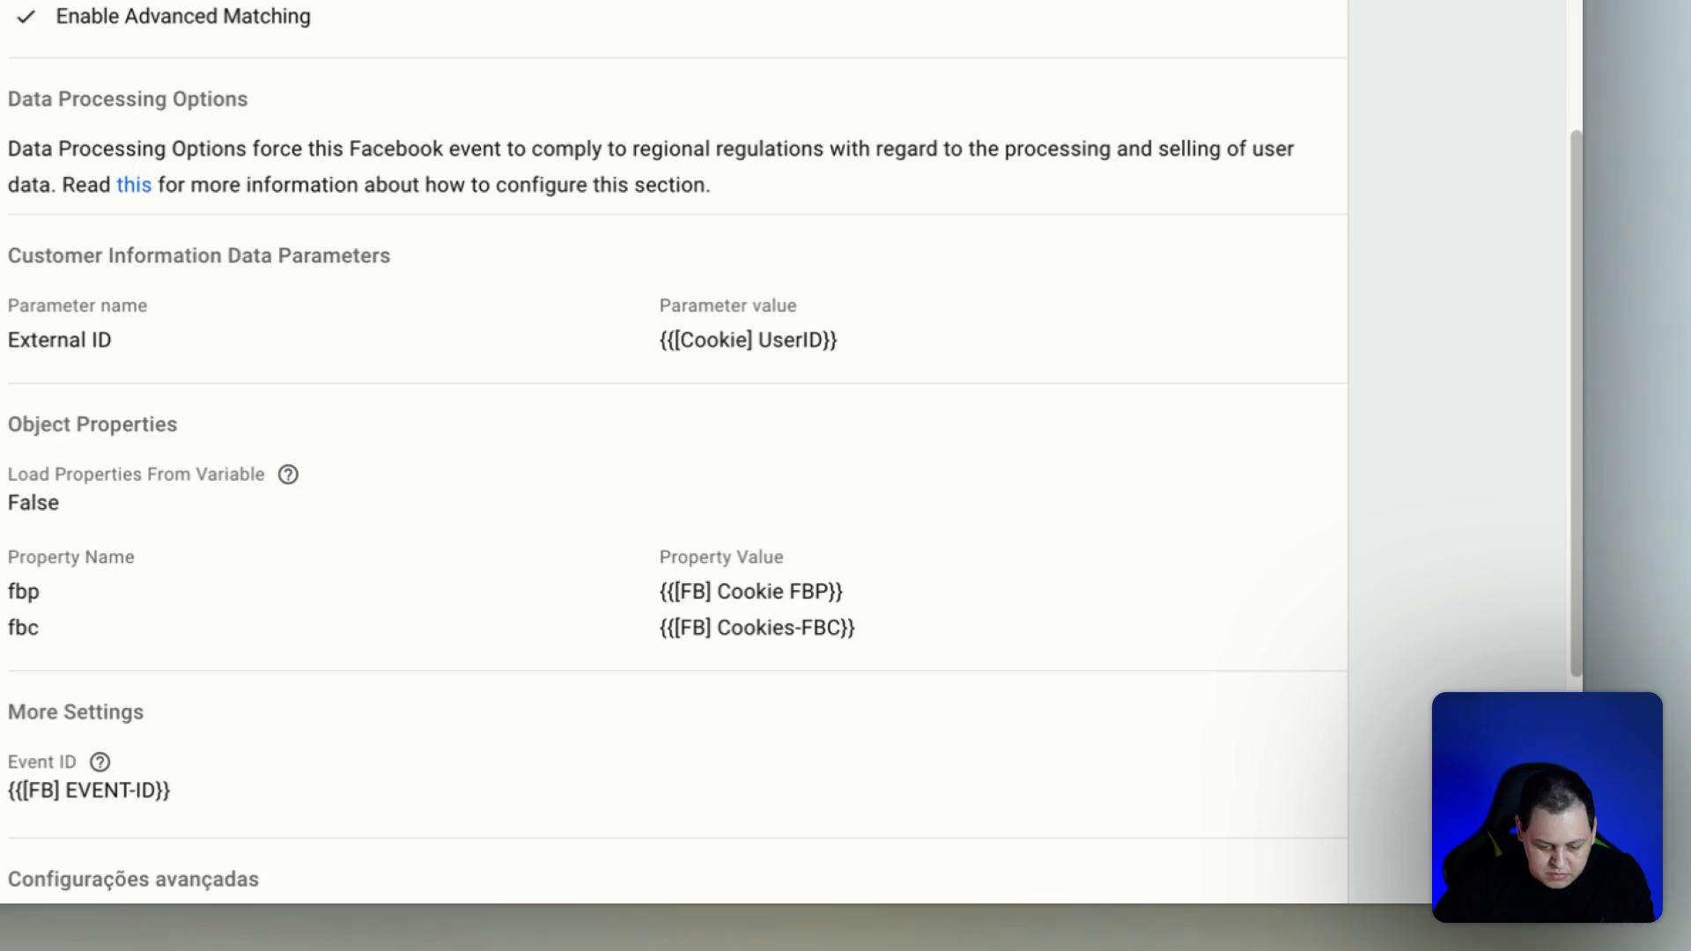
pyautogui.click(11, 263)
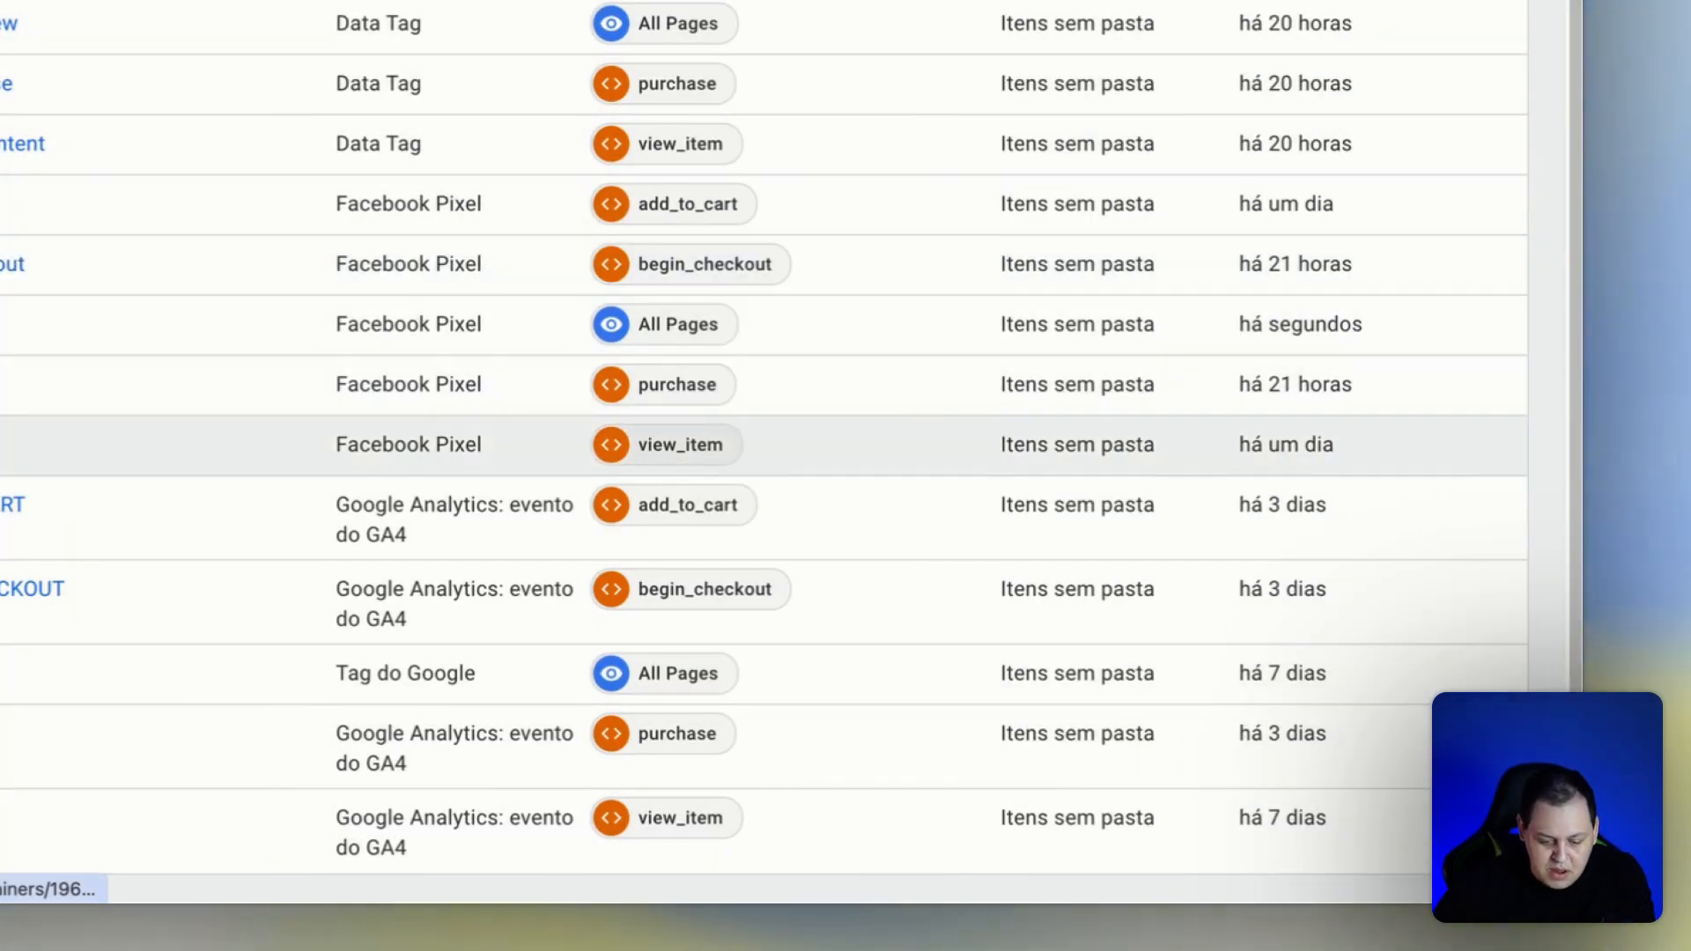
# Open the [FB] ViewContent tag's configuration for editing and turn on Enable Advanced Matching.
pyautogui.click(4, 445)
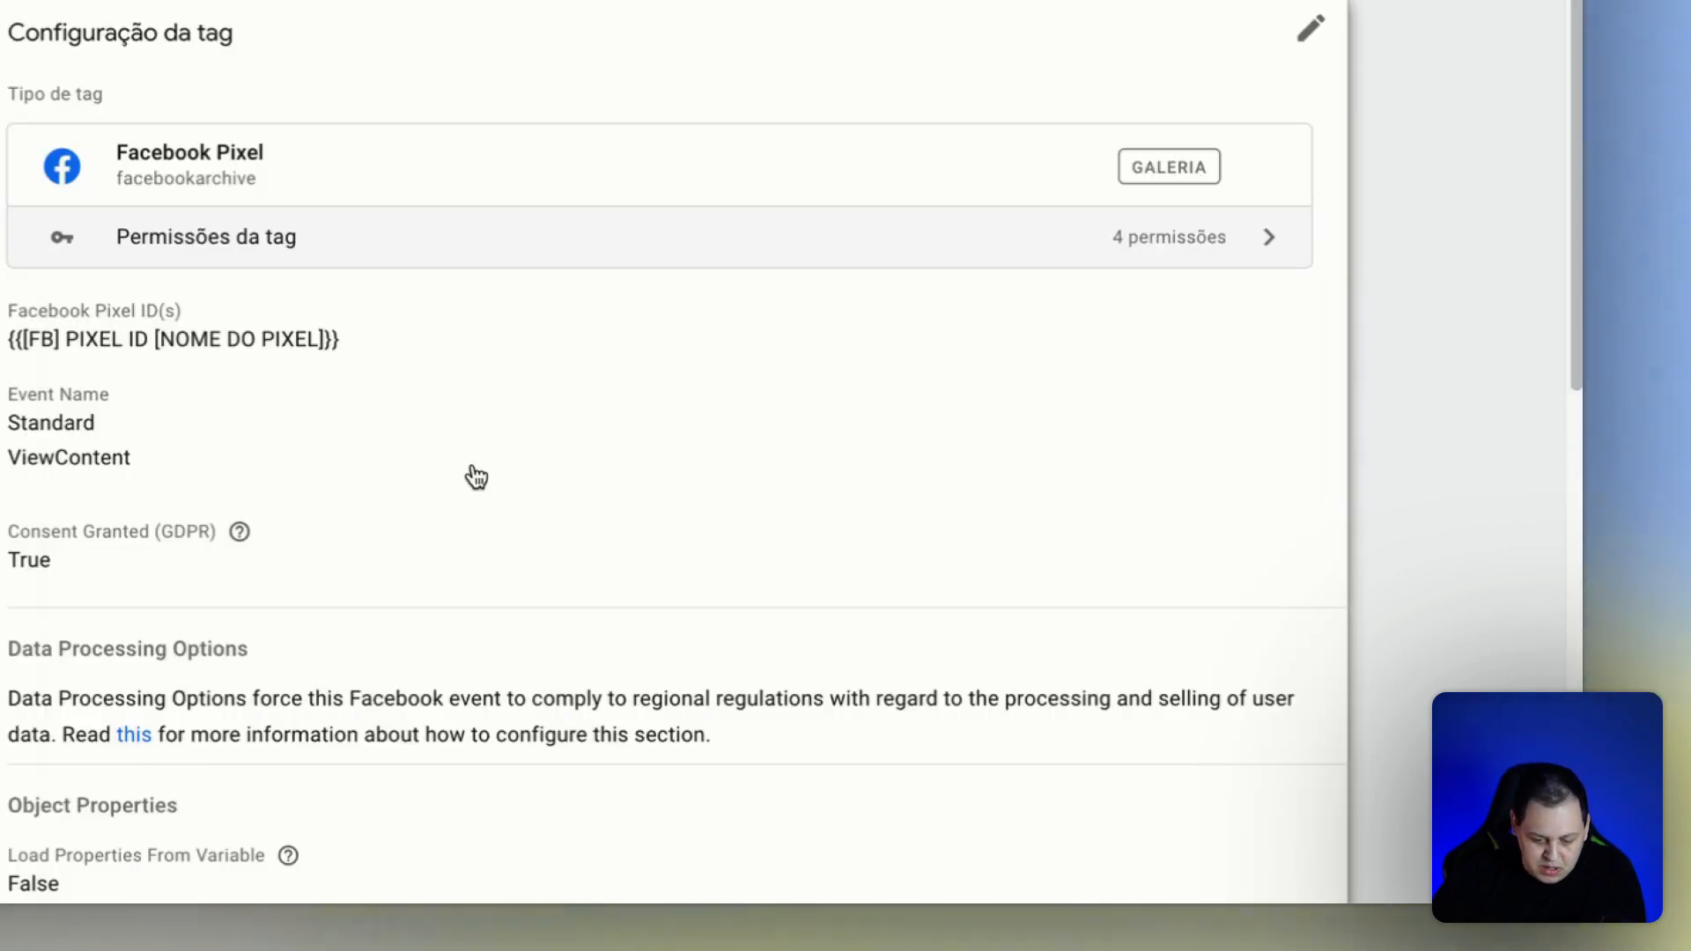
pyautogui.click(472, 474)
pyautogui.scroll(-3, 474, 476)
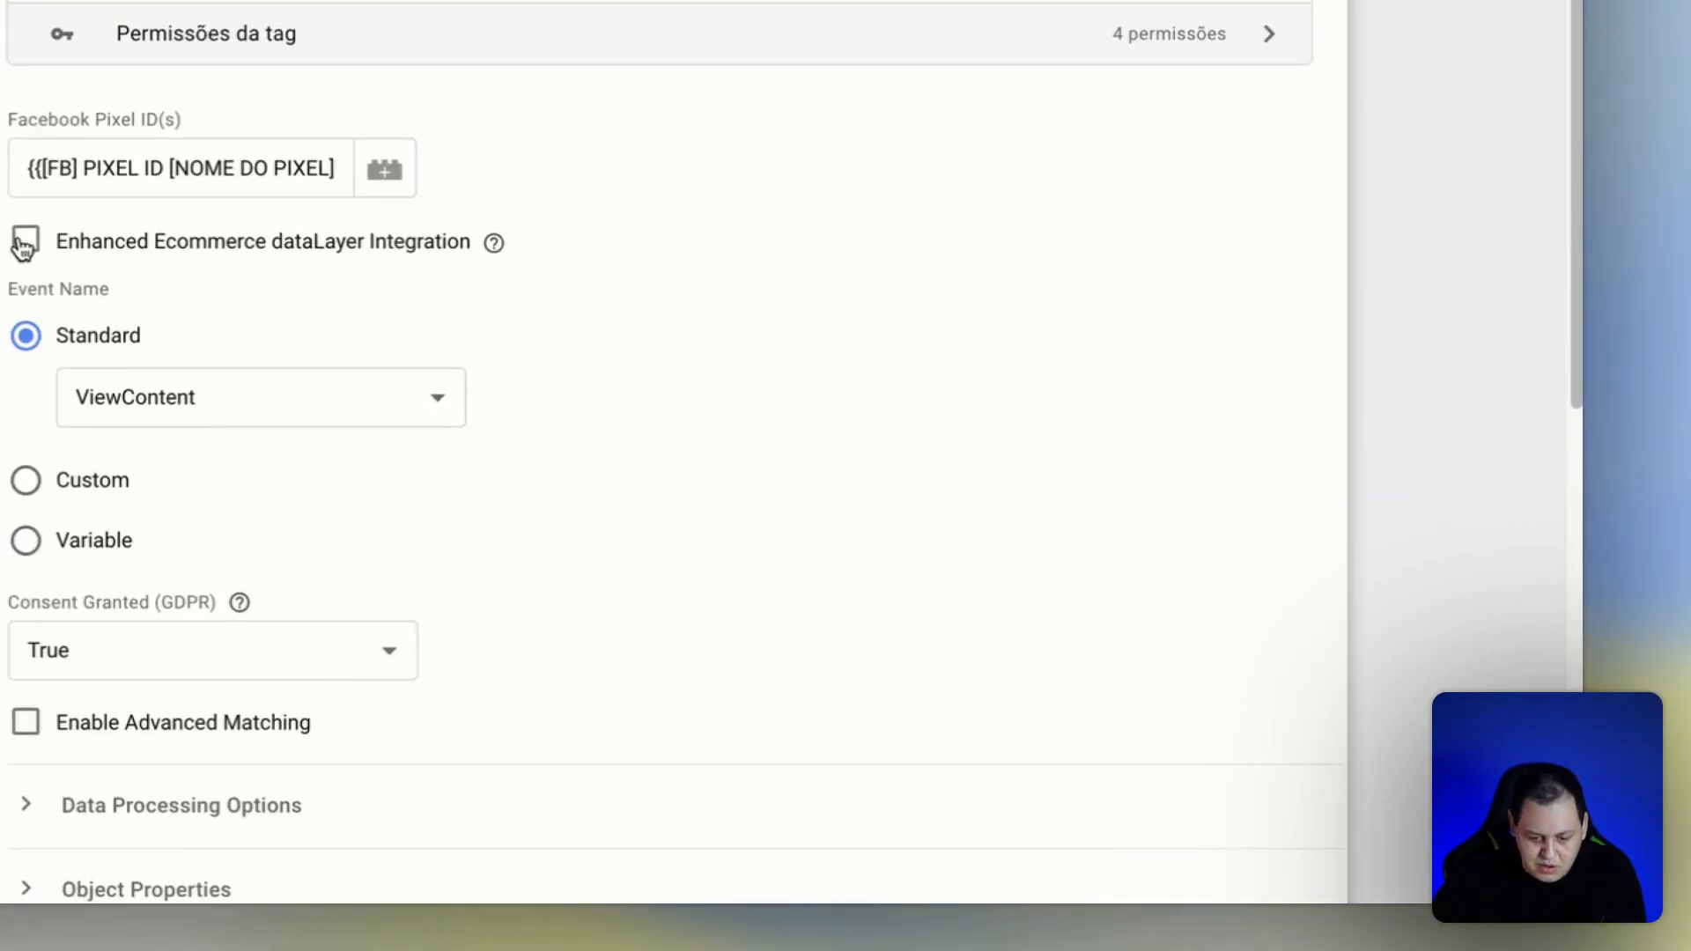
pyautogui.scroll(-3, 17, 480)
pyautogui.click(24, 351)
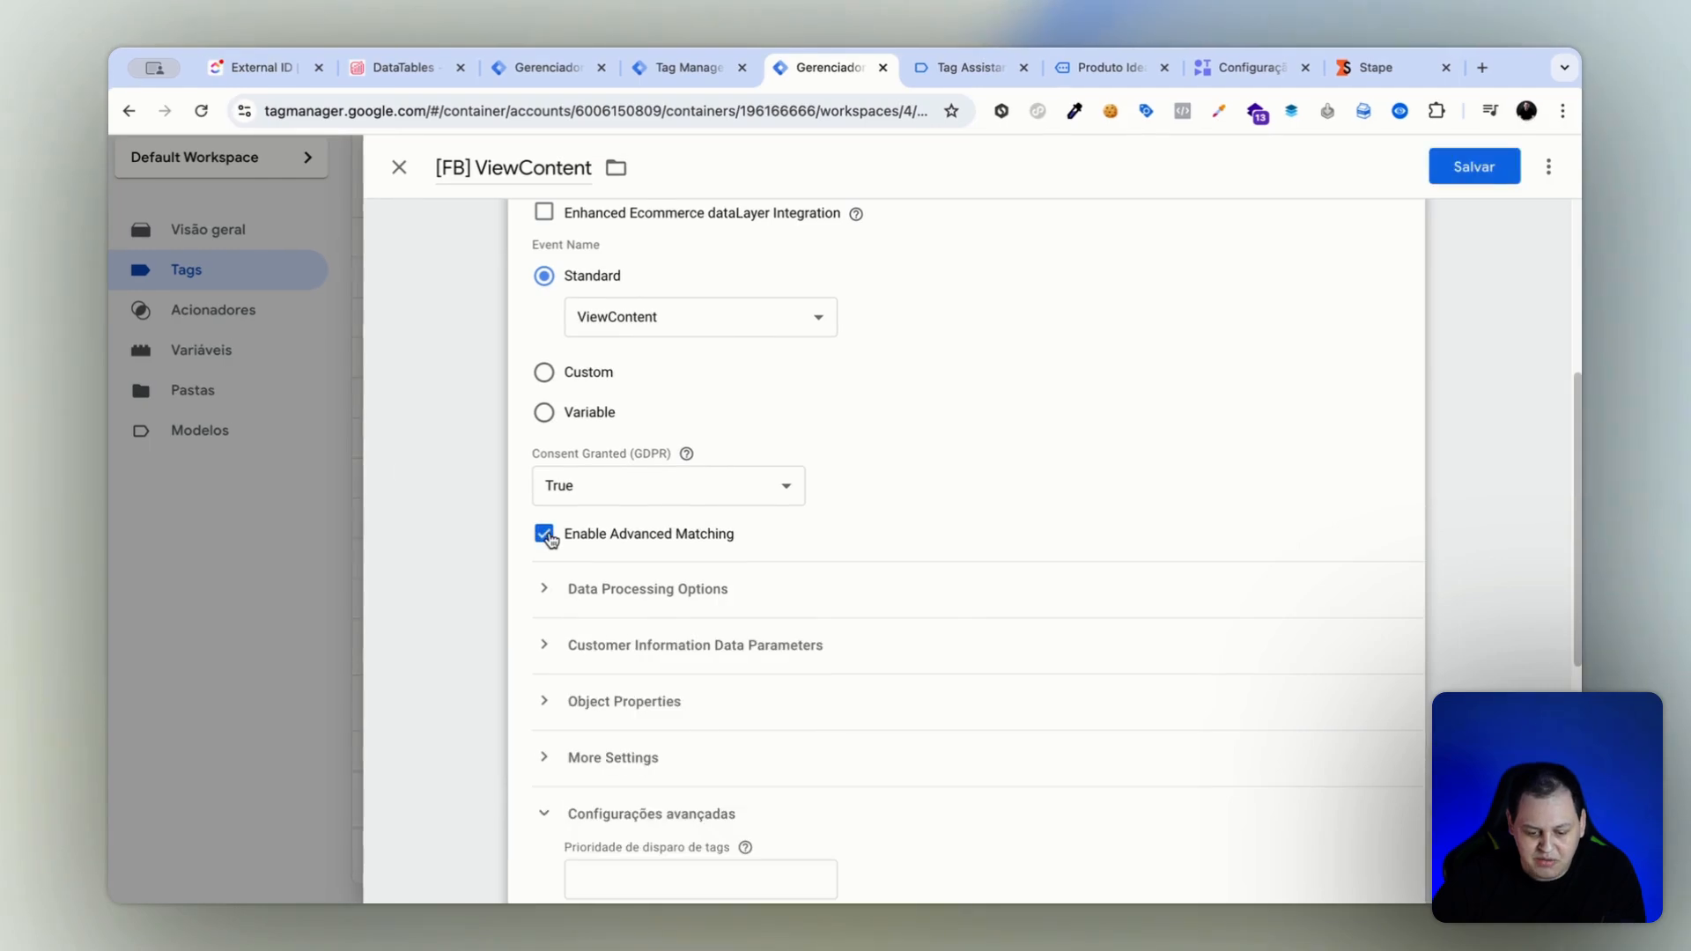
# Add an External ID customer information parameter with the value {{[Cookie] UserID}} to the ViewContent tag and save it.
pyautogui.click(558, 664)
pyautogui.click(667, 715)
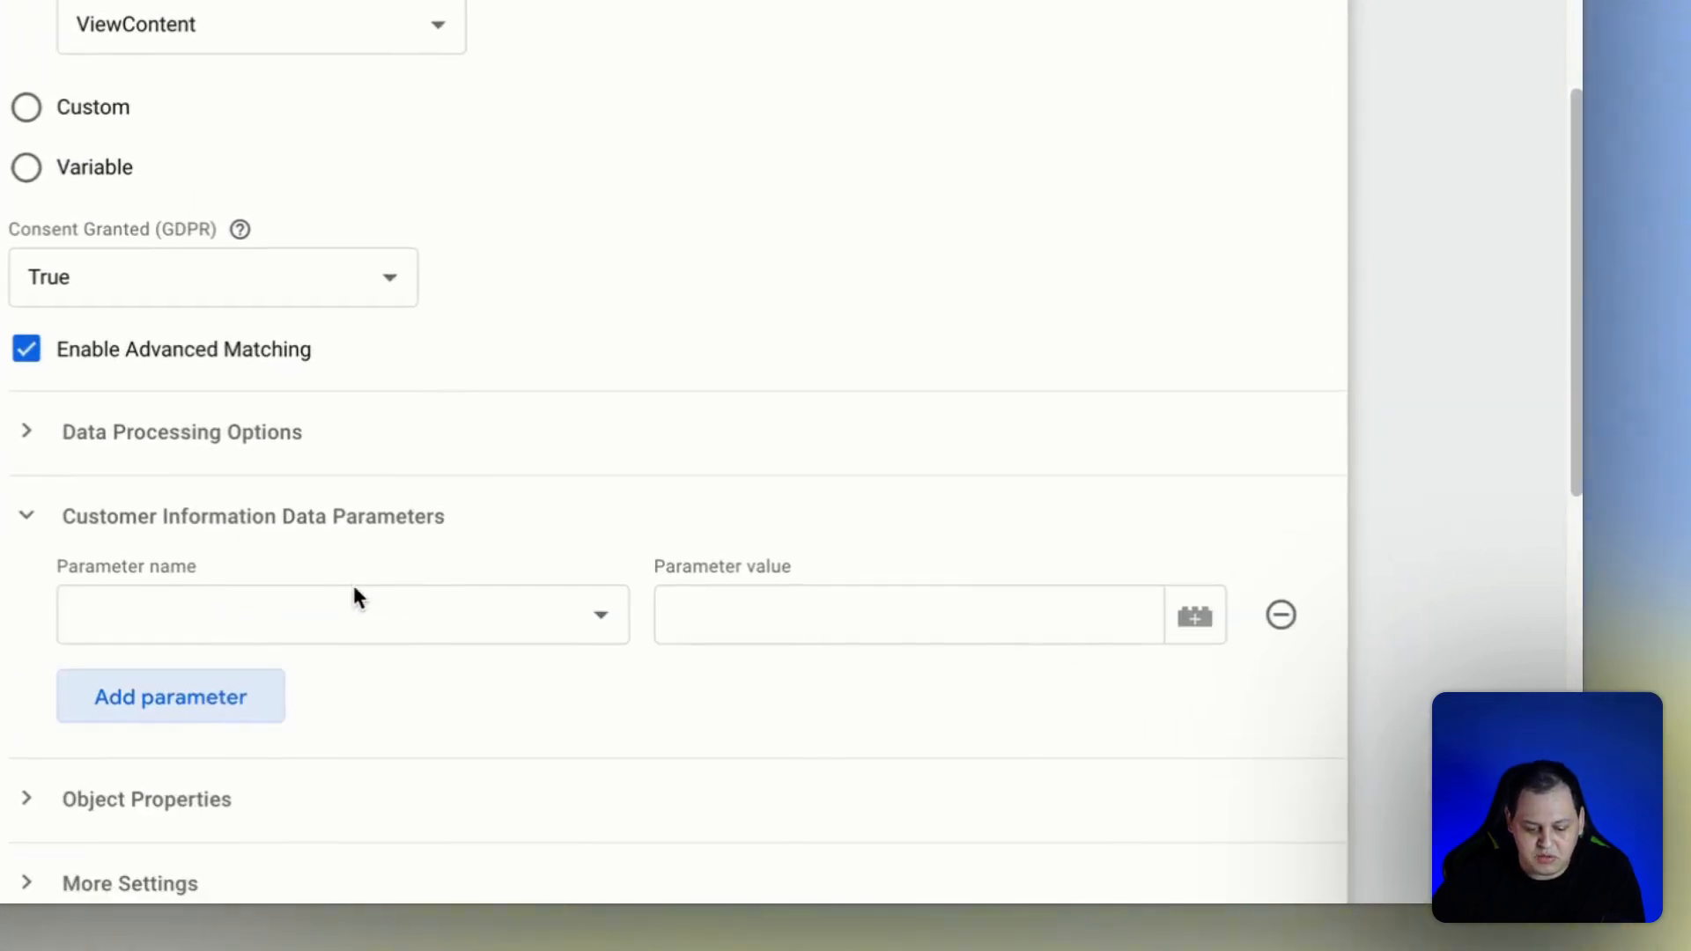
pyautogui.click(746, 712)
pyautogui.scroll(-2, 283, 716)
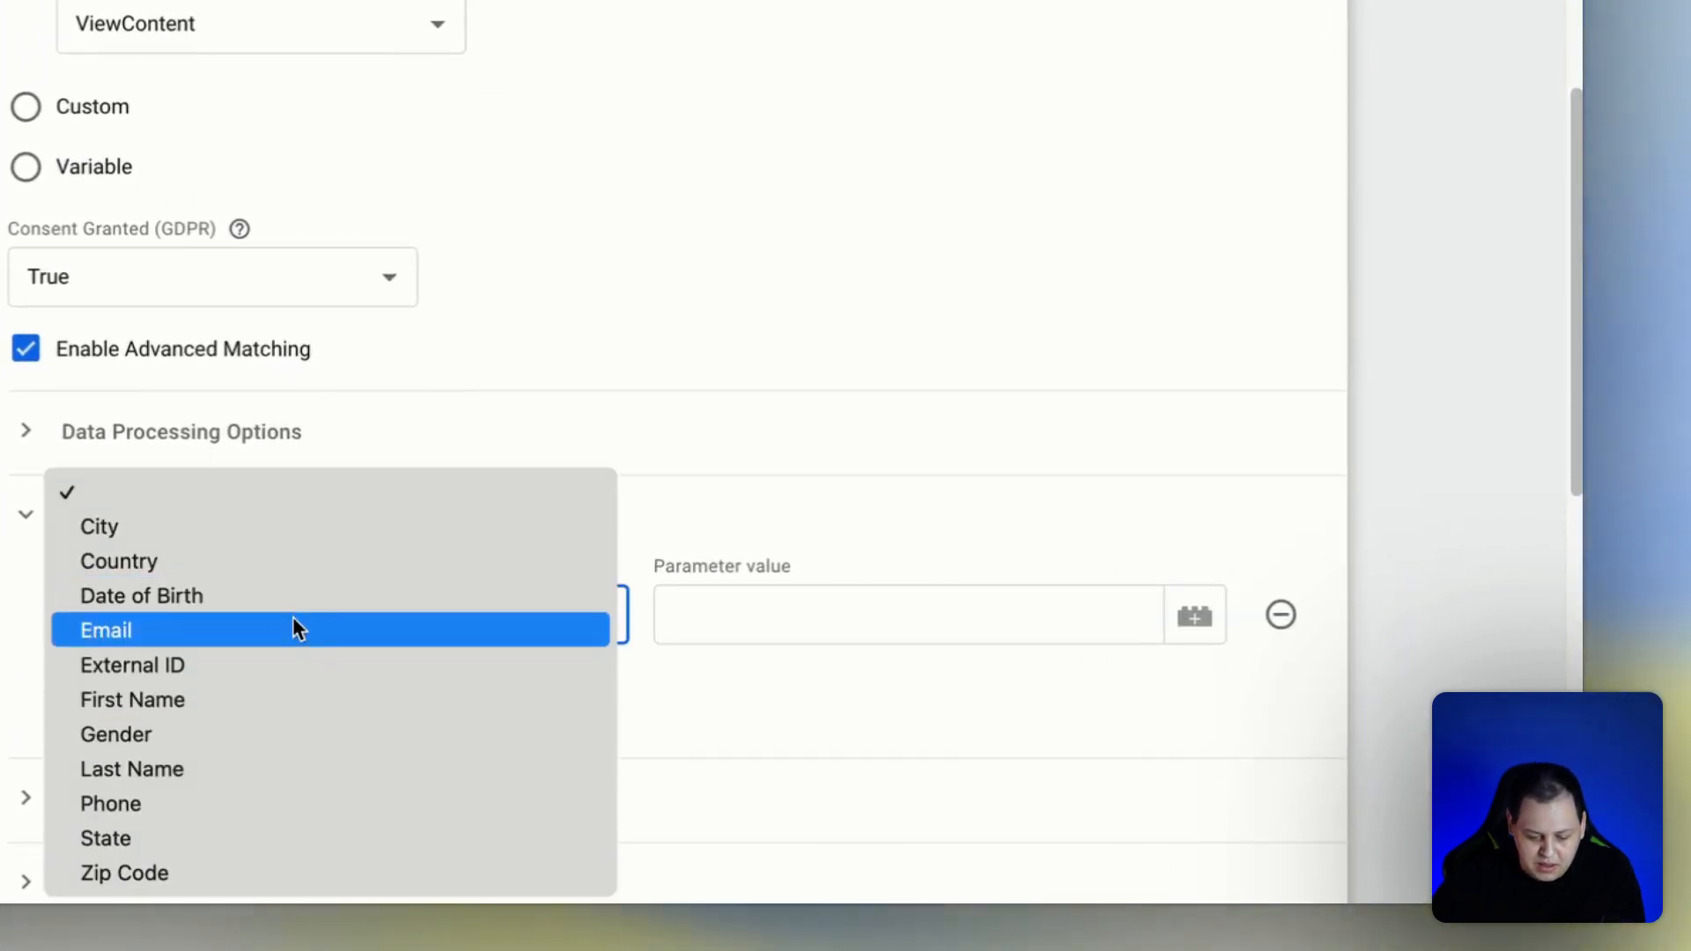
pyautogui.click(284, 668)
pyautogui.click(842, 611)
pyautogui.write('{')
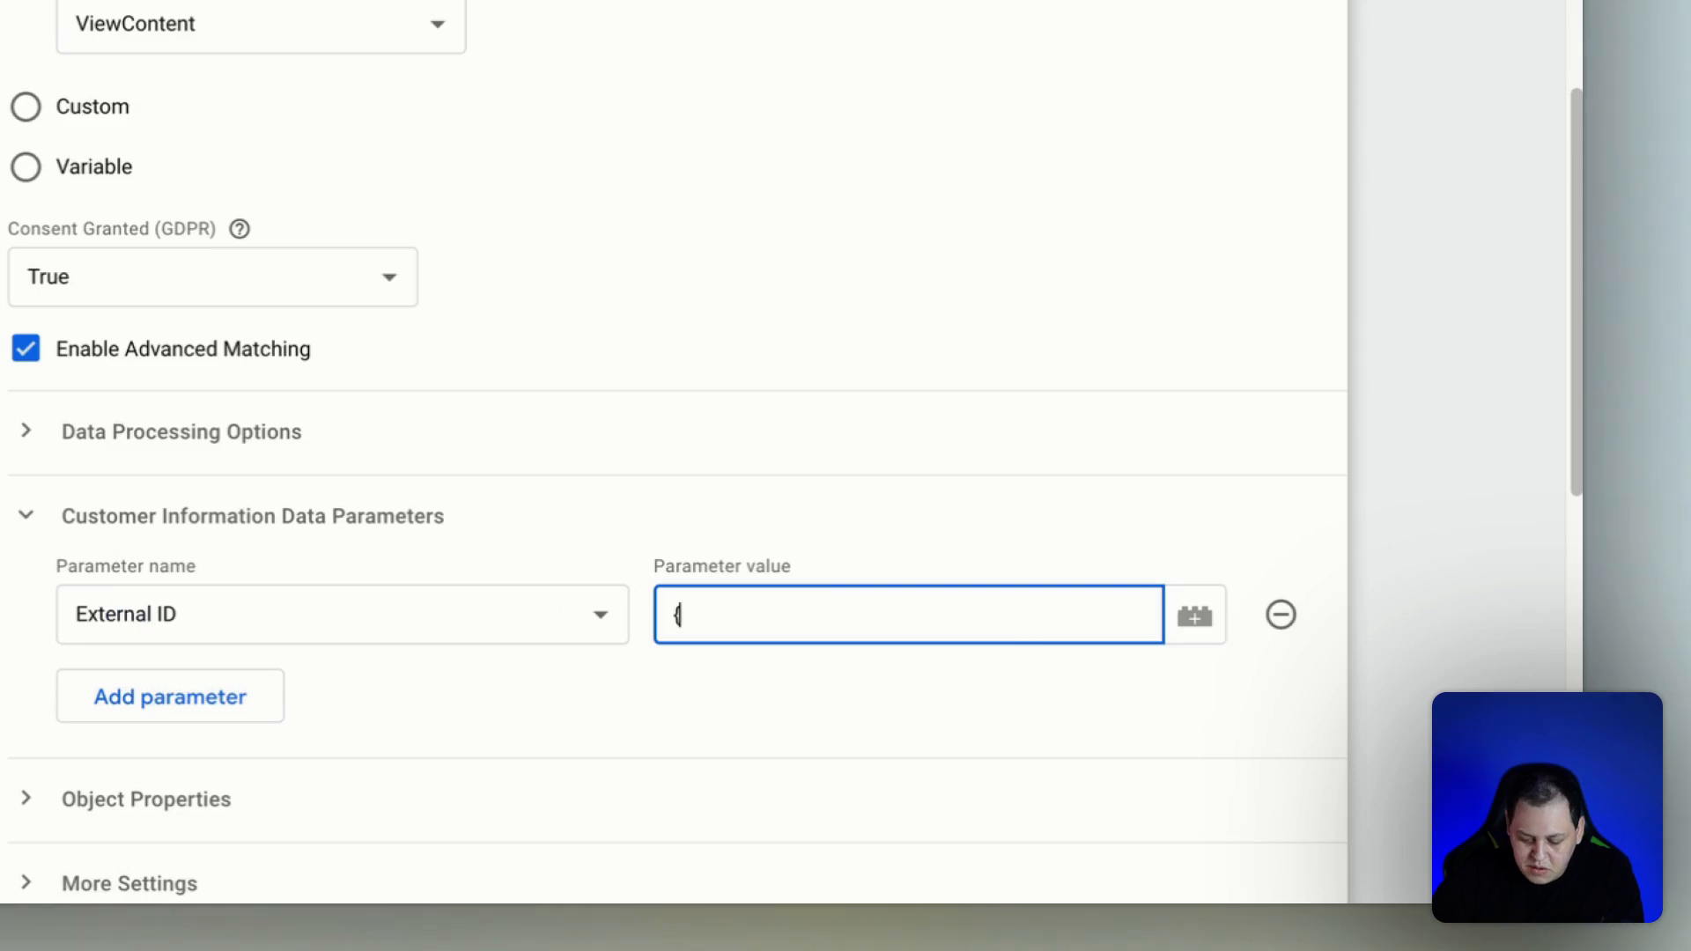
pyautogui.write('{')
pyautogui.click(904, 684)
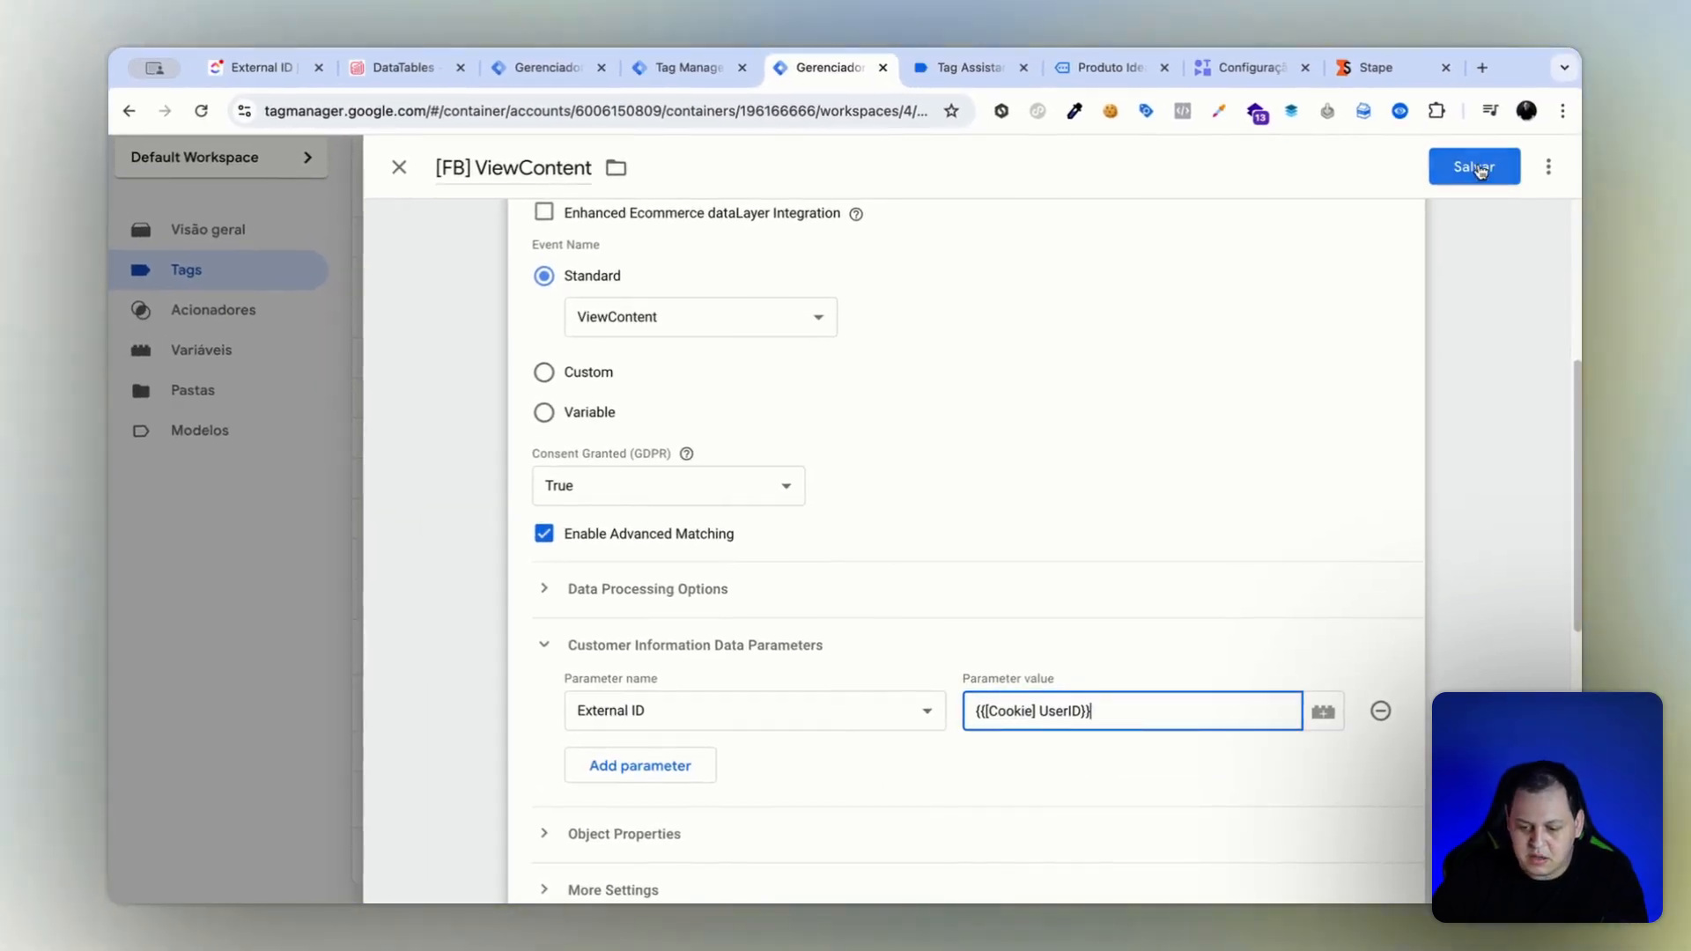
pyautogui.click(1477, 167)
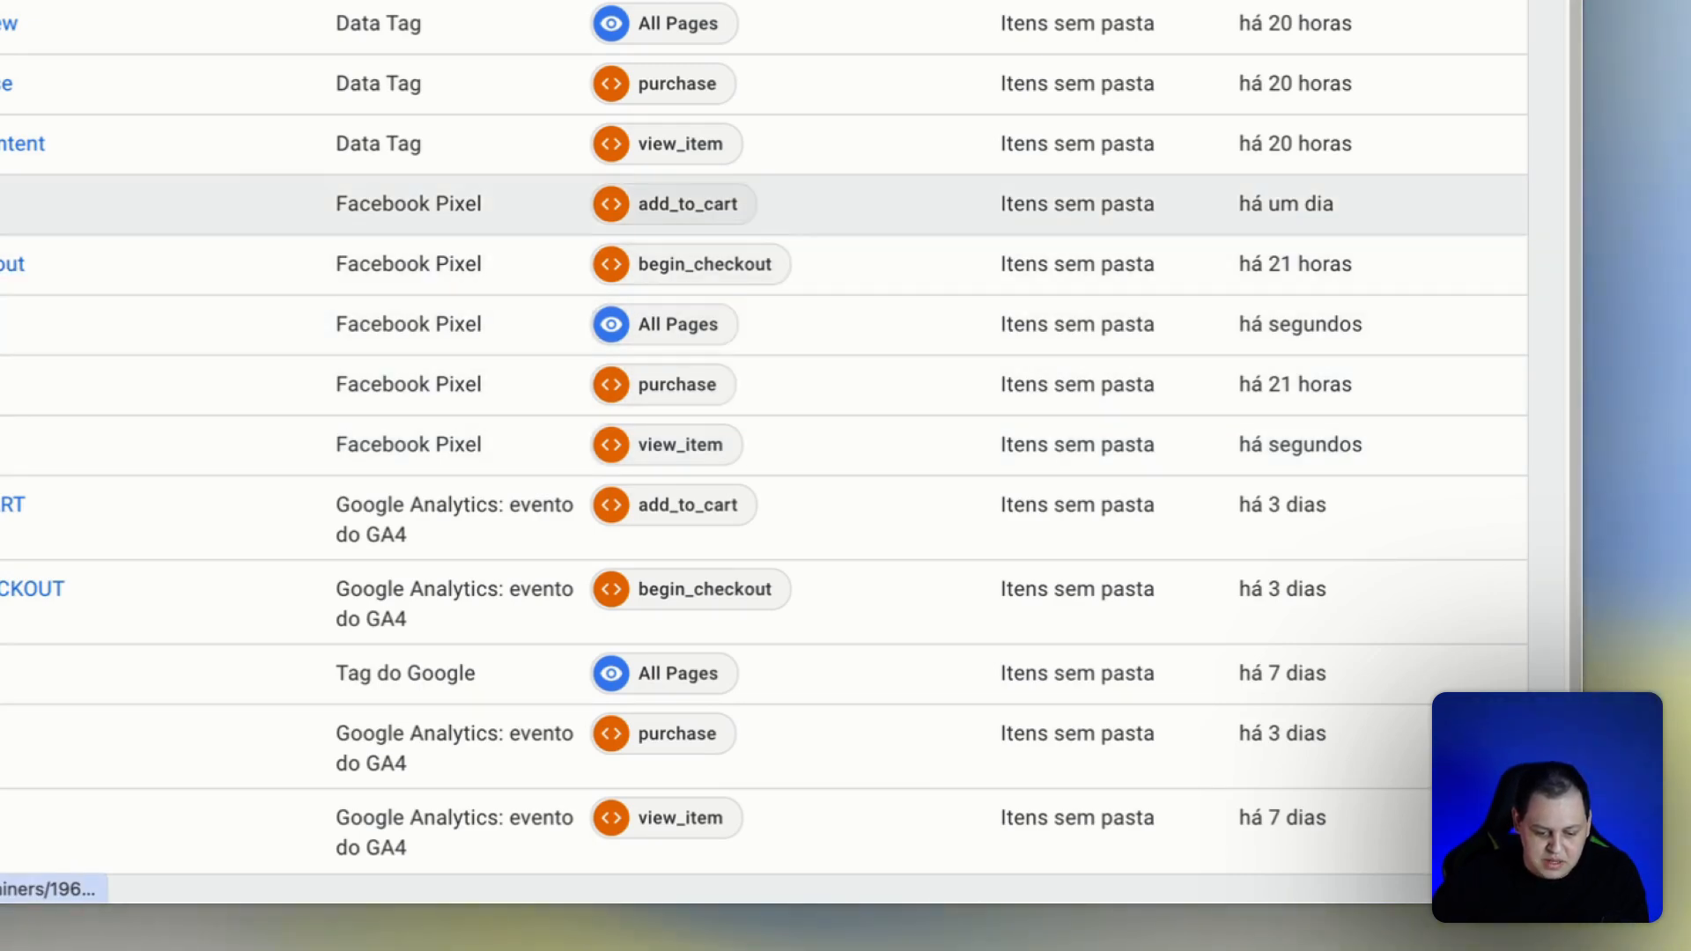
# In the [FB] AddToCart tag, enable Advanced Matching, add an External ID customer information parameter with the value {{[Cookie] UserID}}, and save the tag.
pyautogui.click(37, 230)
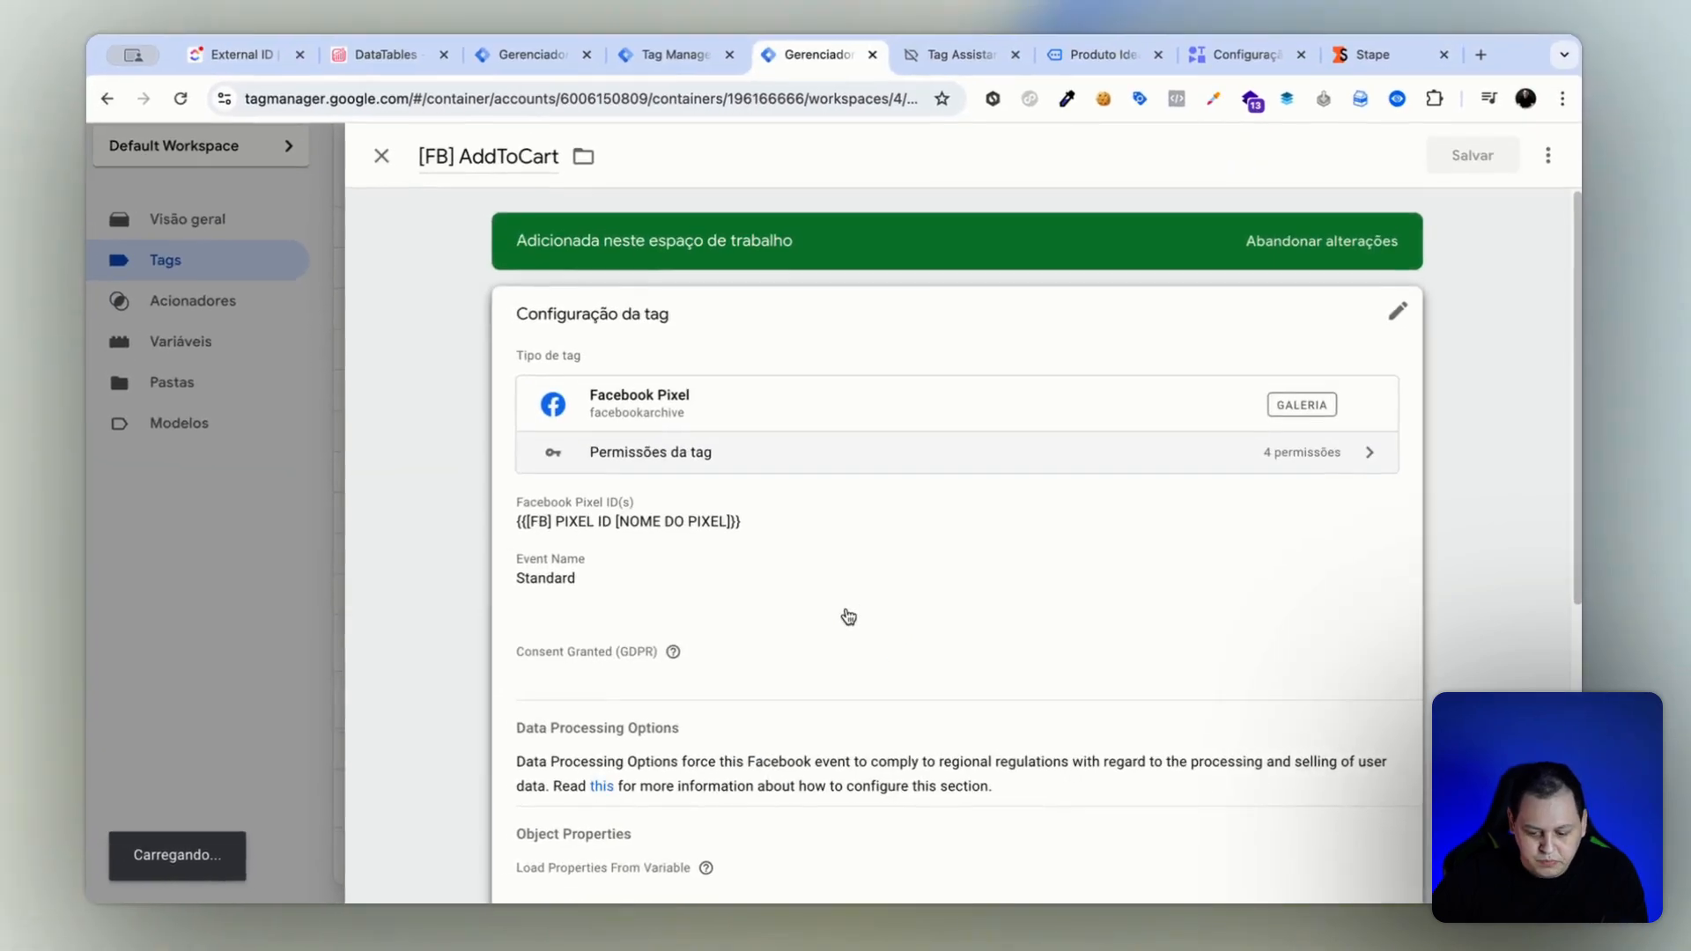
pyautogui.click(932, 597)
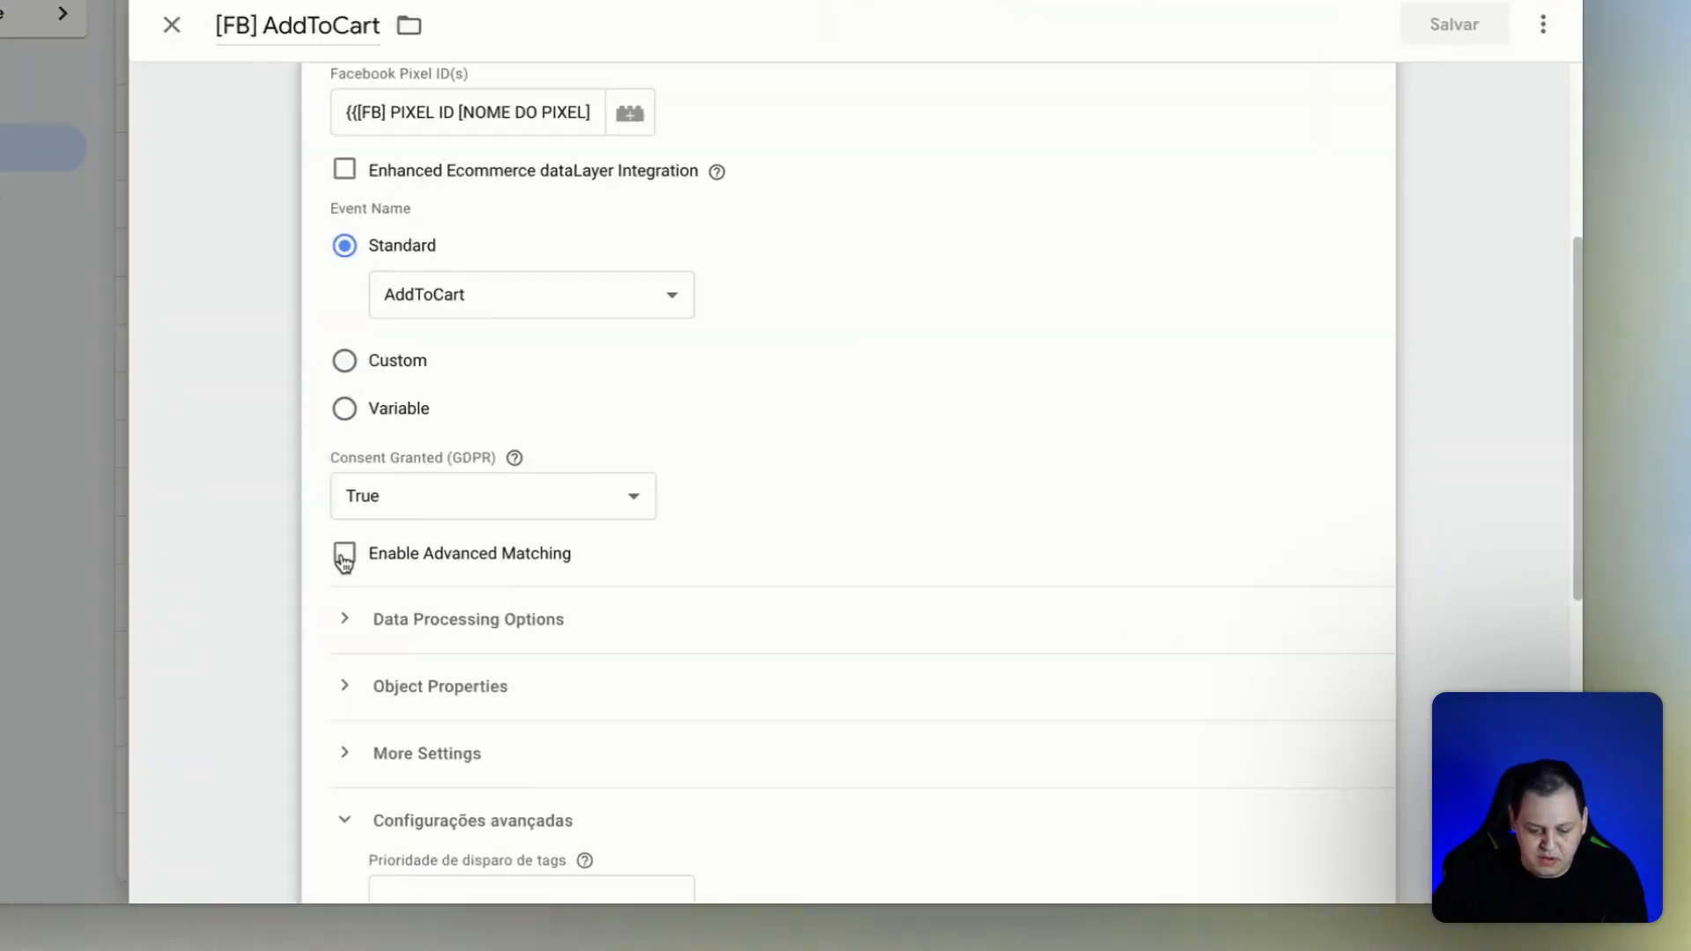
pyautogui.click(543, 609)
pyautogui.click(539, 720)
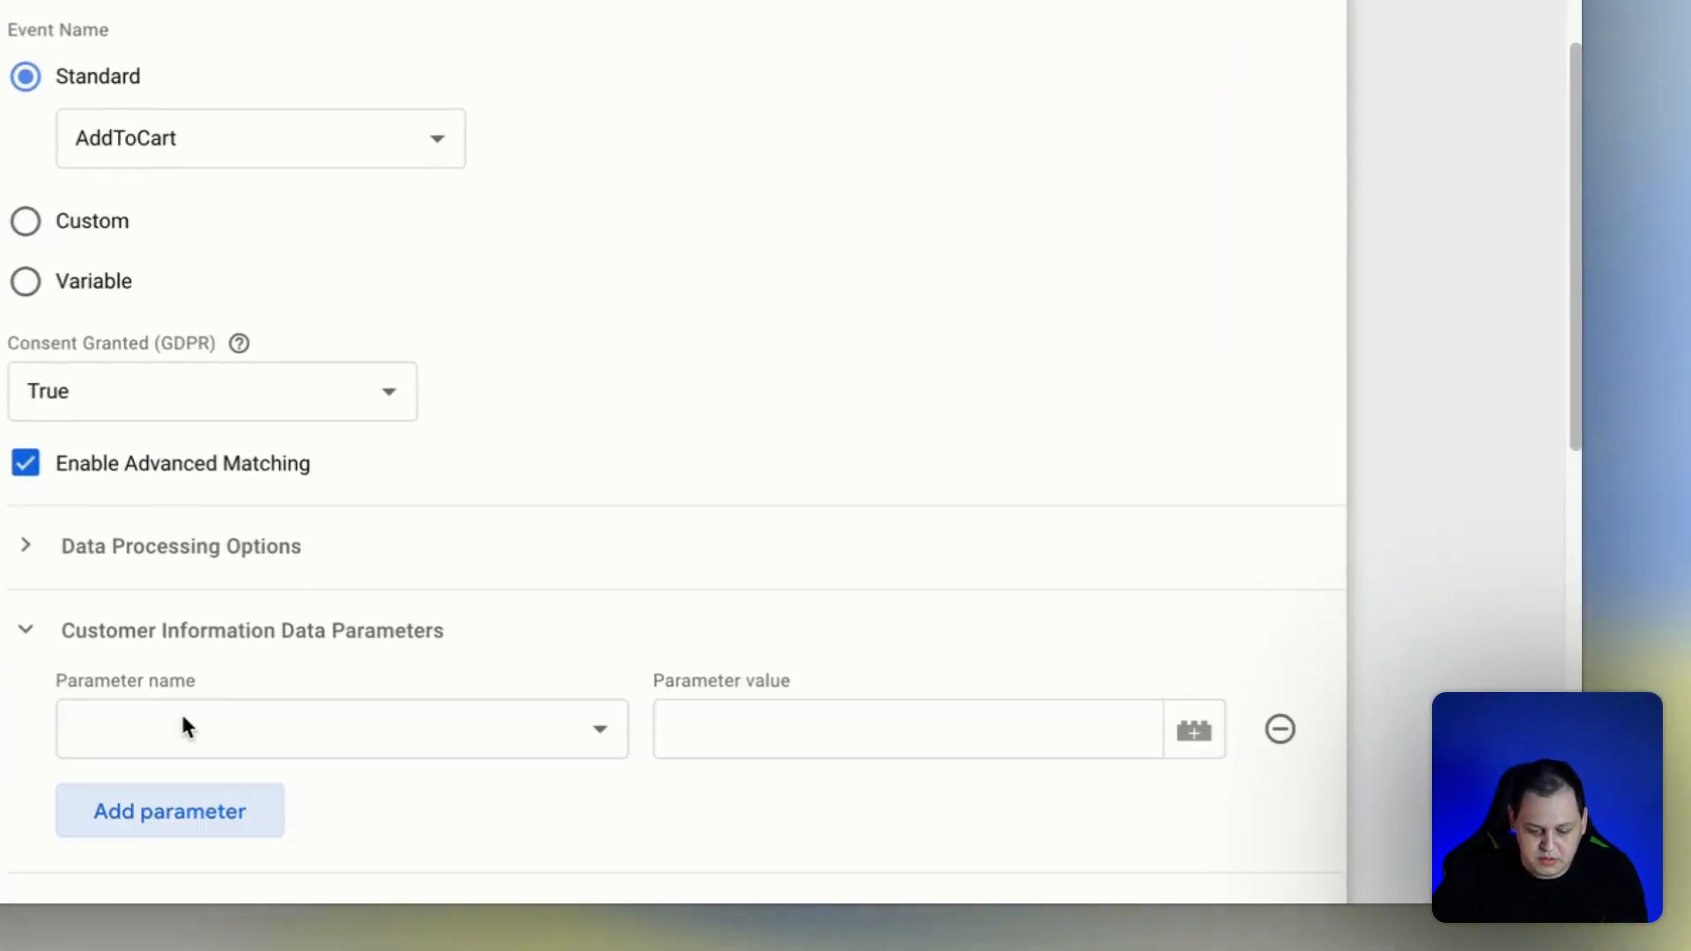
pyautogui.click(183, 724)
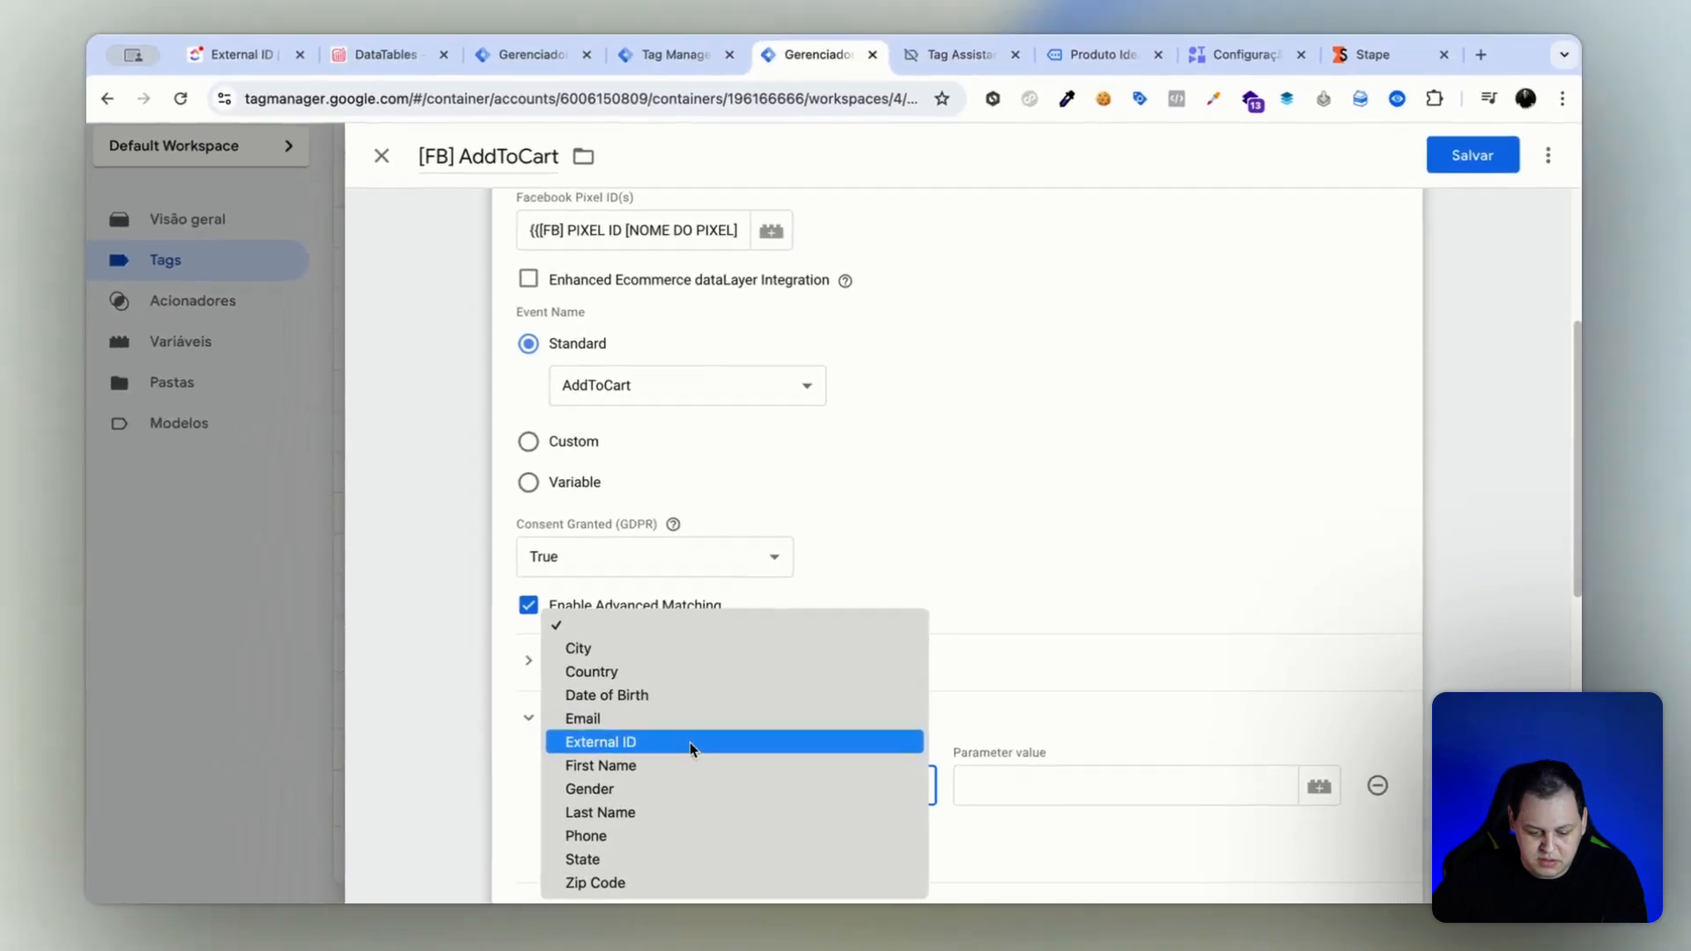
pyautogui.click(690, 743)
pyautogui.click(993, 800)
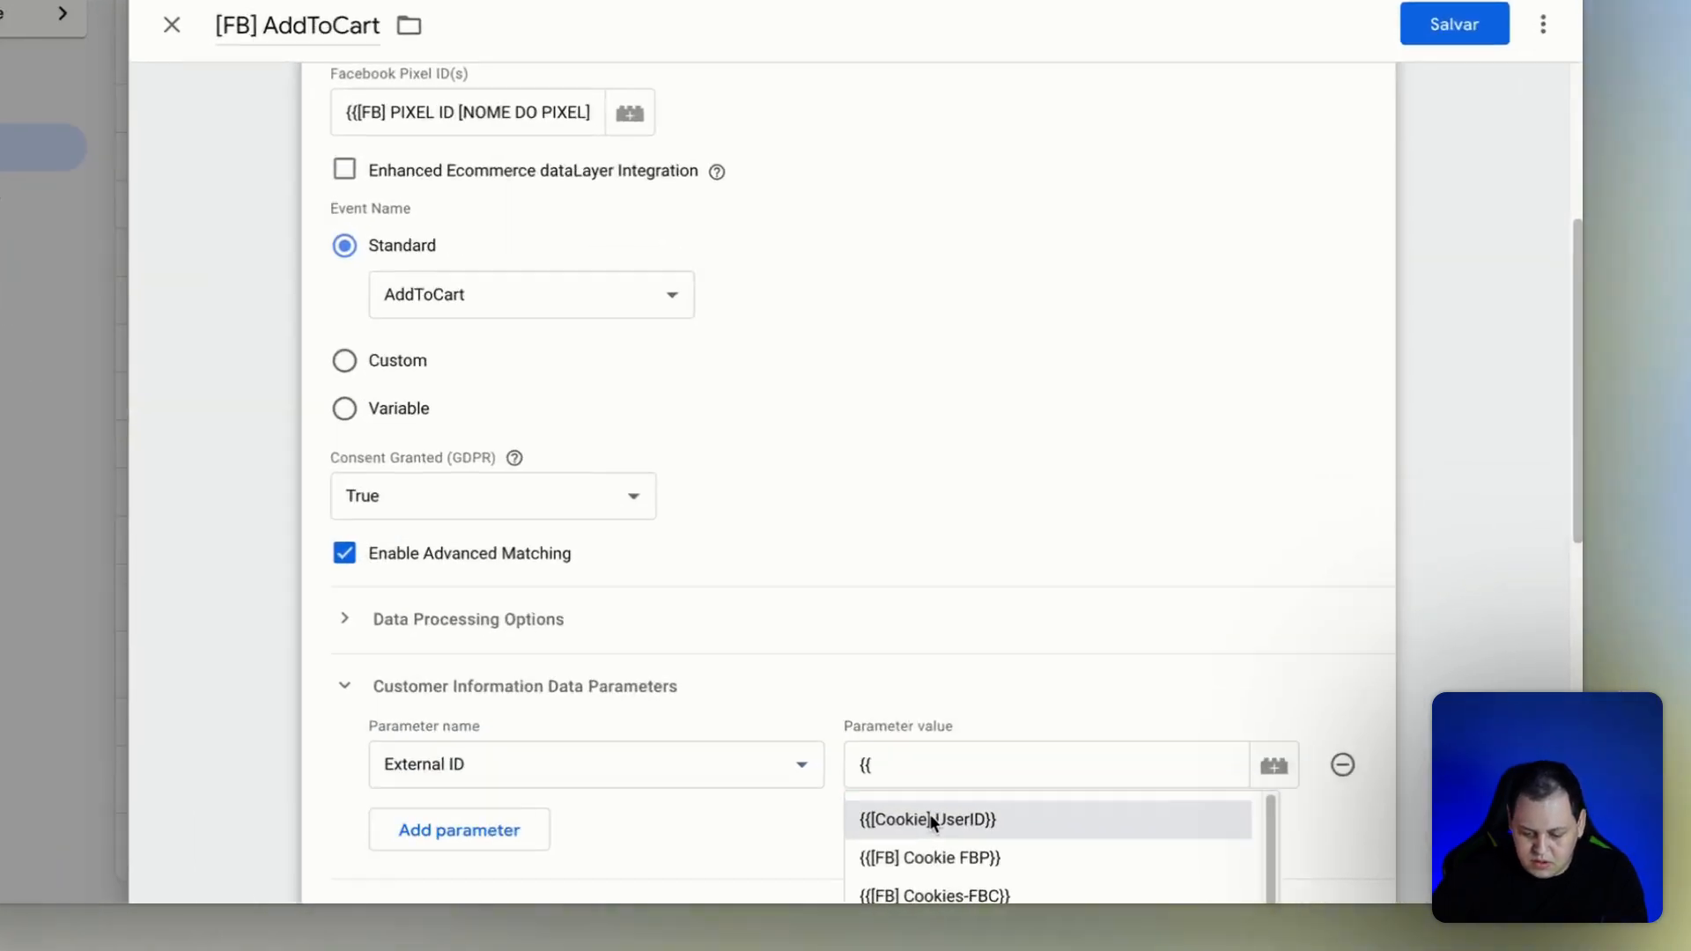
pyautogui.click(1036, 835)
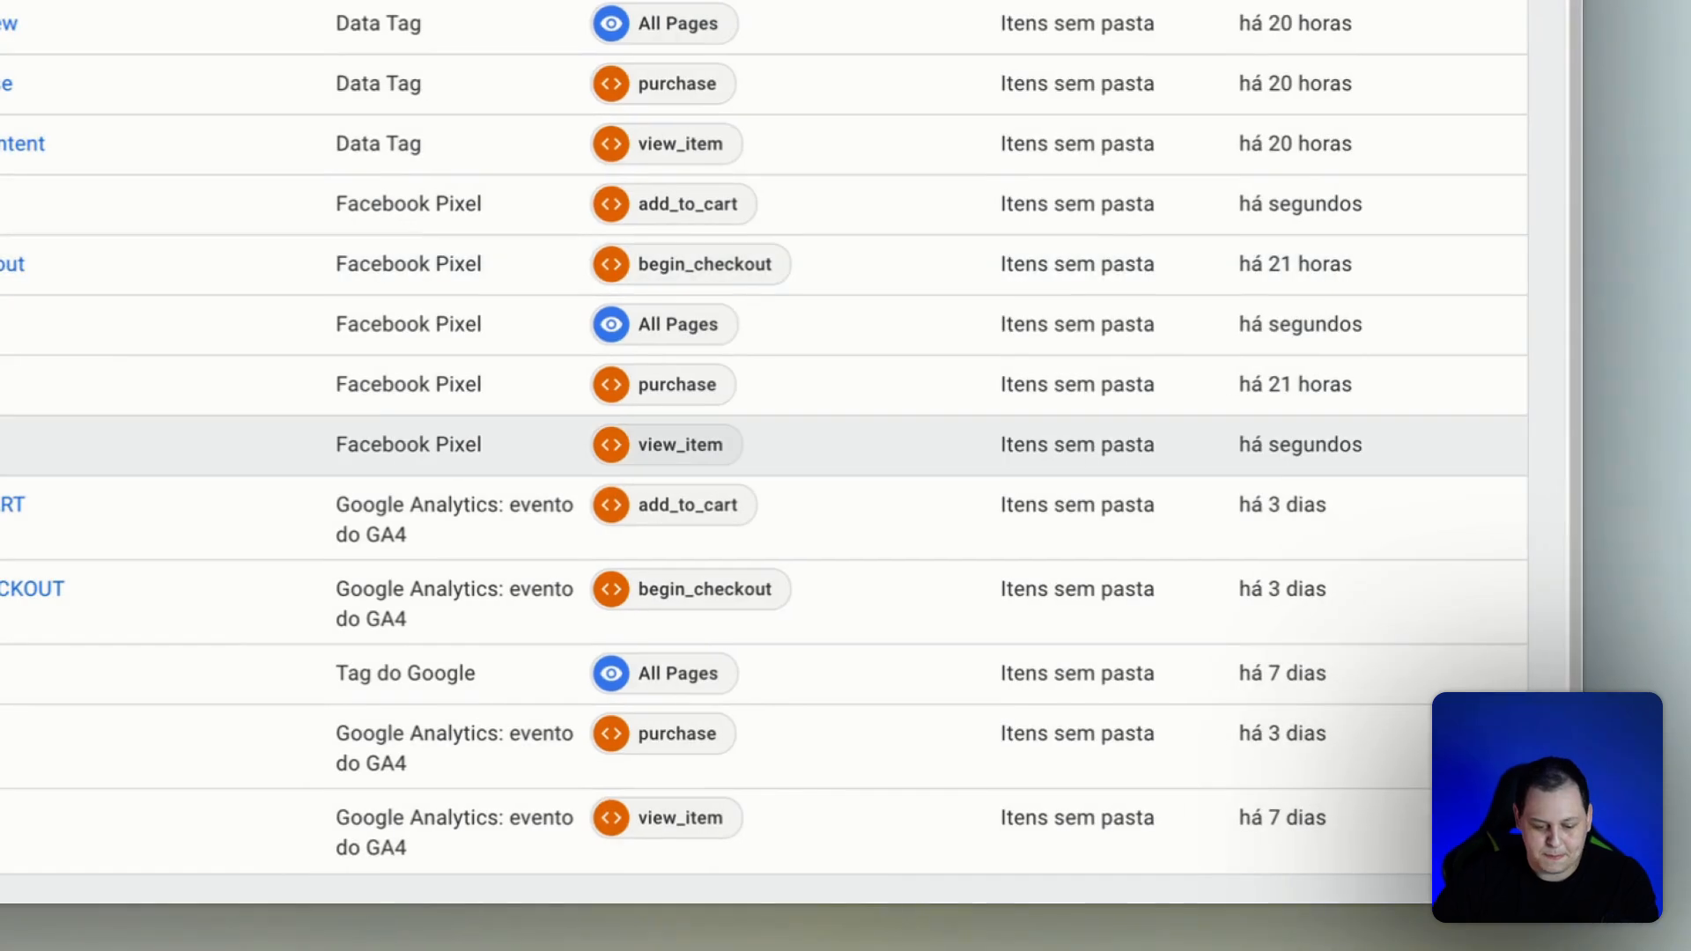
# Open the [FB] InitiateCheckout tag's configuration for editing and turn on Enable Advanced Matching.
pyautogui.click(12, 265)
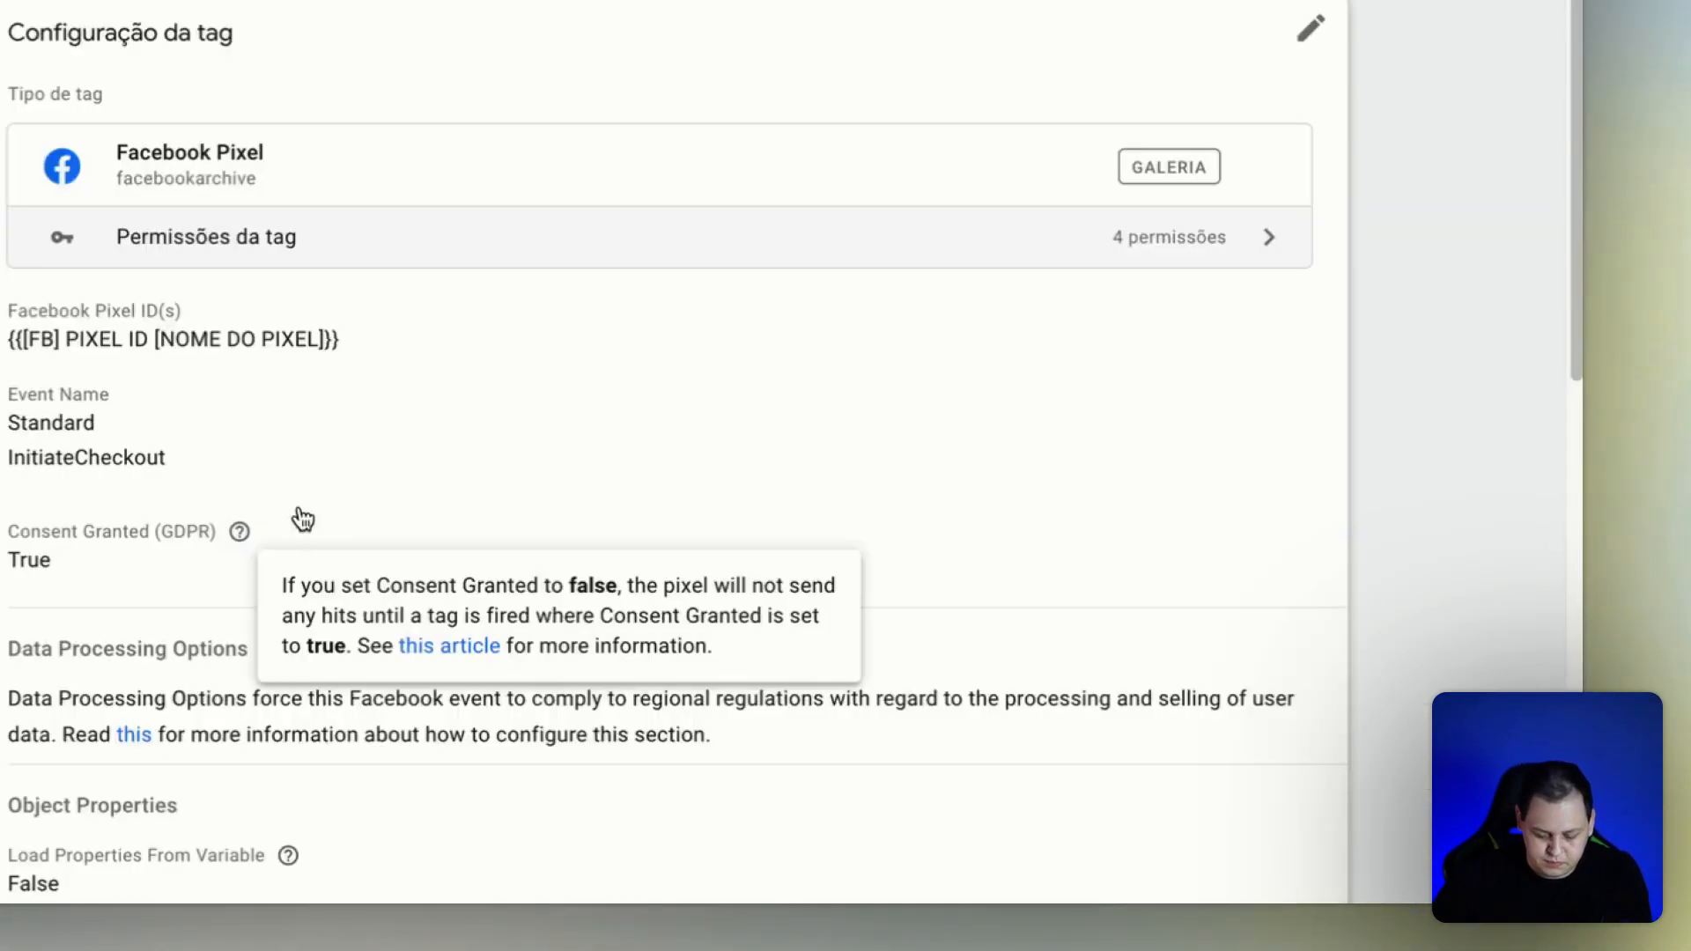
pyautogui.scroll(-12, 458, 542)
pyautogui.click(463, 539)
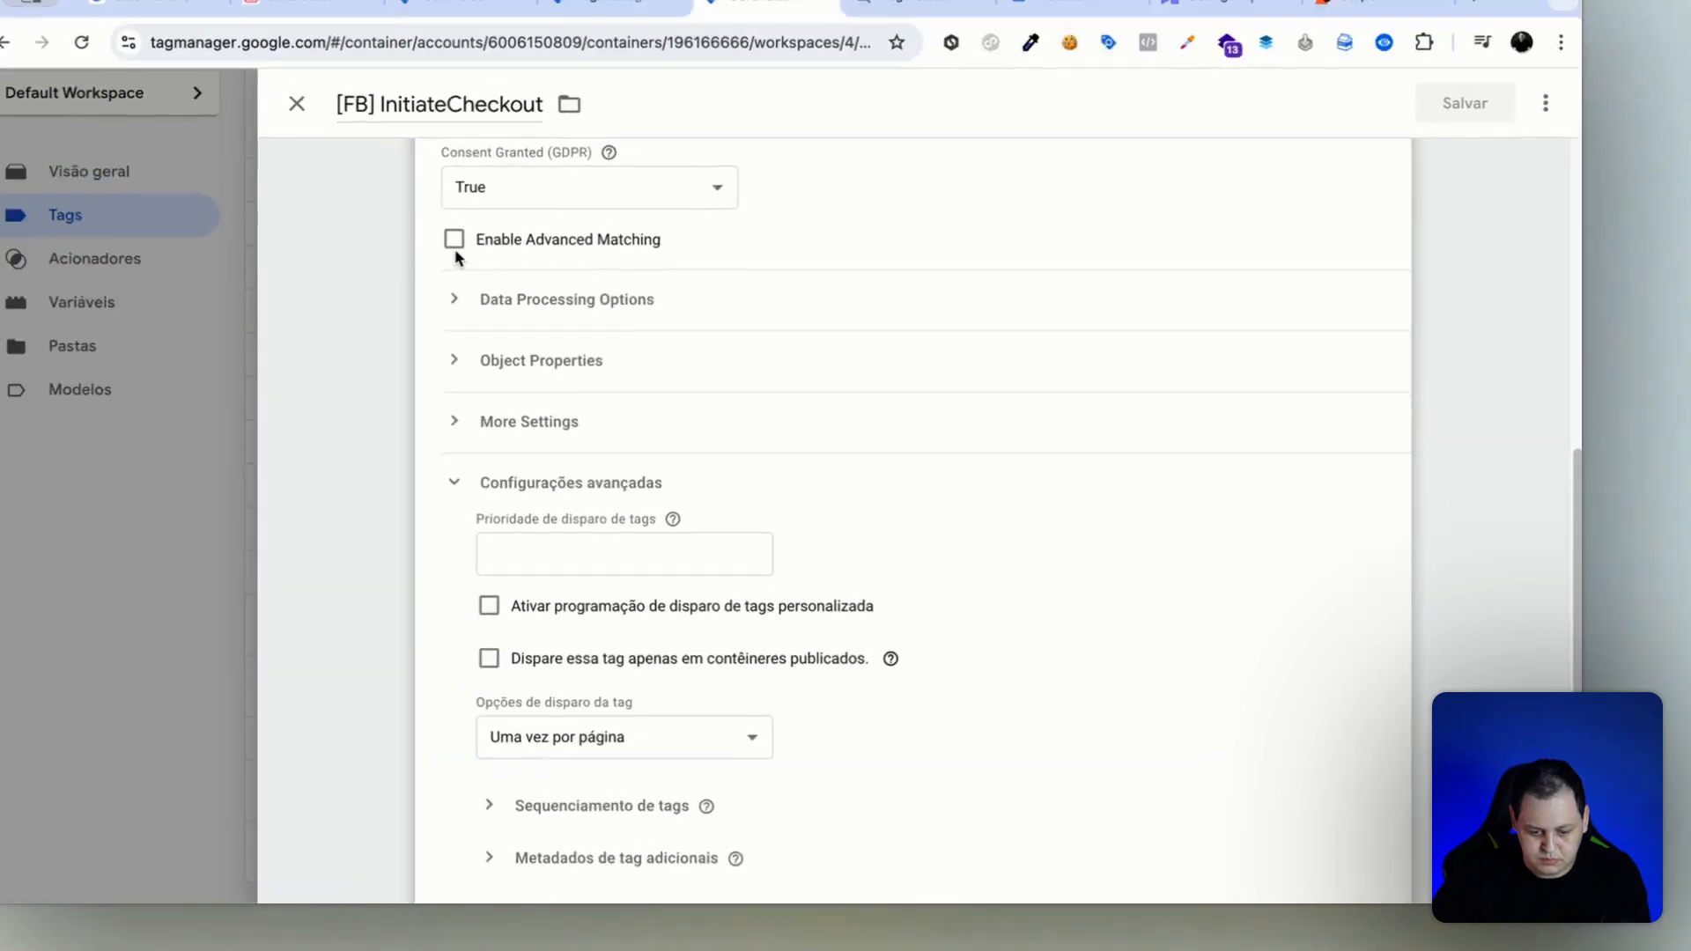
pyautogui.click(457, 239)
# Add an External ID customer information parameter with the value {{[Cookie] UserID}} to the InitiateCheckout tag and save it.
pyautogui.click(543, 403)
pyautogui.click(662, 484)
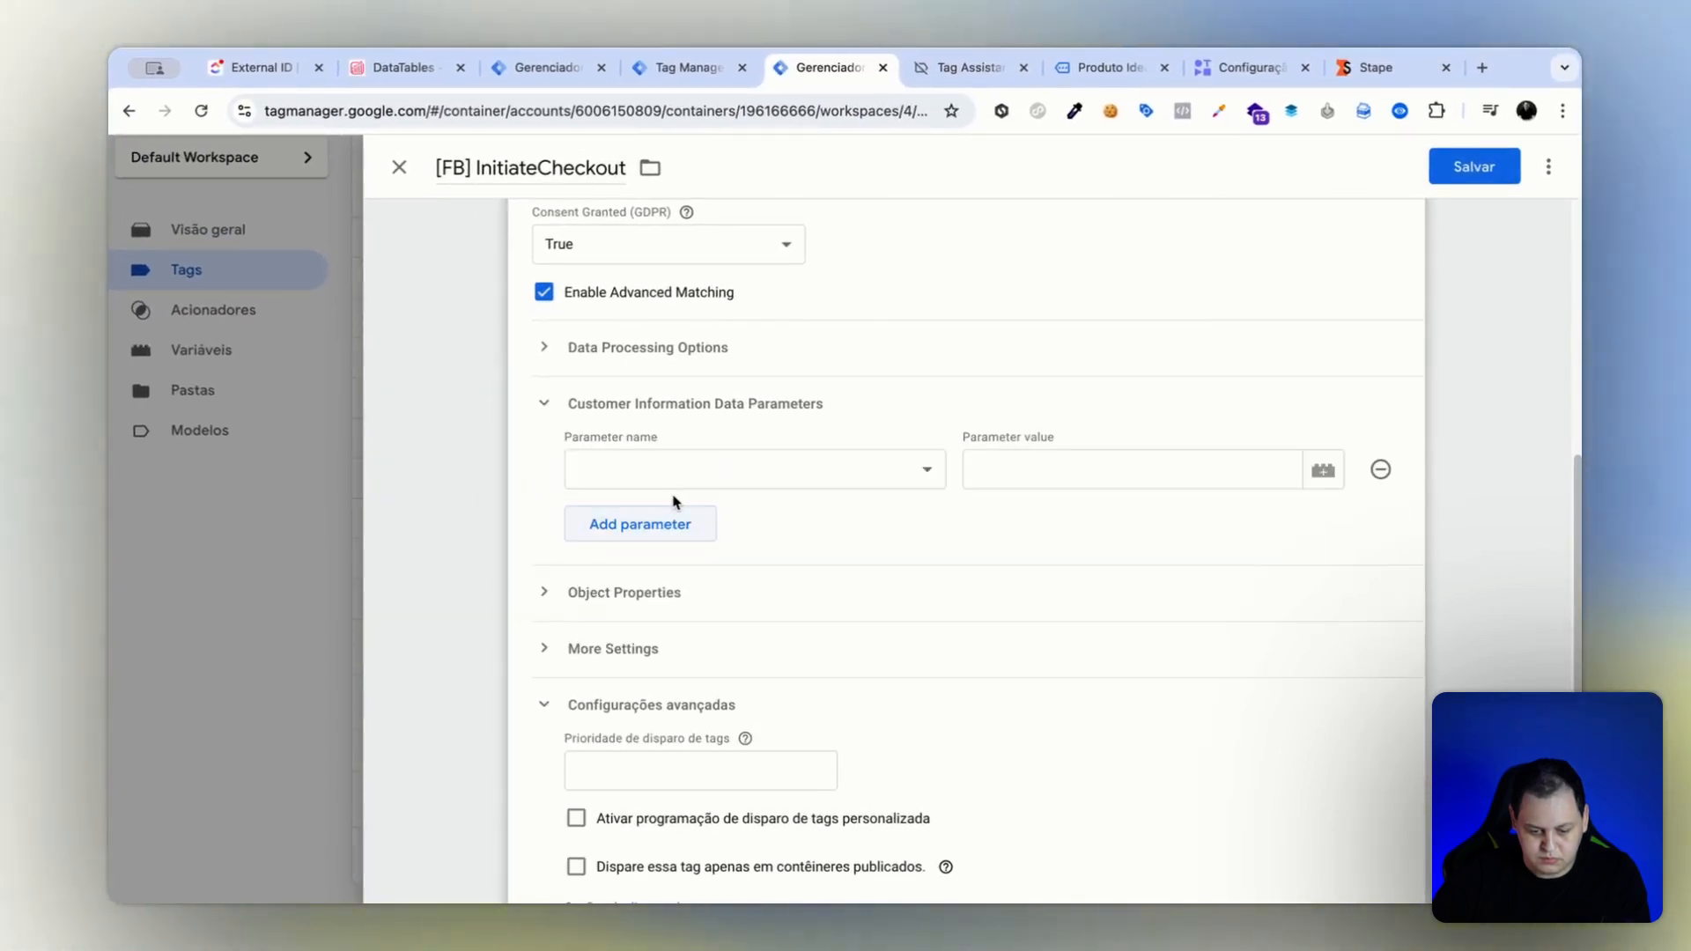
pyautogui.click(670, 471)
pyautogui.click(692, 595)
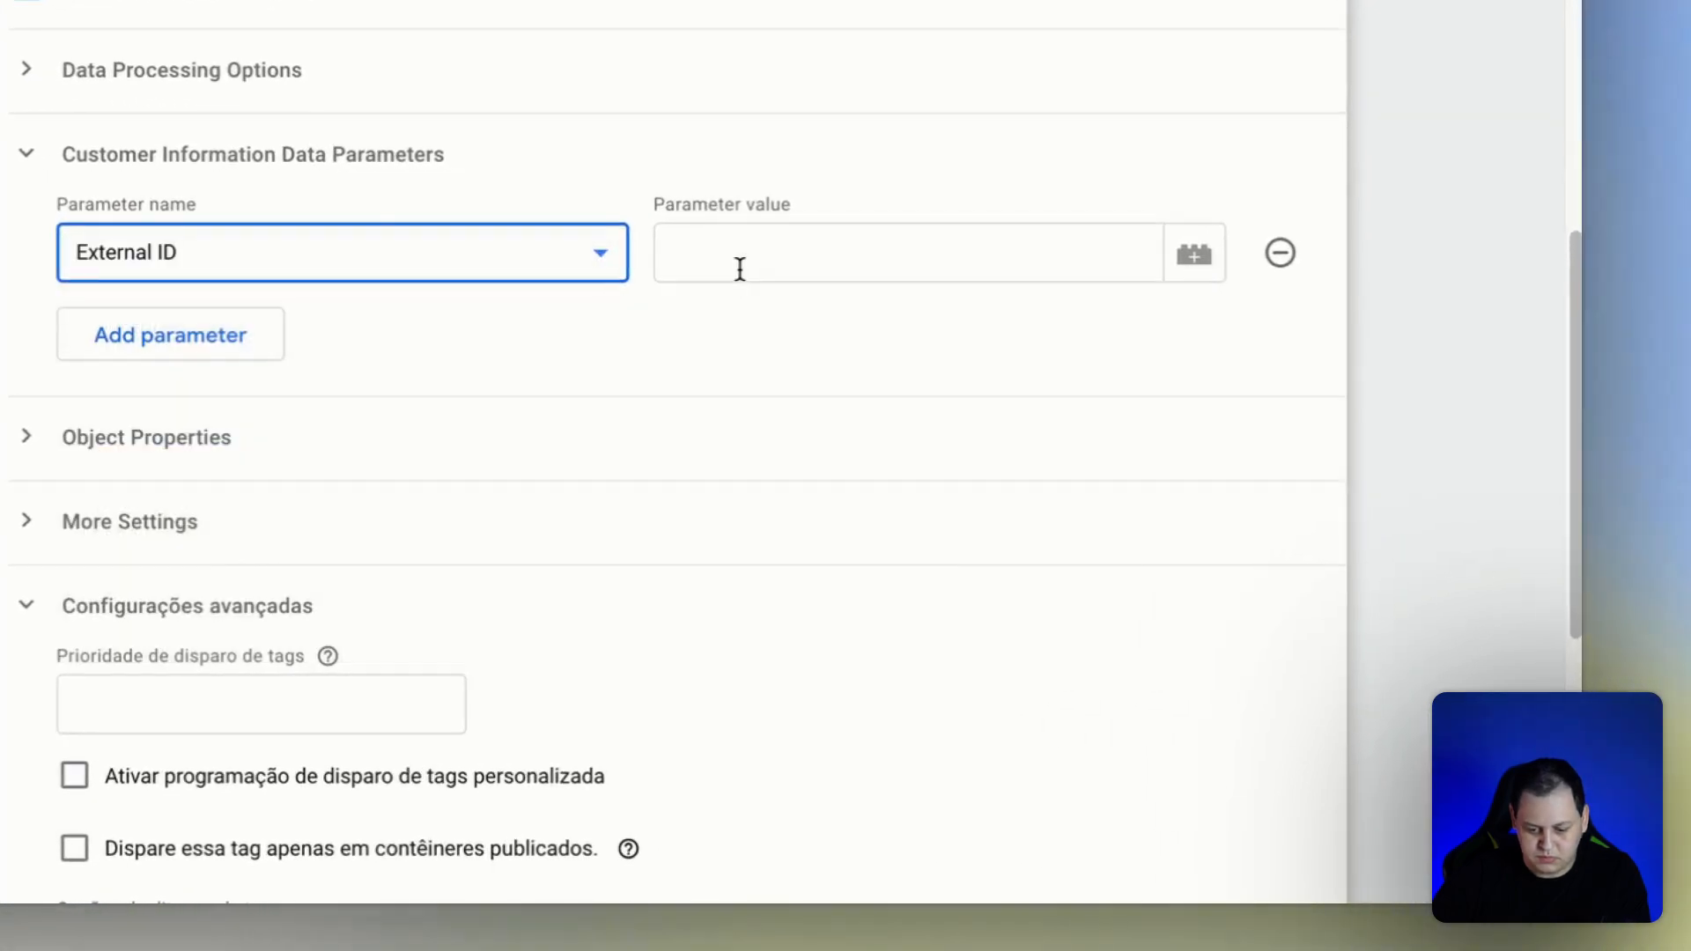
pyautogui.click(740, 268)
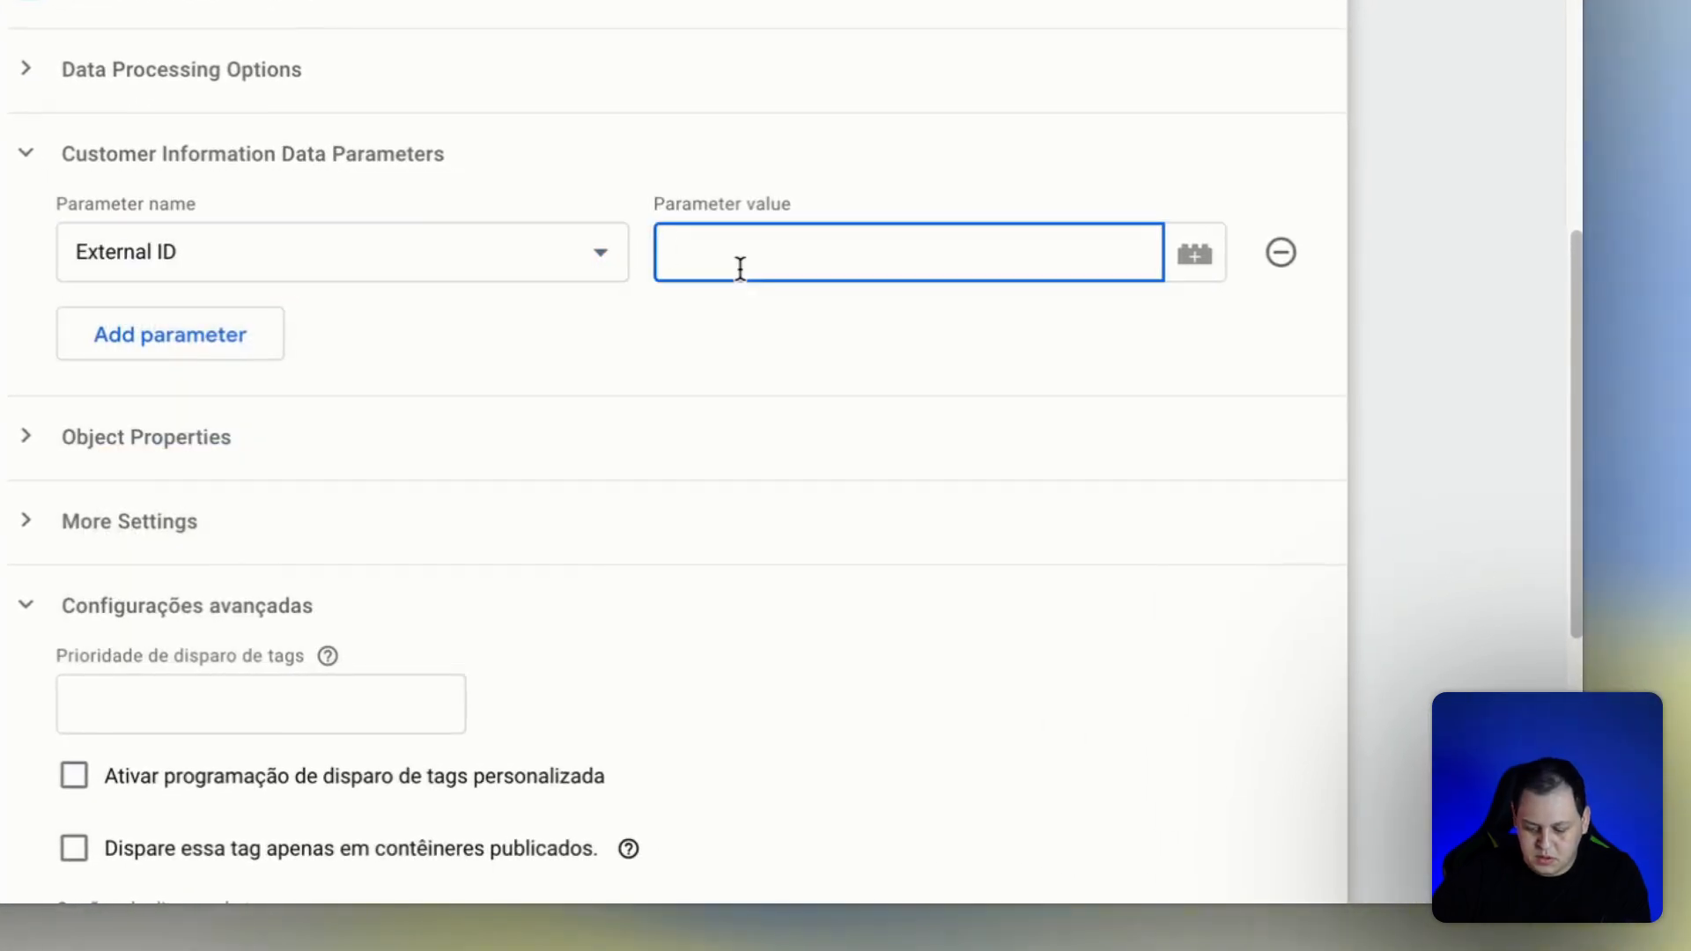
pyautogui.write('{{')
pyautogui.click(742, 321)
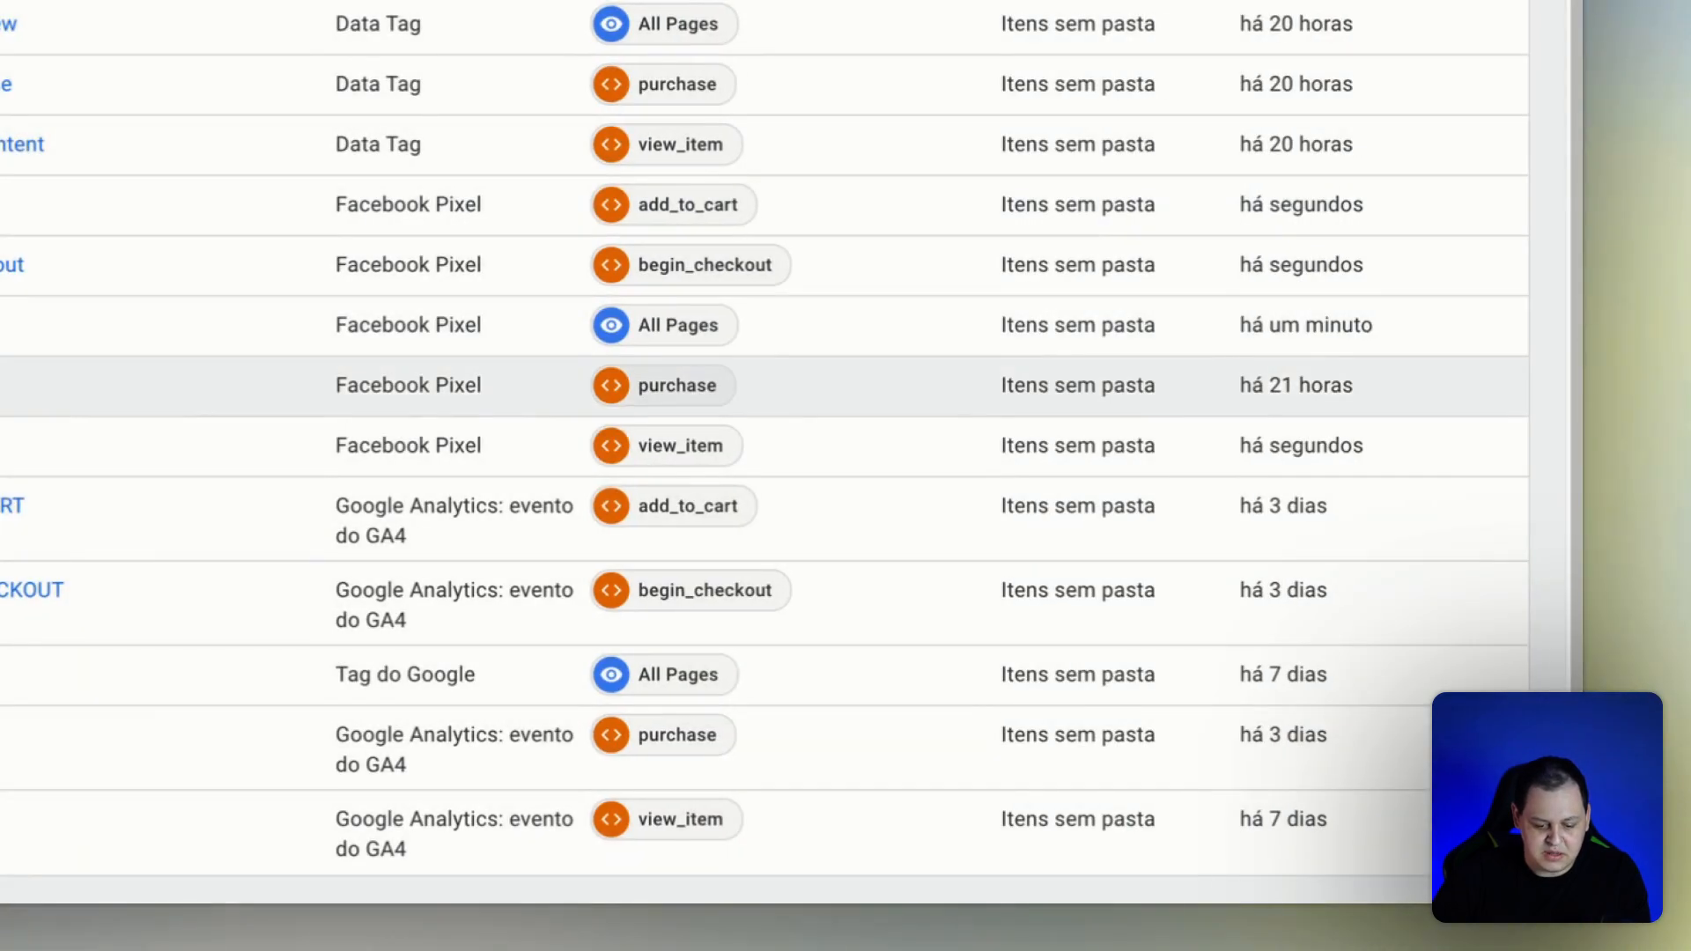
# Open the [FB] Purchase tag's configuration for editing and turn on Enable Advanced Matching.
pyautogui.click(3, 385)
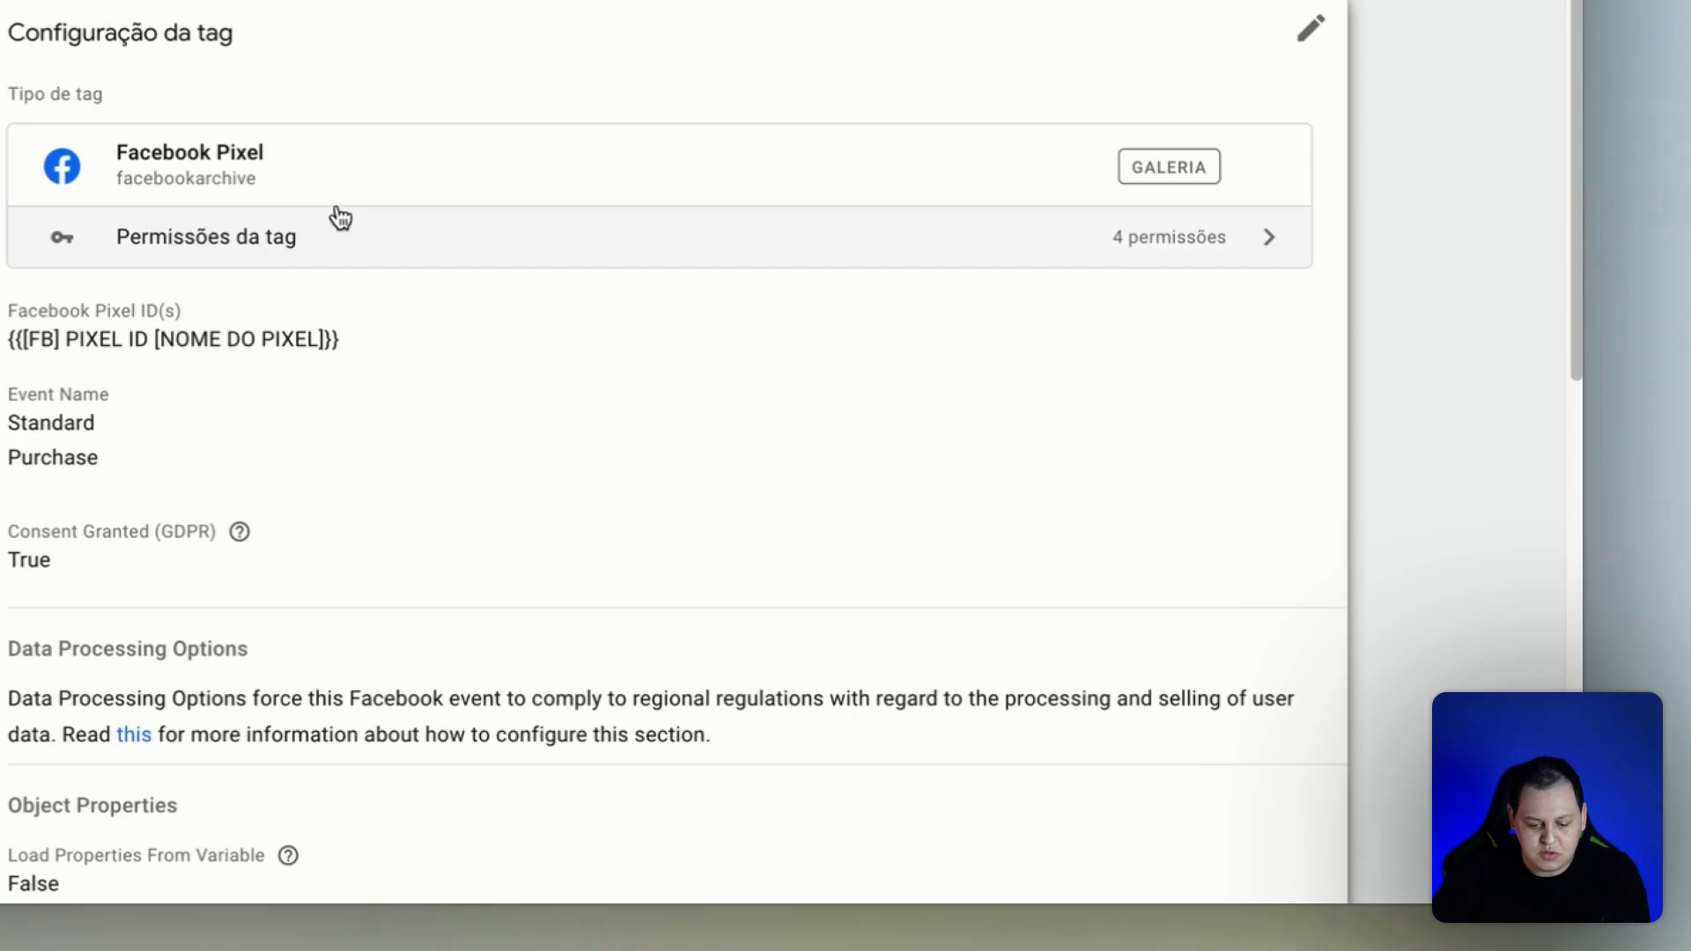
pyautogui.click(332, 403)
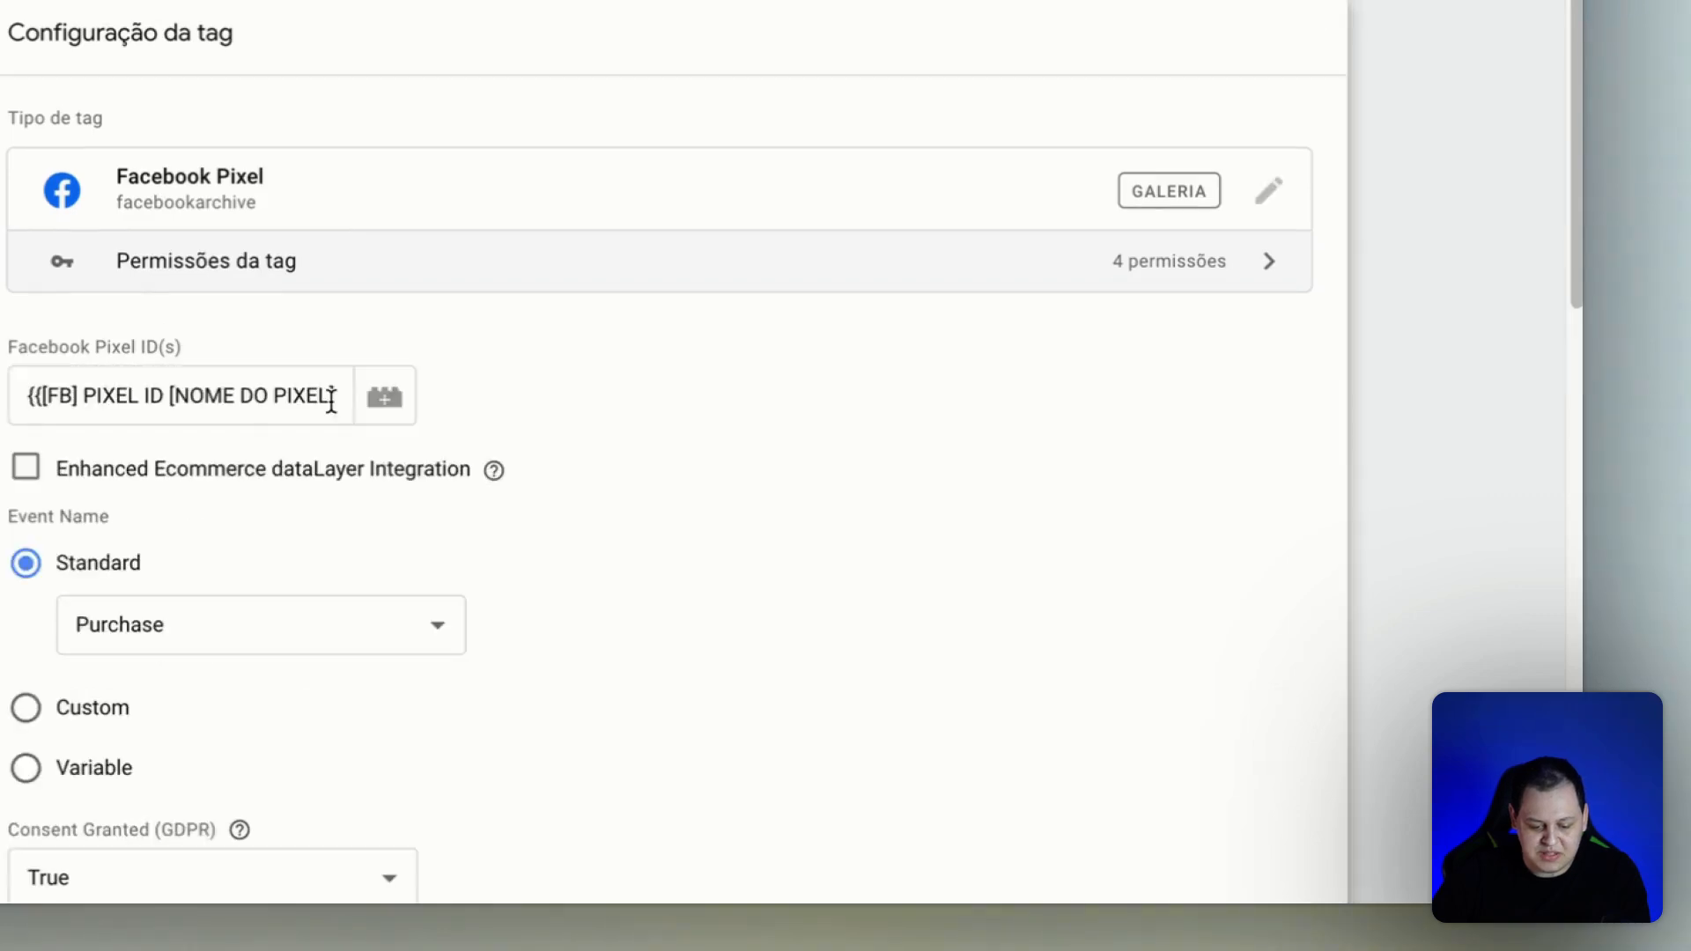
pyautogui.scroll(-2, 522, 381)
pyautogui.scroll(-7, 522, 380)
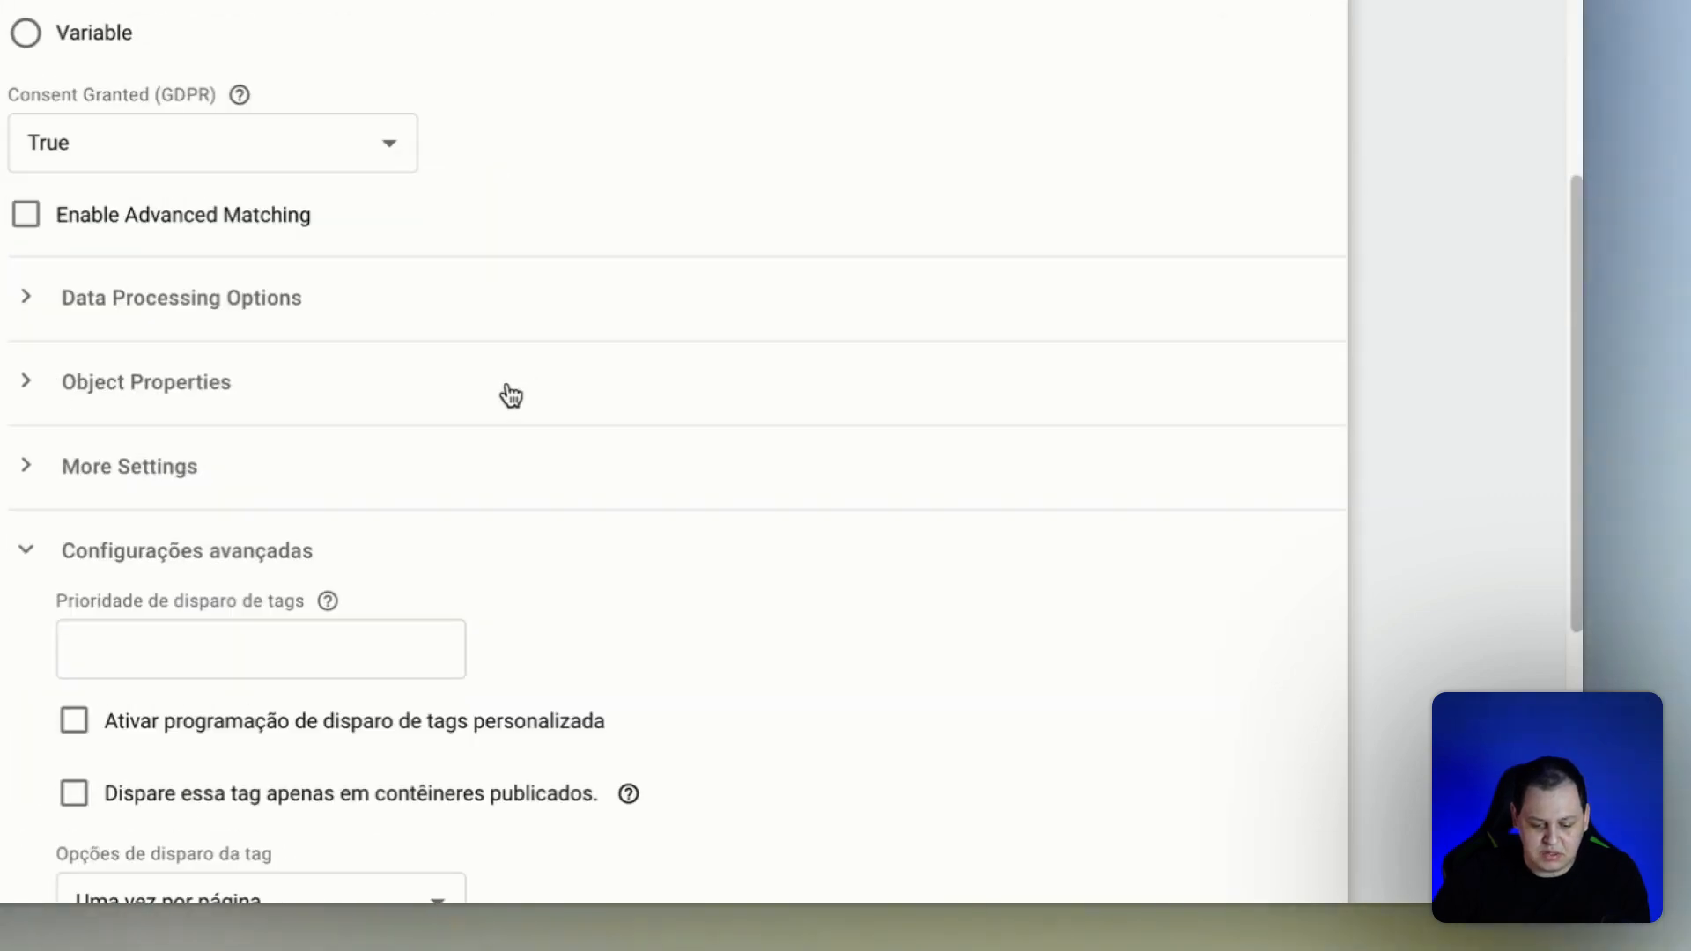
pyautogui.click(21, 220)
# Add an External ID customer information parameter with the value {{[Cookie] UserID}} to the Purchase tag and save it.
pyautogui.click(29, 382)
pyautogui.click(247, 491)
pyautogui.click(277, 481)
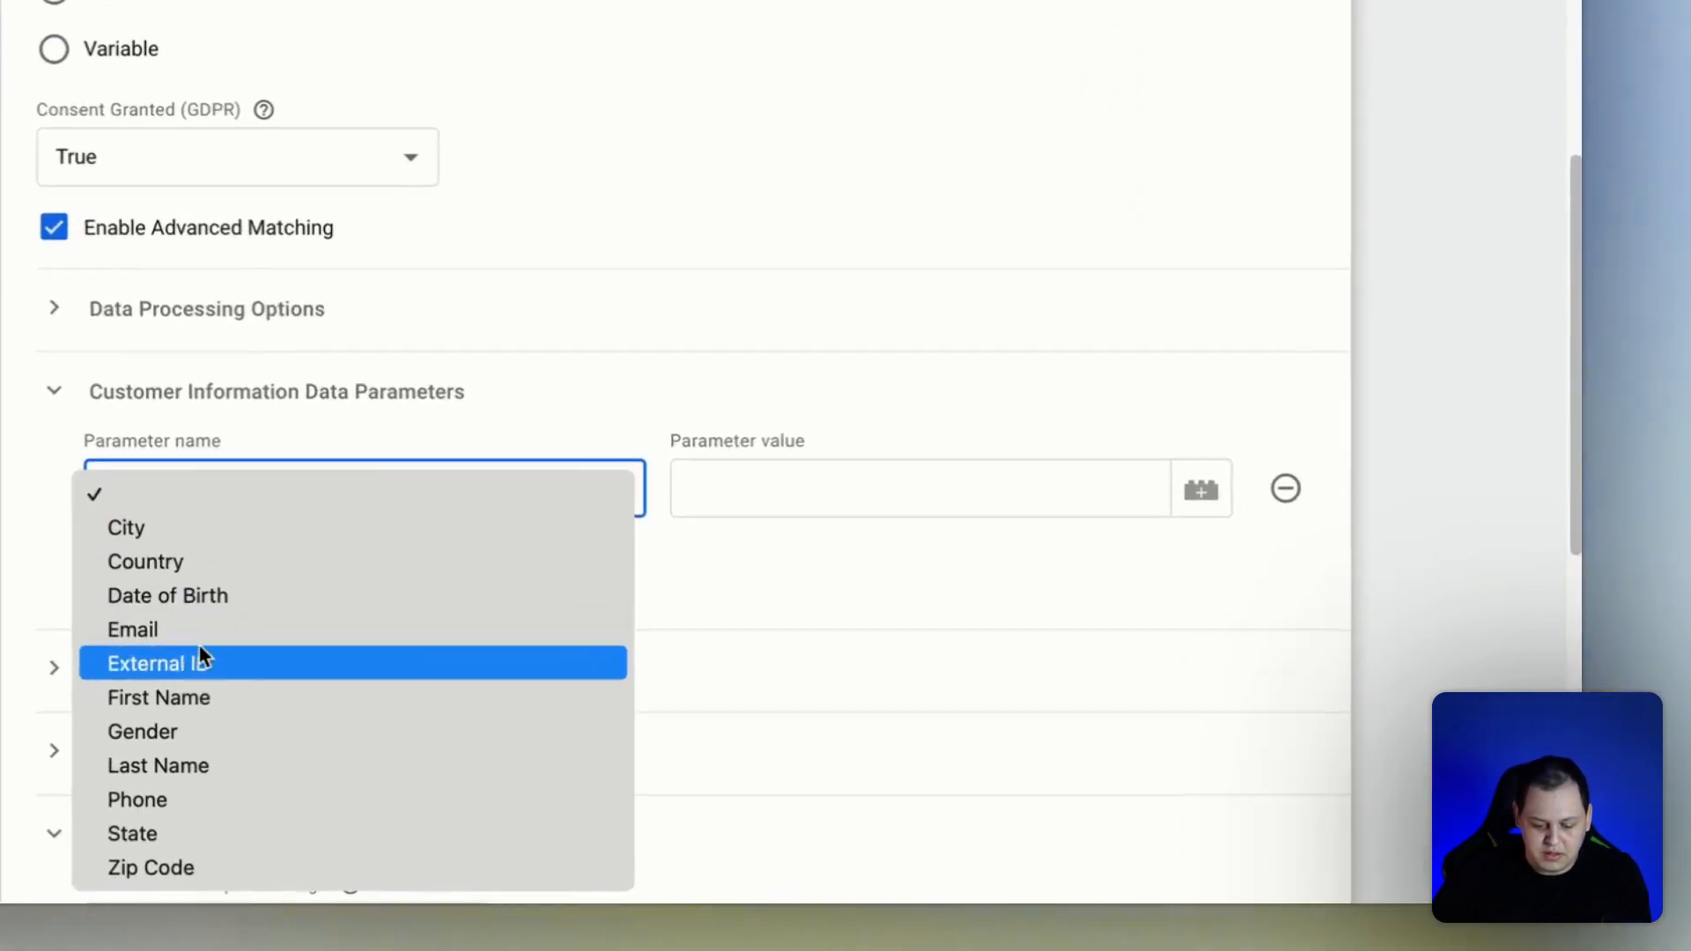
pyautogui.click(639, 741)
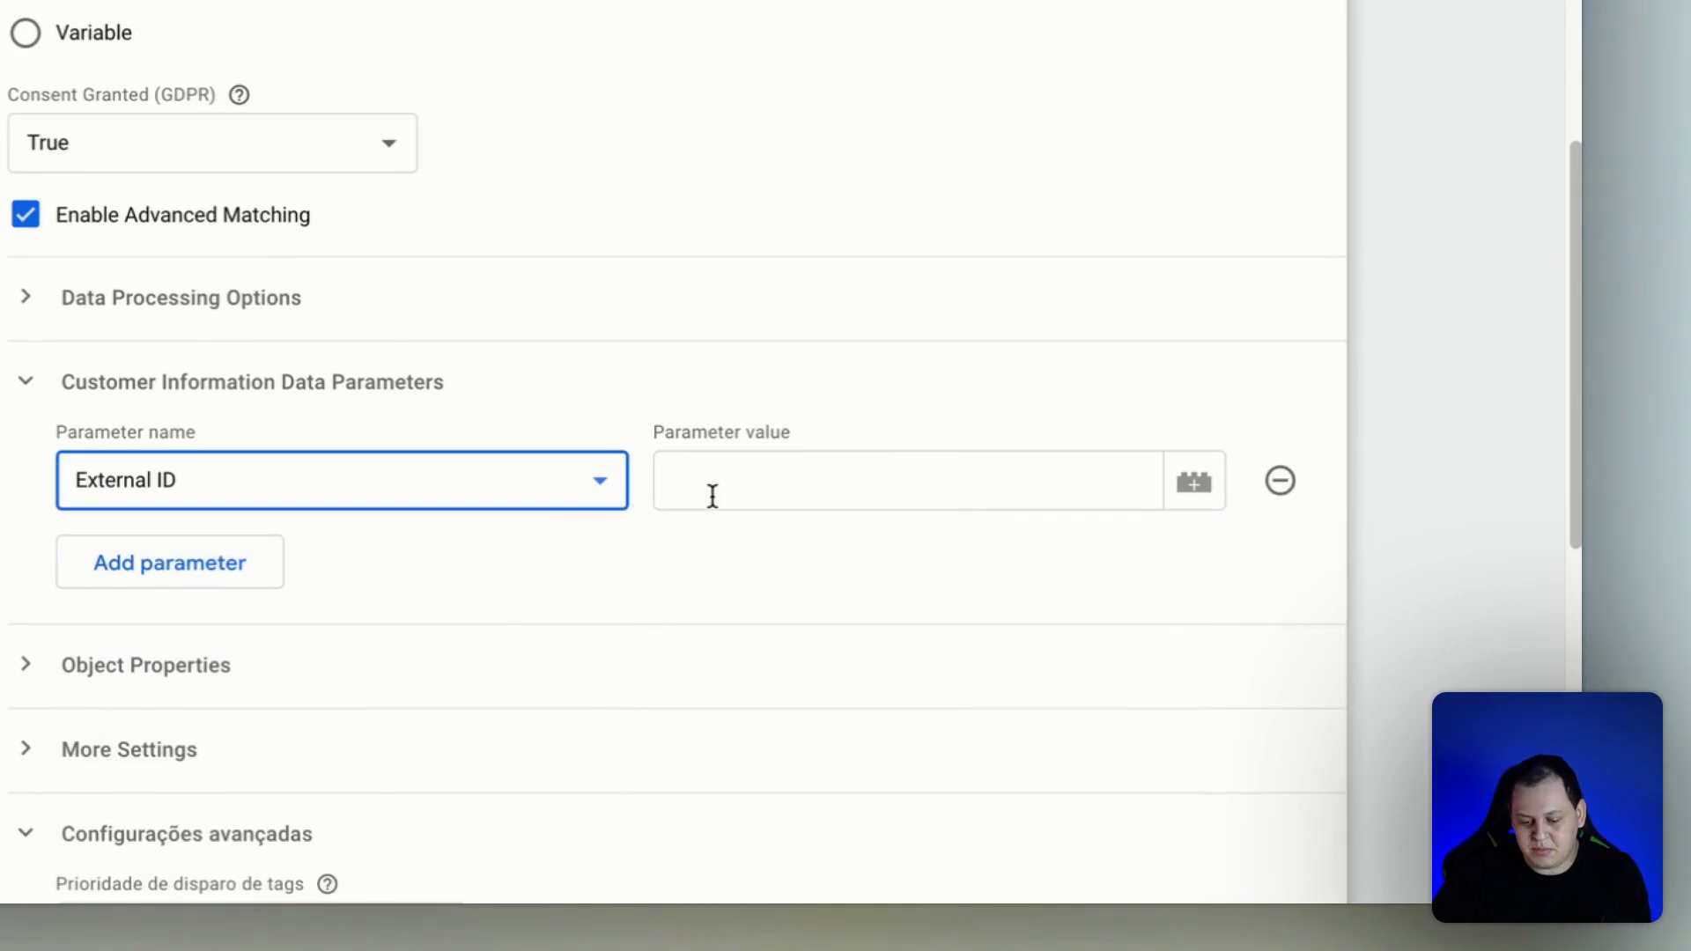
pyautogui.write('{{')
pyautogui.click(741, 546)
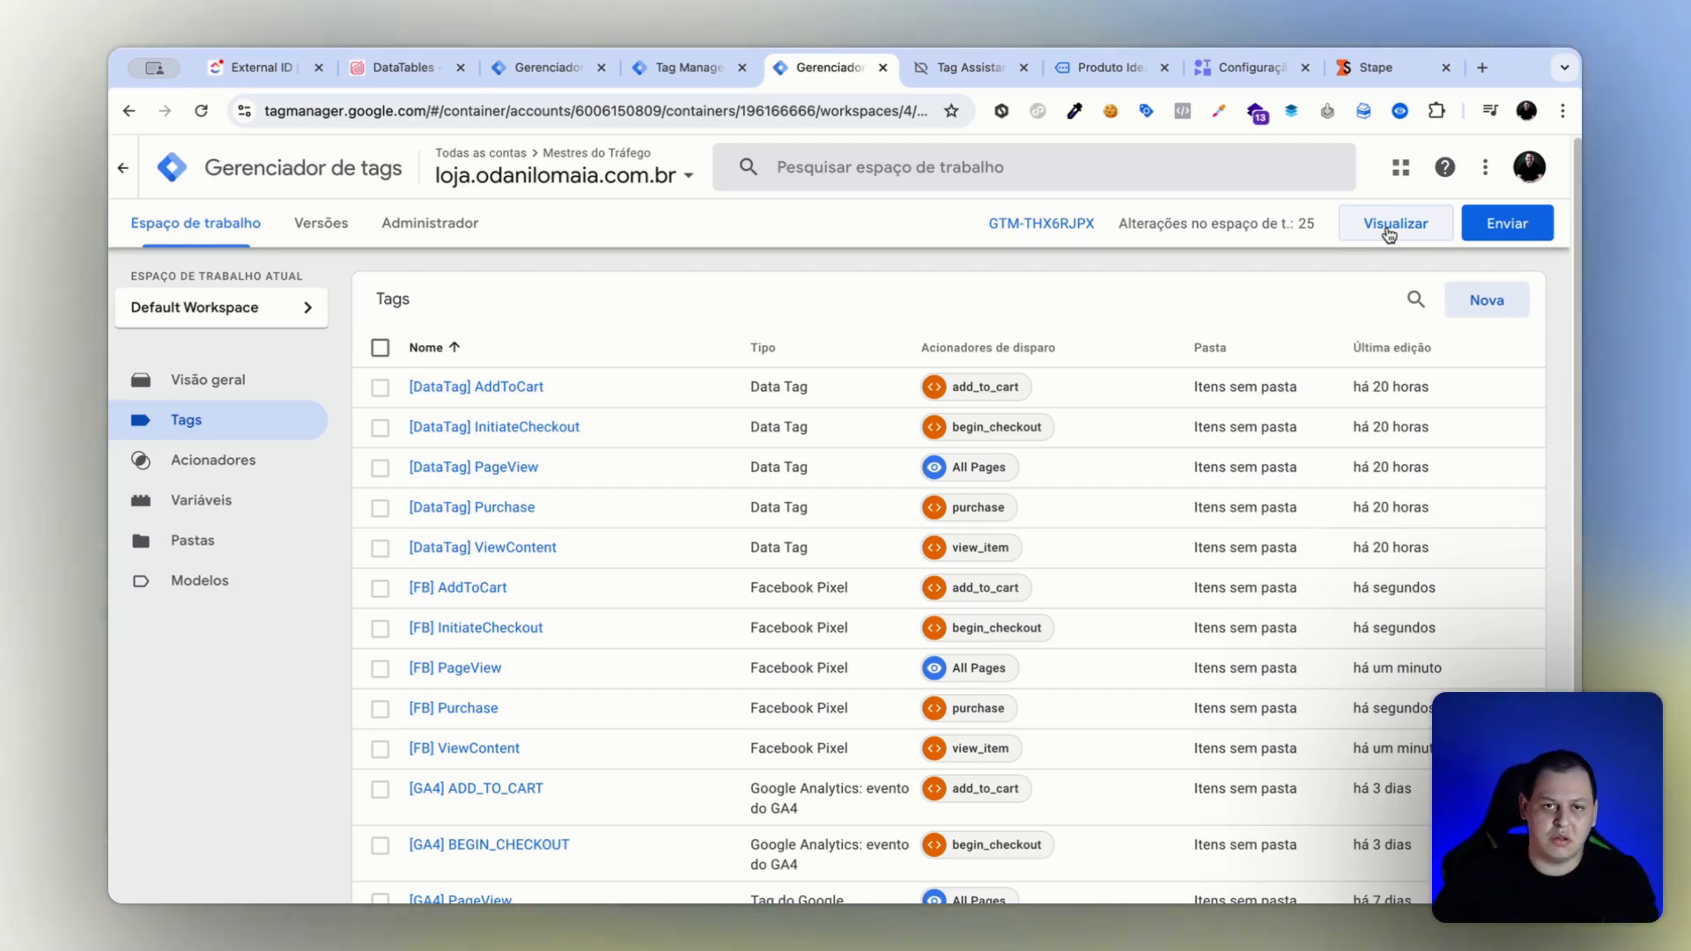
# Start previewing the web container and connect Tag Assistant to the store site.
pyautogui.click(1360, 227)
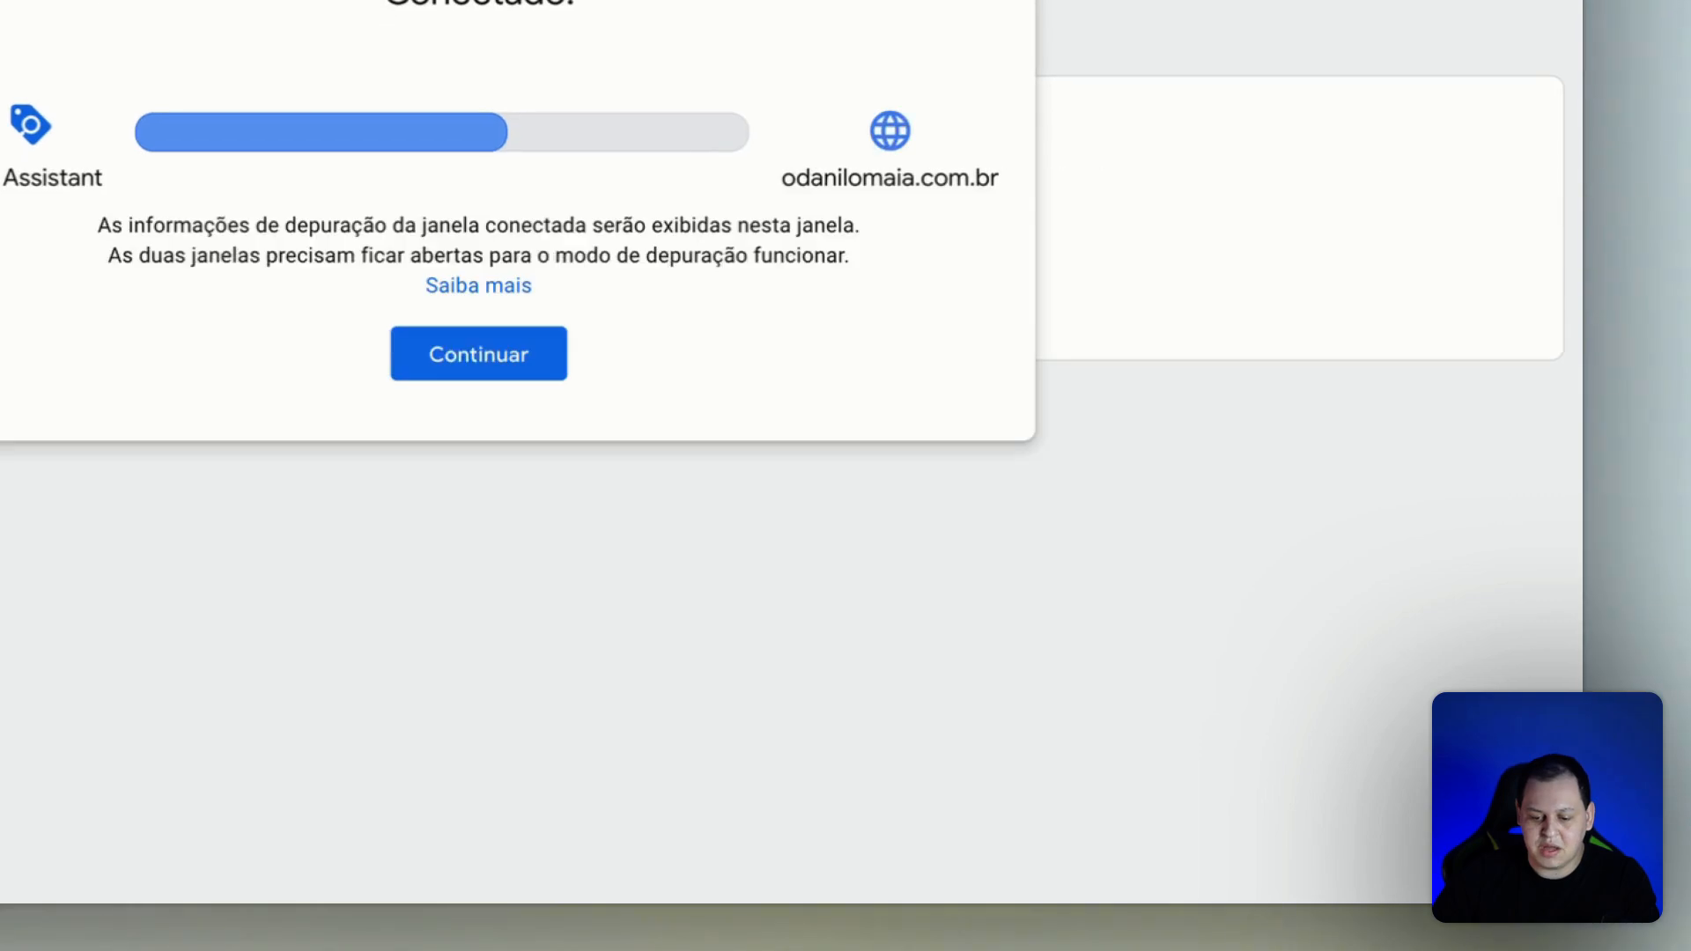
pyautogui.click(542, 352)
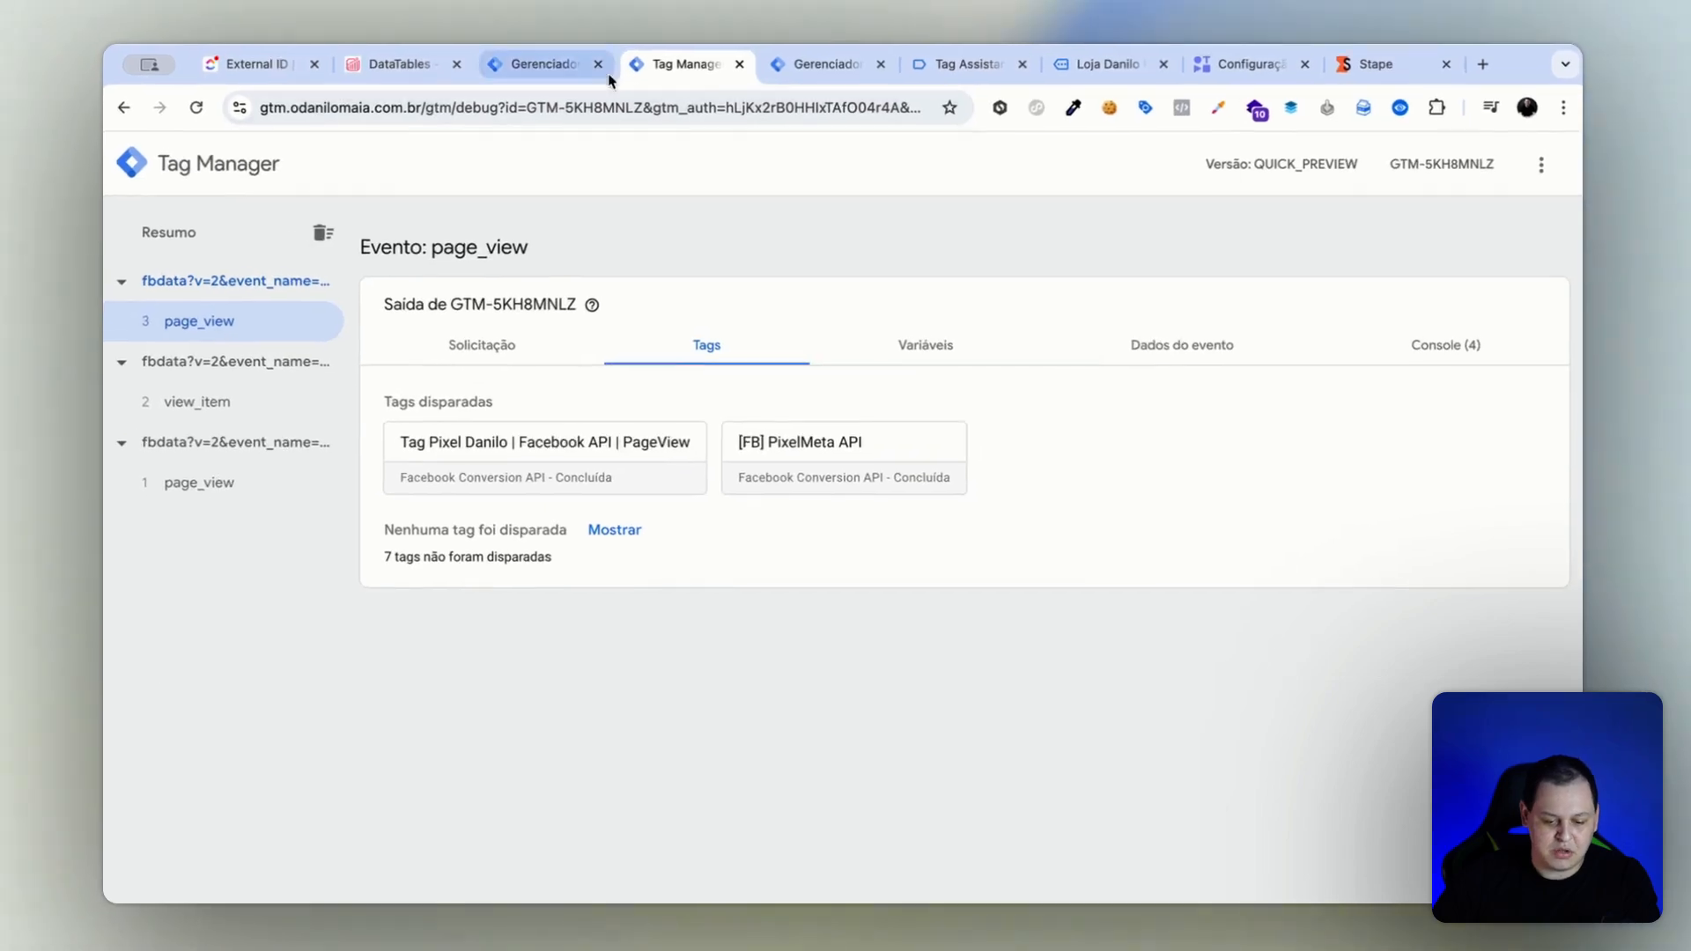
# In the server container, discard the unconfigured [Cookie] UserID tag draft.
pyautogui.click(570, 70)
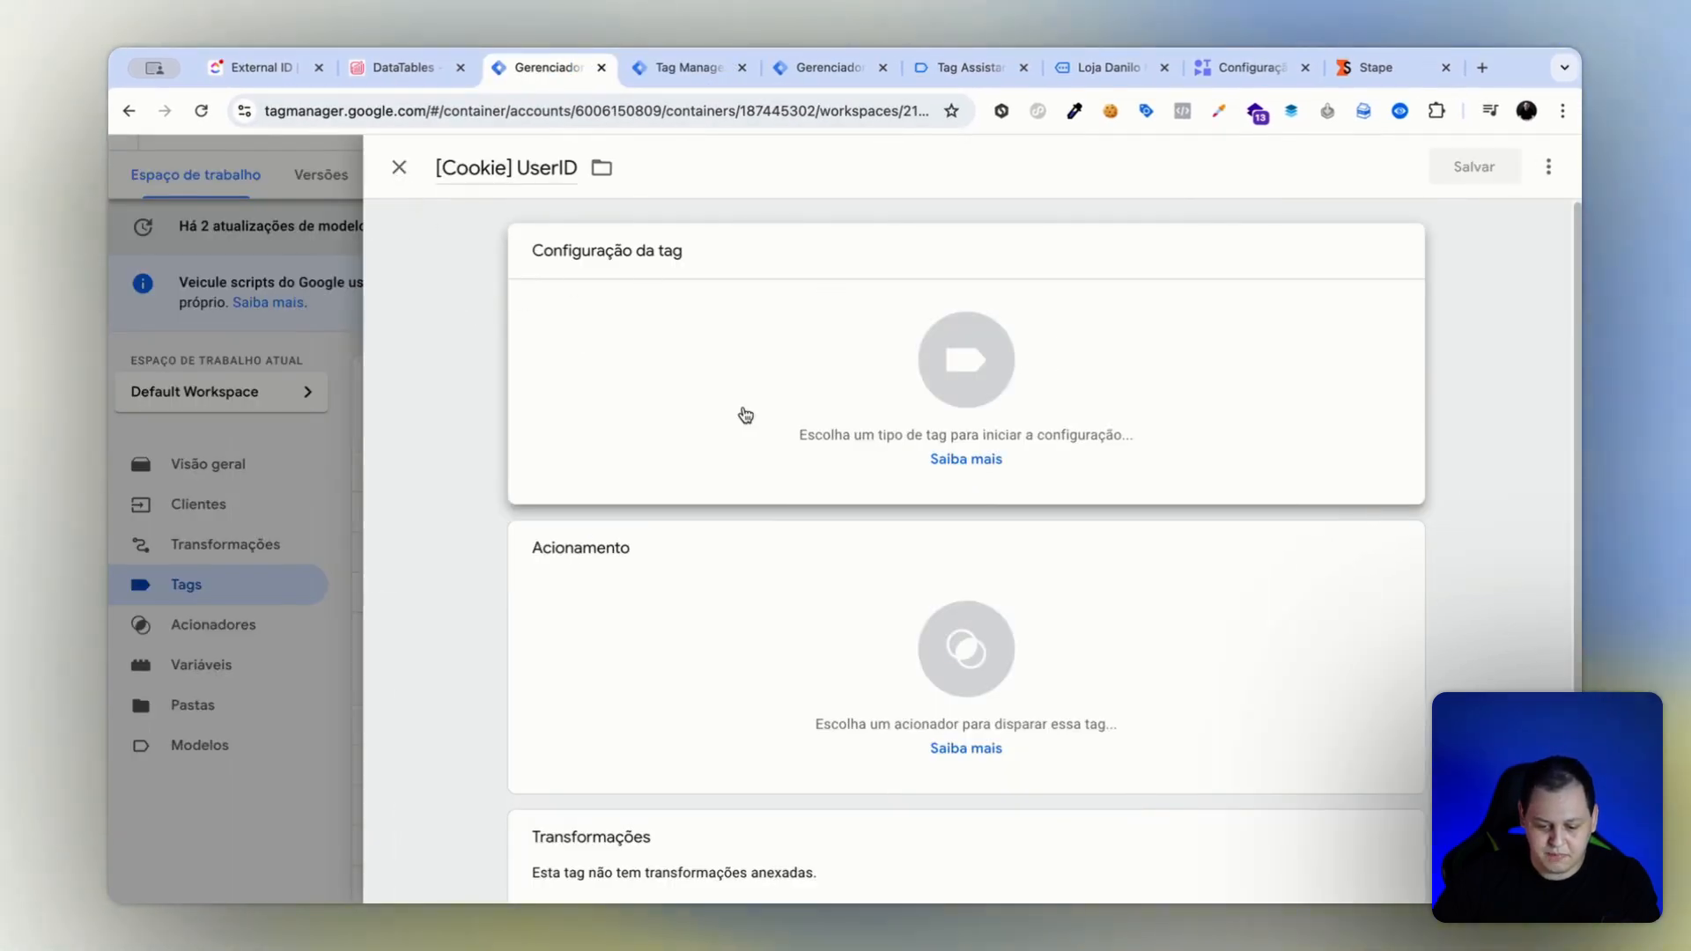
pyautogui.scroll(-1, 746, 415)
pyautogui.click(399, 167)
pyautogui.click(975, 405)
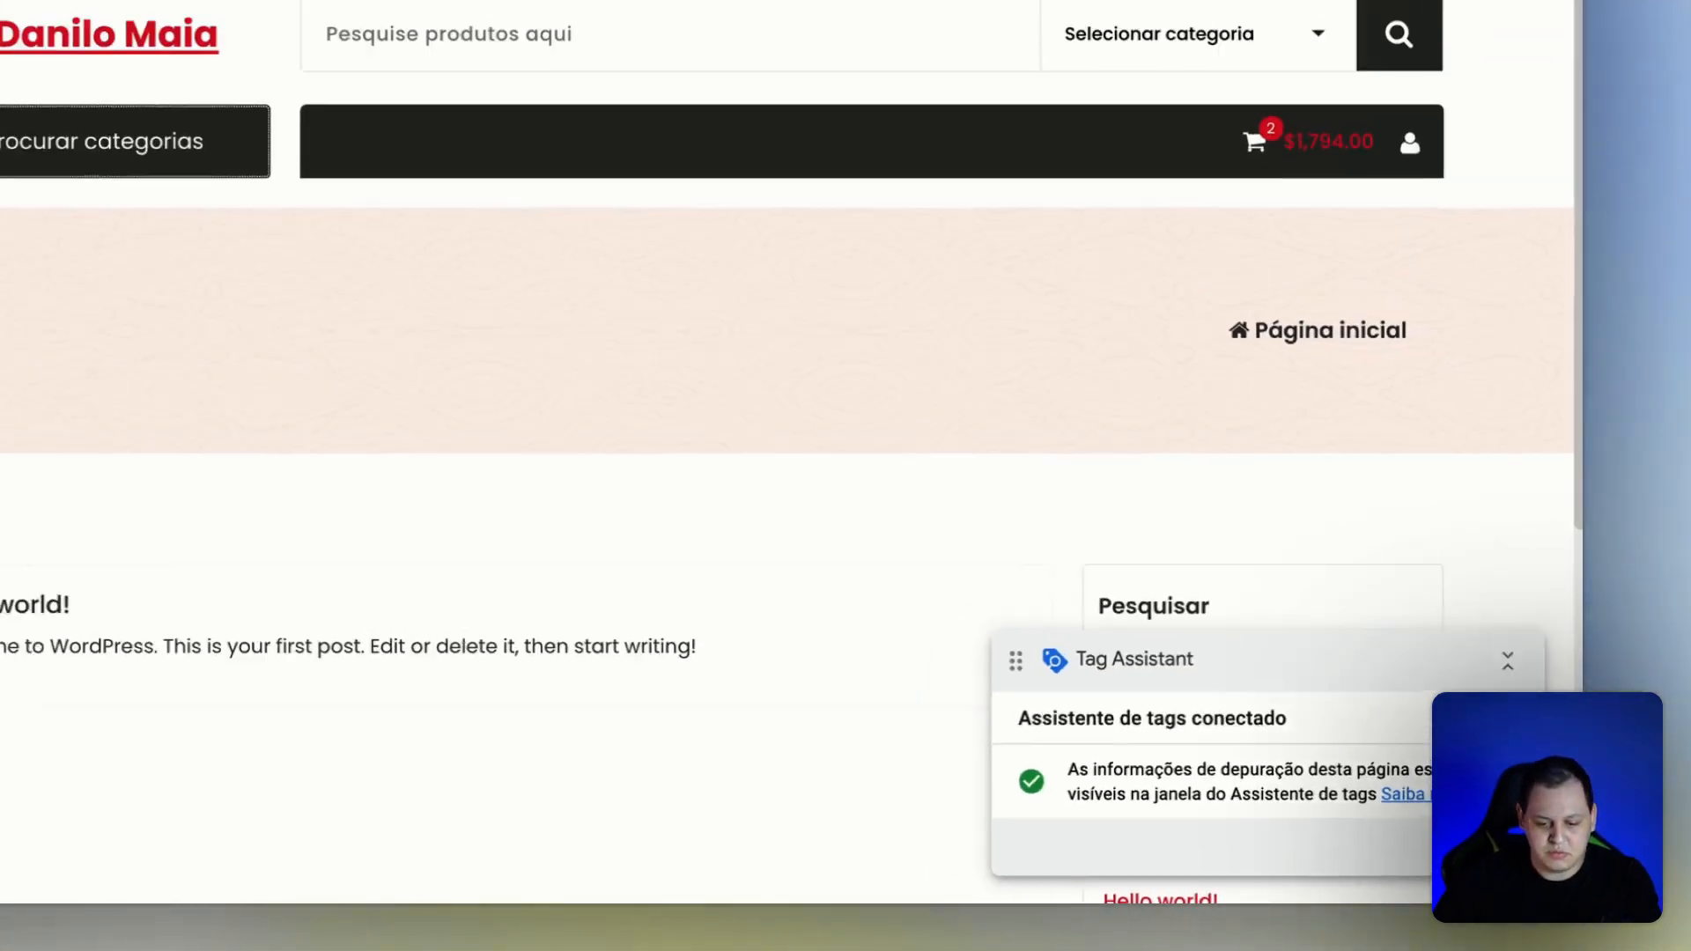
# In the server preview's page_view event, examine the _tb_userid cookie's value and expiration in the fired Set Cookies tag.
pyautogui.click(647, 59)
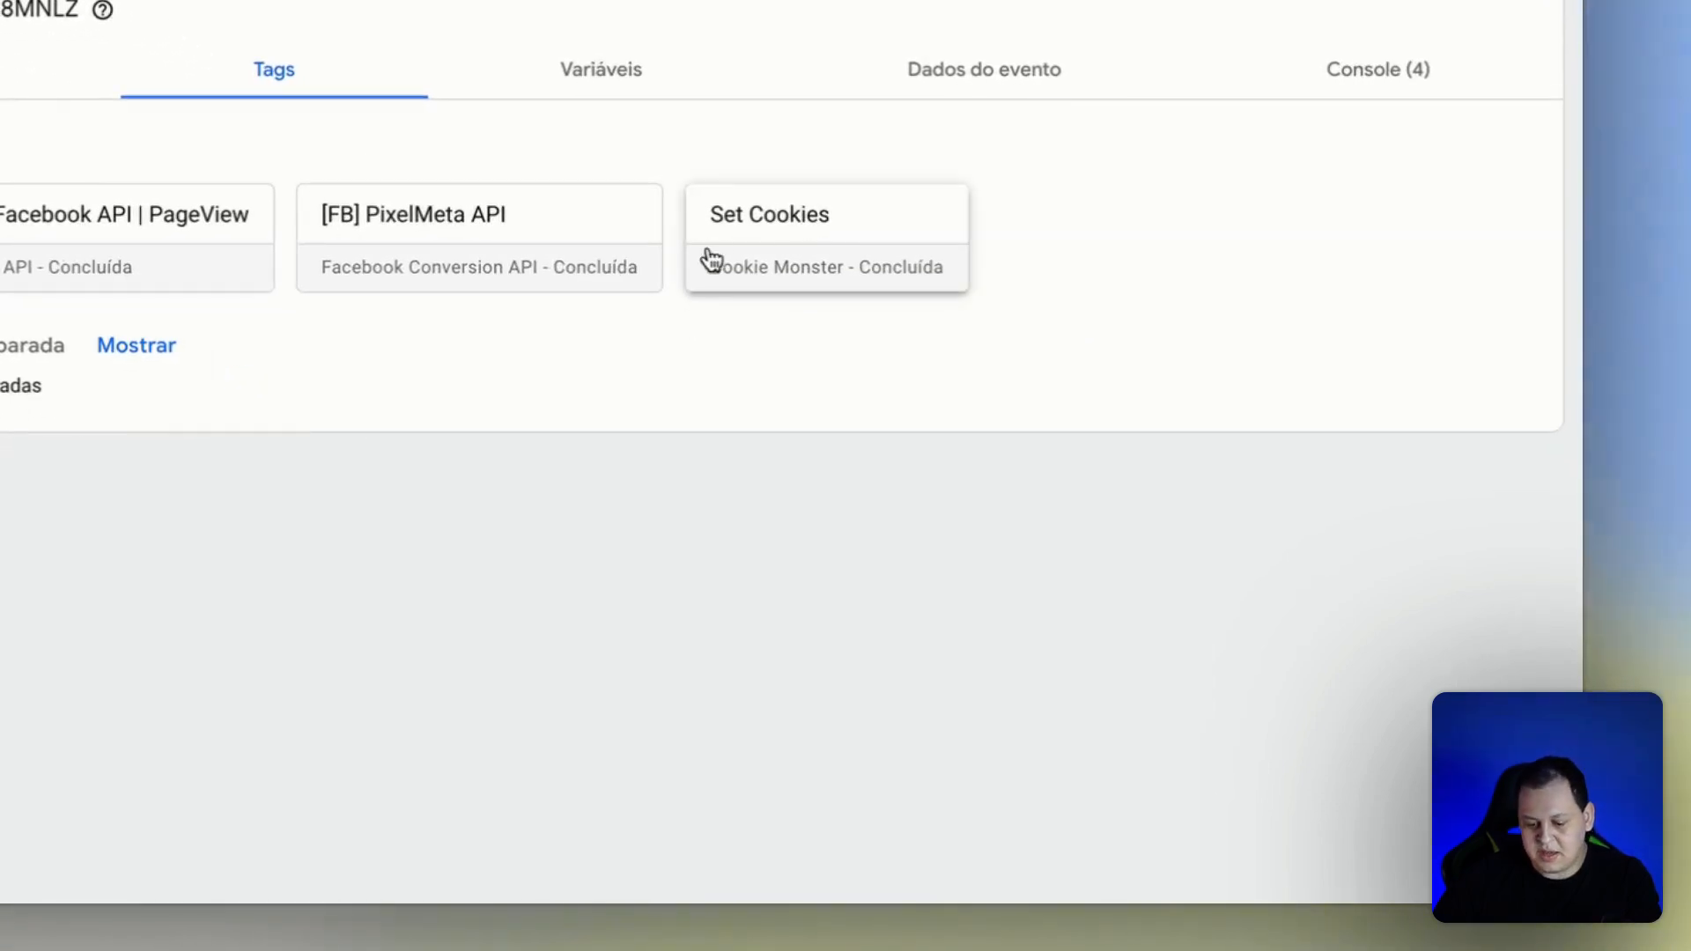
pyautogui.click(827, 227)
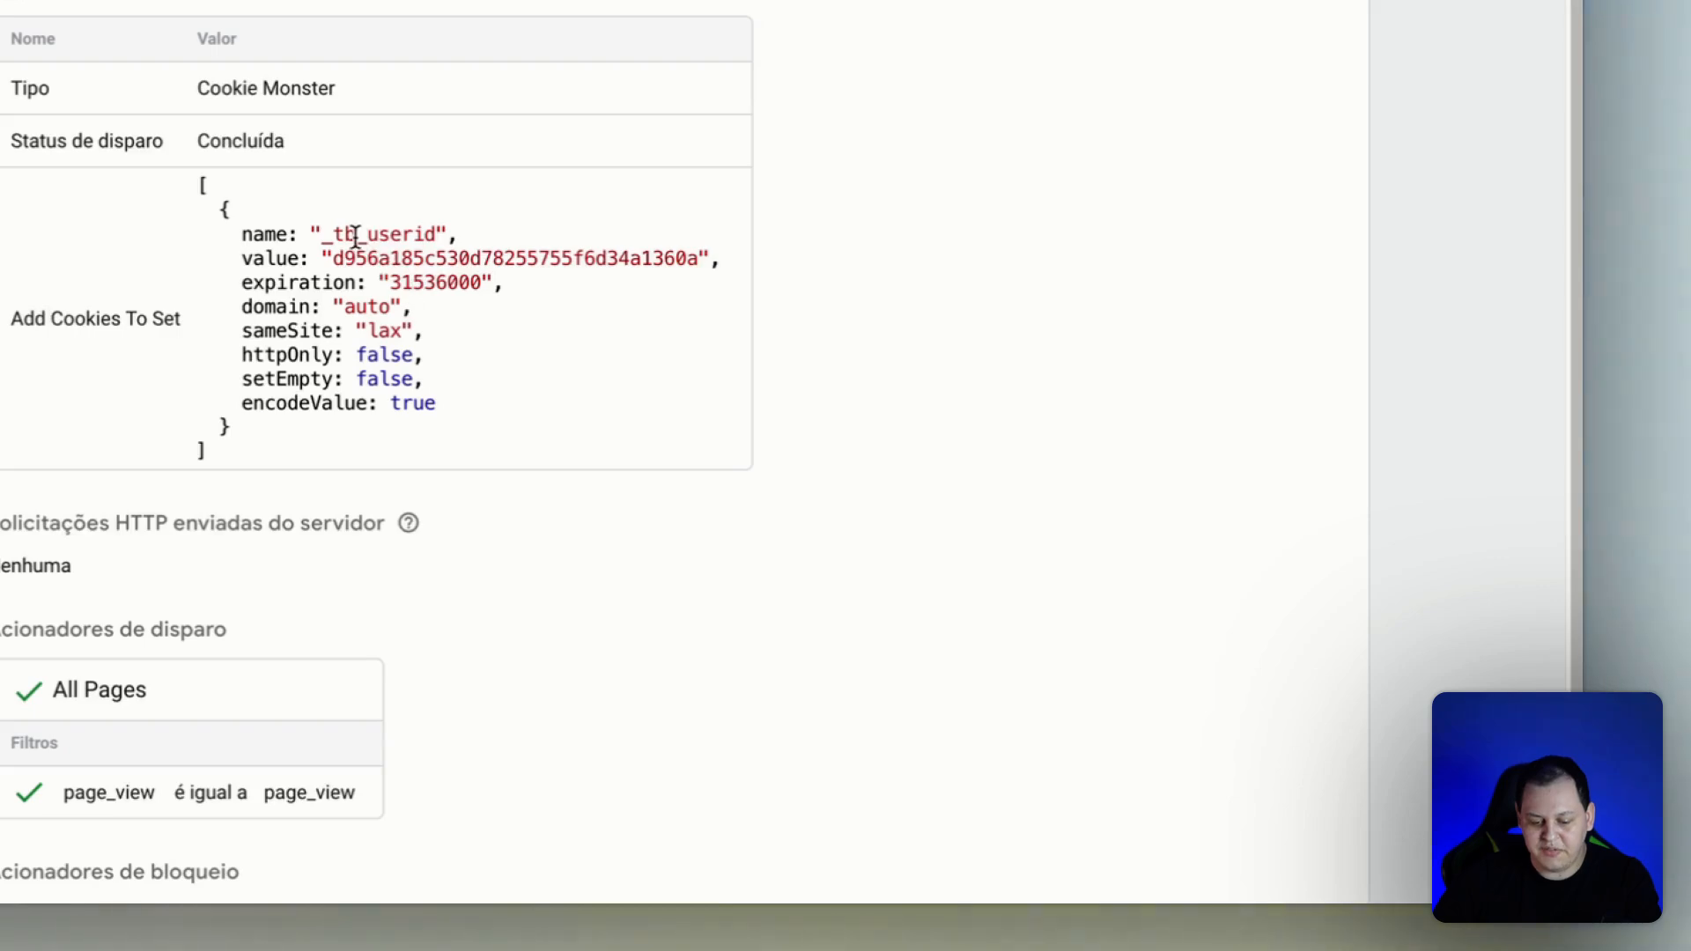
pyautogui.moveTo(334, 261); pyautogui.dragTo(572, 262)
pyautogui.moveTo(391, 283); pyautogui.dragTo(491, 285)
pyautogui.click(308, 509)
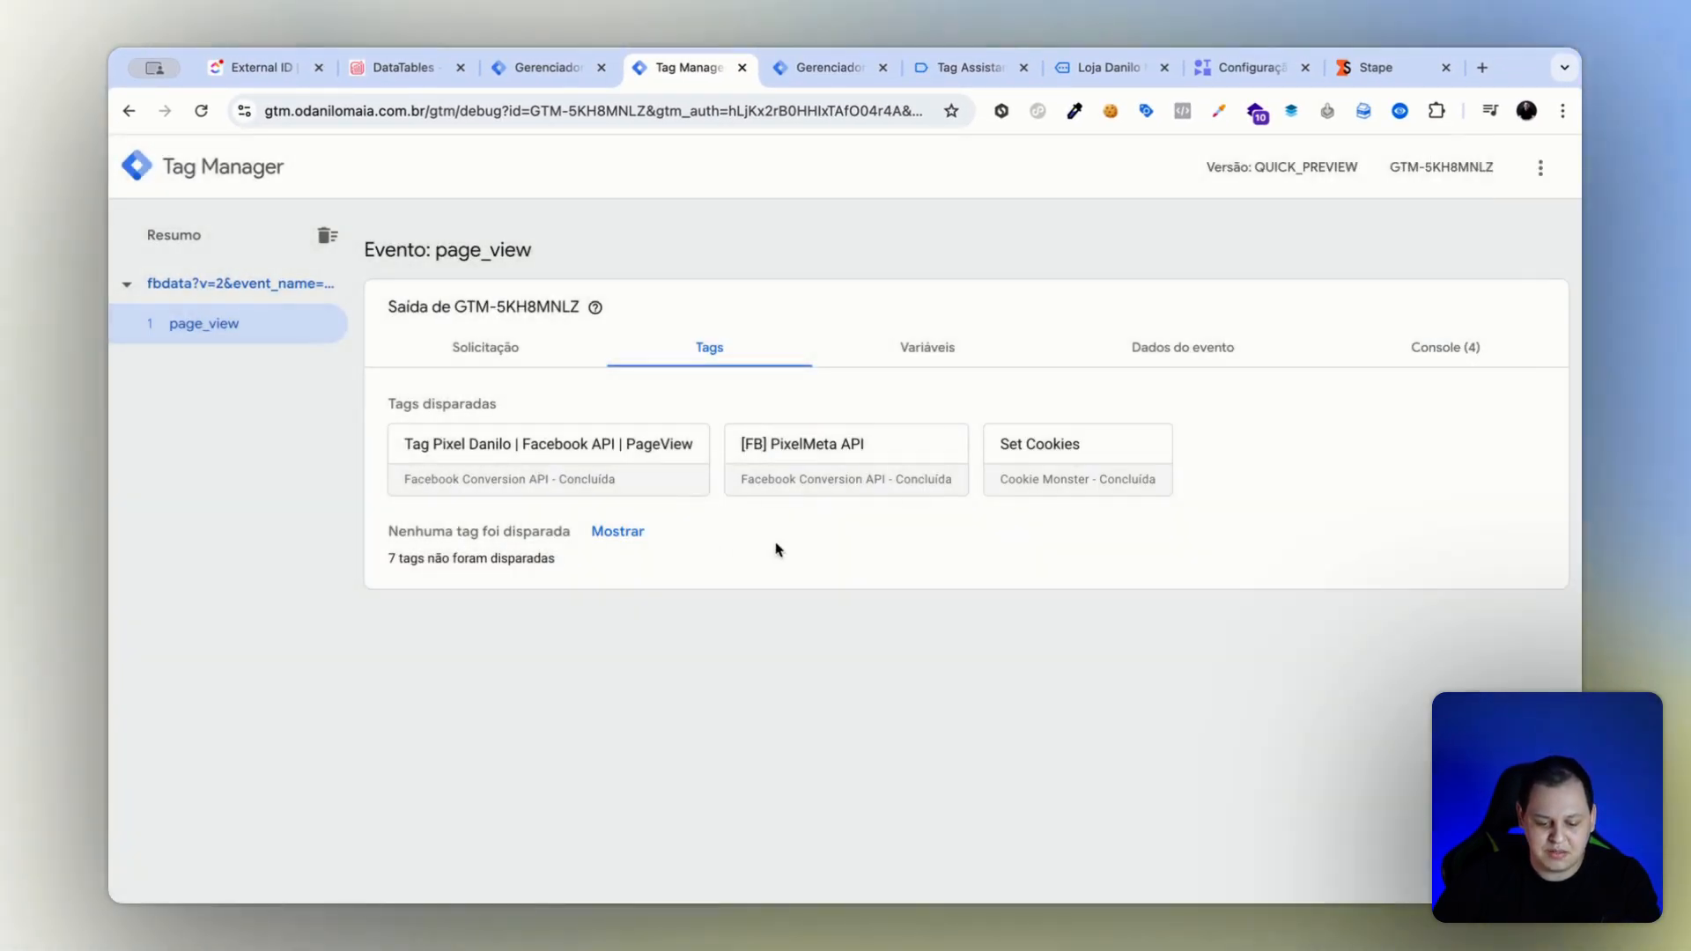
# Examine the external_id entry in the user data of the fired [FB] PixelMeta API tag.
pyautogui.click(849, 491)
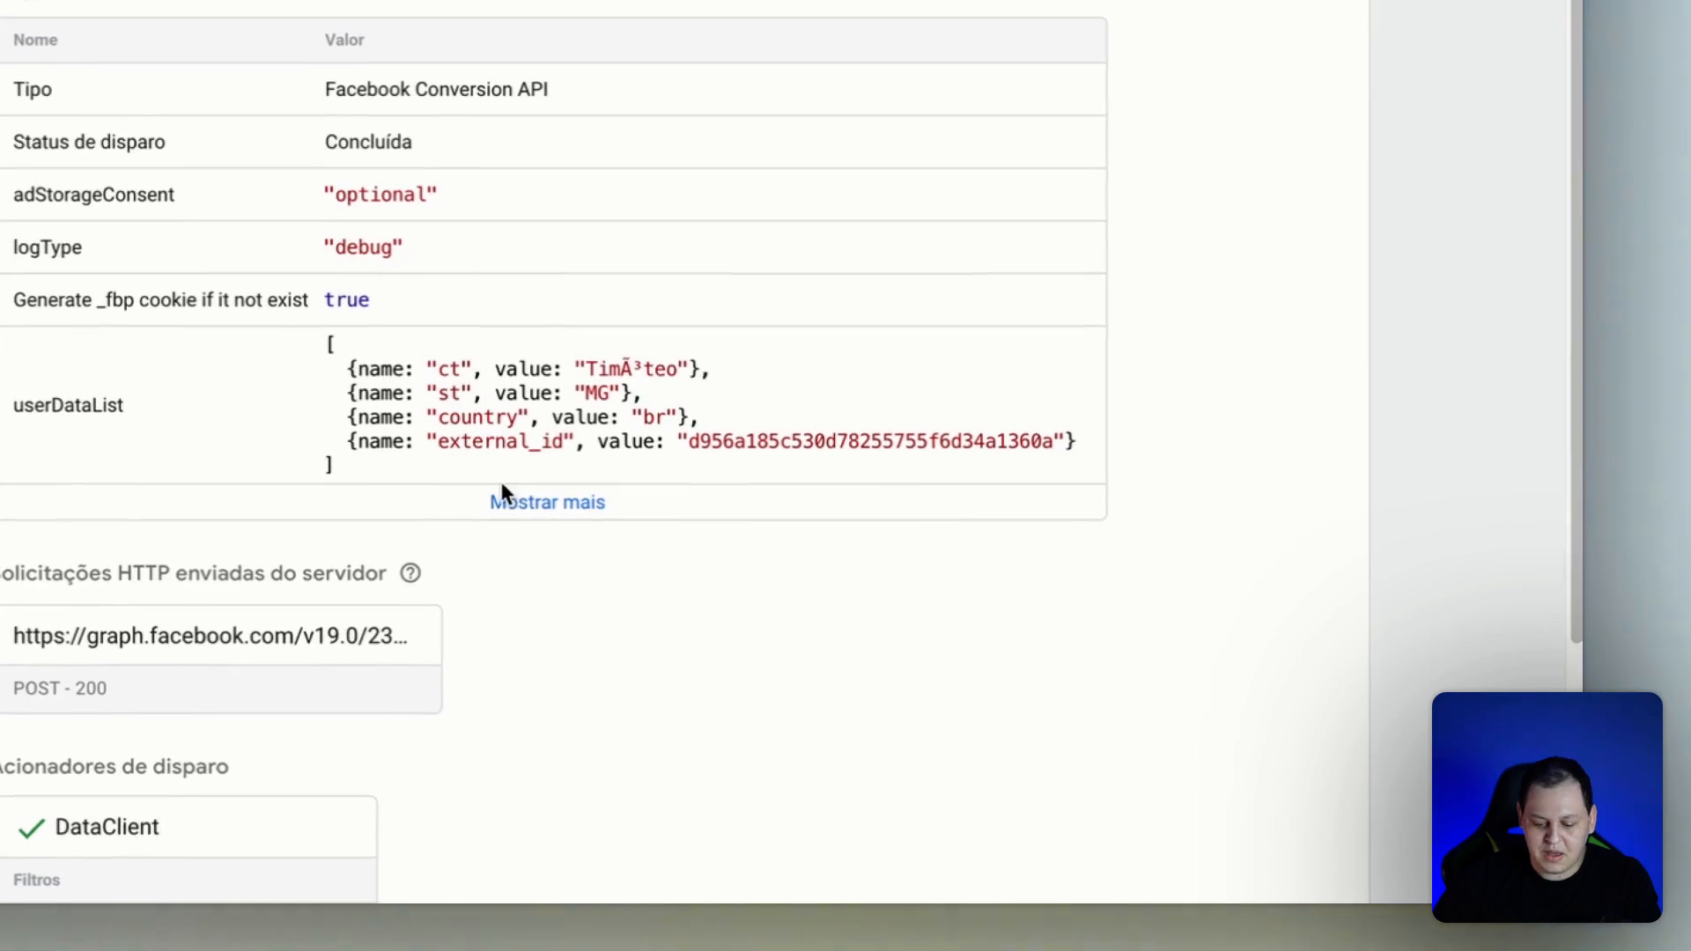
pyautogui.click(507, 503)
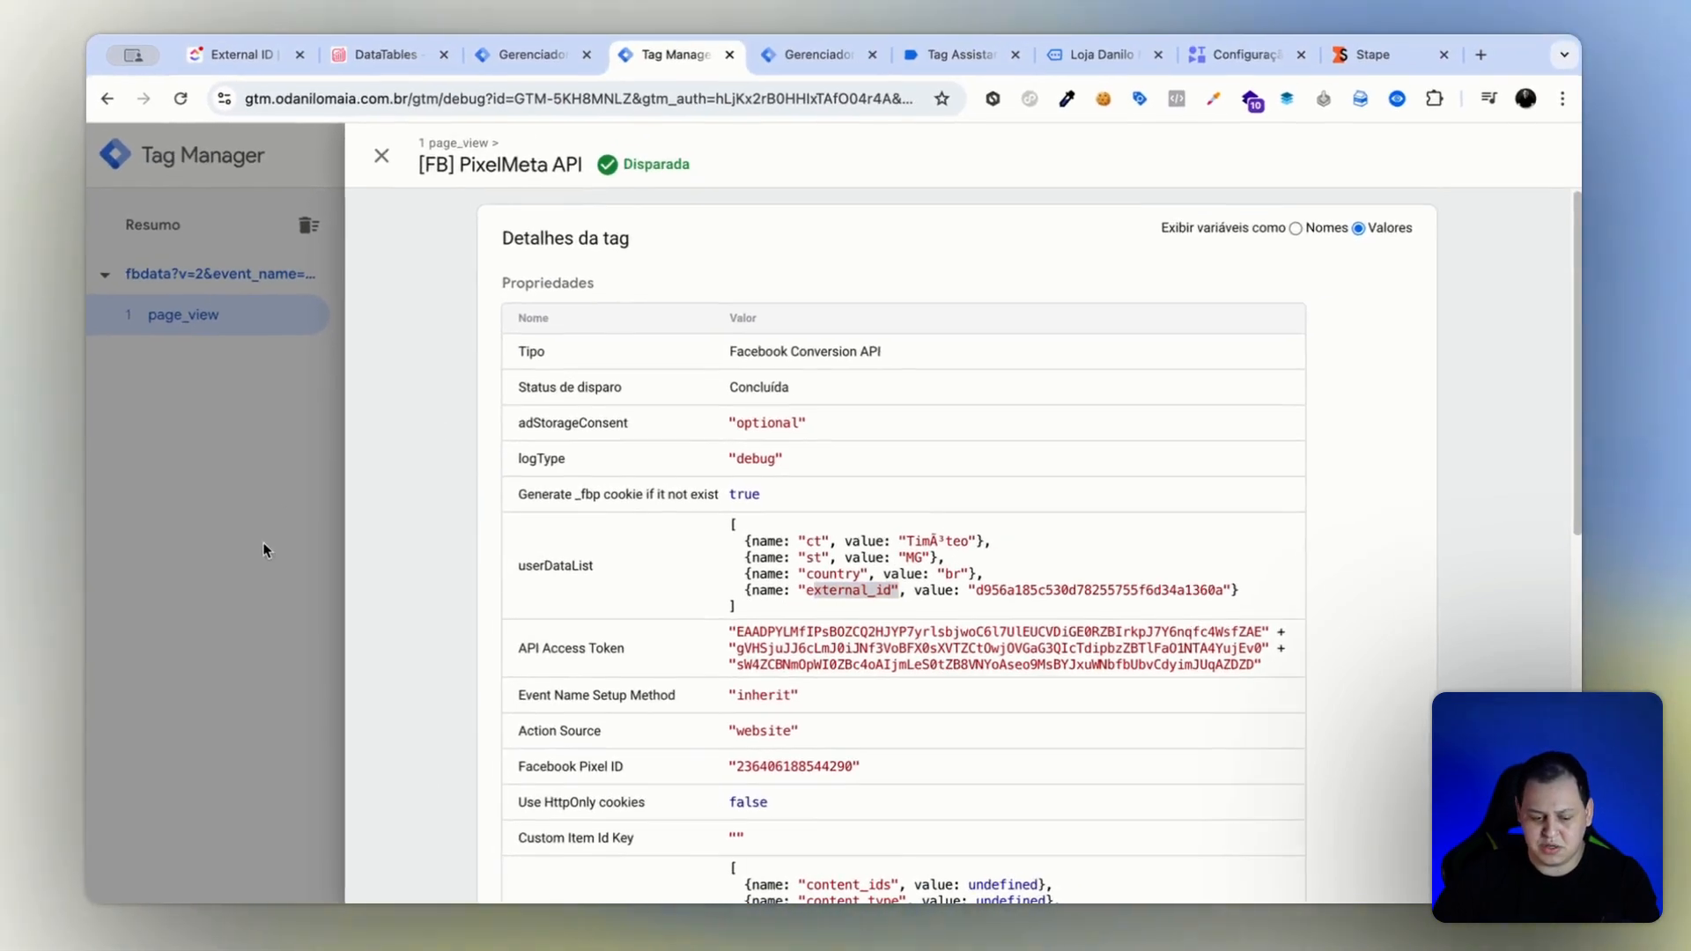
pyautogui.click(265, 551)
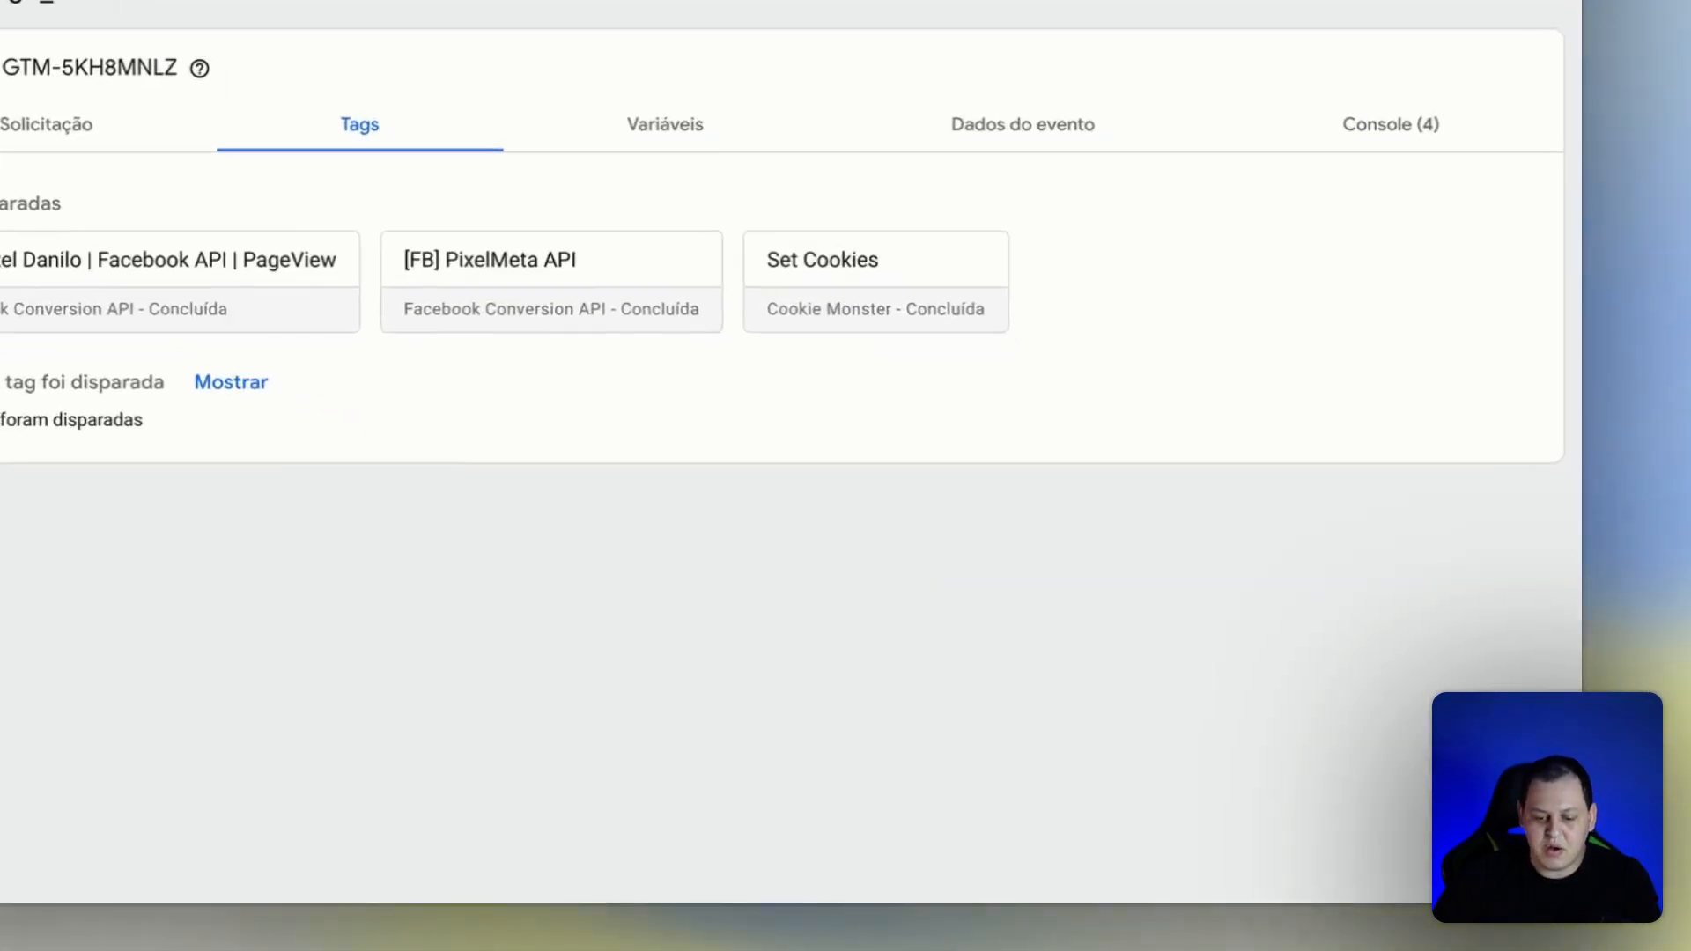
# In Tag Assistant, expand all properties of the fired [FB] PageView tag and check external_id in its advancedMatchingList.
pyautogui.click(965, 70)
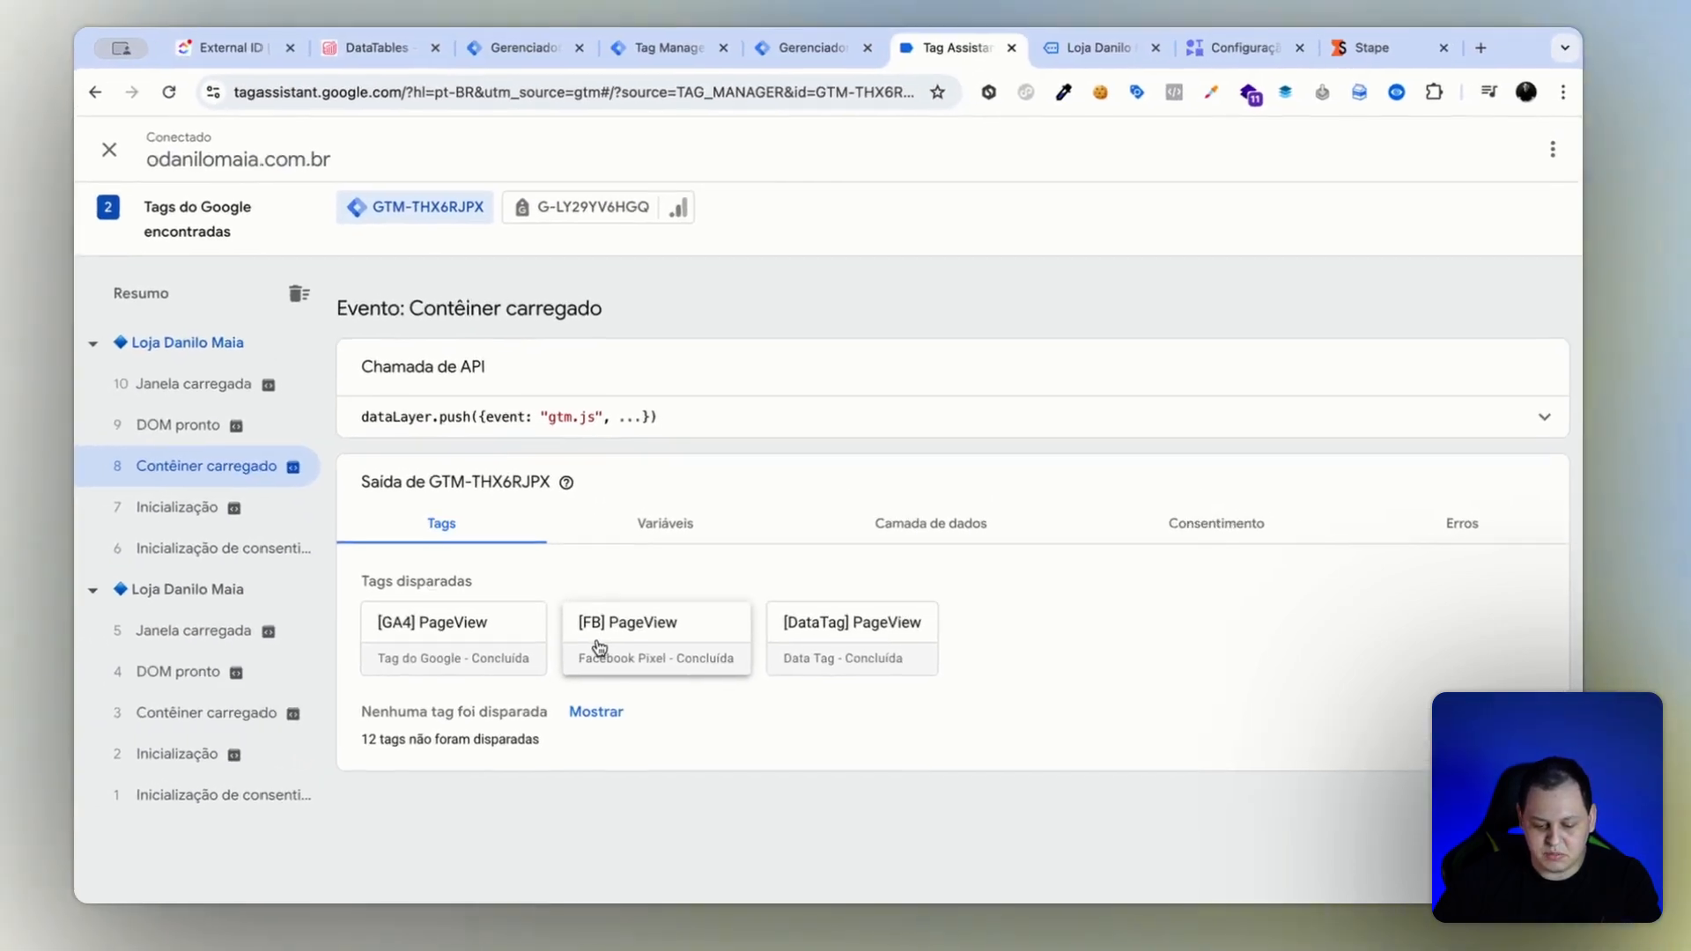
pyautogui.click(254, 546)
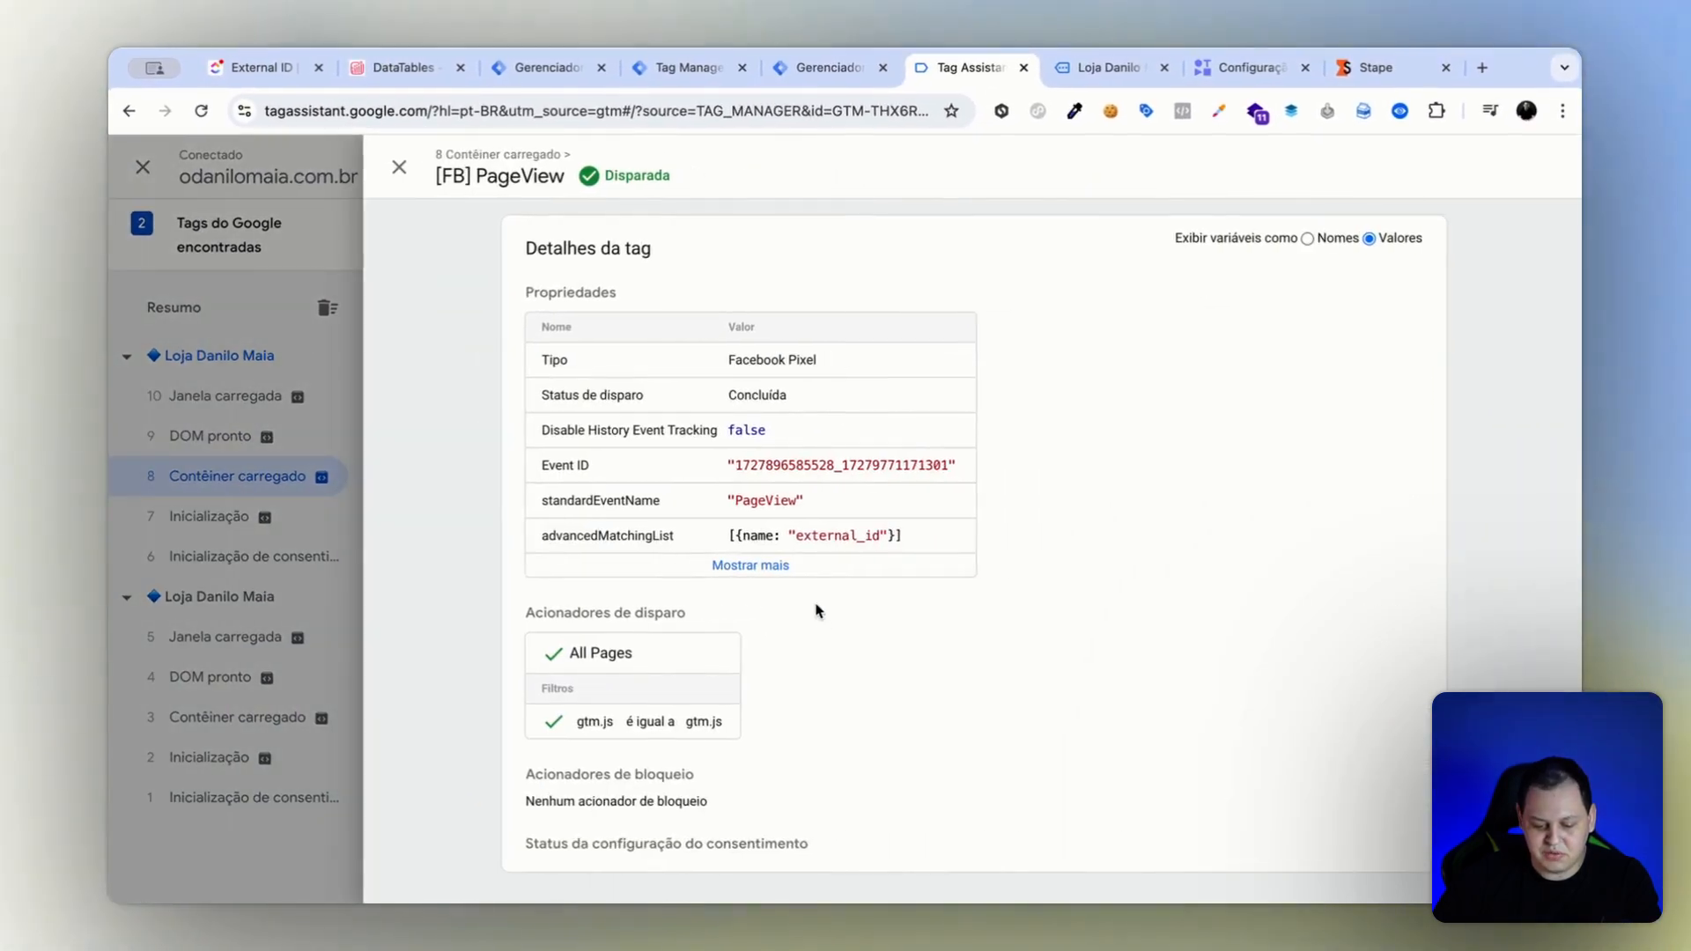
pyautogui.click(750, 565)
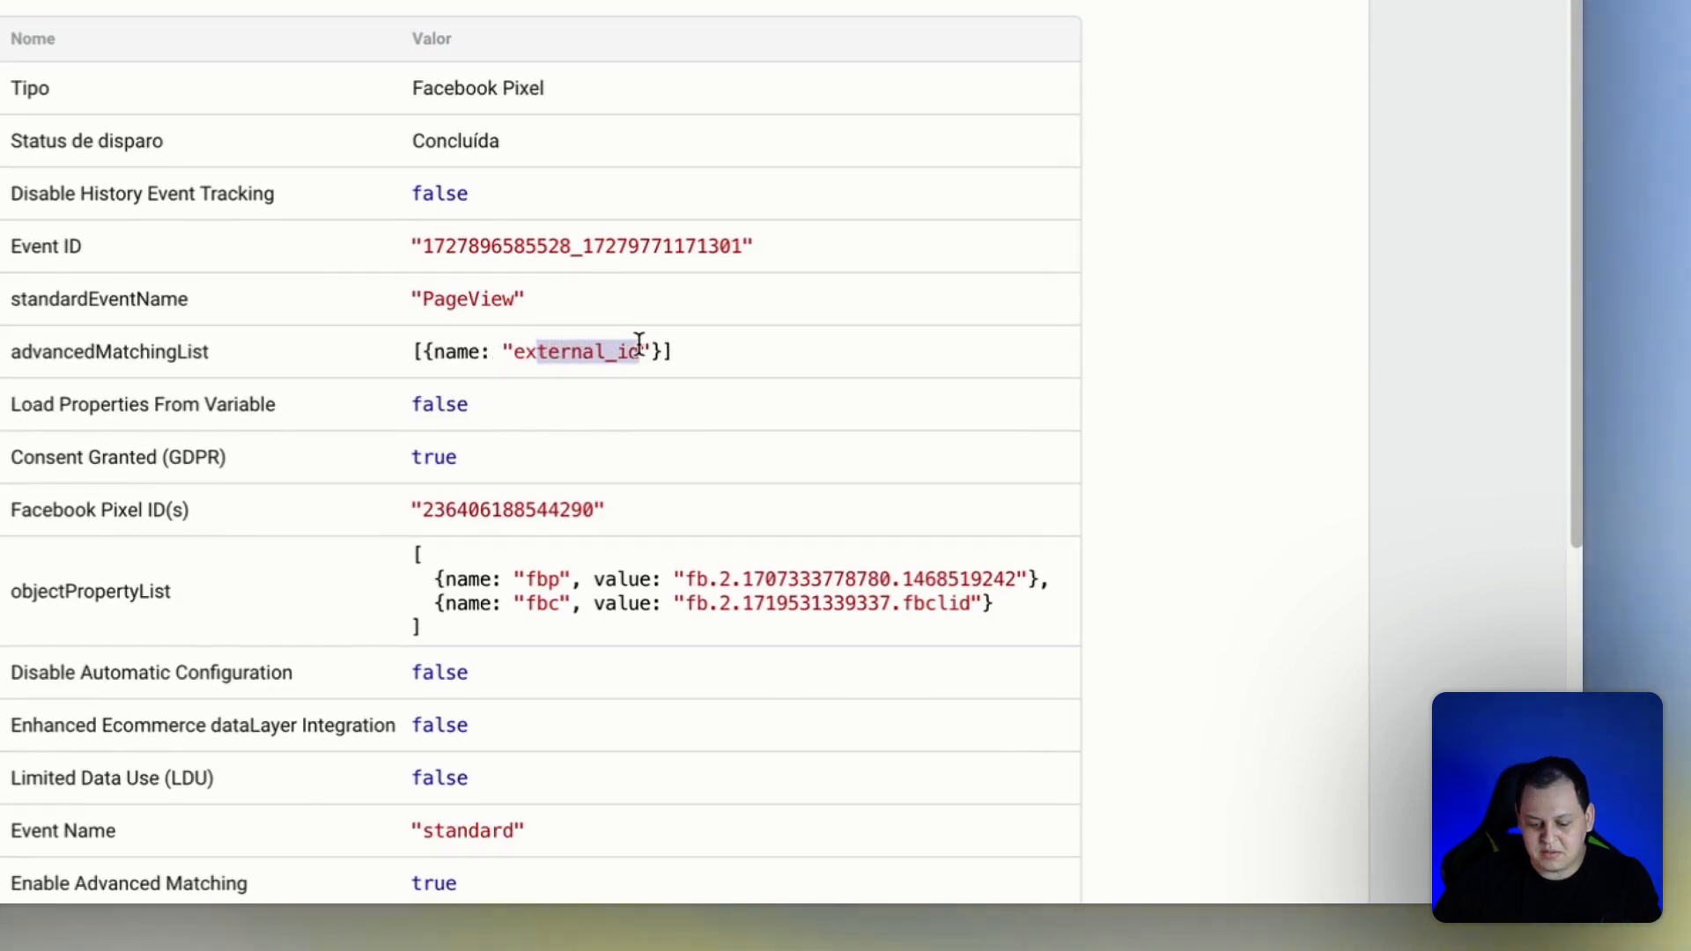
pyautogui.scroll(-3, 763, 558)
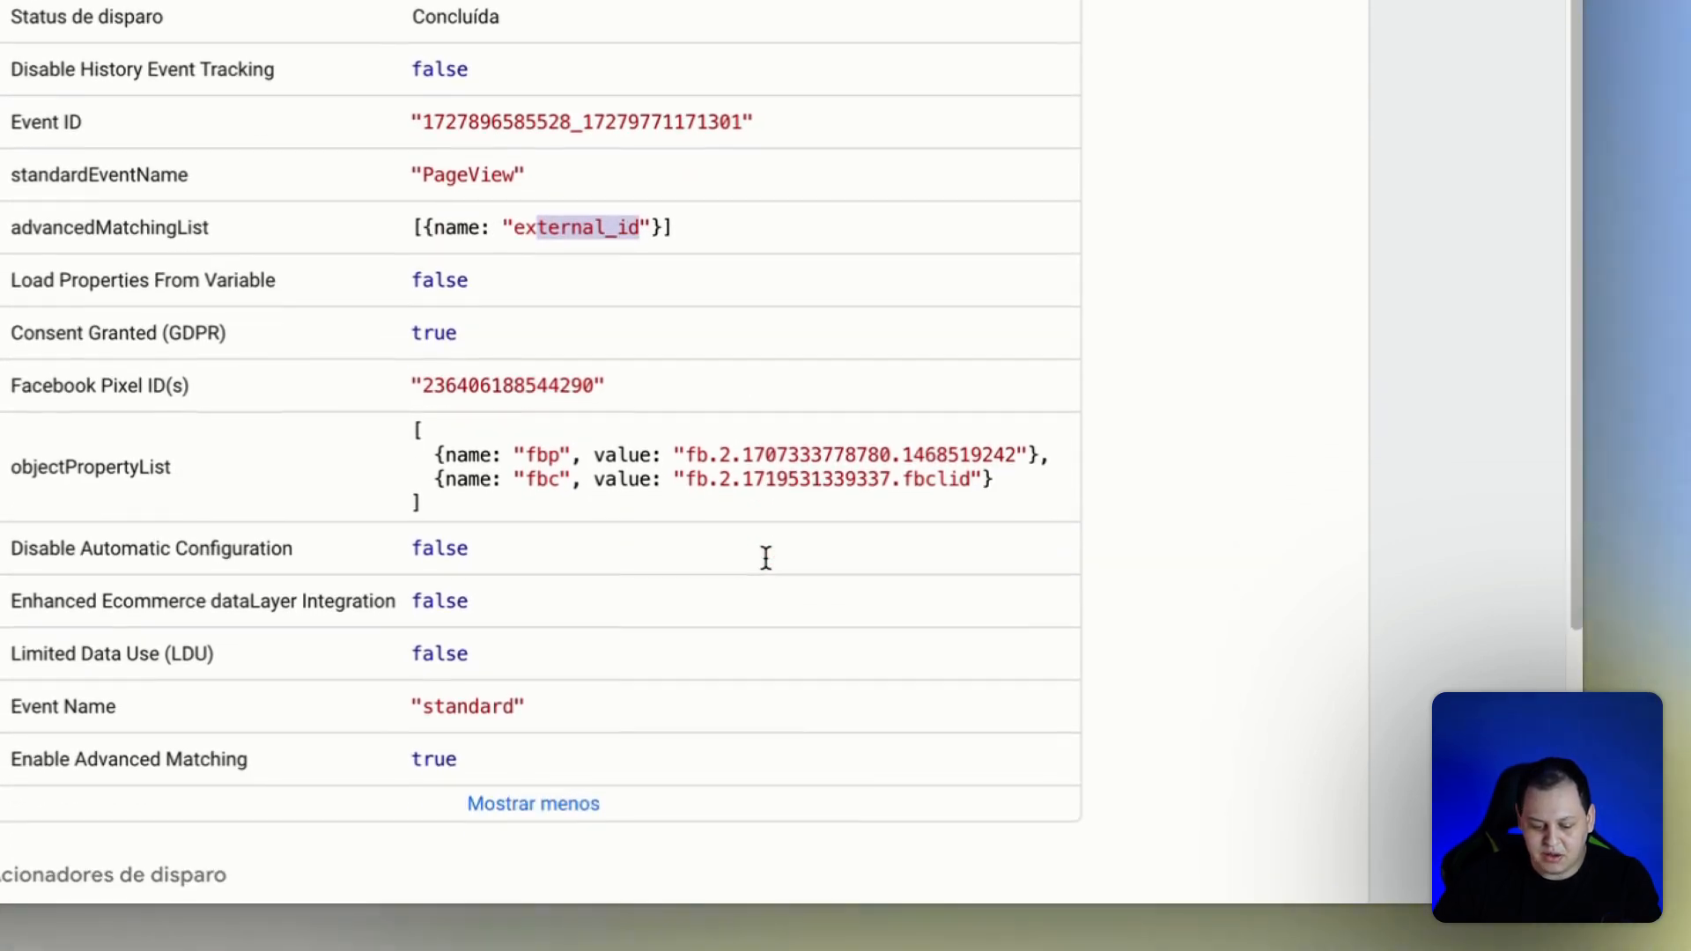
pyautogui.scroll(2, 595, 713)
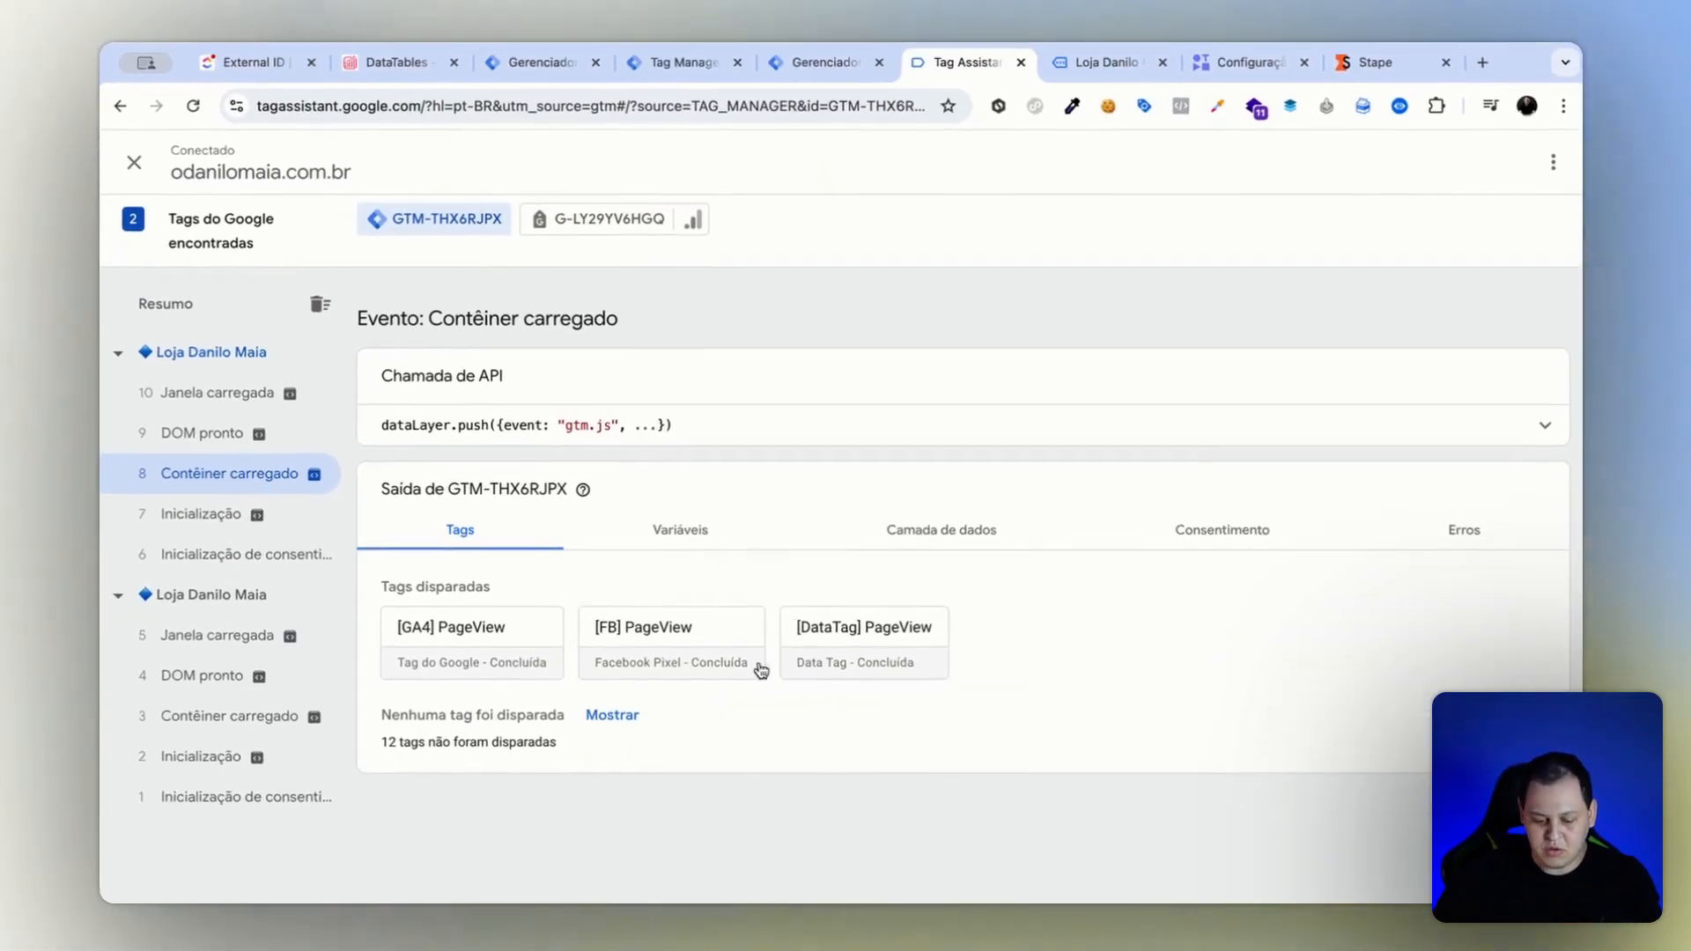
# Load the store page again and view the [DataTag] PageView tag's details in the newest container-loaded event.
pyautogui.click(1133, 76)
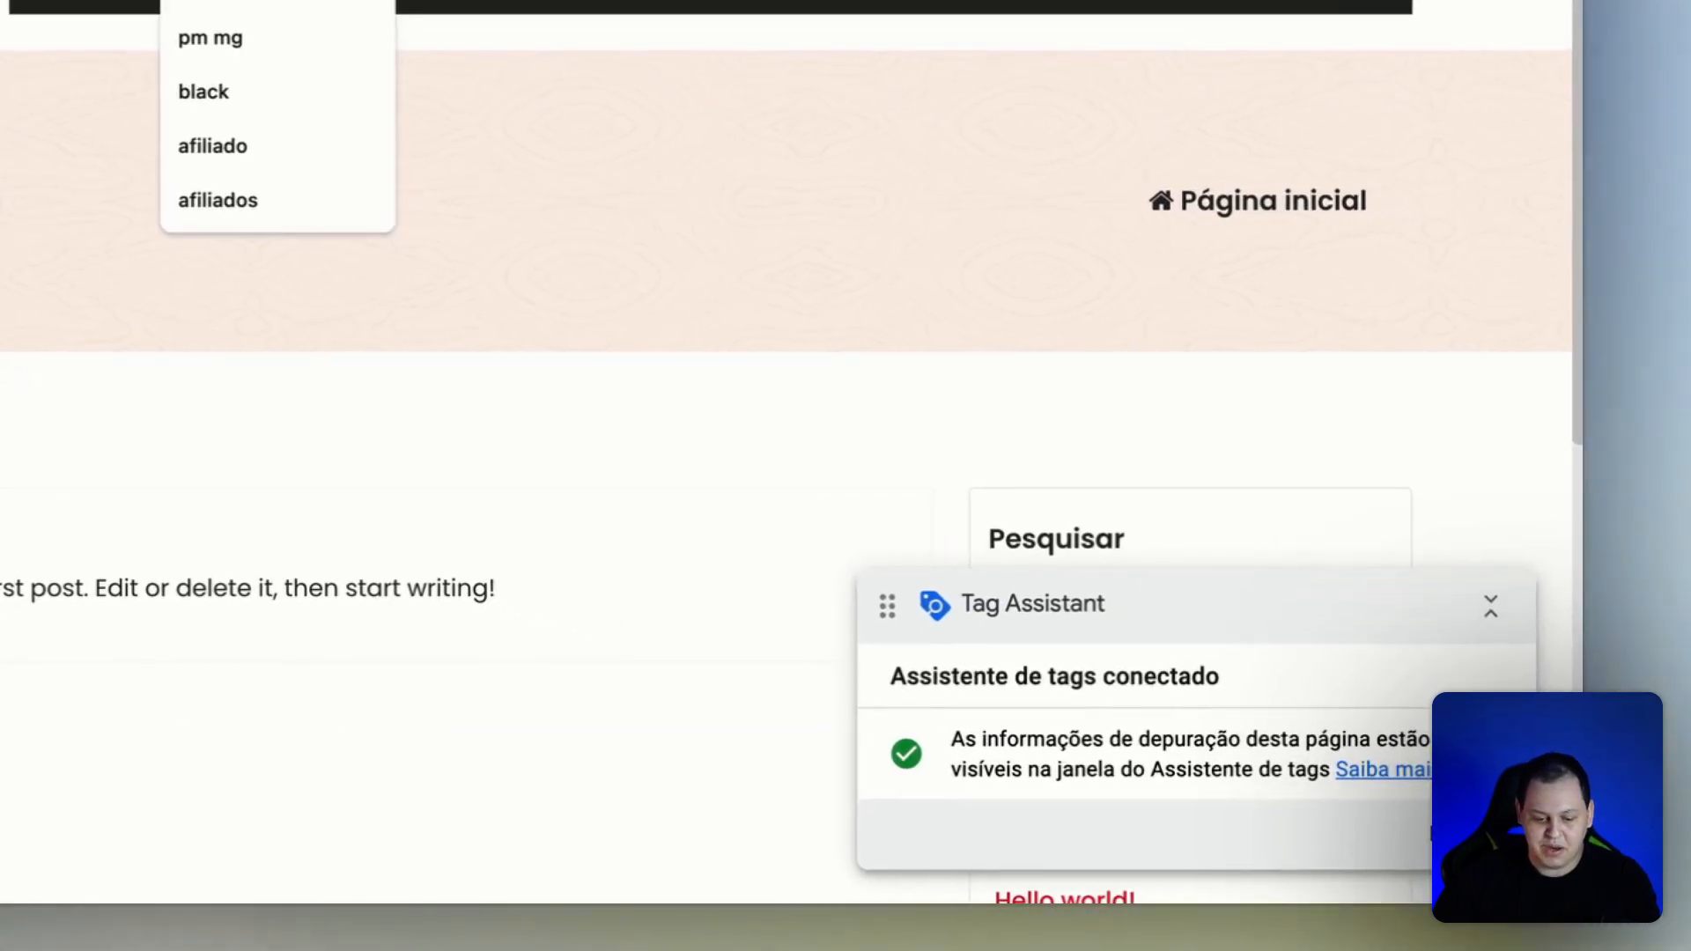
pyautogui.write('t')
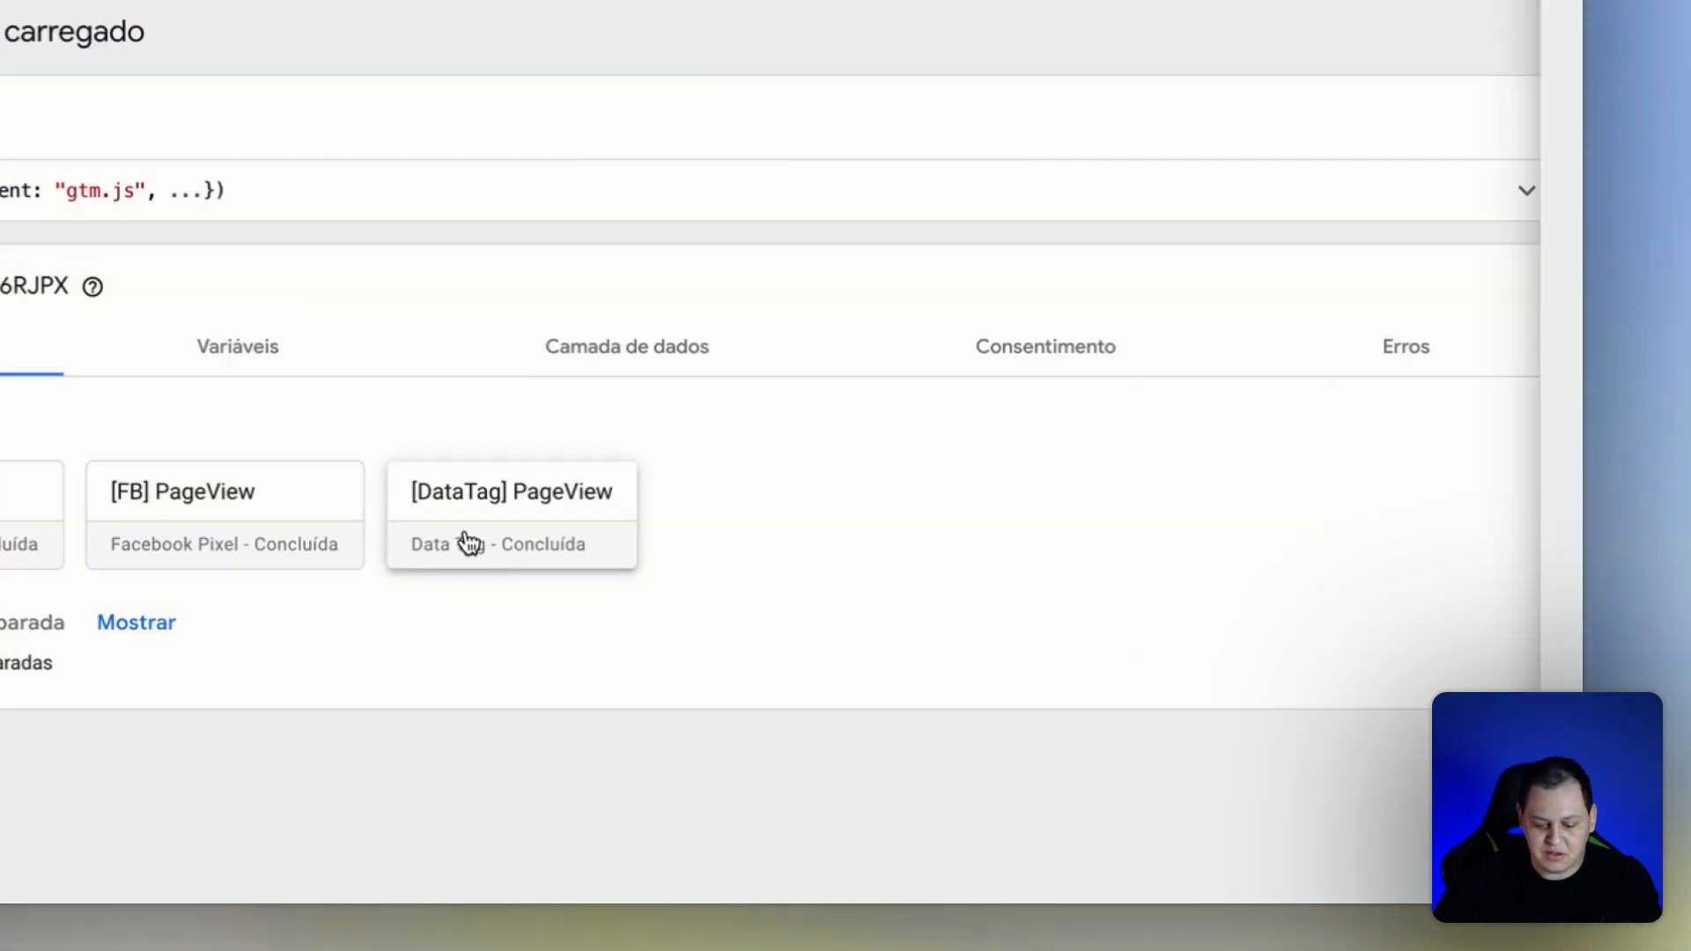
pyautogui.click(470, 542)
pyautogui.click(699, 547)
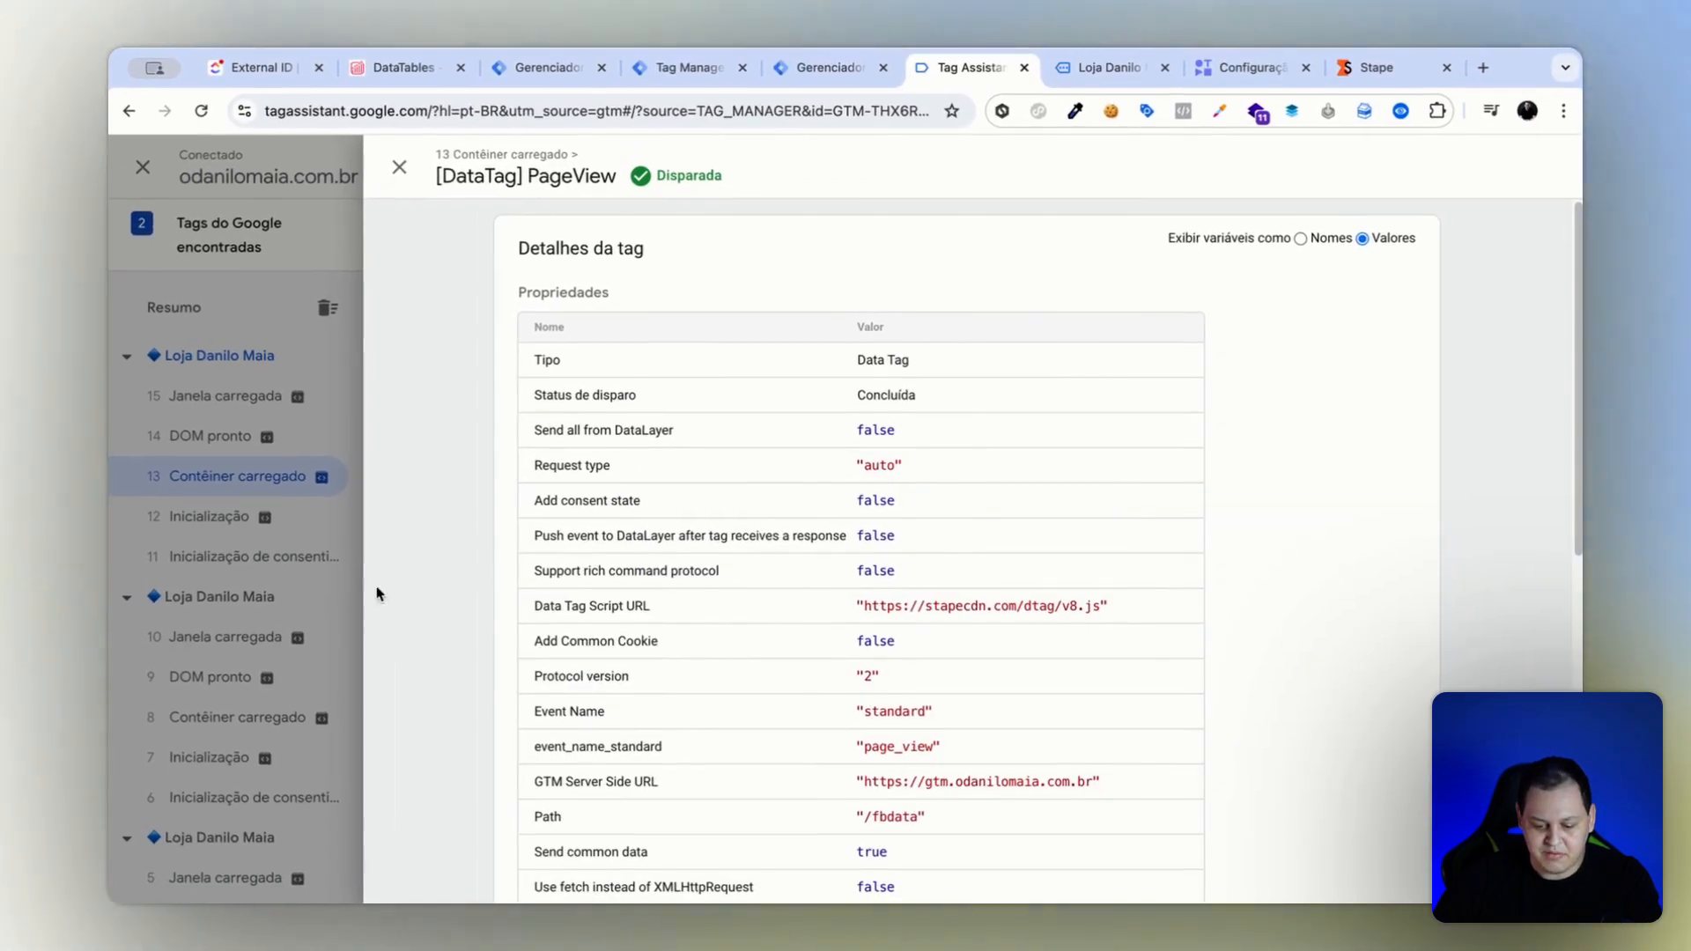
pyautogui.click(307, 627)
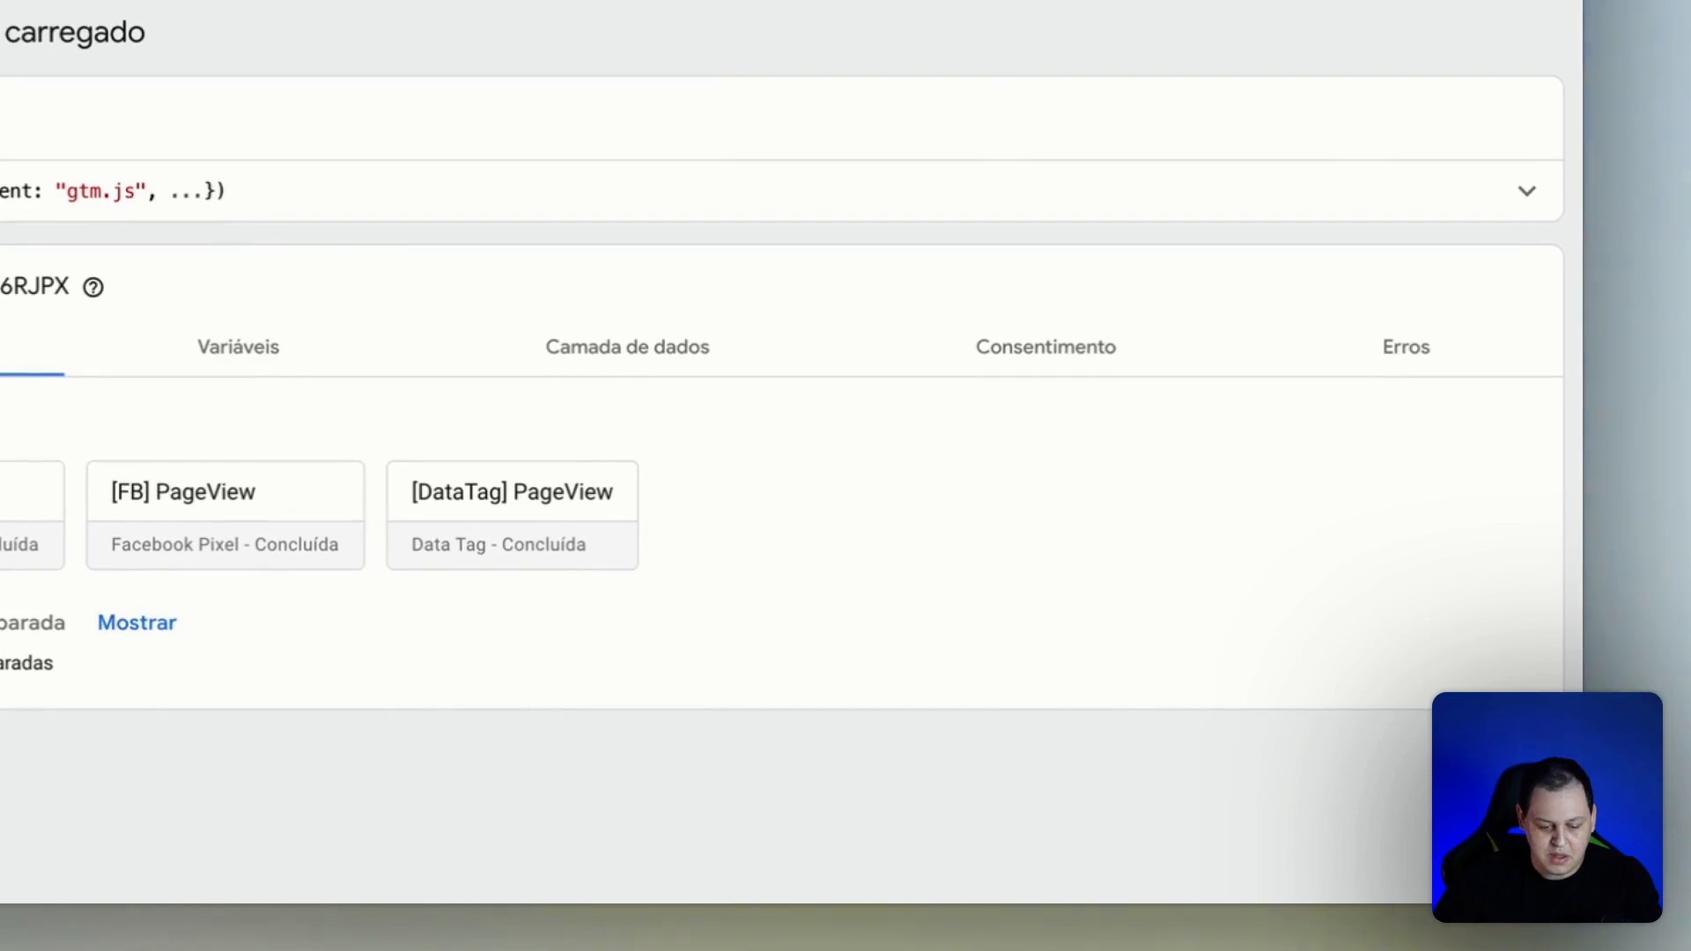
# Expand the newest [FB] PageView tag's properties and examine the external_id value in its advancedMatchingList.
pyautogui.click(157, 496)
pyautogui.click(494, 398)
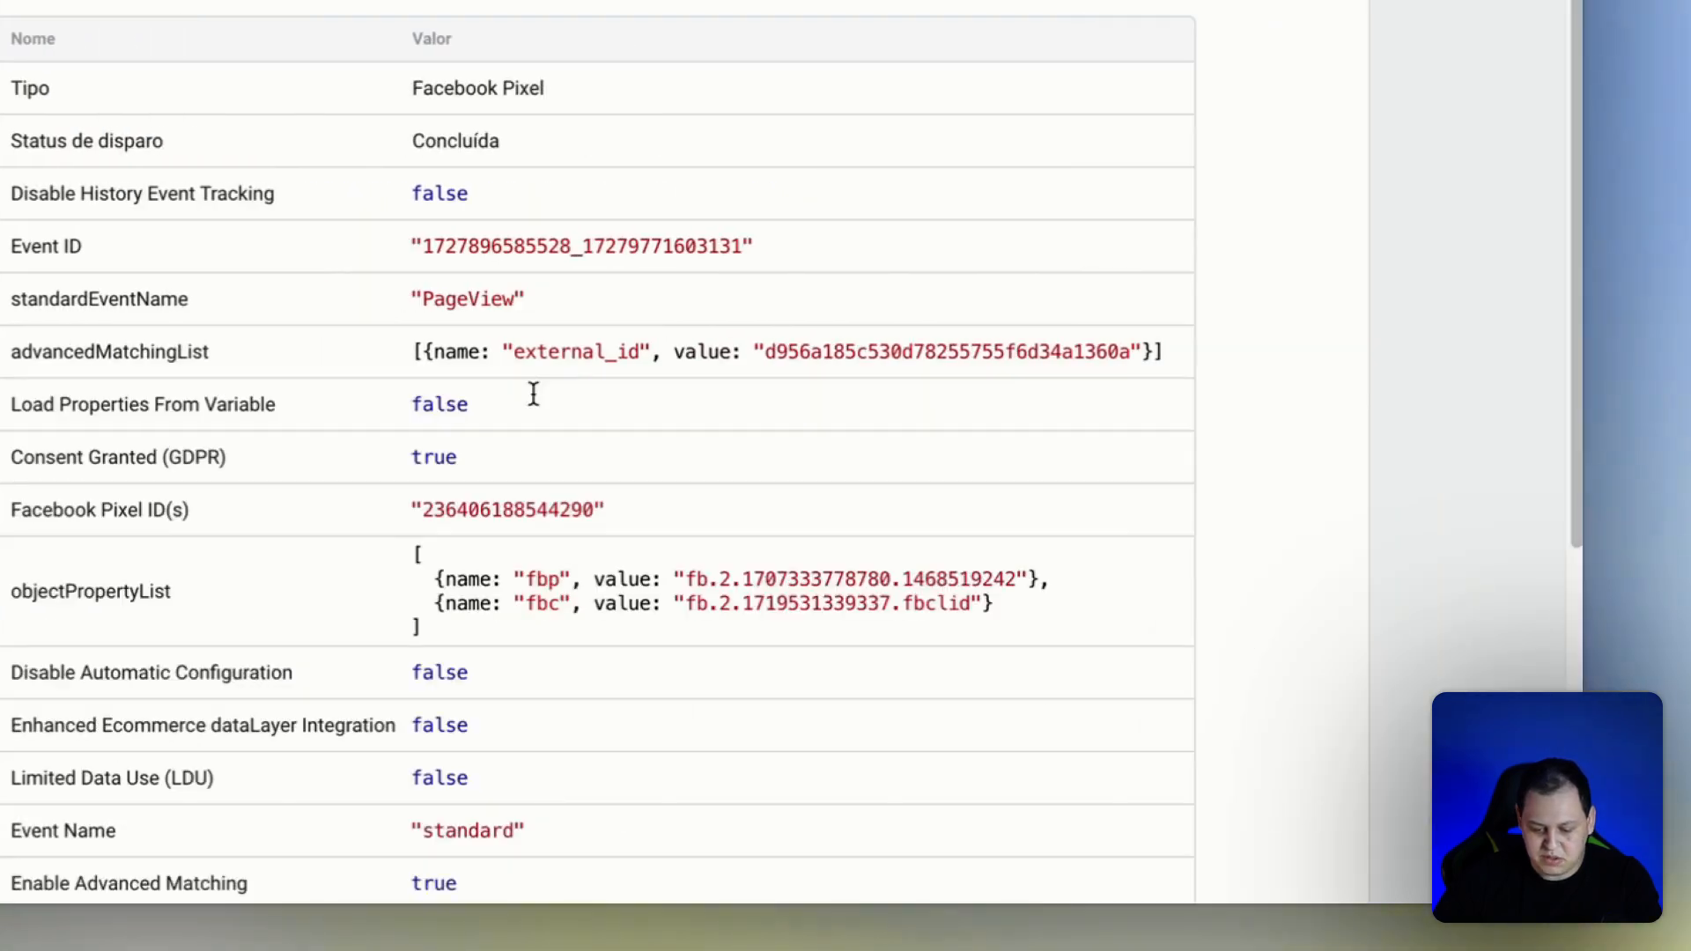
pyautogui.moveTo(435, 352); pyautogui.dragTo(548, 356)
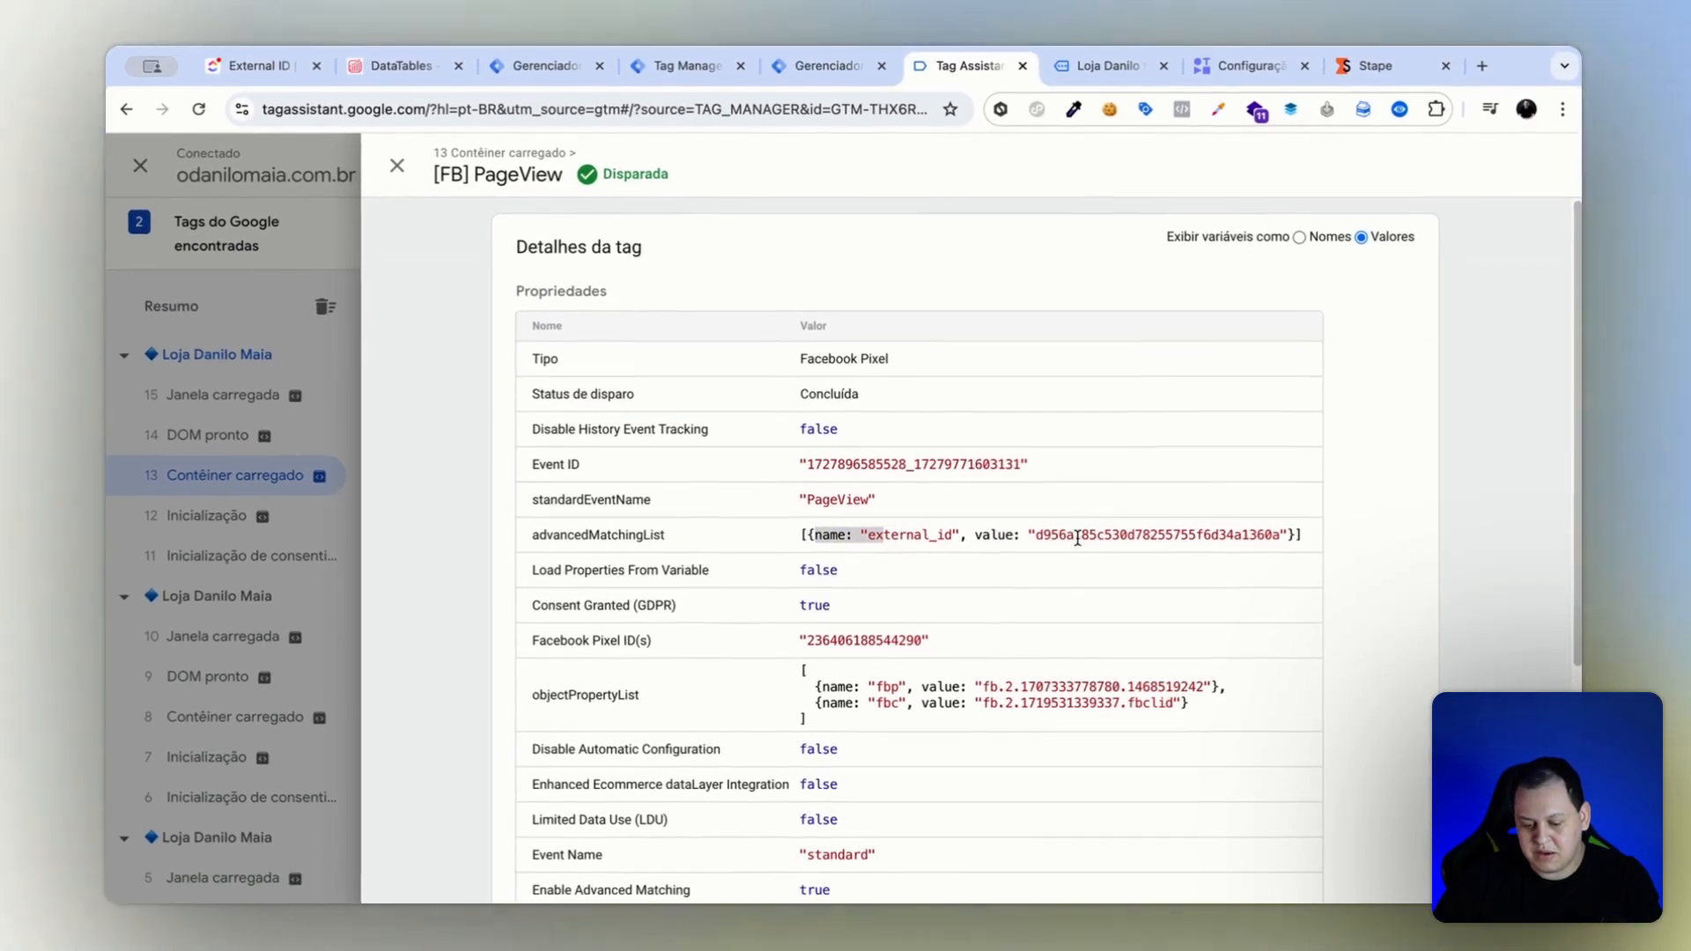
pyautogui.moveTo(765, 352); pyautogui.dragTo(1015, 350)
pyautogui.moveTo(1204, 533); pyautogui.dragTo(1243, 533)
# Return to the server preview and open the [FB] PixelMeta API tag's details to compare its external_id value.
pyautogui.click(1108, 67)
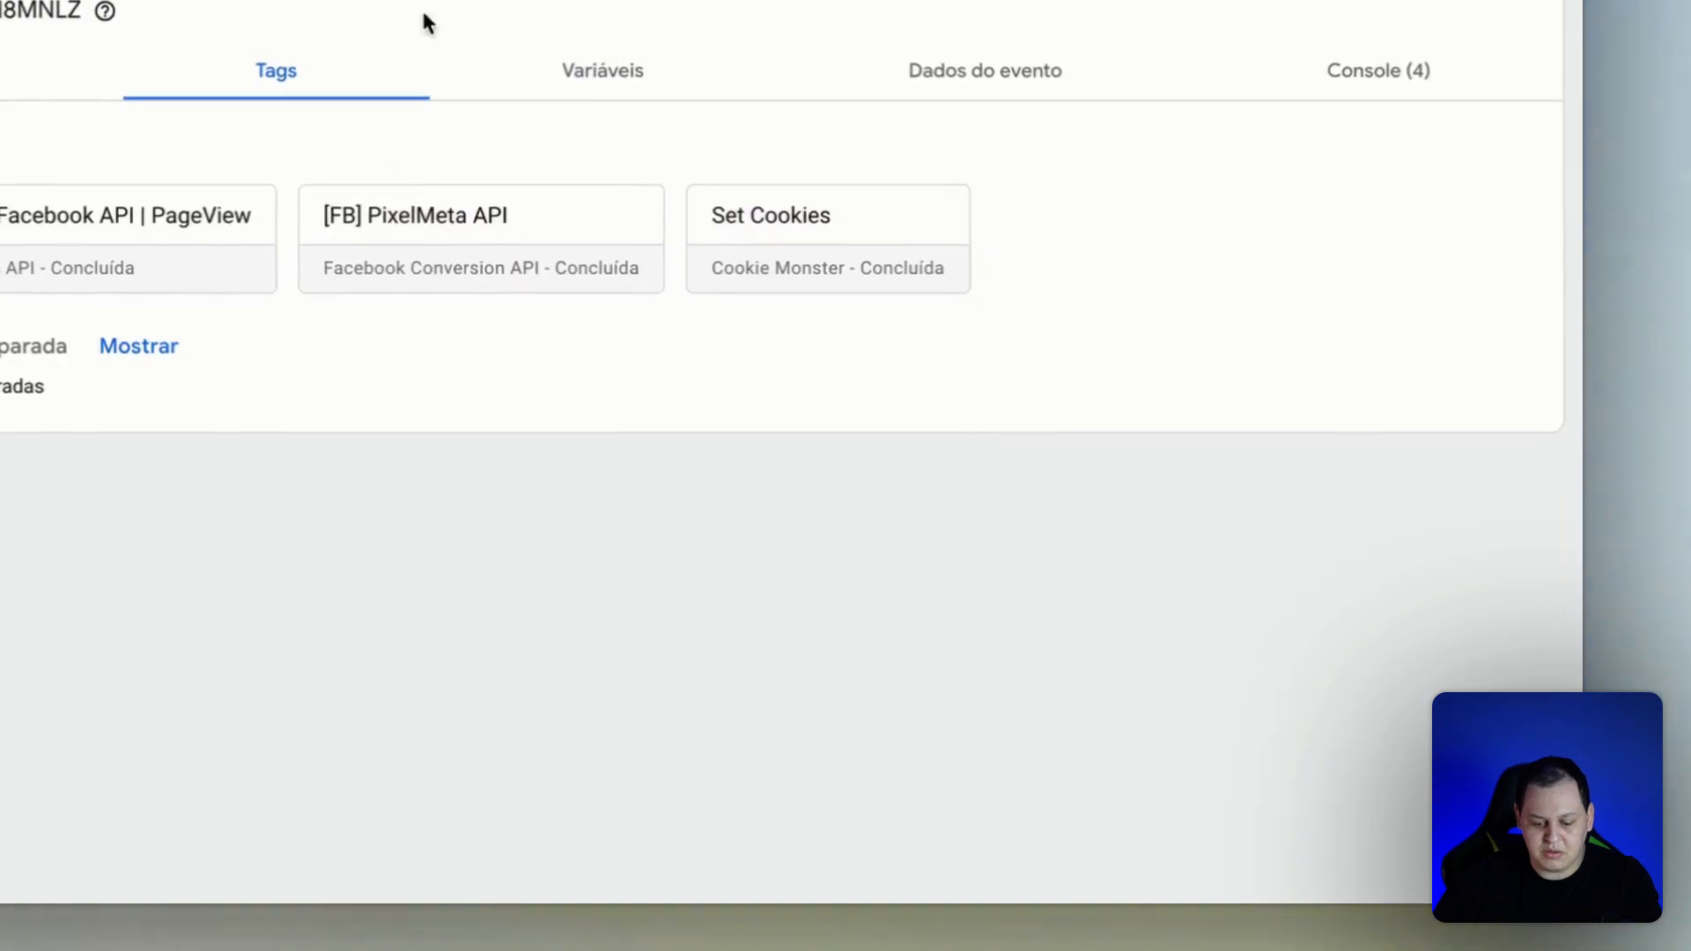
pyautogui.click(430, 284)
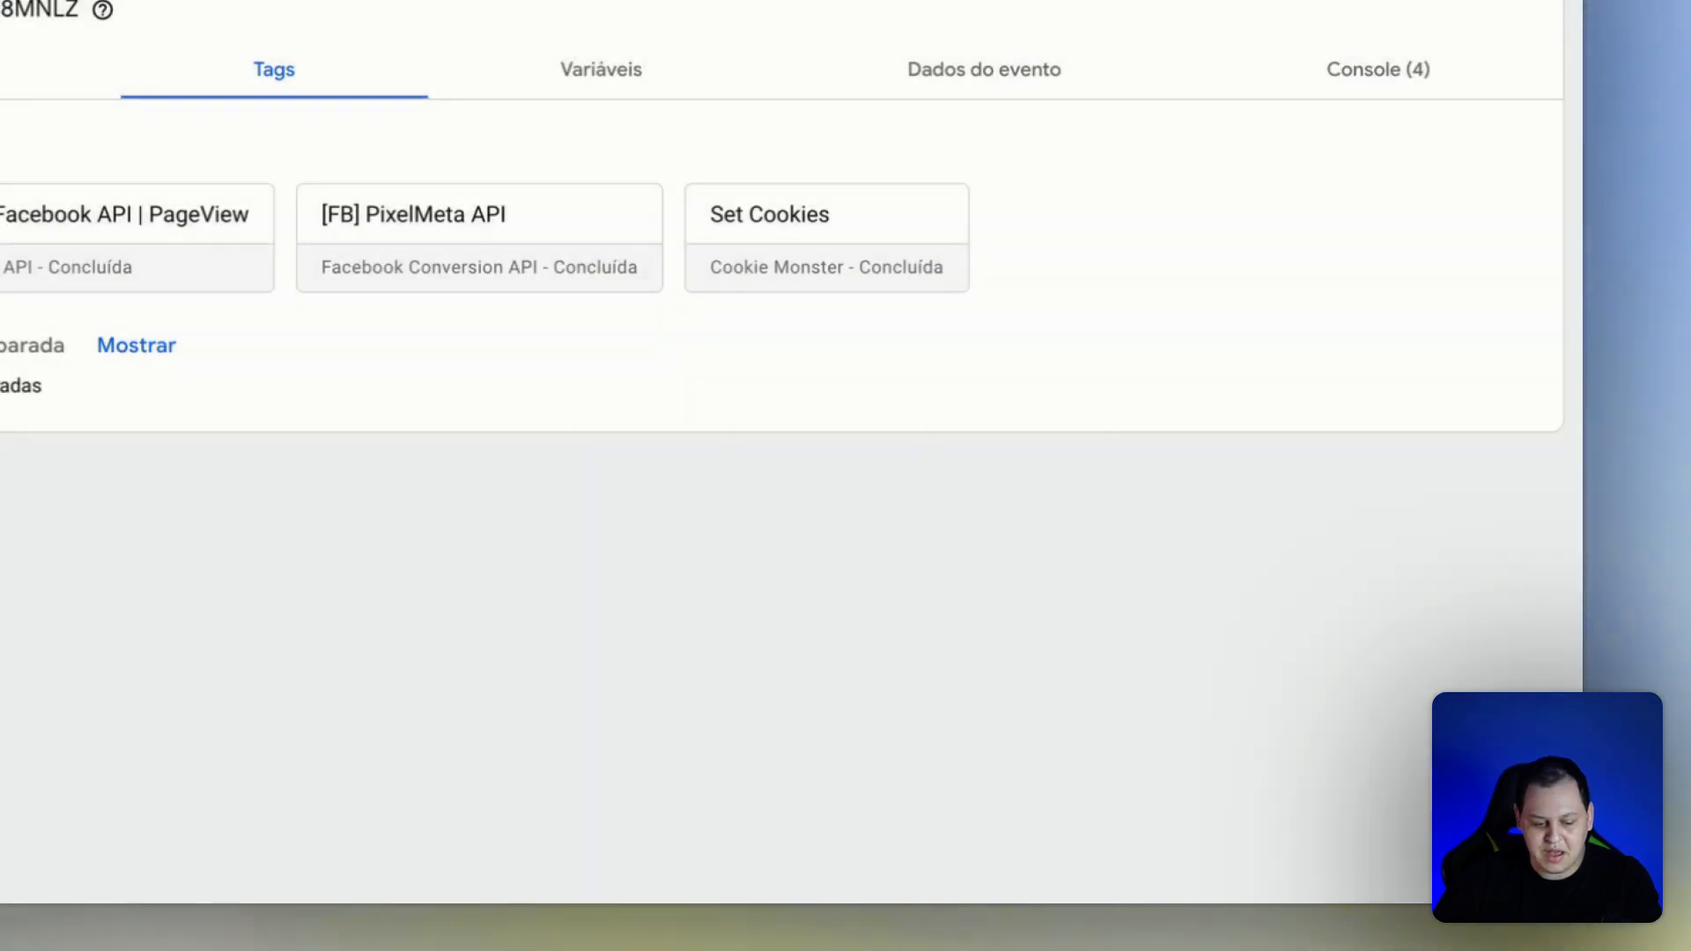
pyautogui.click(430, 281)
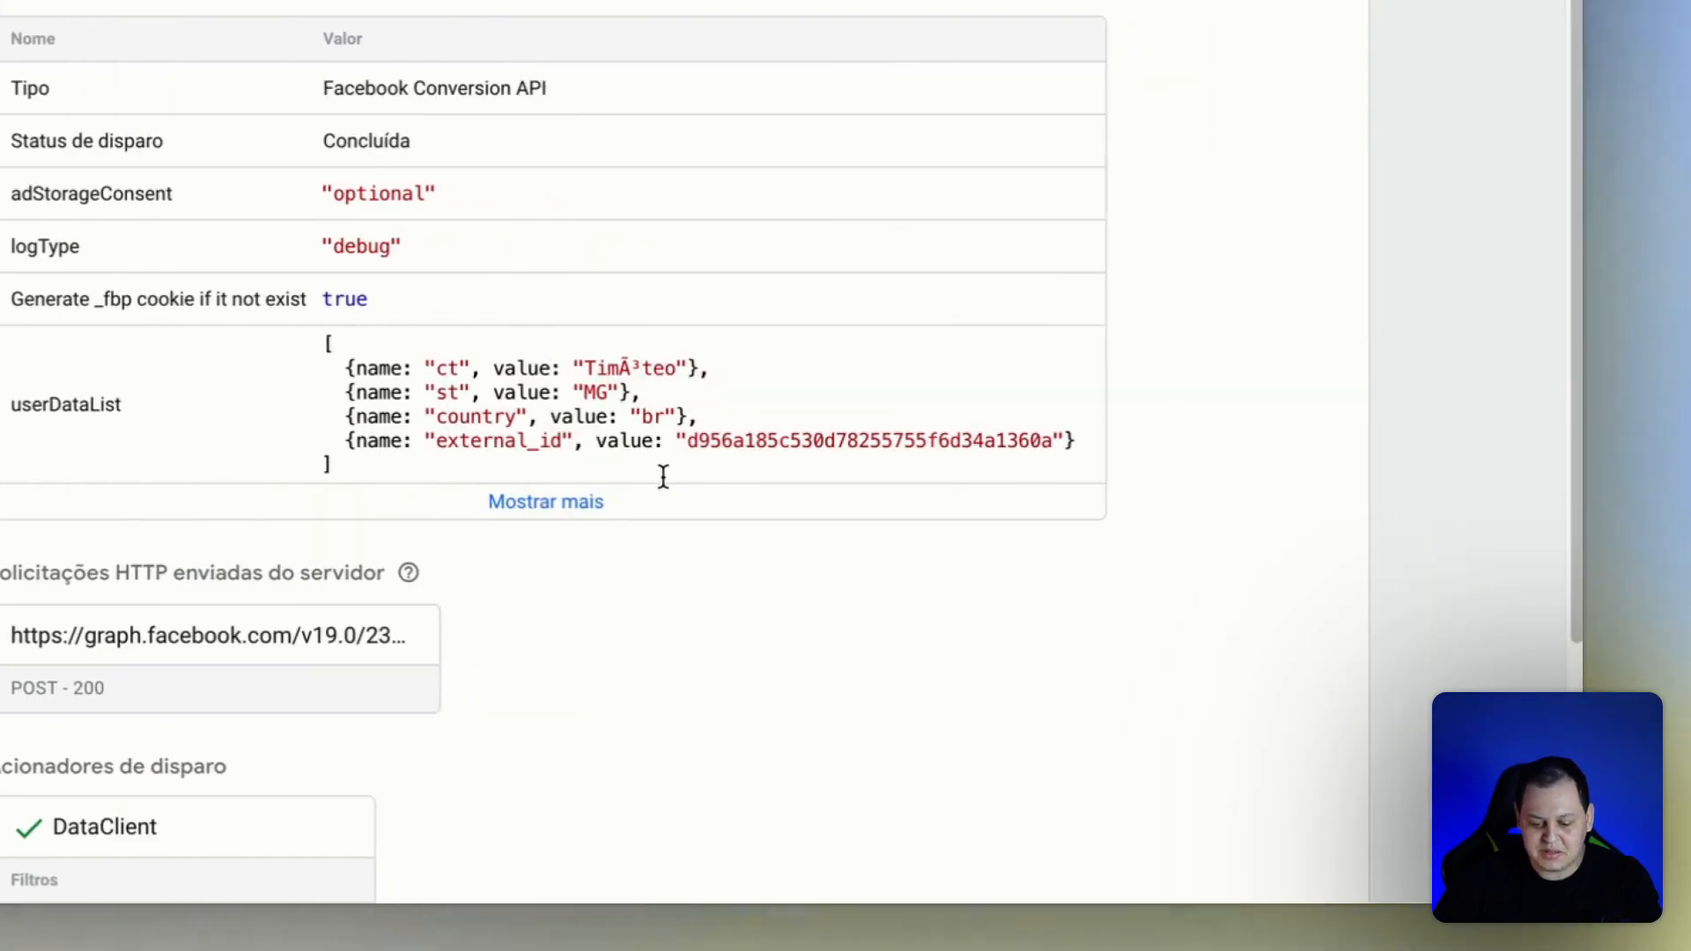
# Expand all properties of the page_view [FB] PixelMeta API tag and examine the external_id in its userDataList.
pyautogui.click(579, 504)
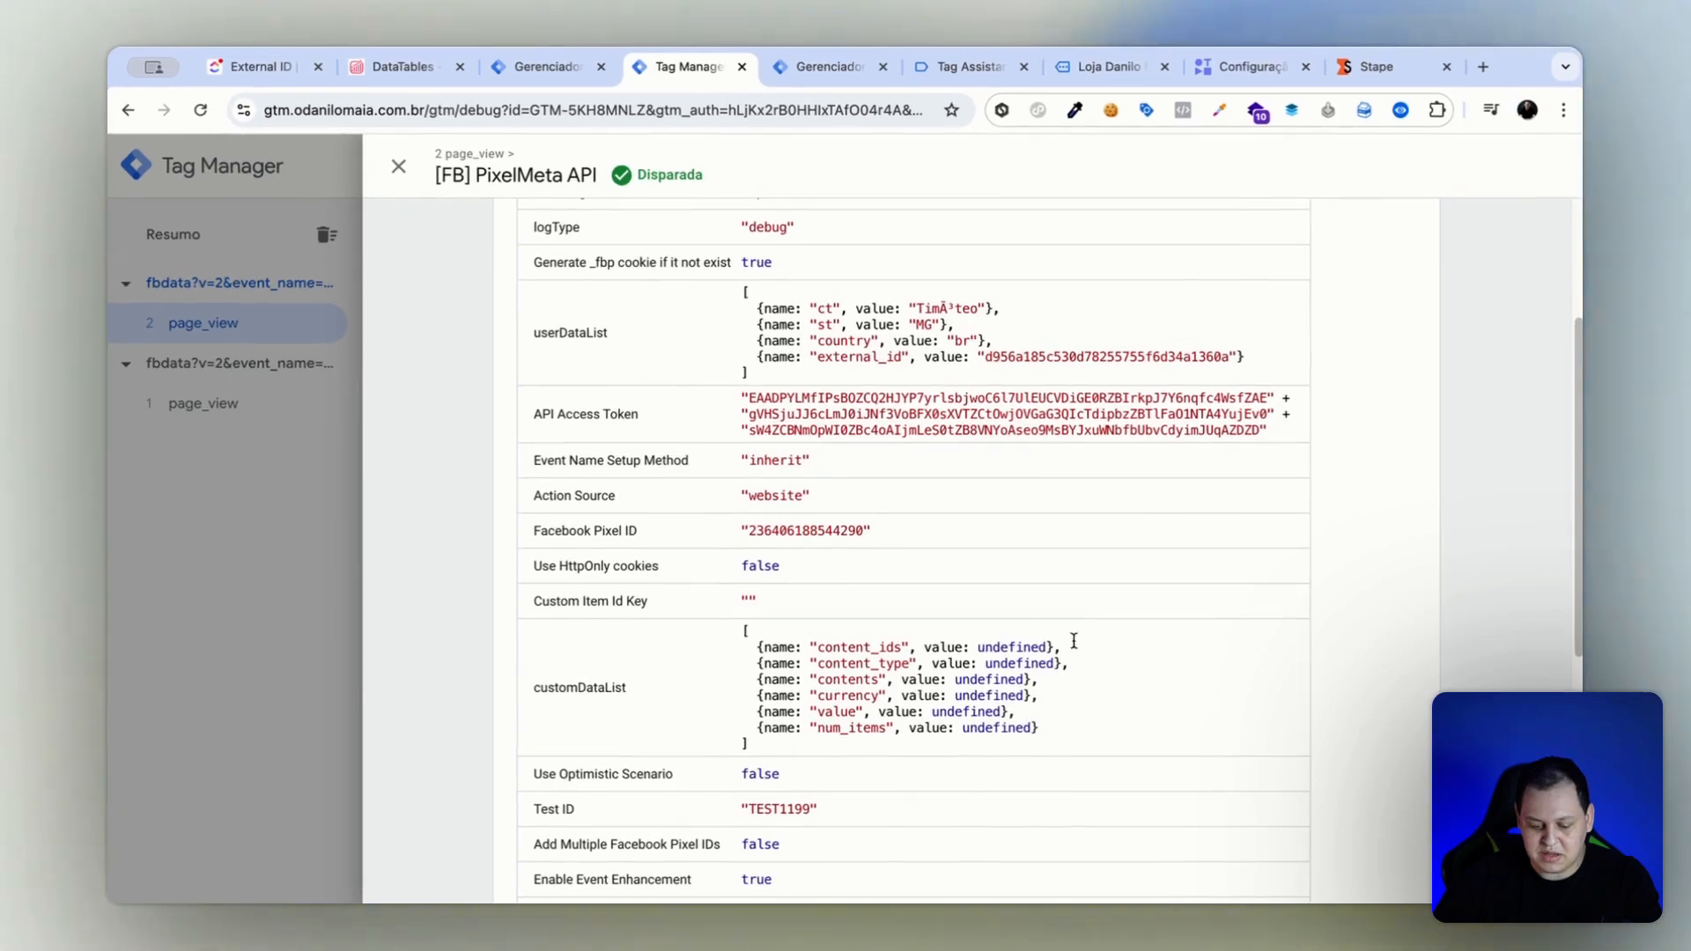
pyautogui.scroll(-3, 1084, 642)
pyautogui.scroll(5, 969, 629)
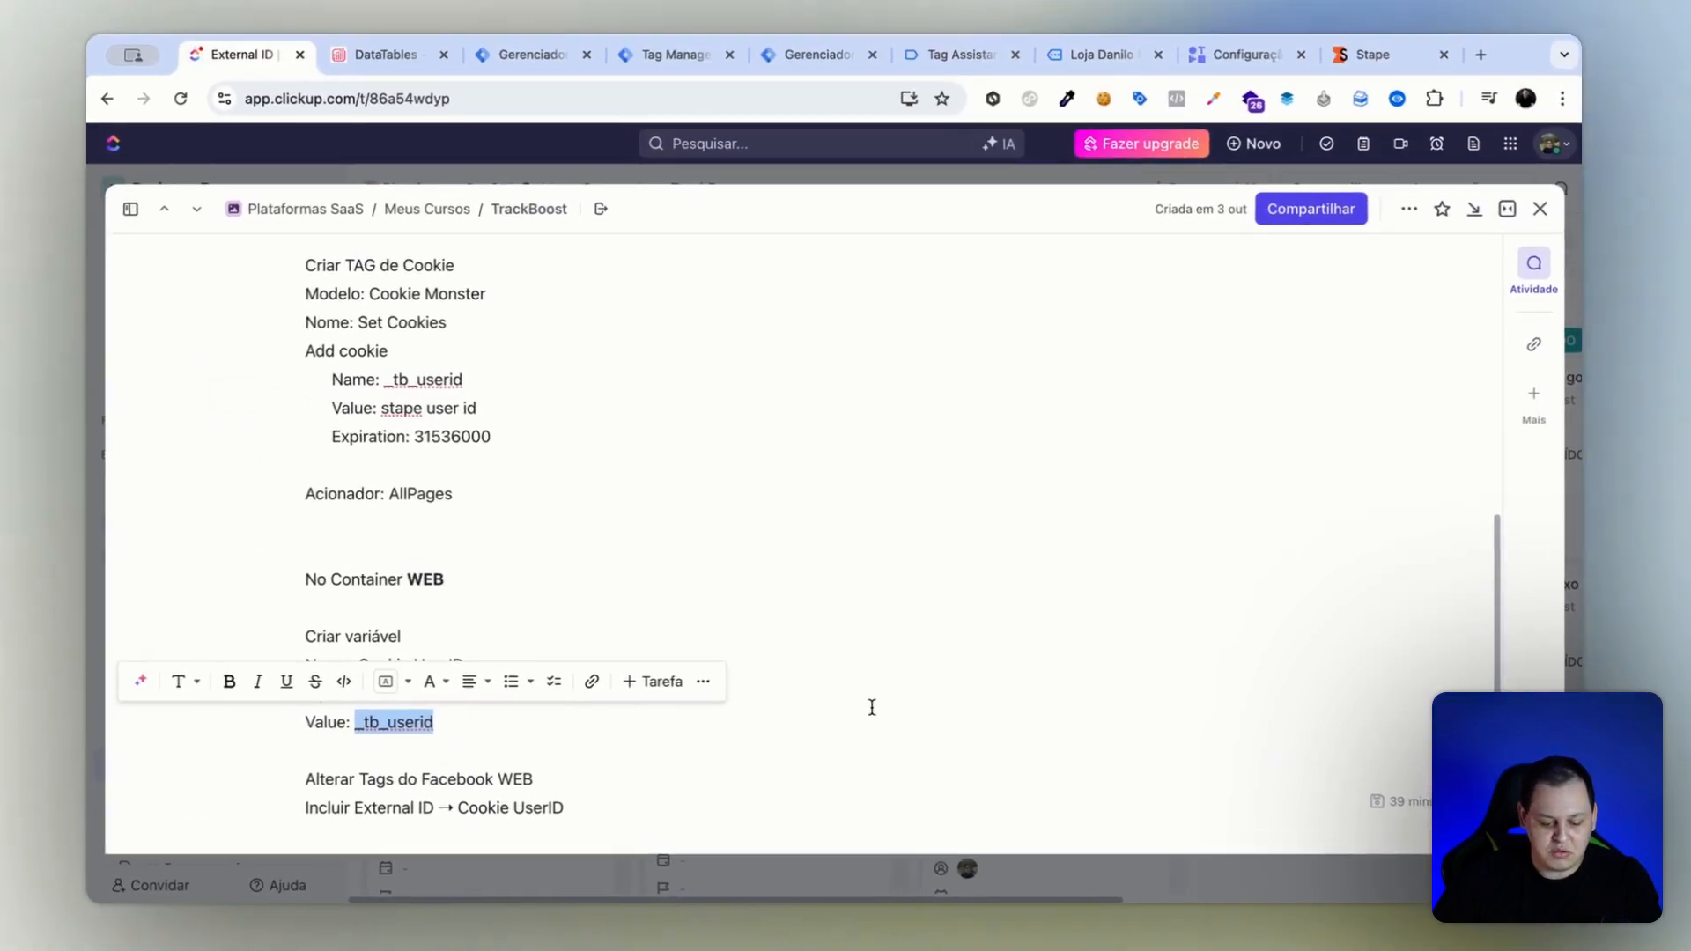
# Switch to the store page and search it for "produto" to open the product page and trigger a view_item event.
pyautogui.press('Right')
pyautogui.press('Return')
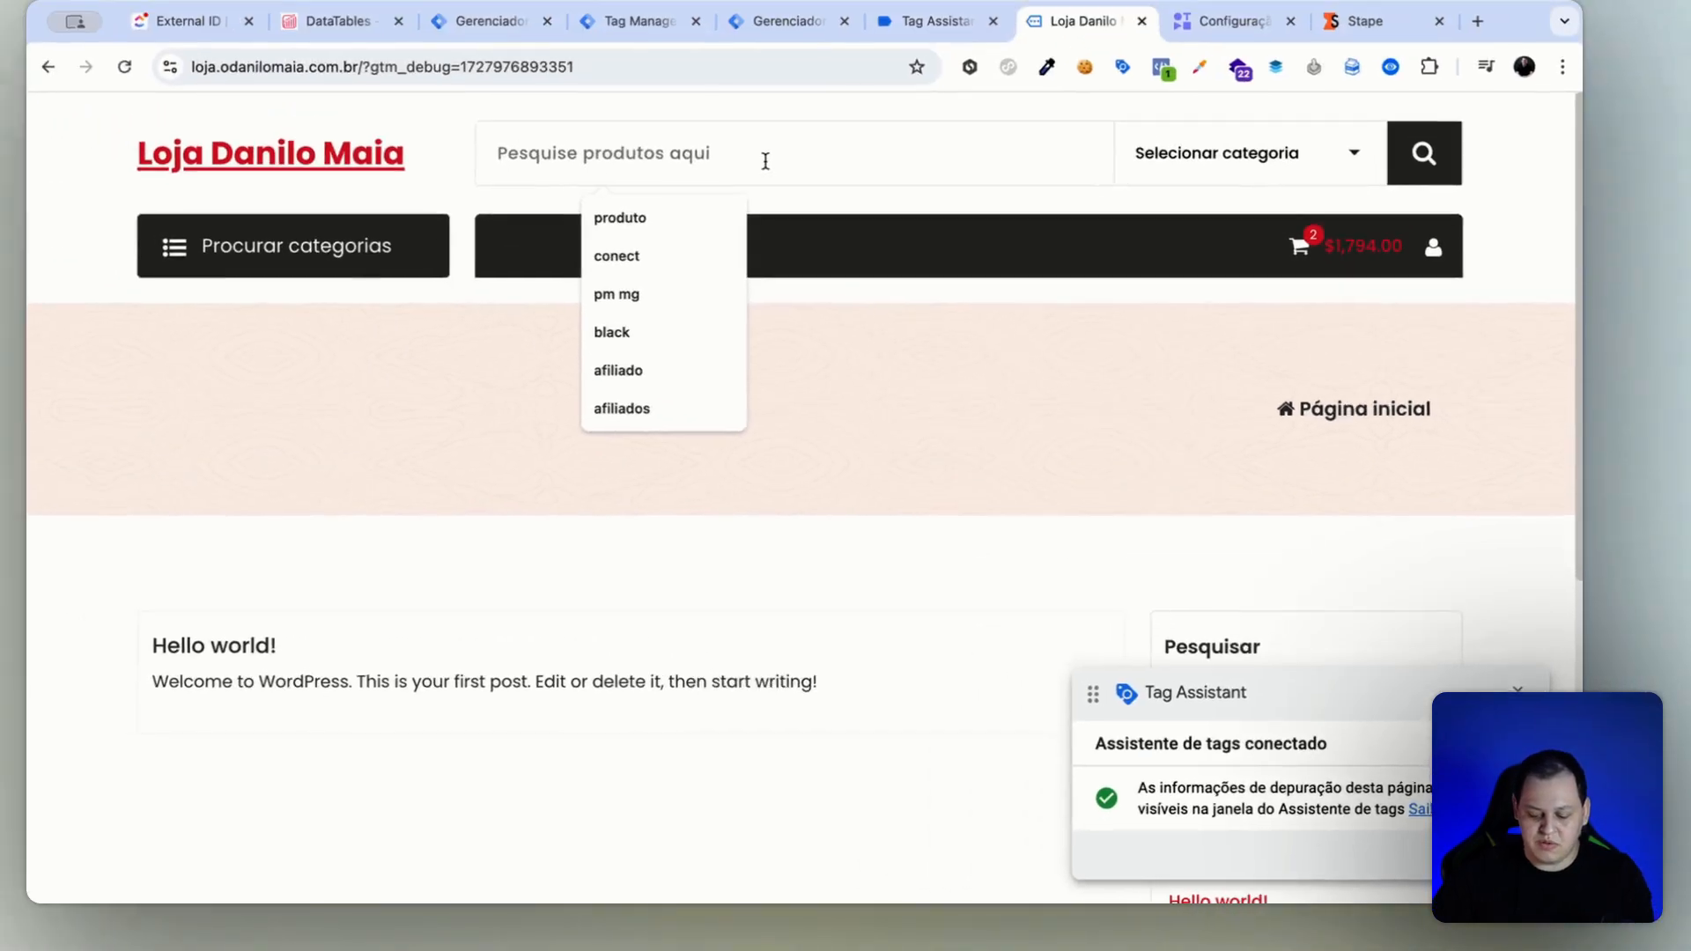
pyautogui.write('produto')
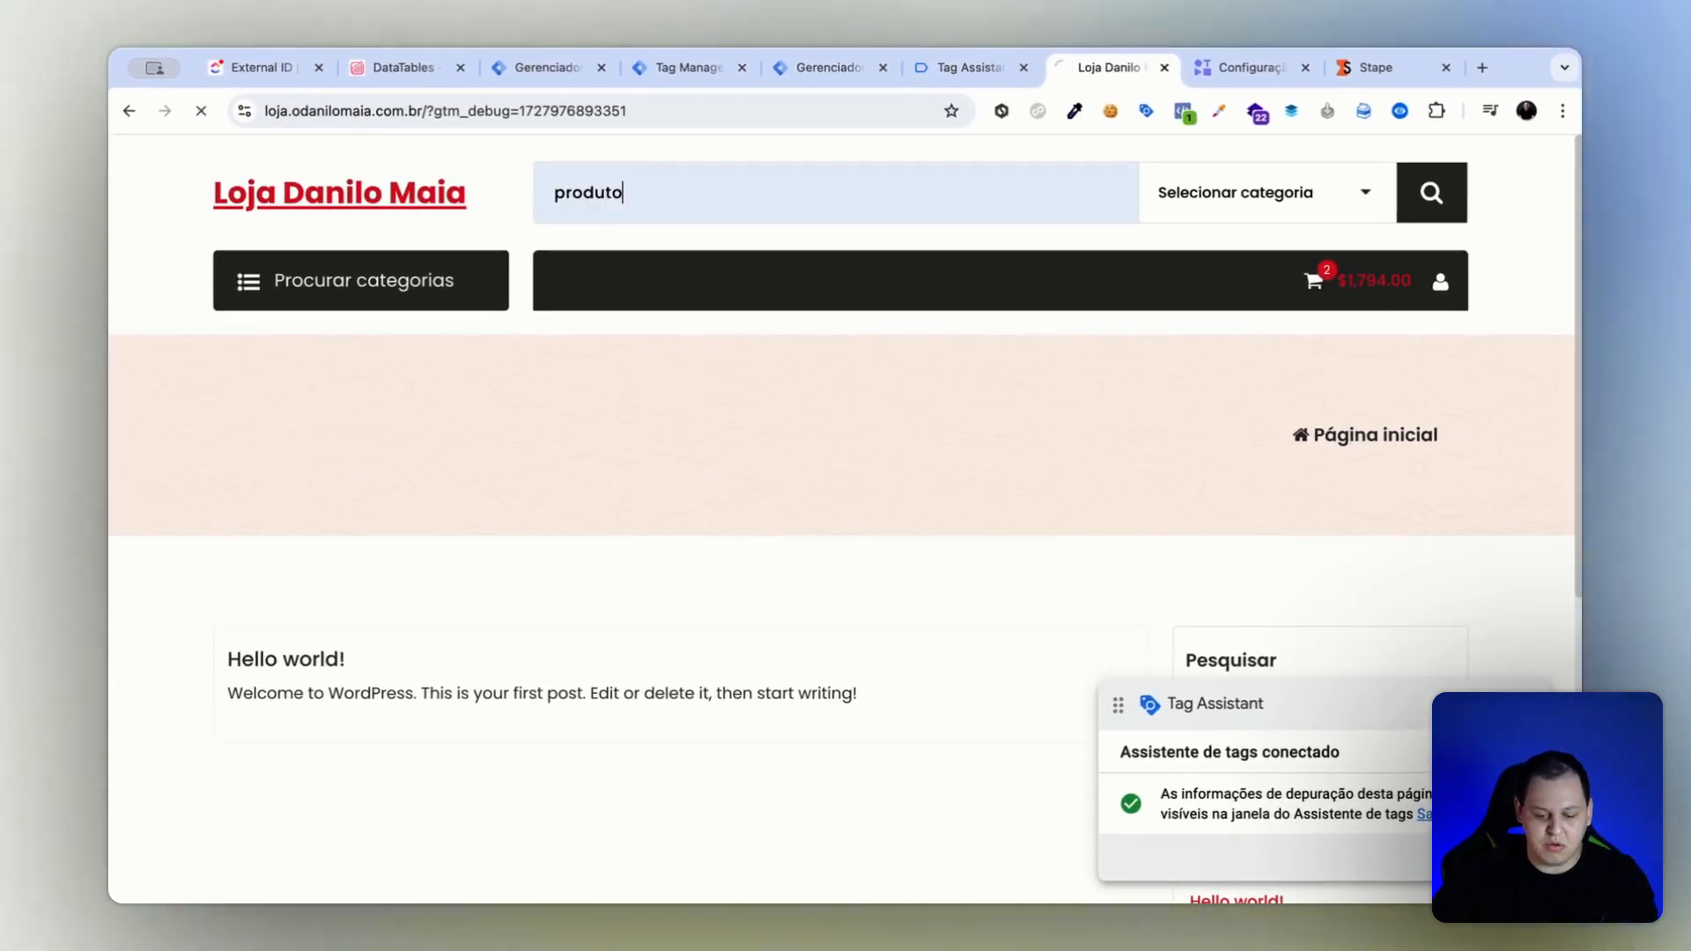
pyautogui.press('Return')
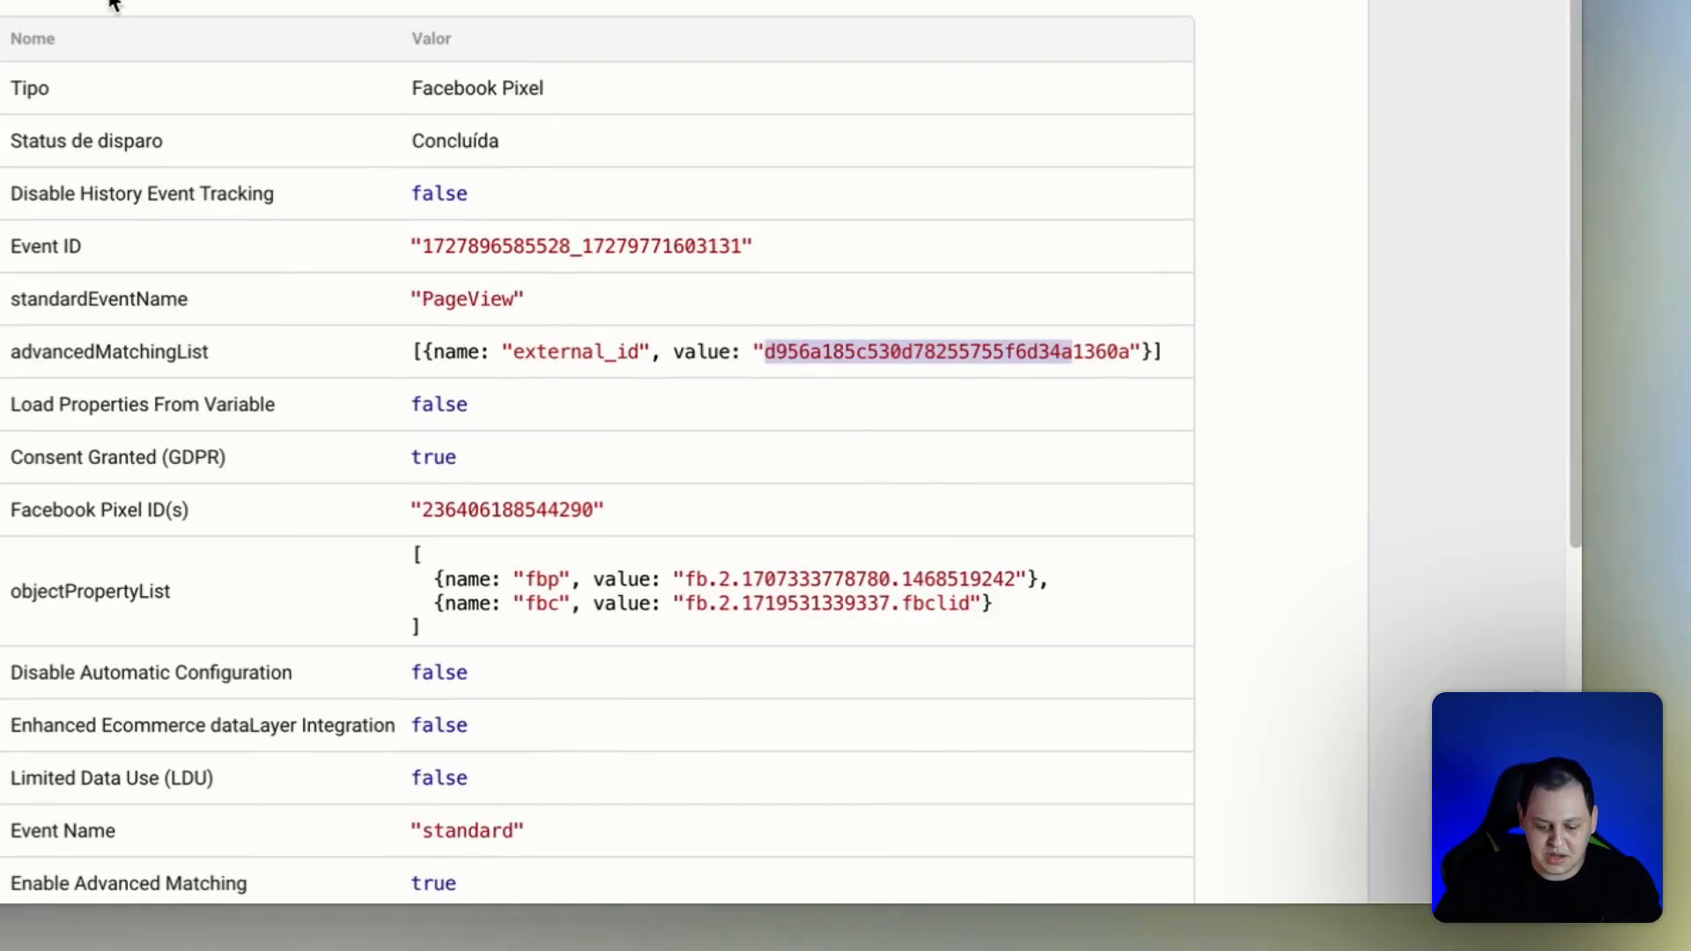
# In Tag Assistant, open the view_item event's [FB] ViewContent tag, expand its properties and check external_id in advancedMatchingList.
pyautogui.press('Escape')
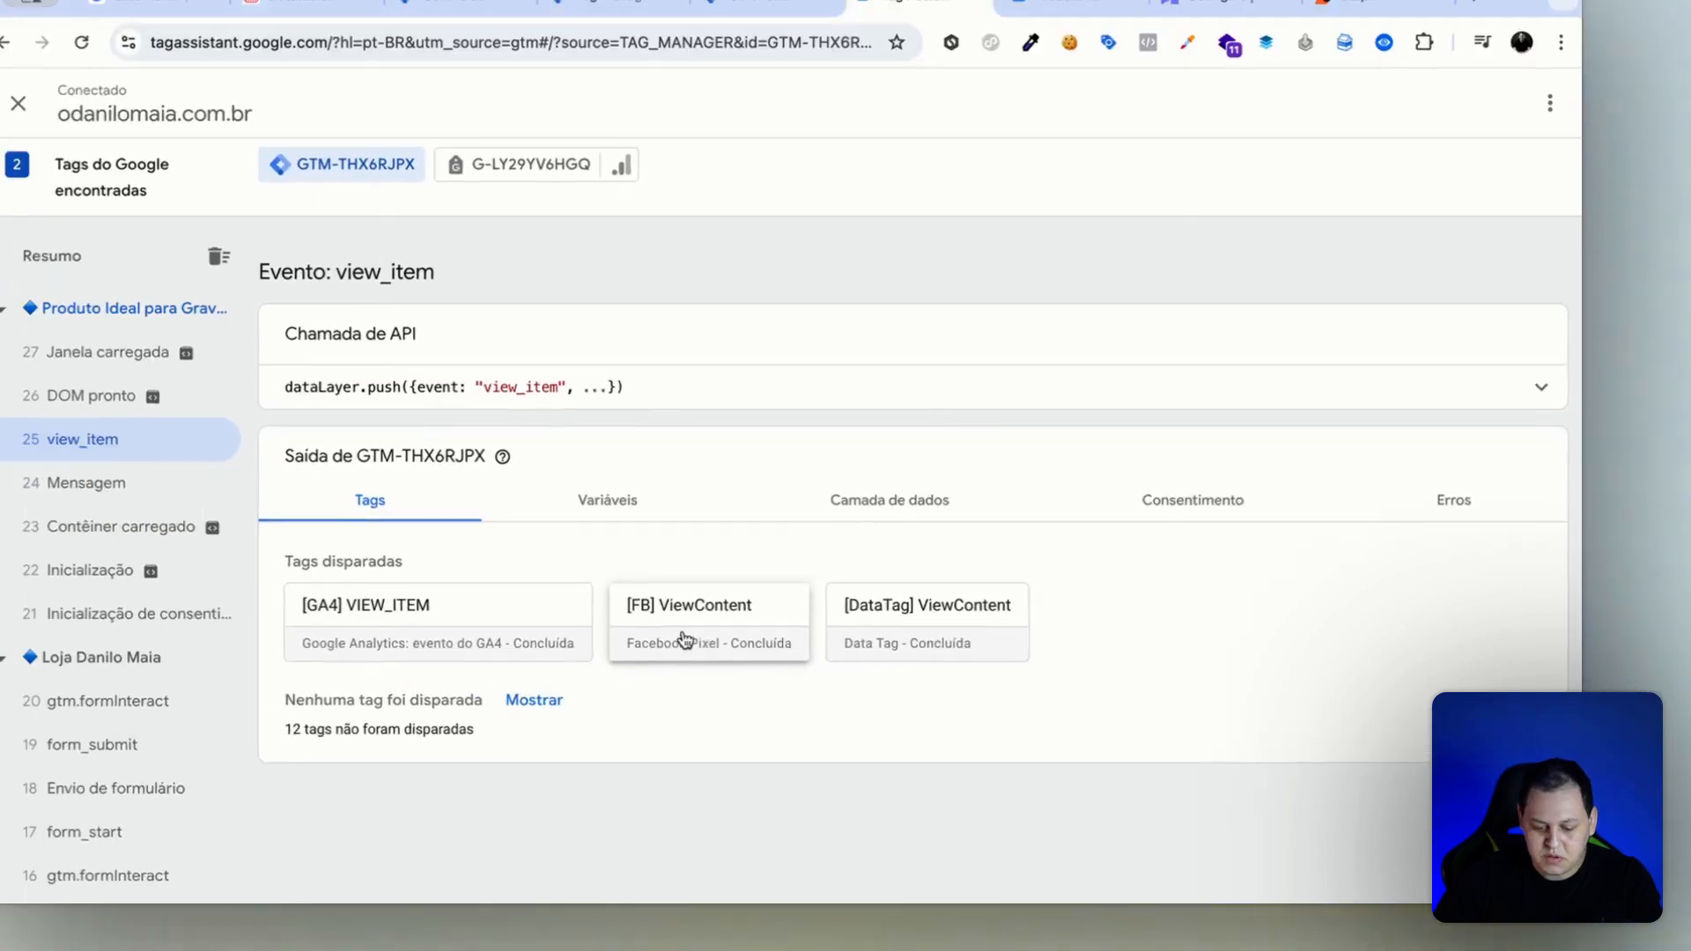
pyautogui.click(370, 539)
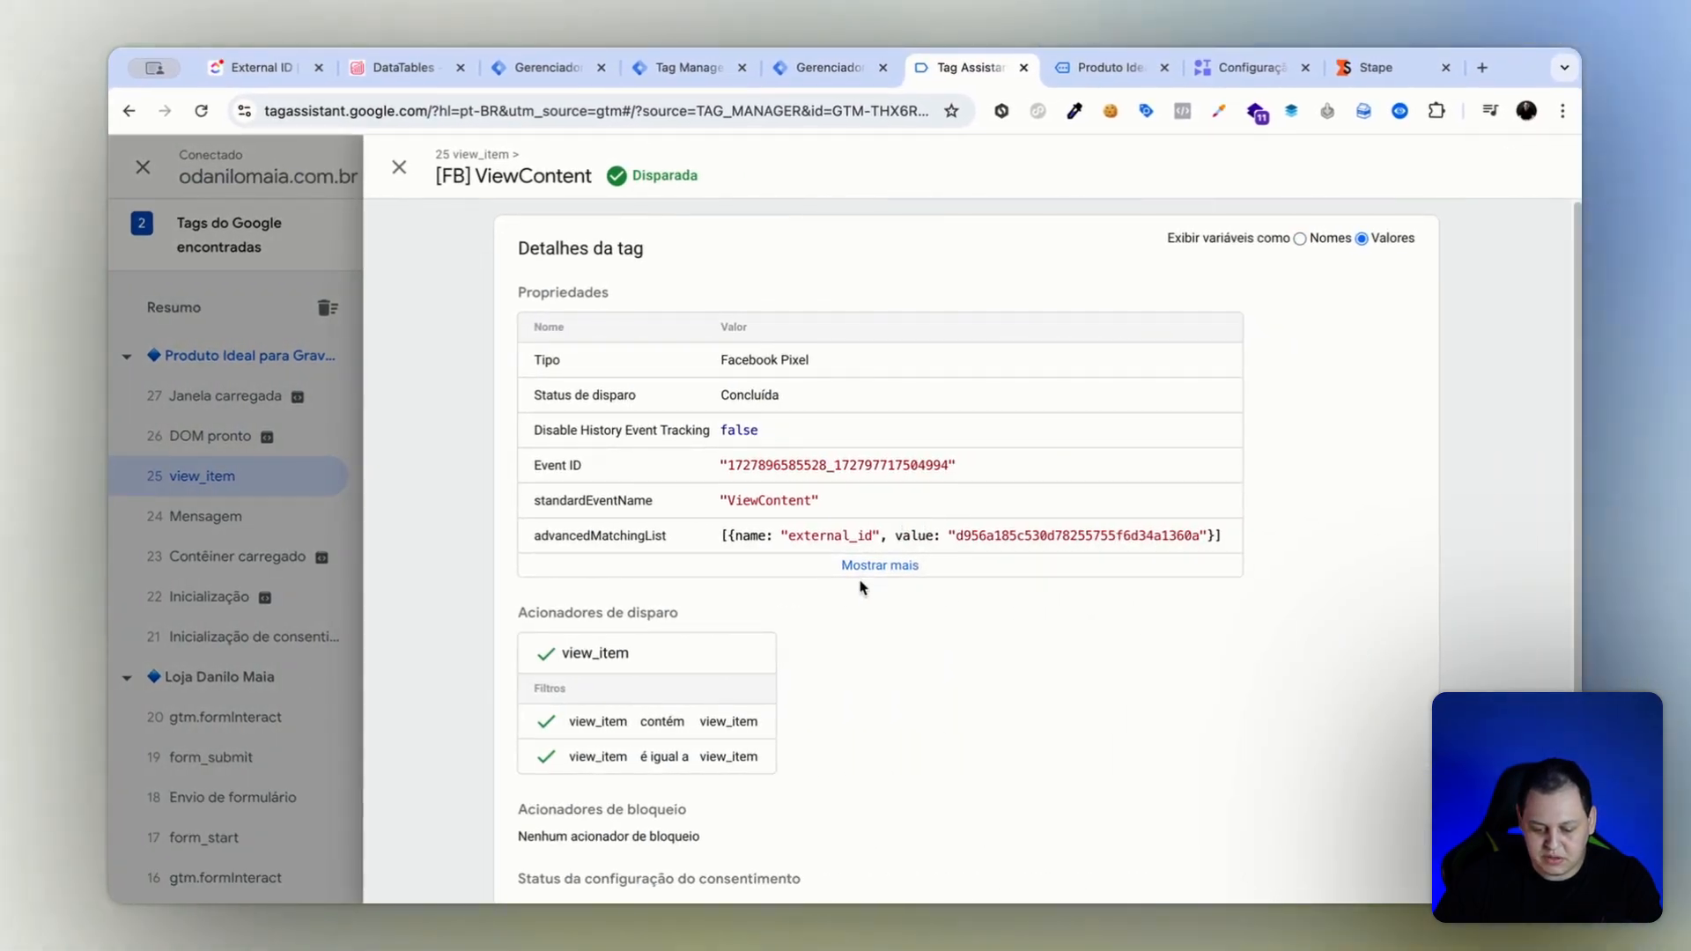
pyautogui.click(868, 568)
pyautogui.moveTo(782, 536); pyautogui.dragTo(1145, 535)
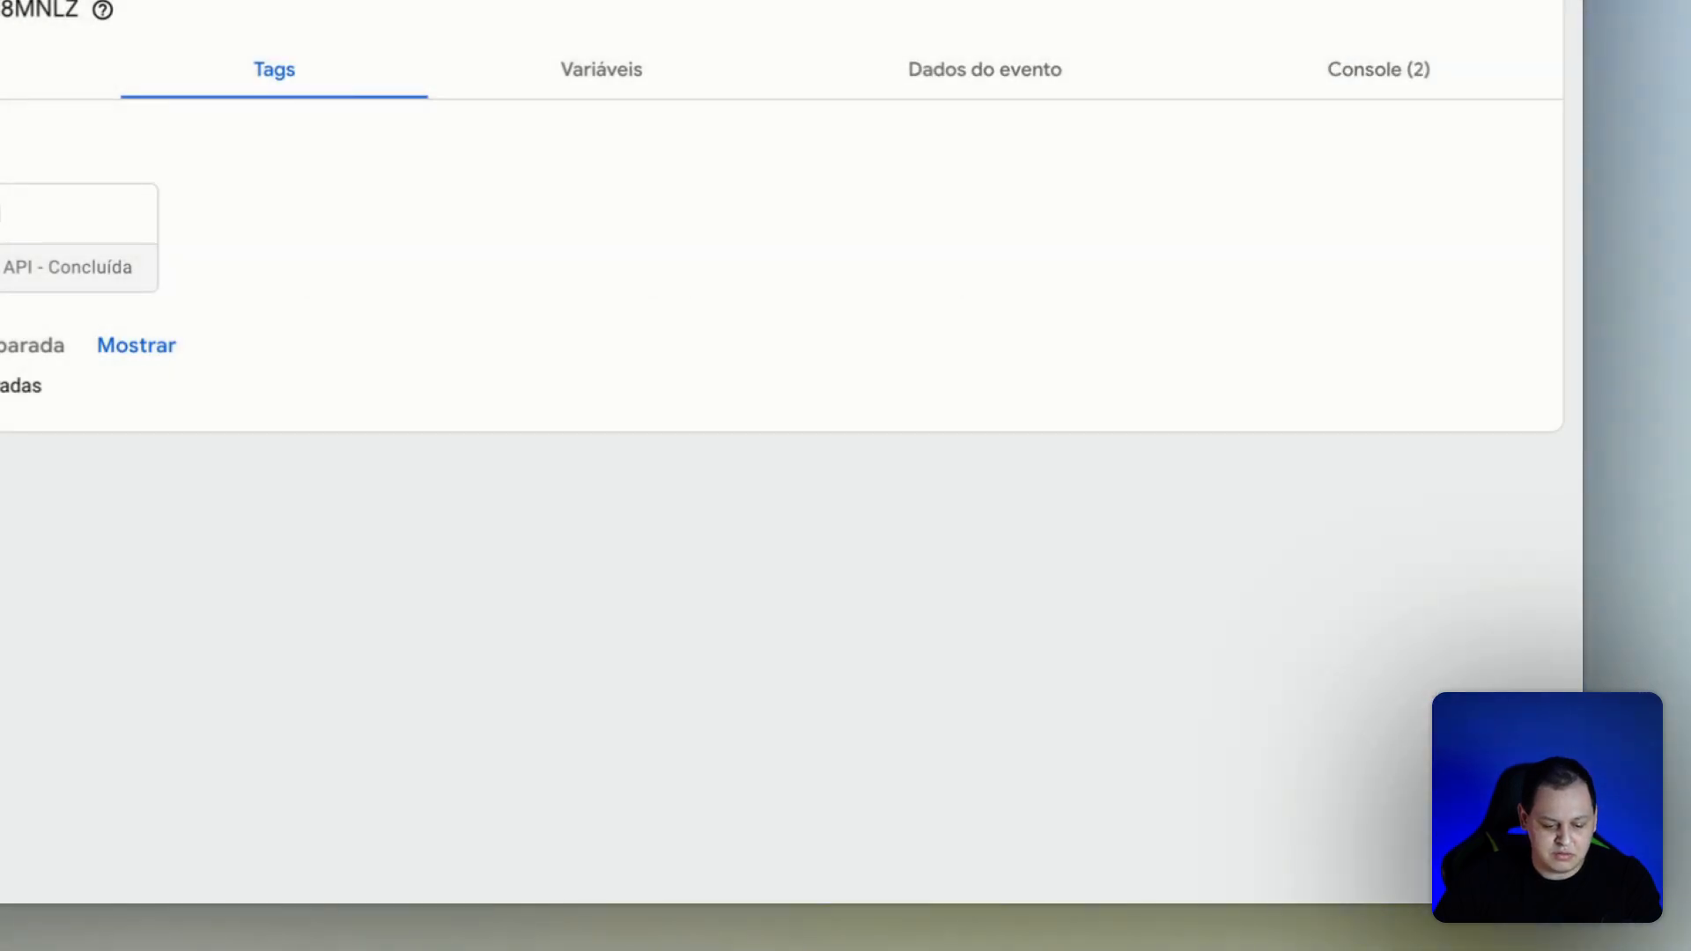
# In the server preview, open the view_item event's [FB] PixelMeta API tag and compare the external_id in its userDataList.
pyautogui.click(15, 226)
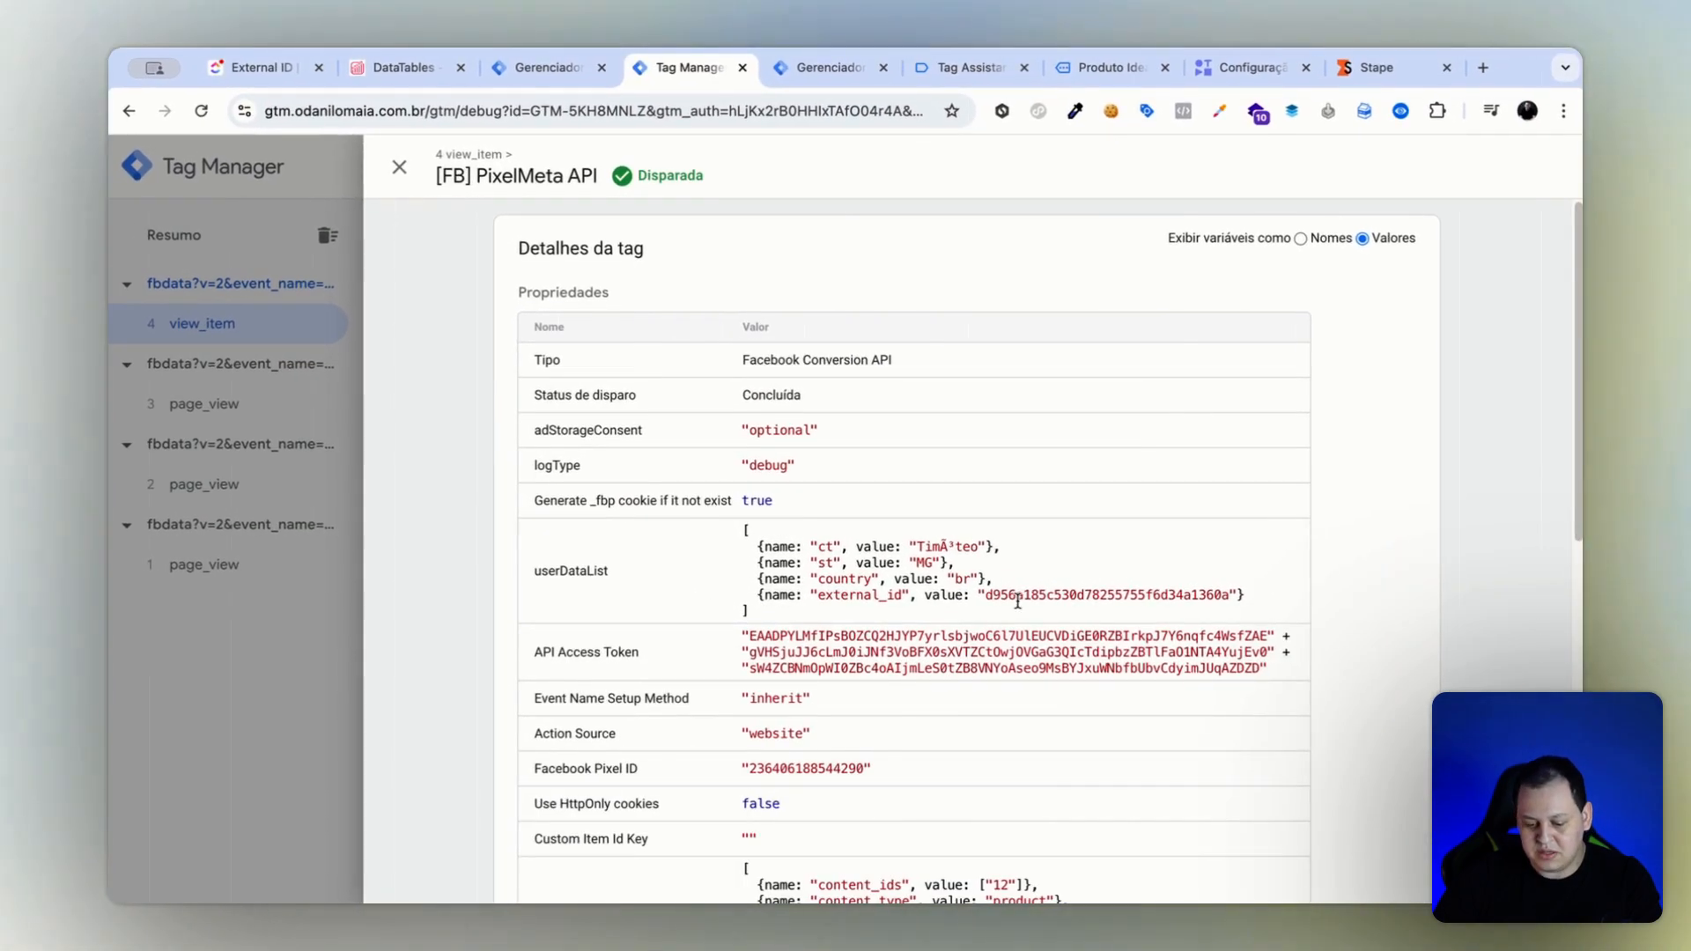
pyautogui.moveTo(987, 595); pyautogui.dragTo(1039, 578)
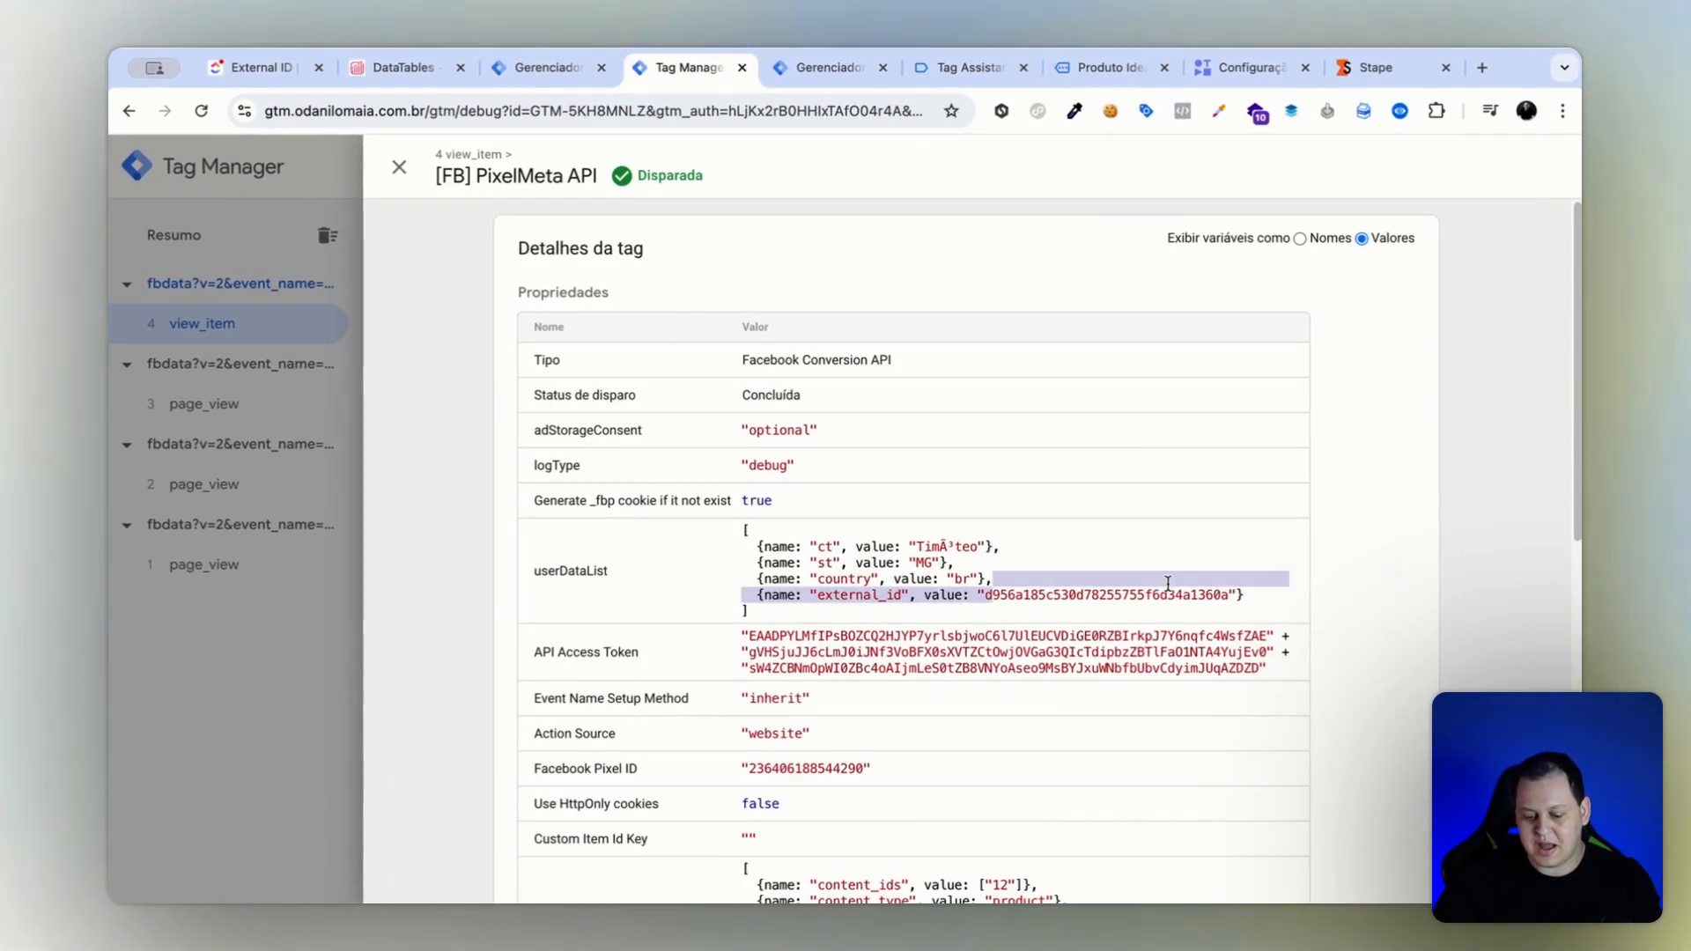
pyautogui.scroll(-3, 687, 581)
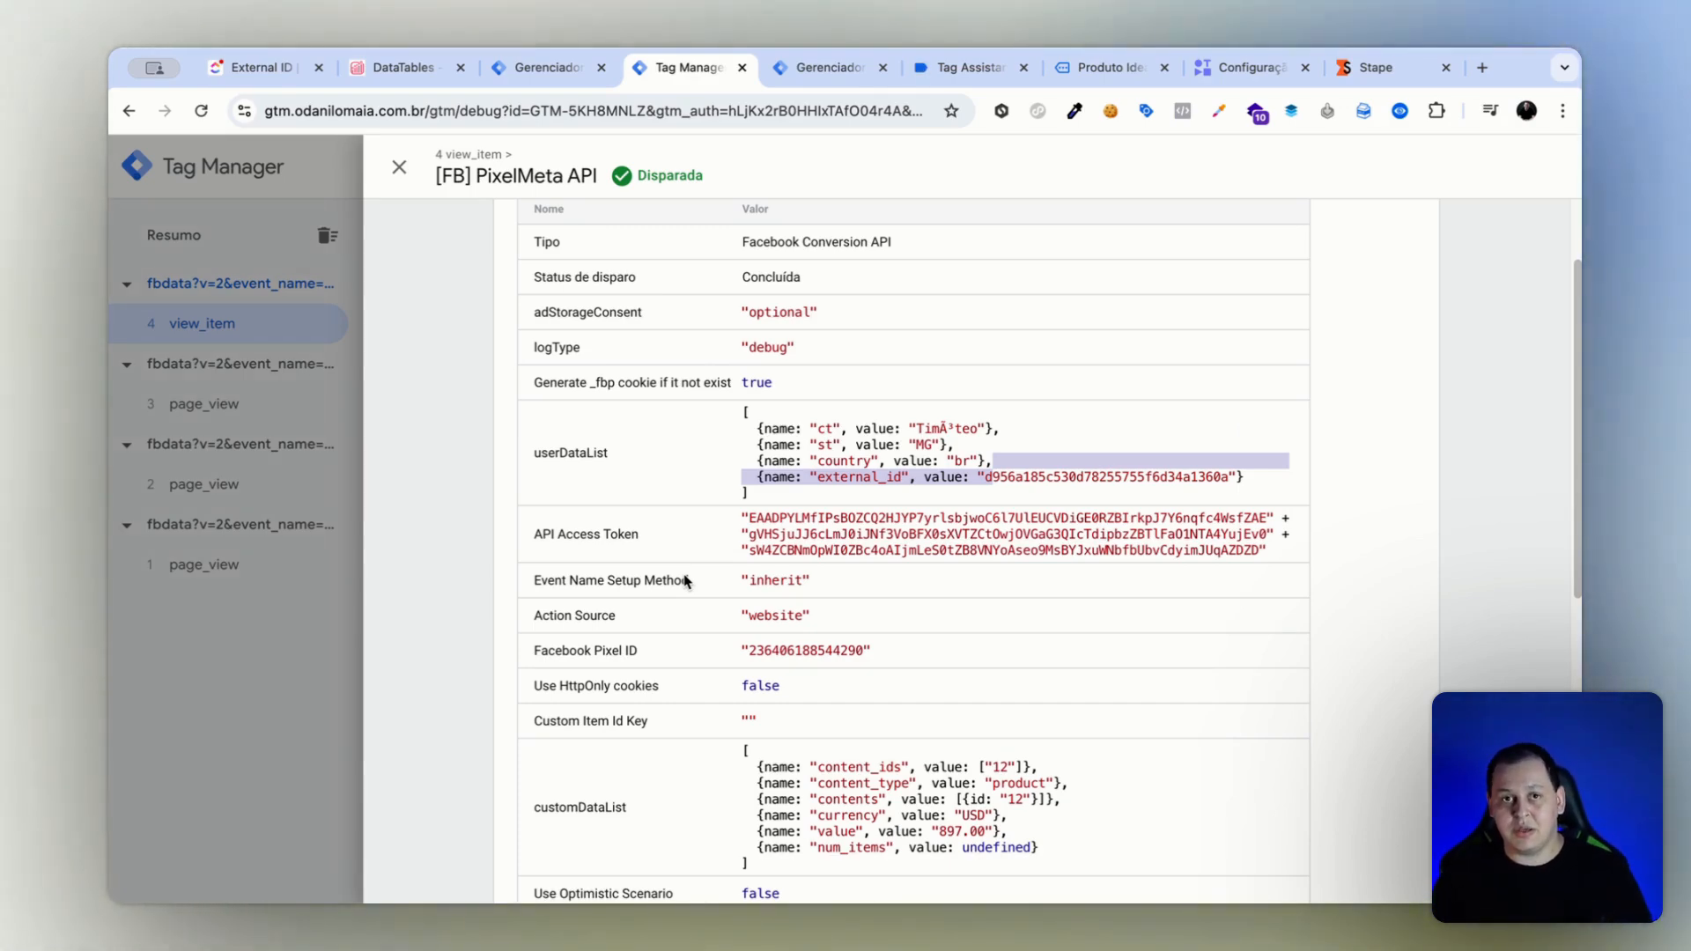
pyautogui.click(948, 482)
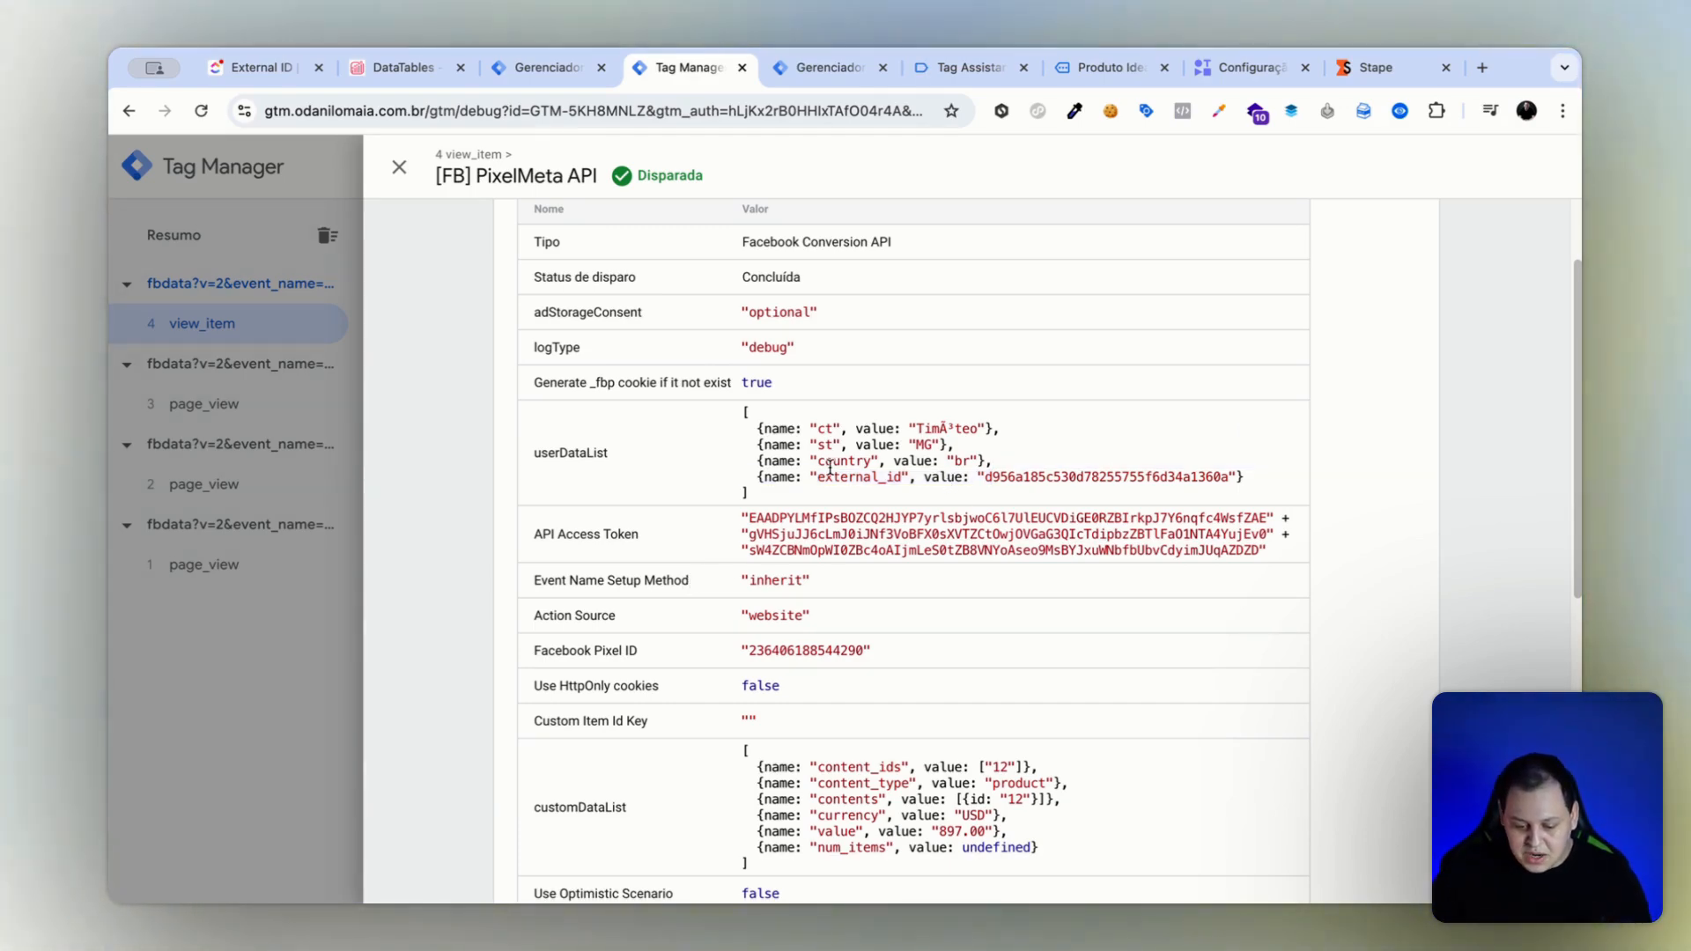
pyautogui.moveTo(833, 464); pyautogui.dragTo(998, 480)
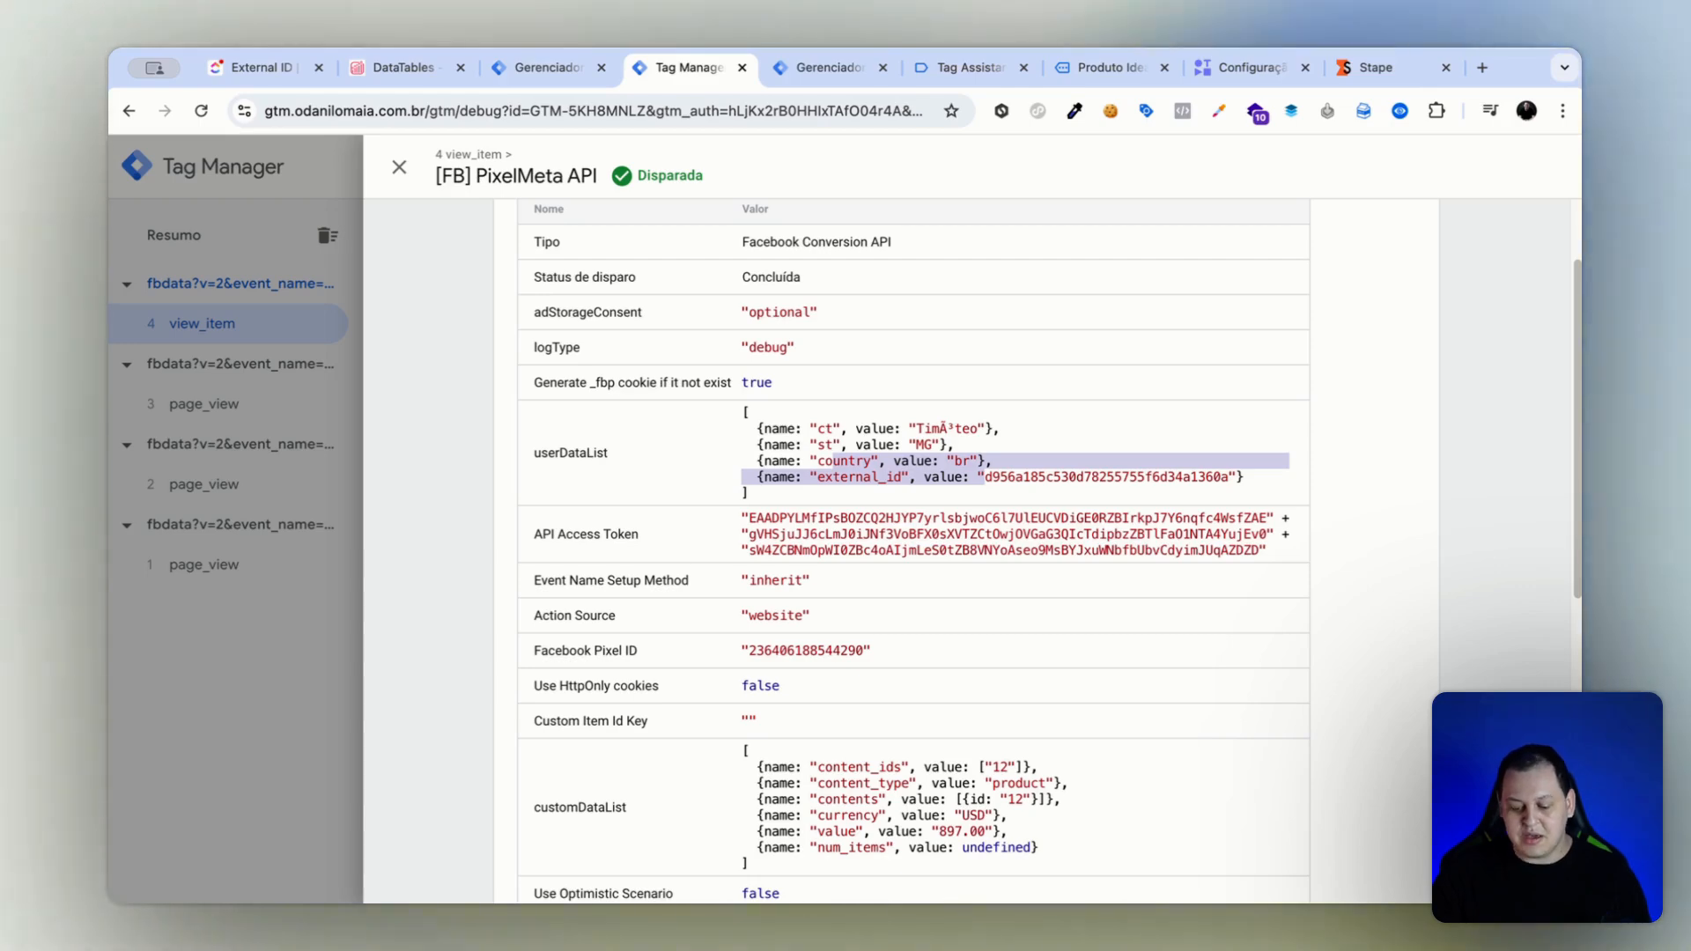